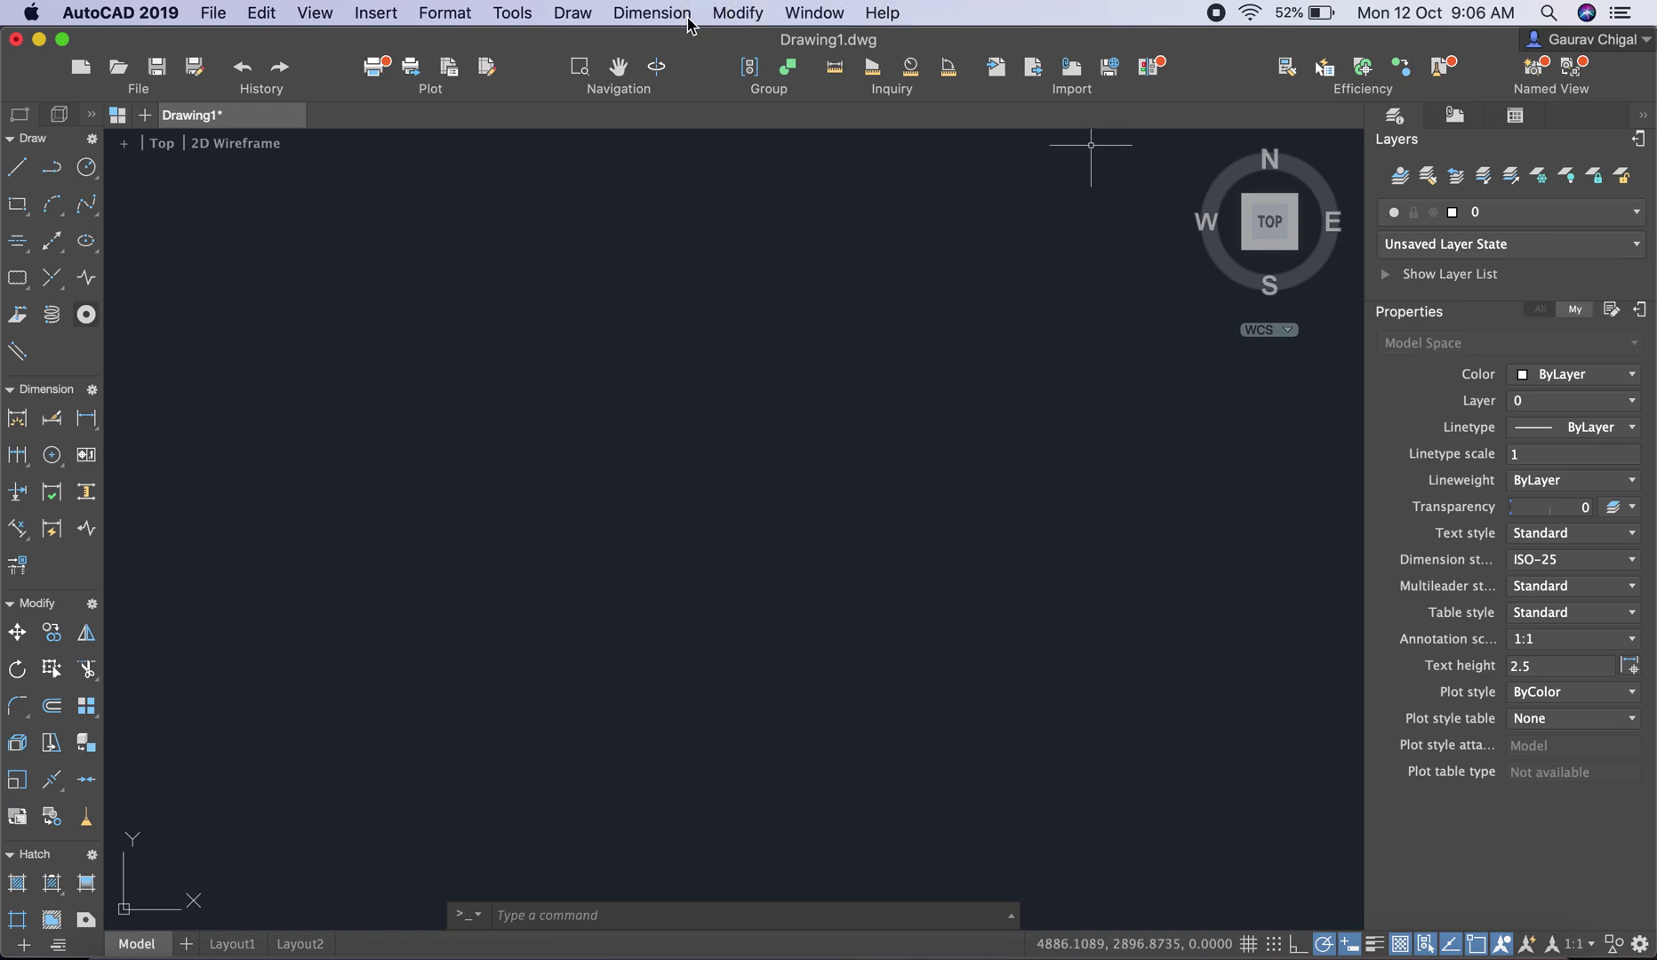
pyautogui.click(738, 13)
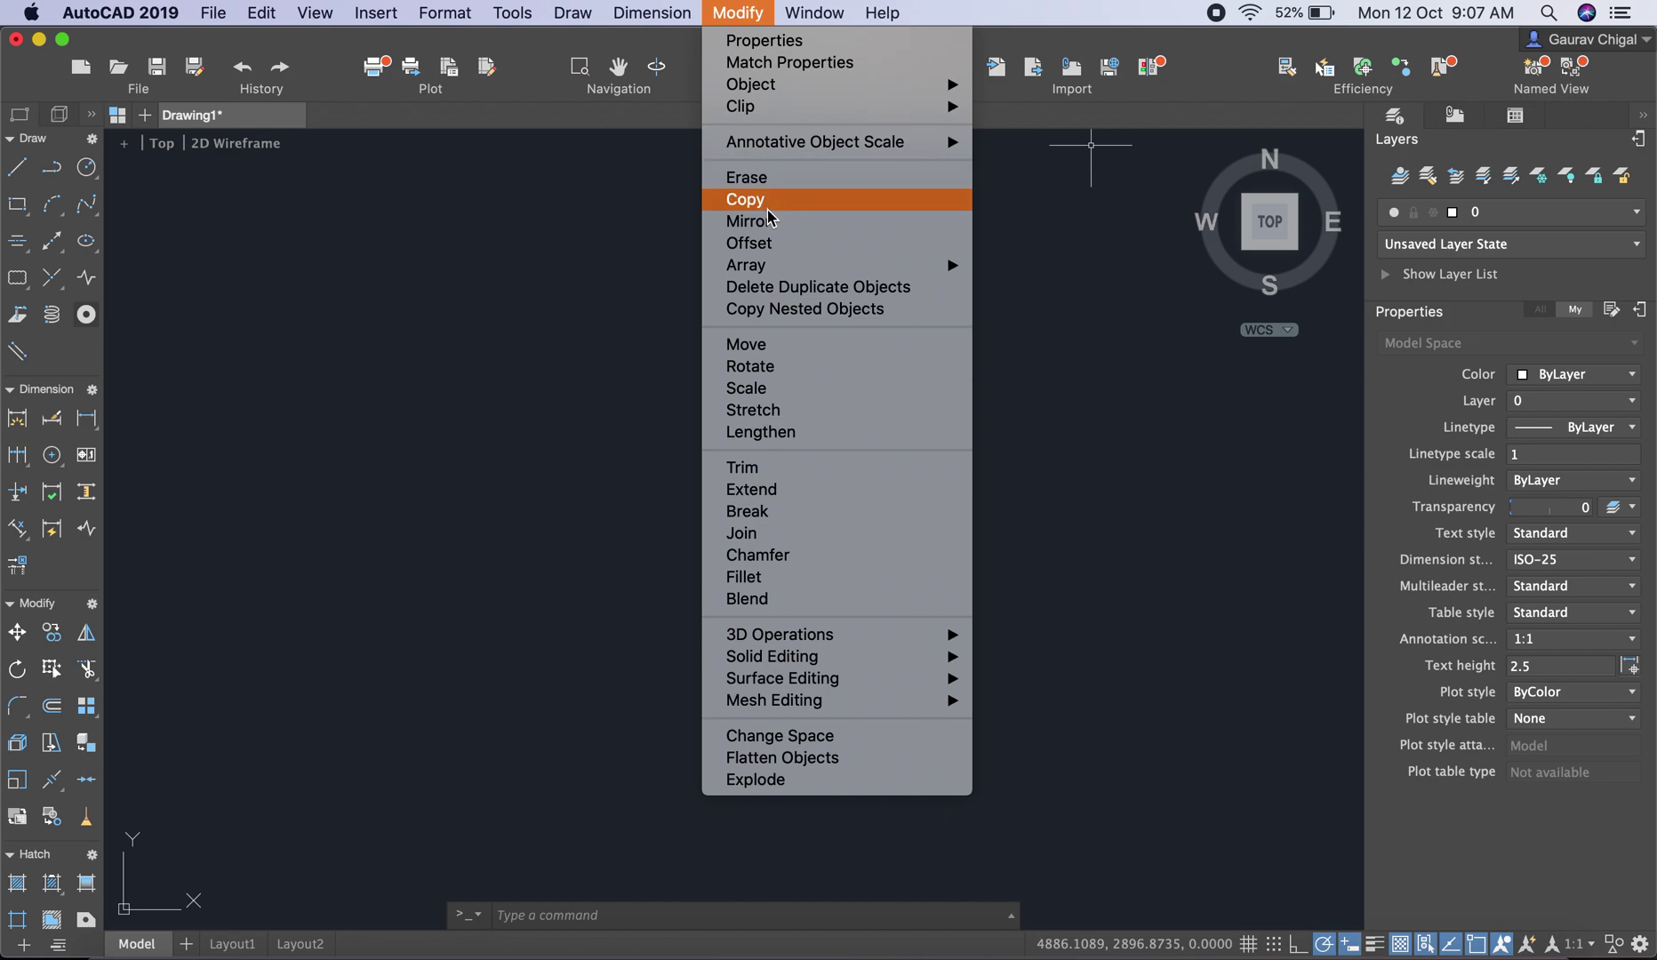
pyautogui.moveTo(761, 270)
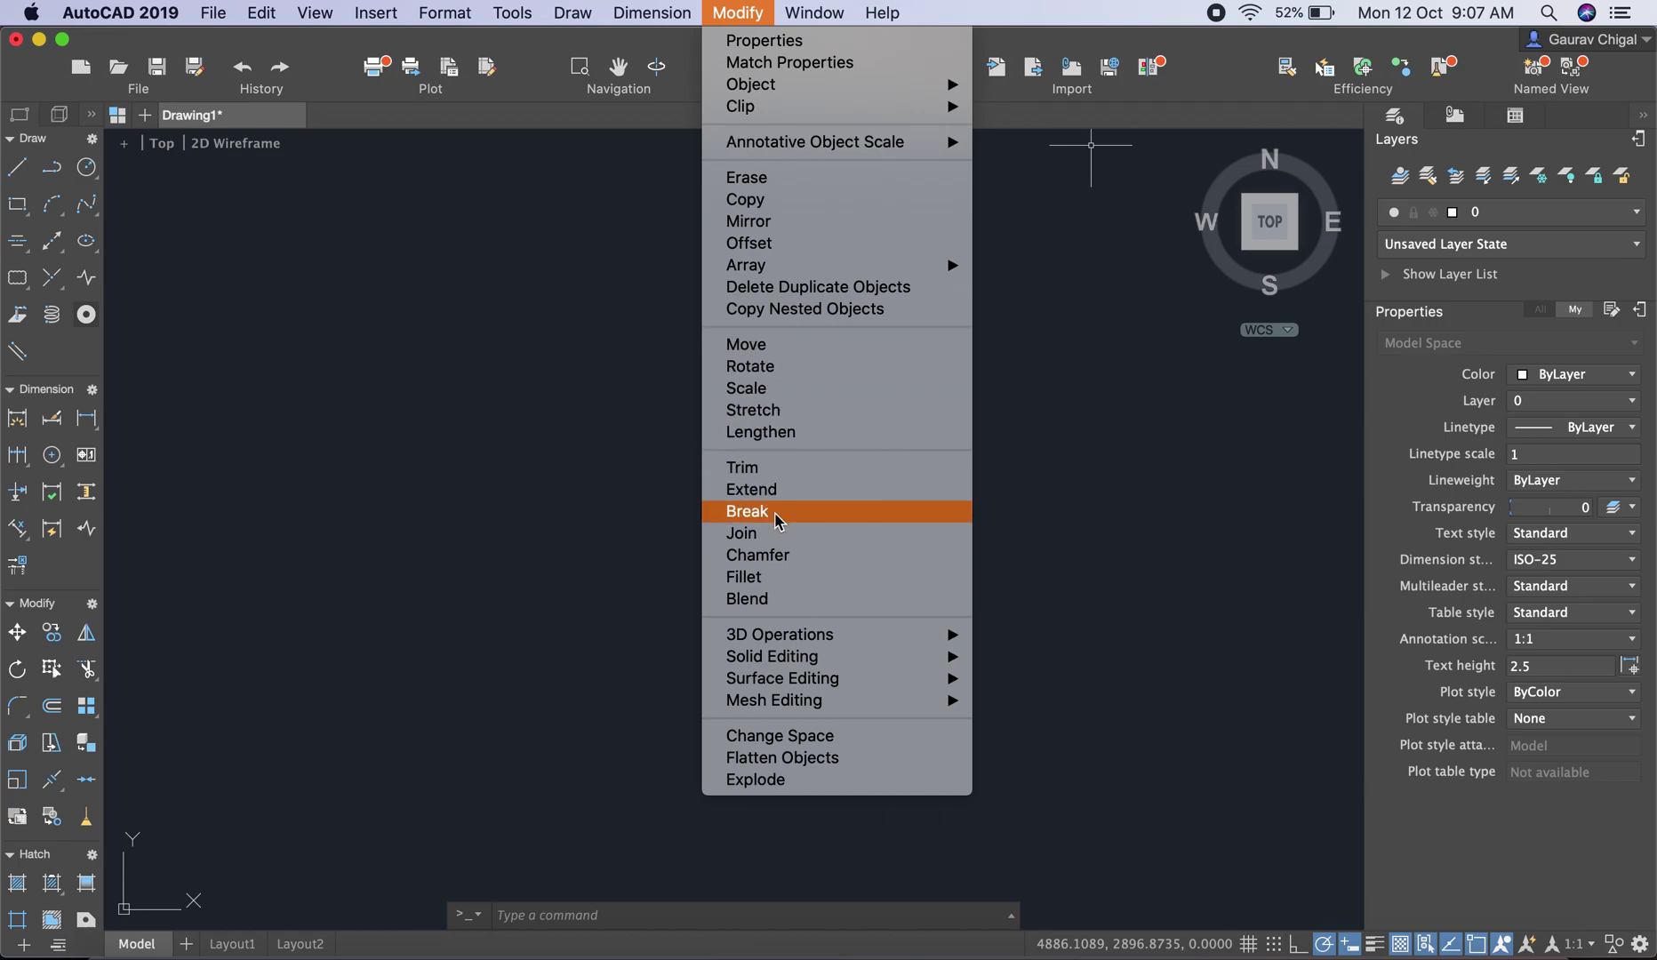
pyautogui.click(751, 11)
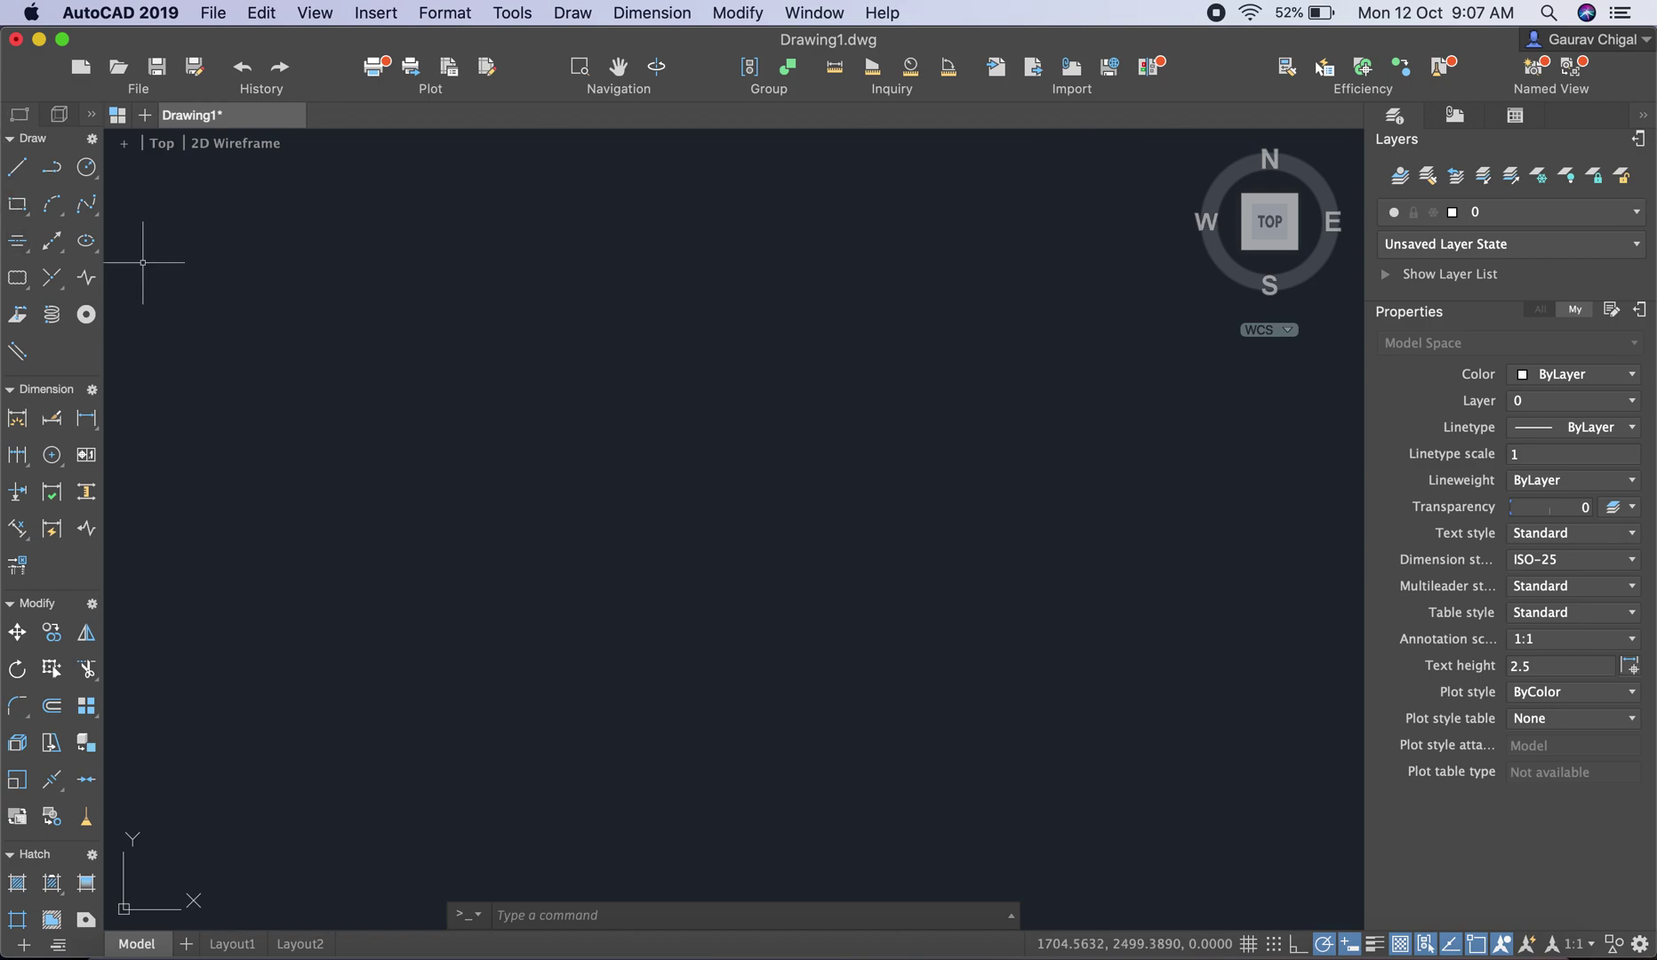
# Step: Draw a wide rectangle in the middle of the empty drawing area
pyautogui.click(19, 205)
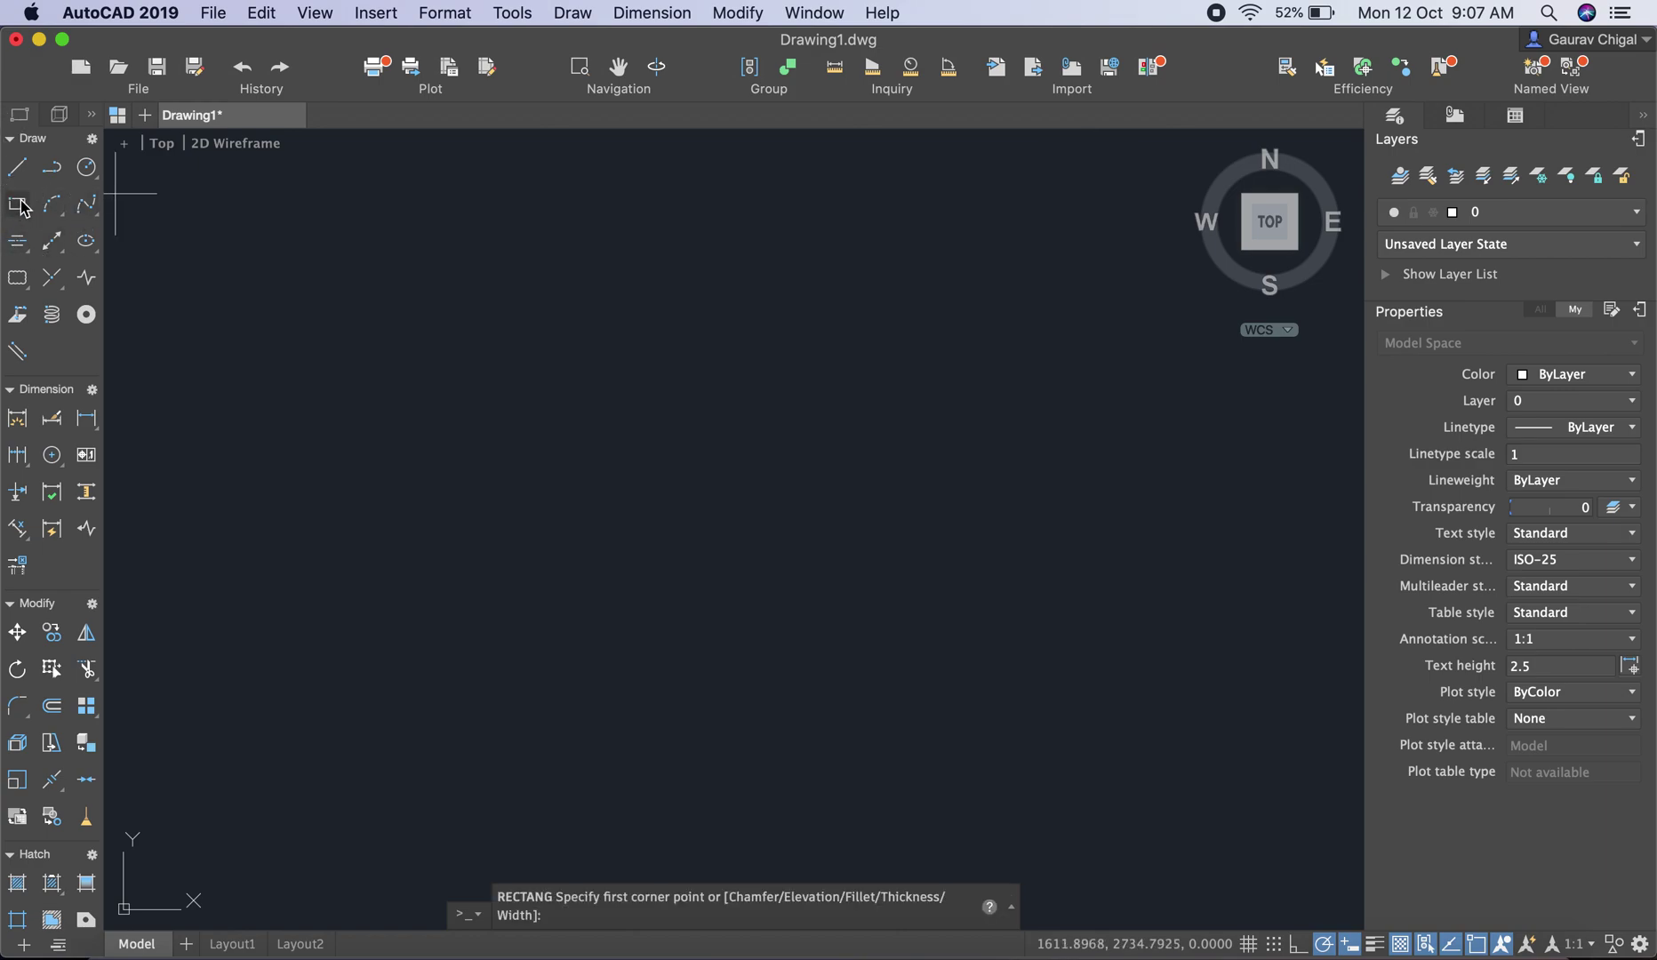
pyautogui.click(453, 335)
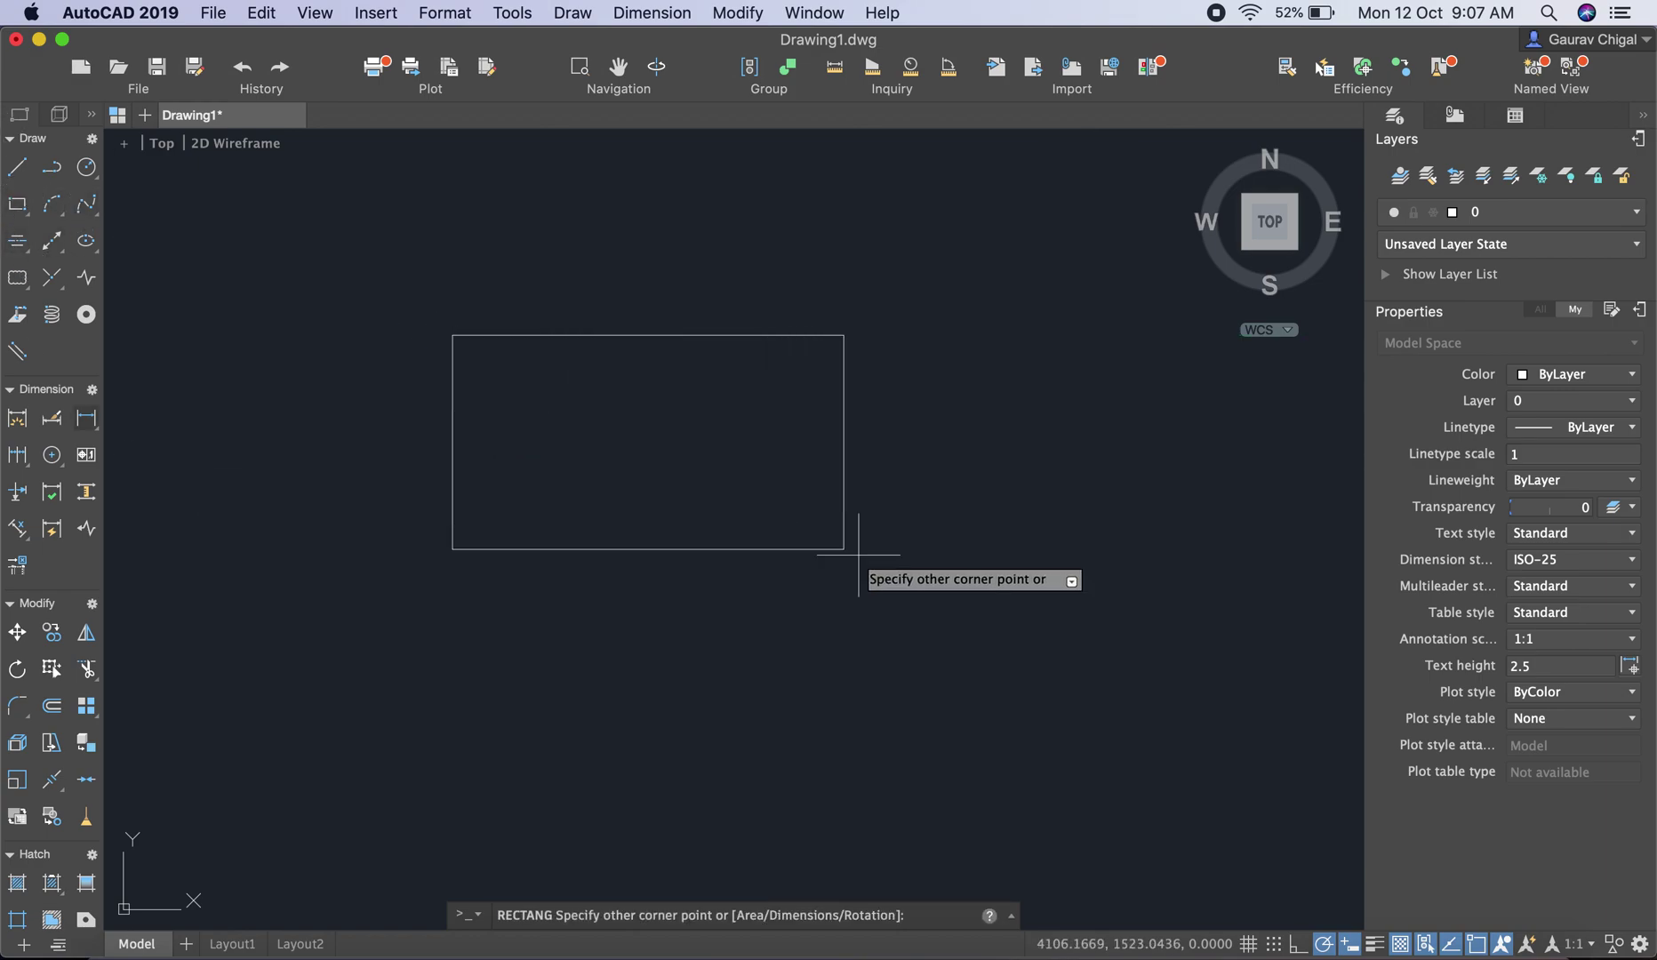
pyautogui.click(954, 643)
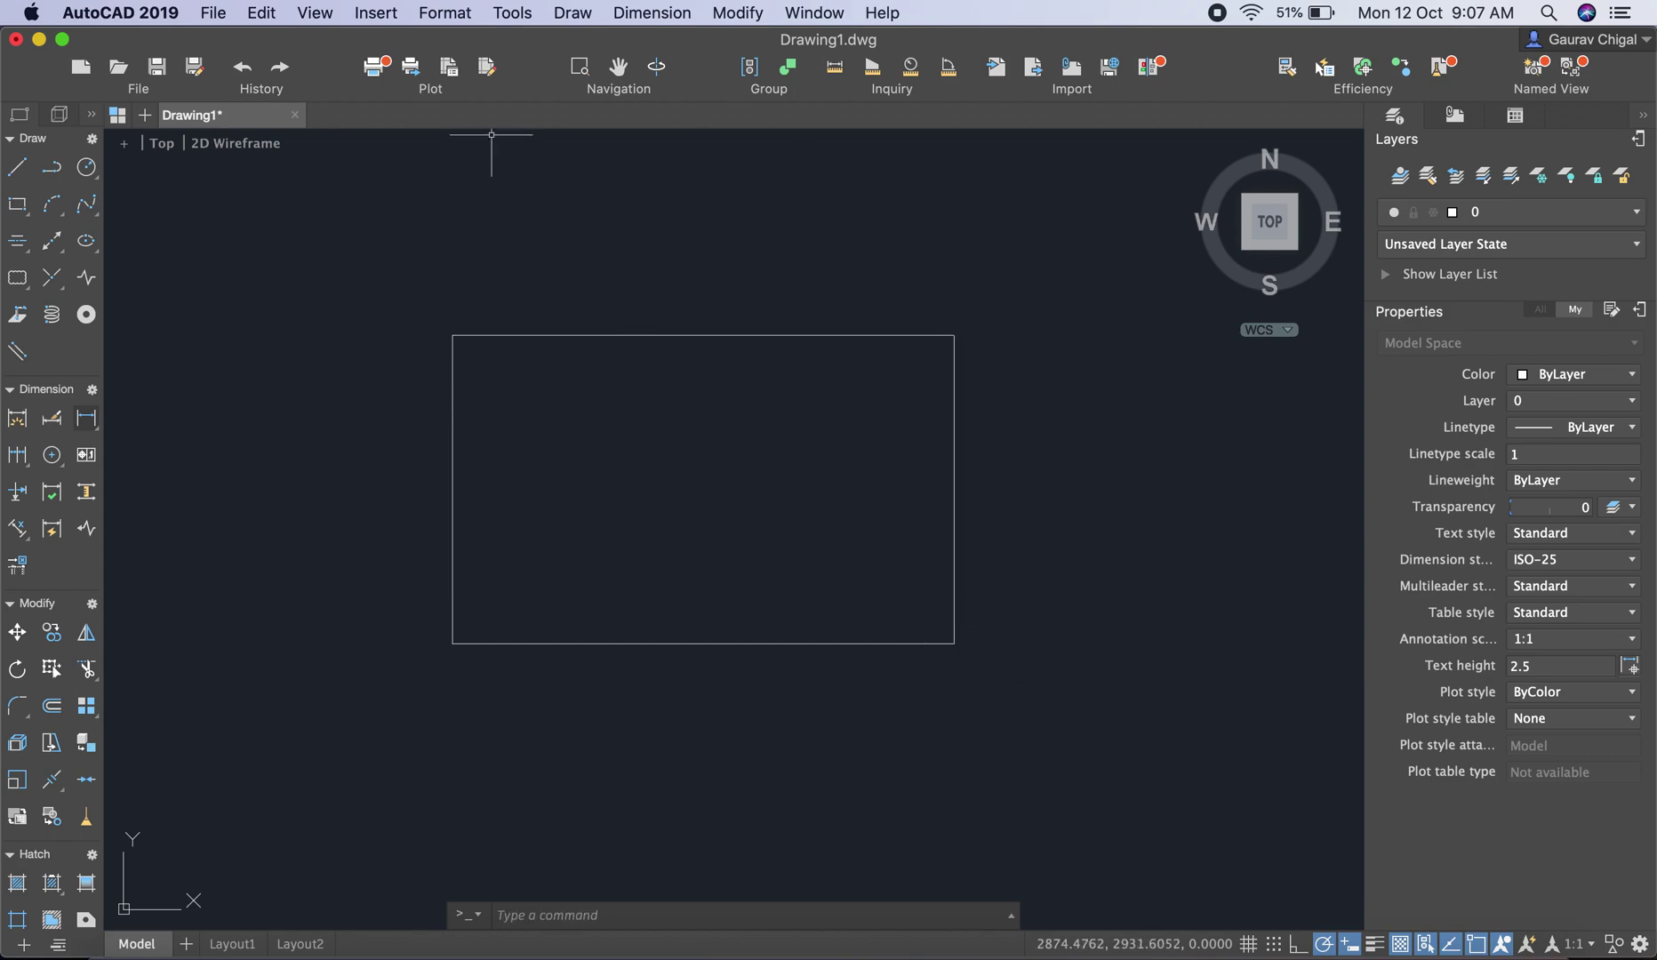
# Step: Draw both diagonals of the rectangle as lines connecting its opposite corners
pyautogui.click(15, 168)
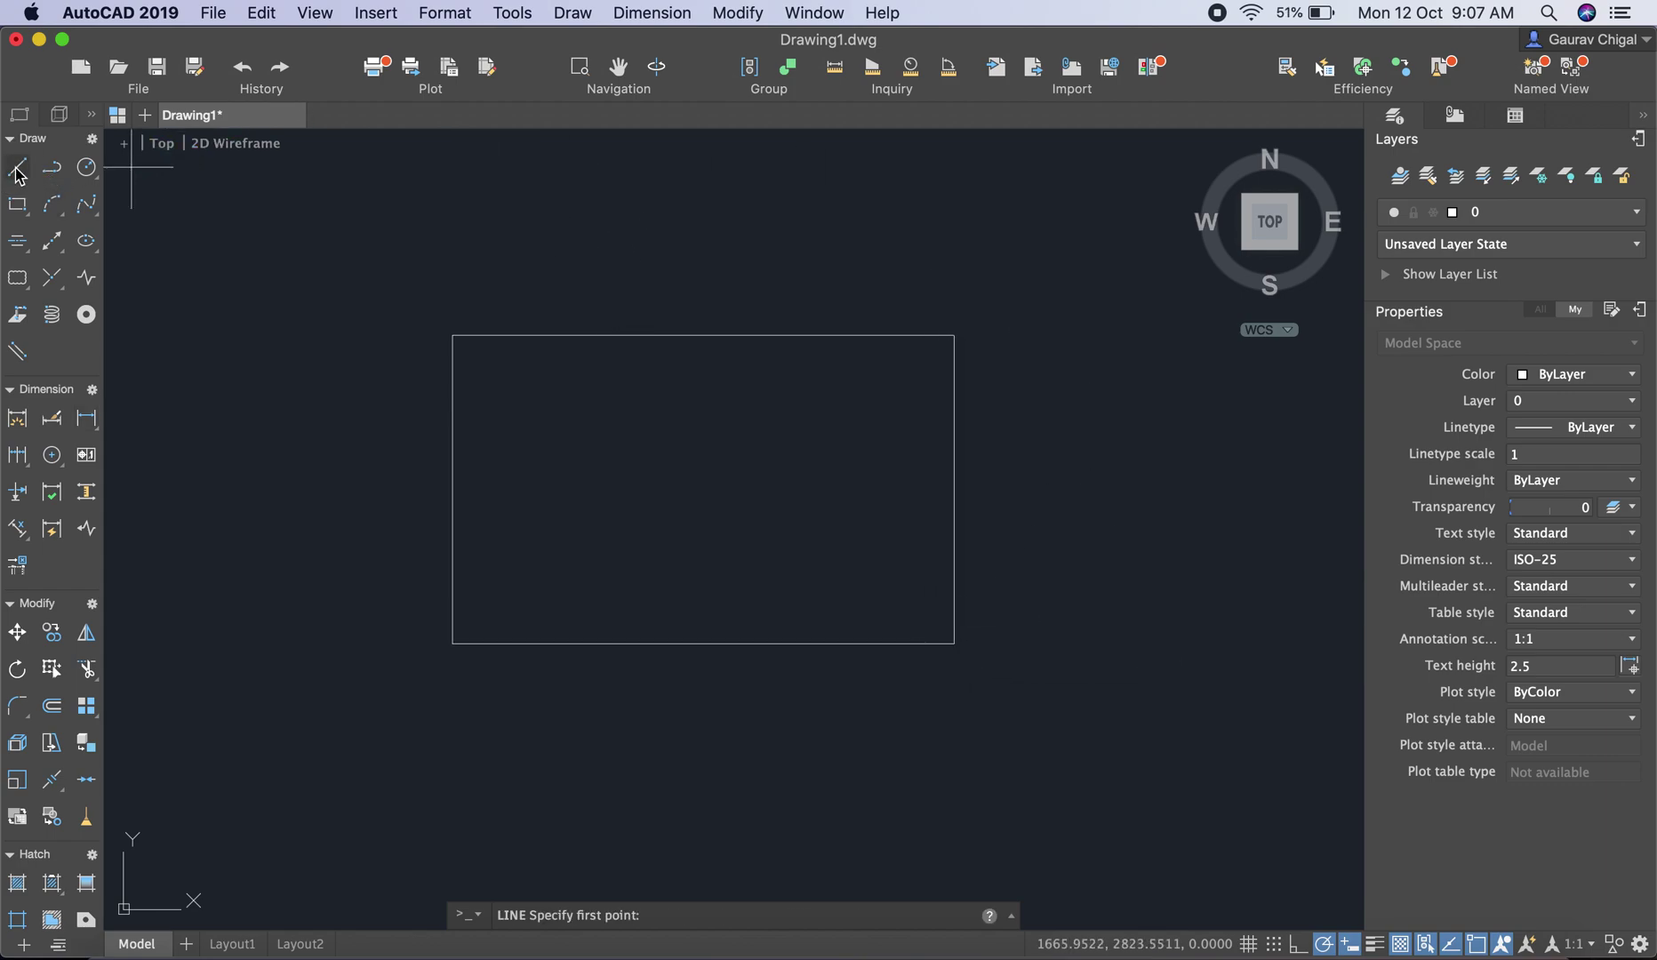
pyautogui.click(452, 642)
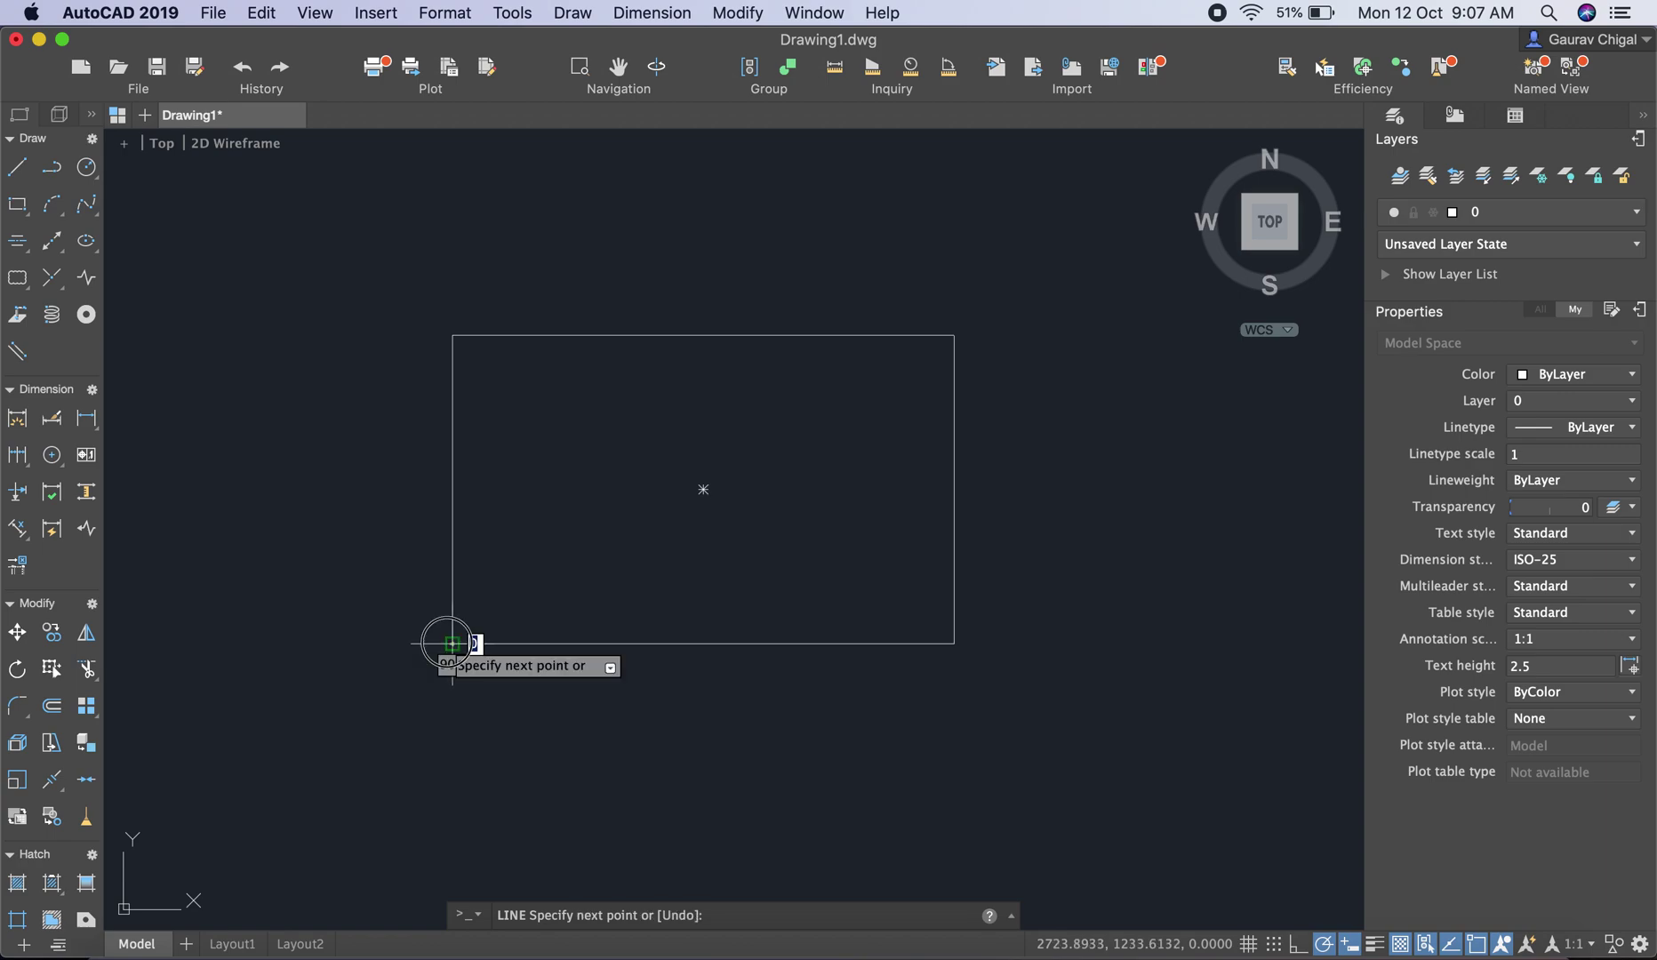
pyautogui.click(954, 336)
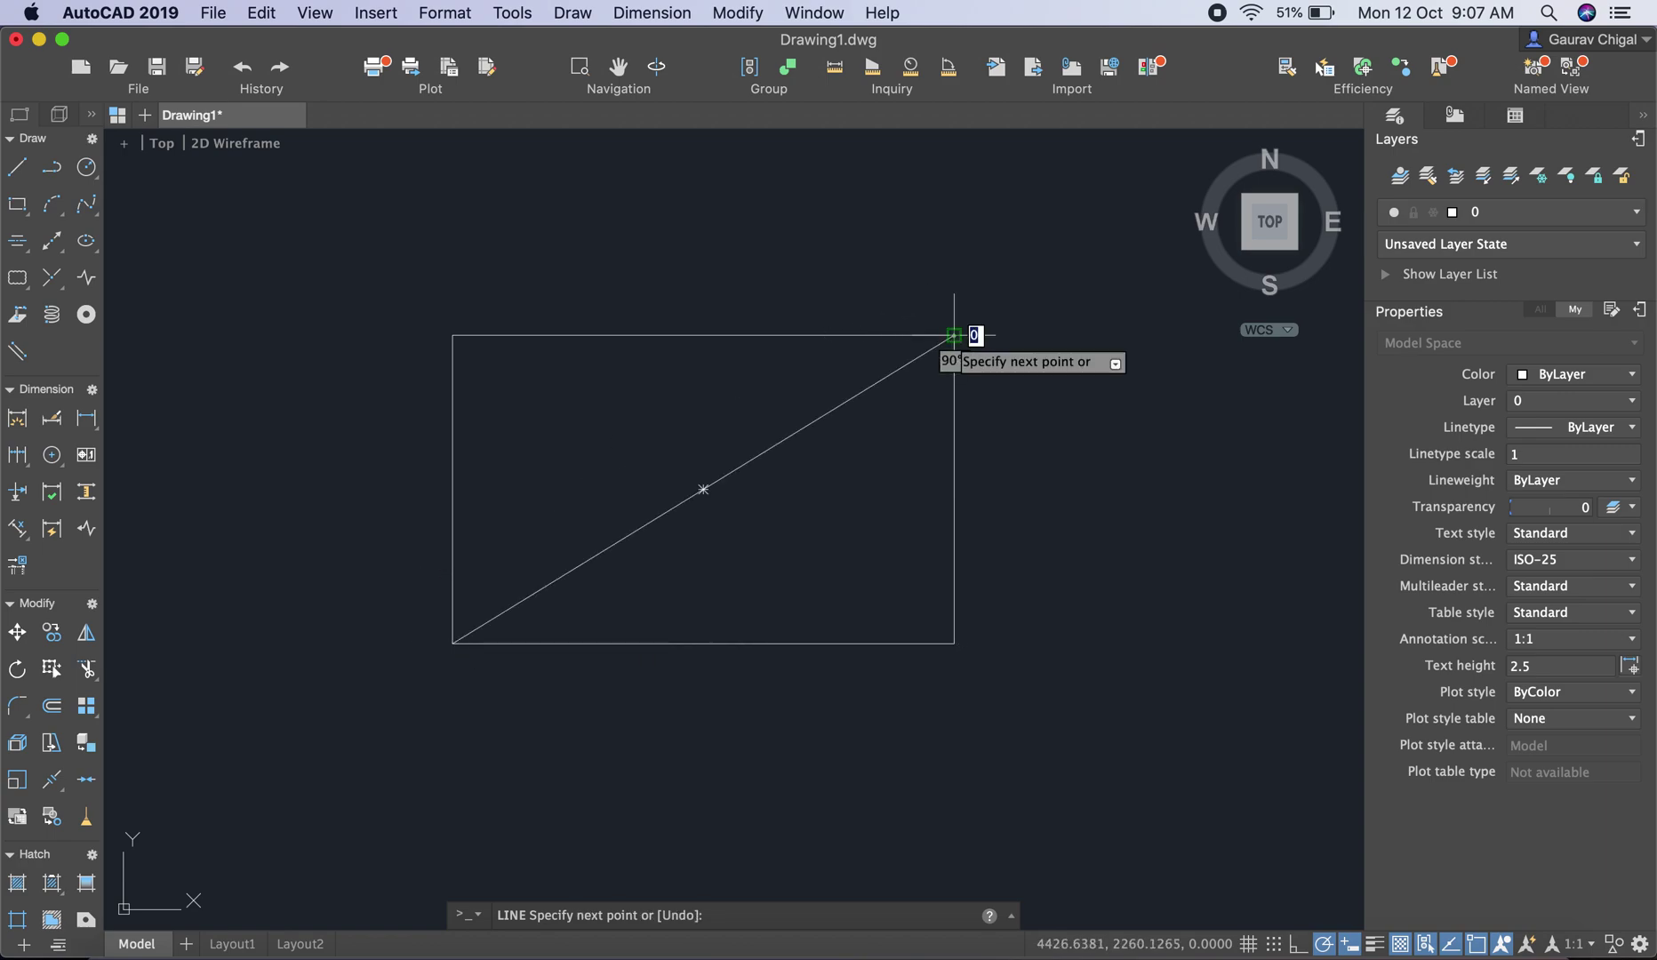
pyautogui.click(18, 173)
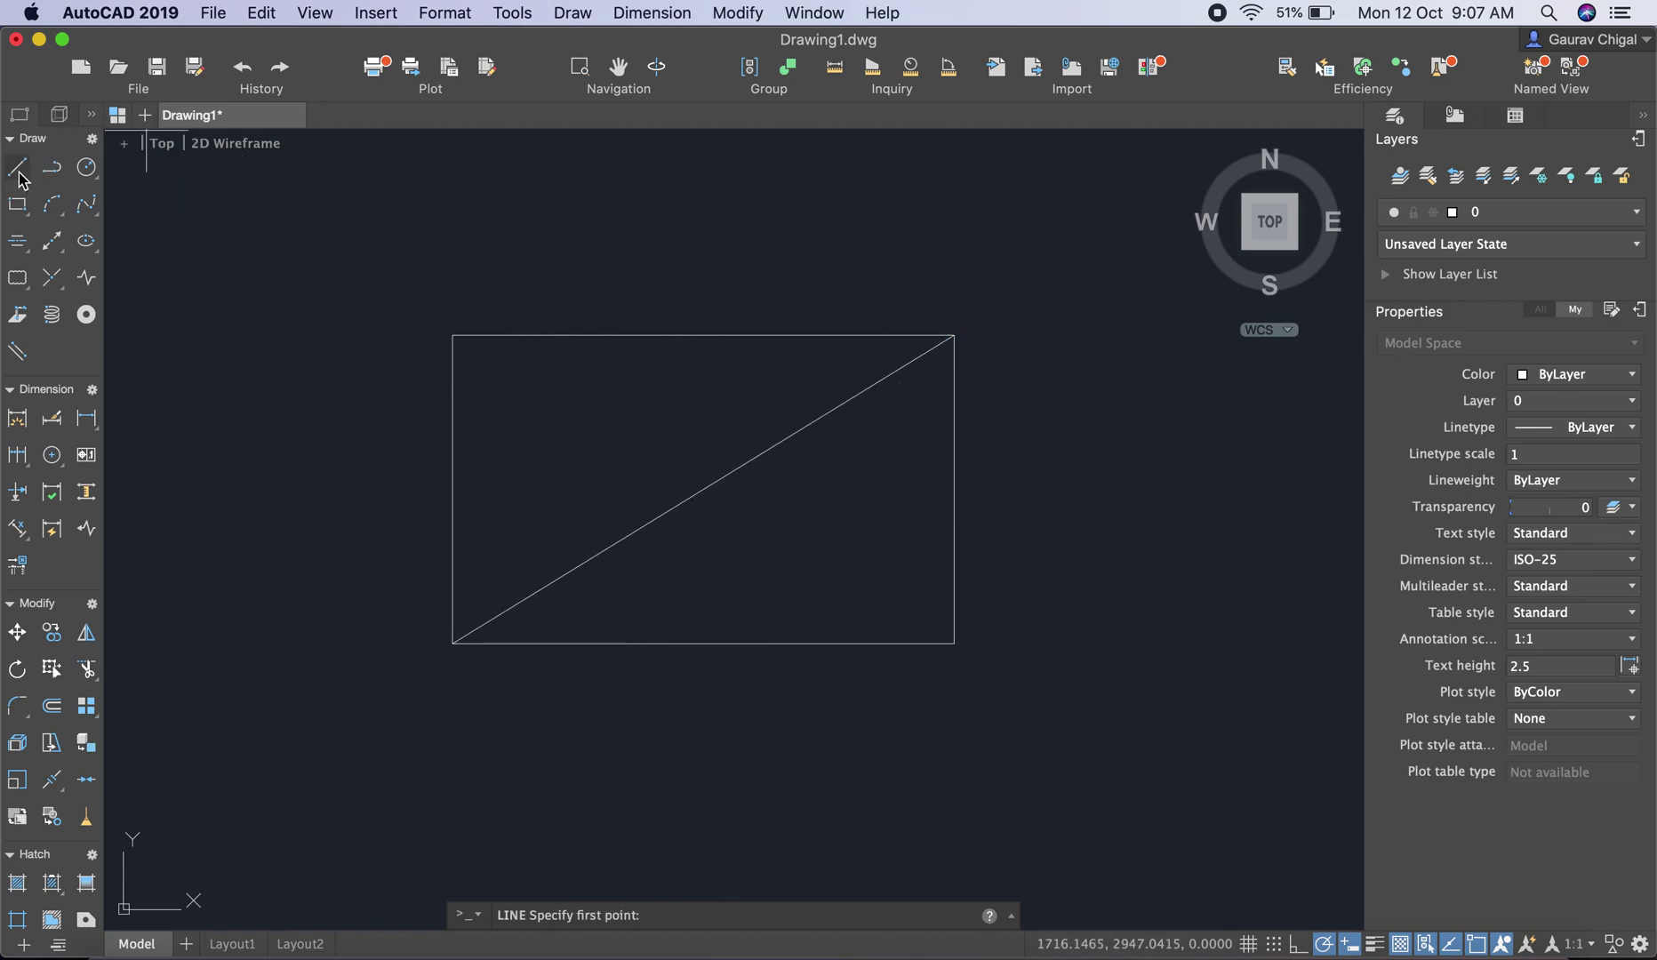
pyautogui.click(453, 335)
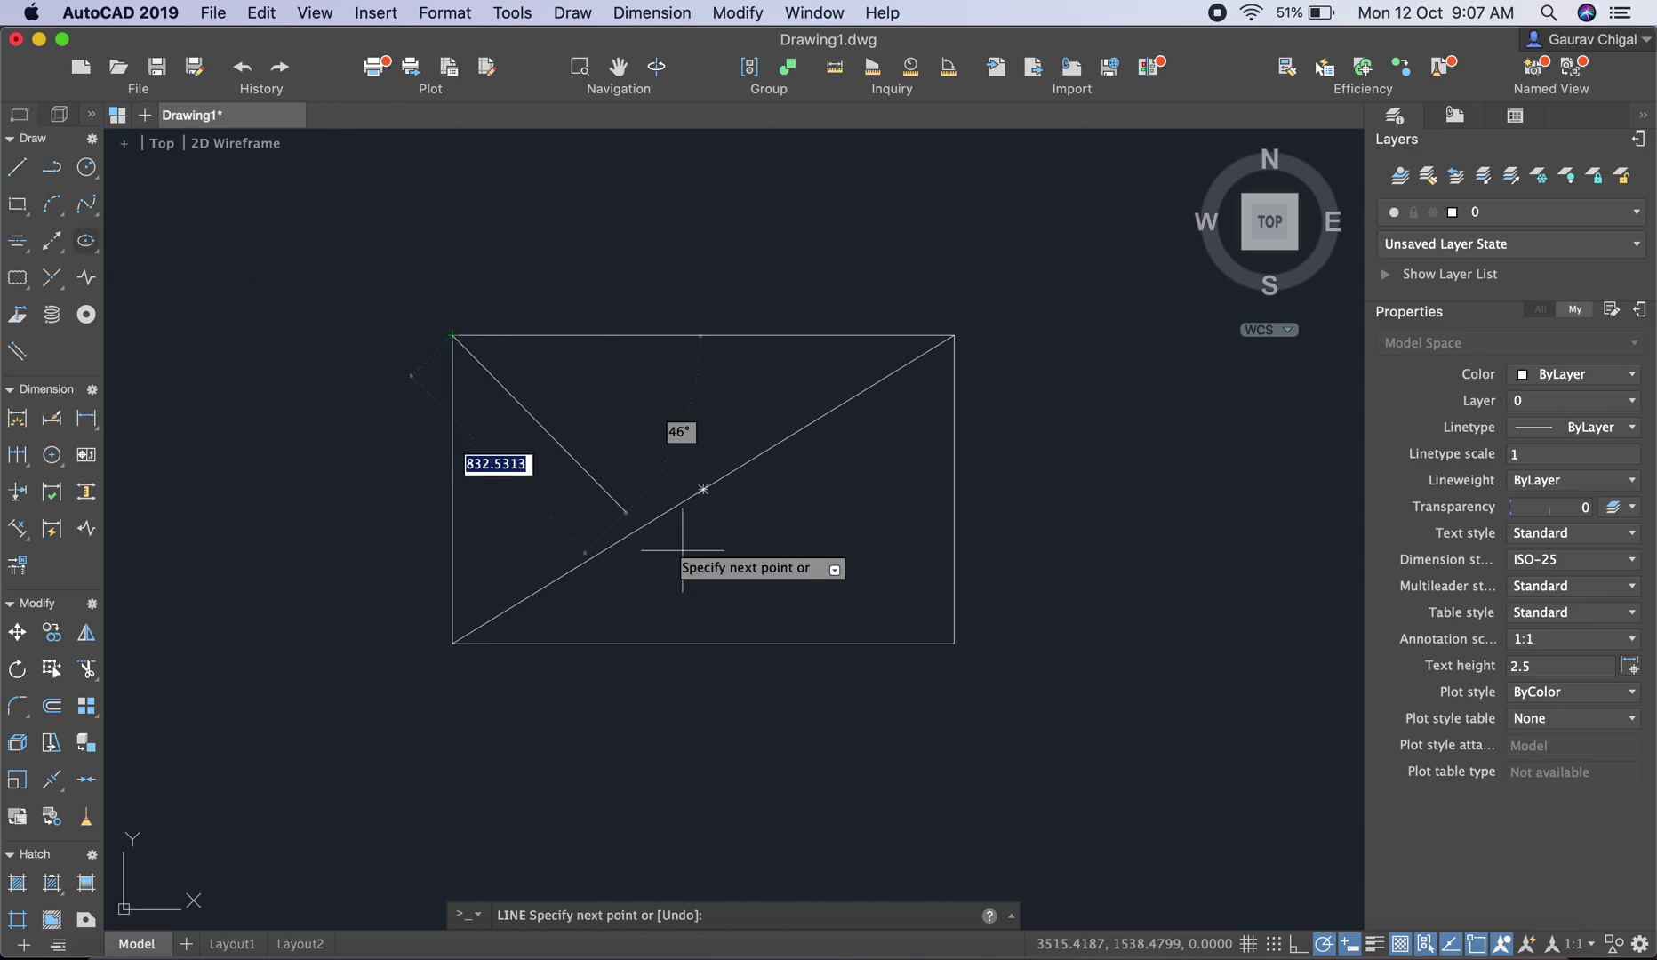
pyautogui.click(954, 643)
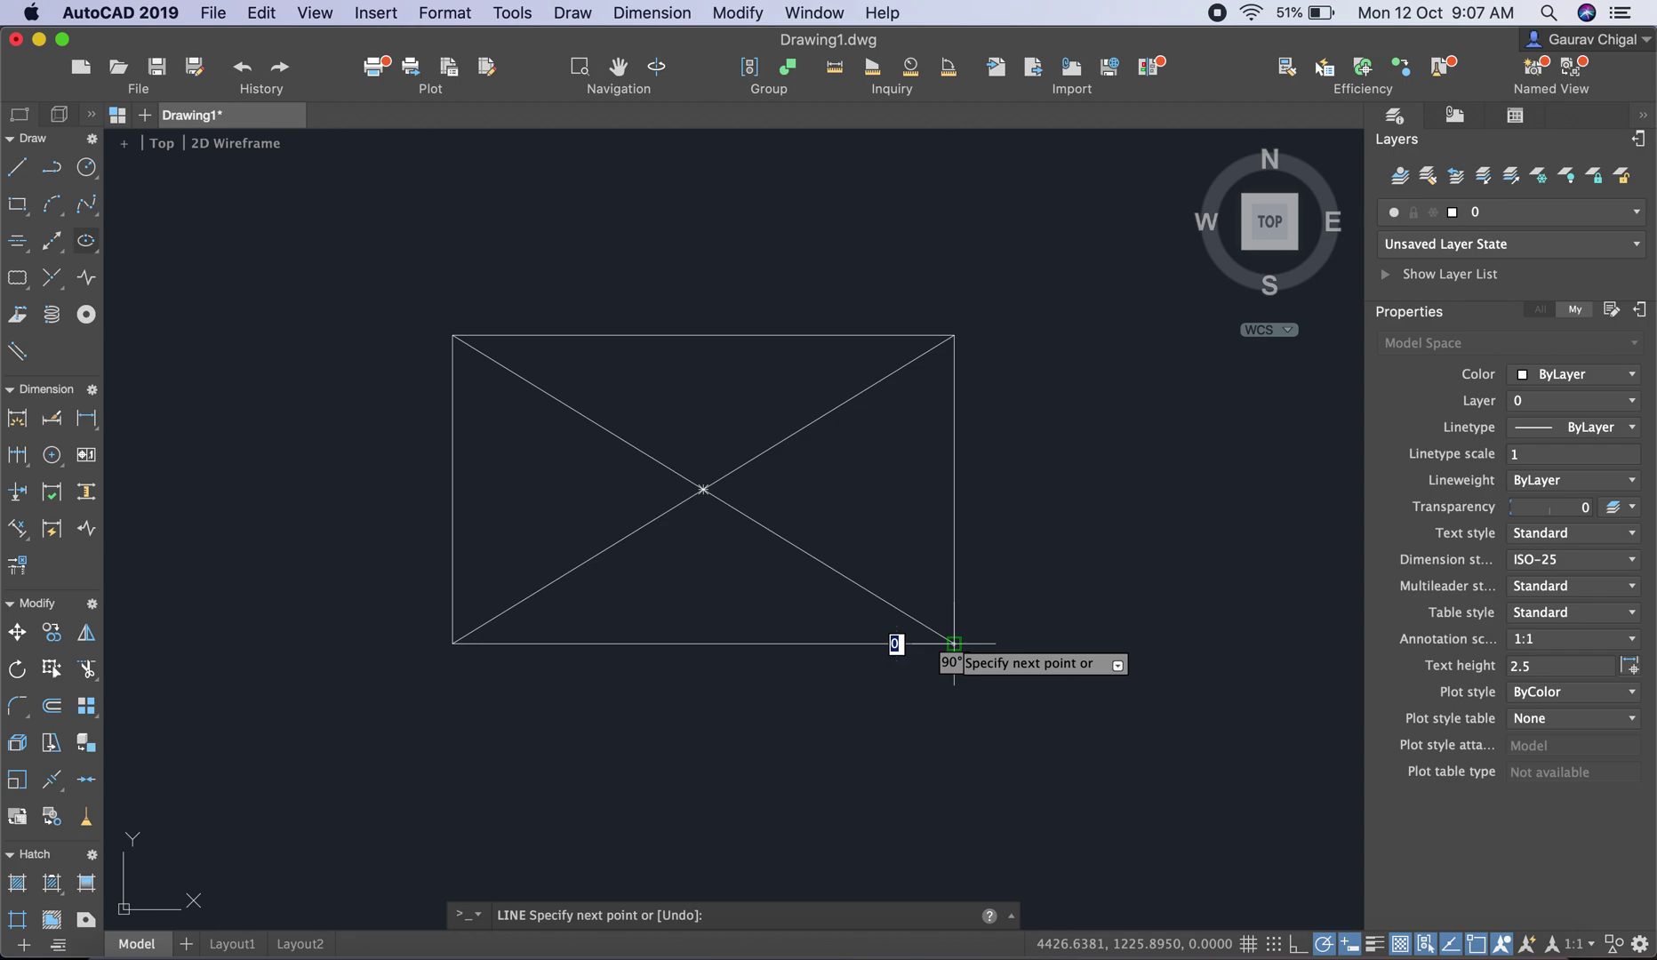
pyautogui.press('Return')
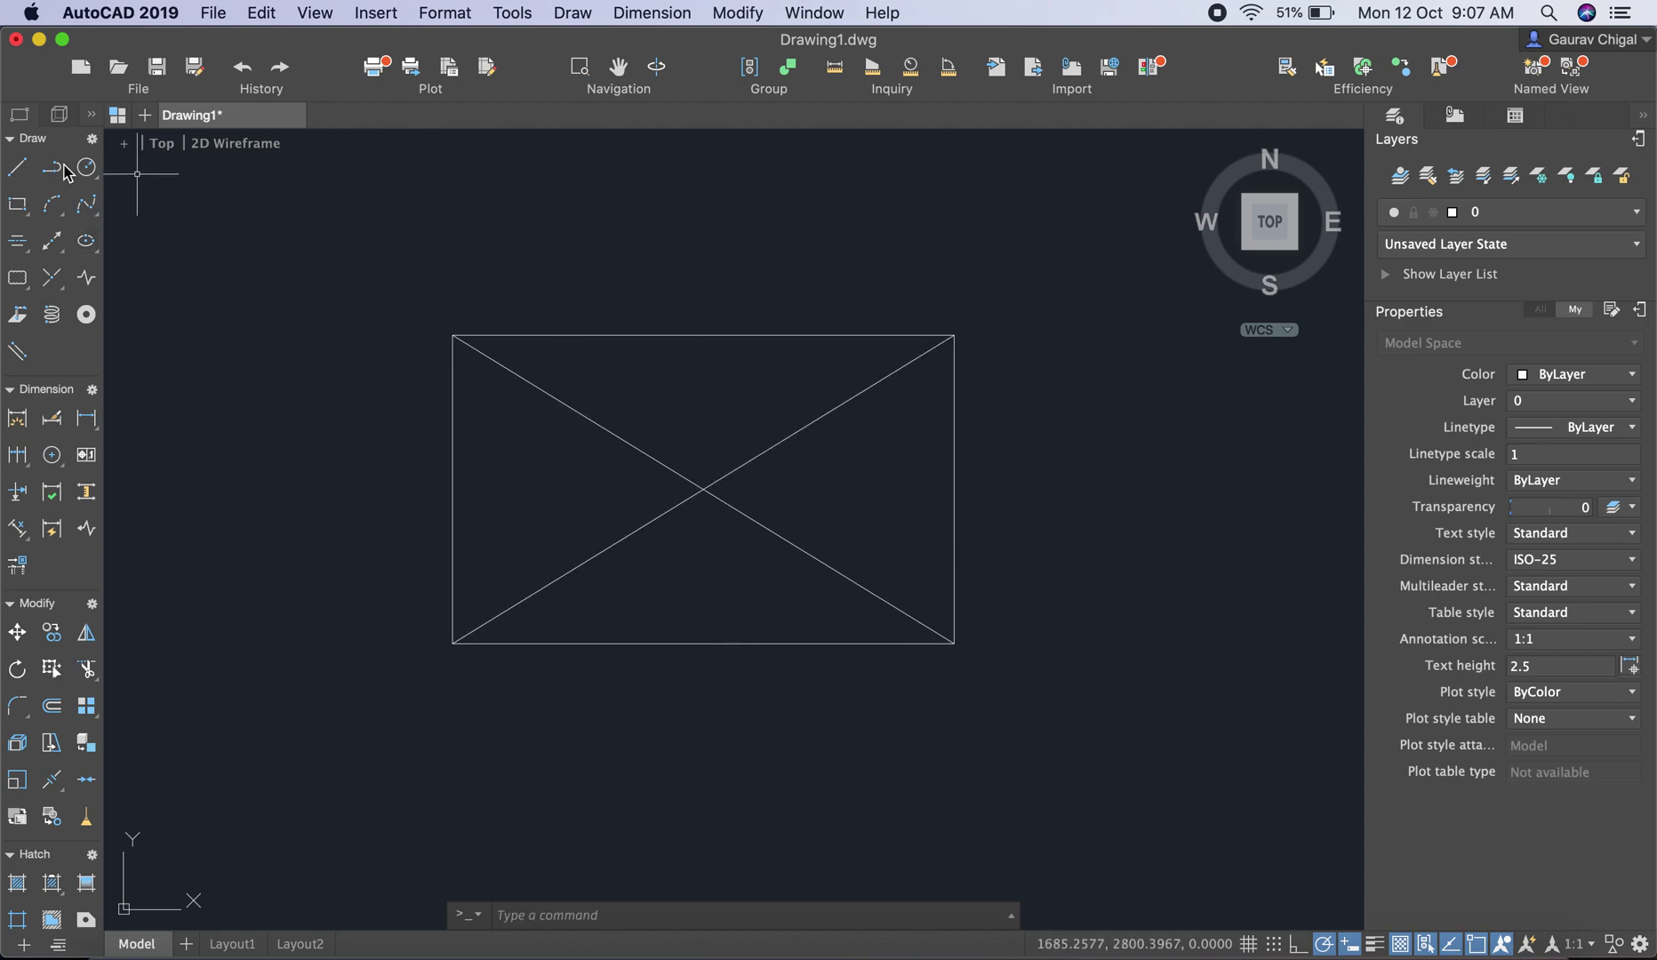
# Step: Draw a vertical line from the midpoint of the rectangle's top edge to the midpoint of its bottom edge
pyautogui.click(17, 167)
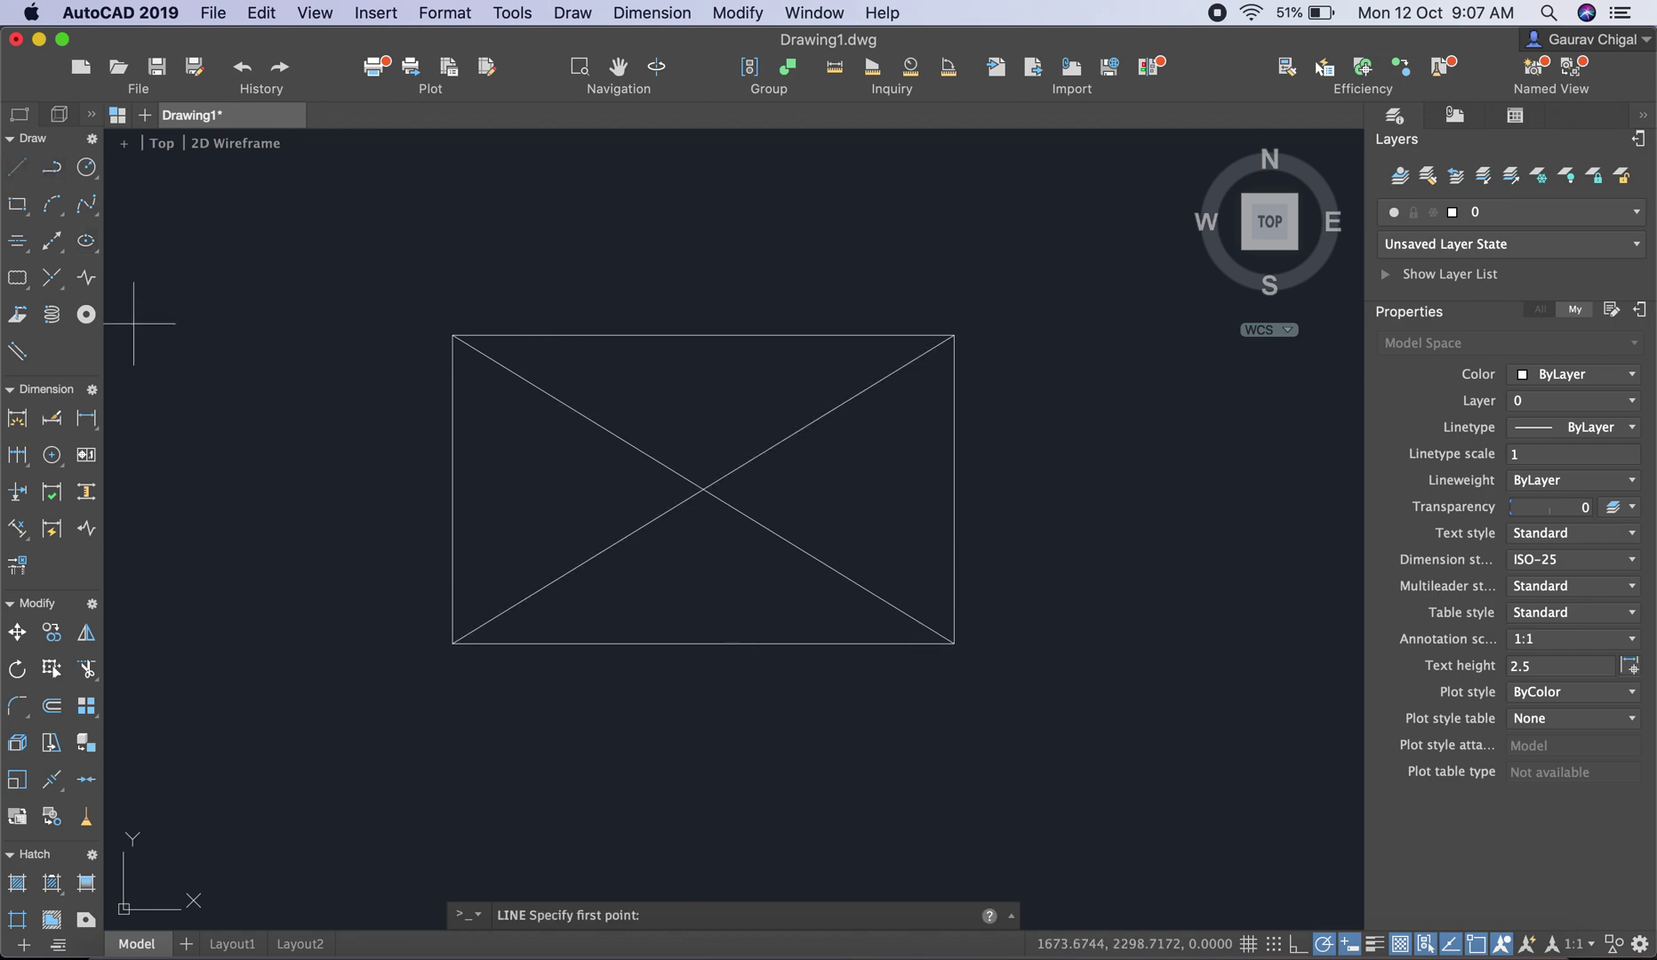
pyautogui.click(702, 336)
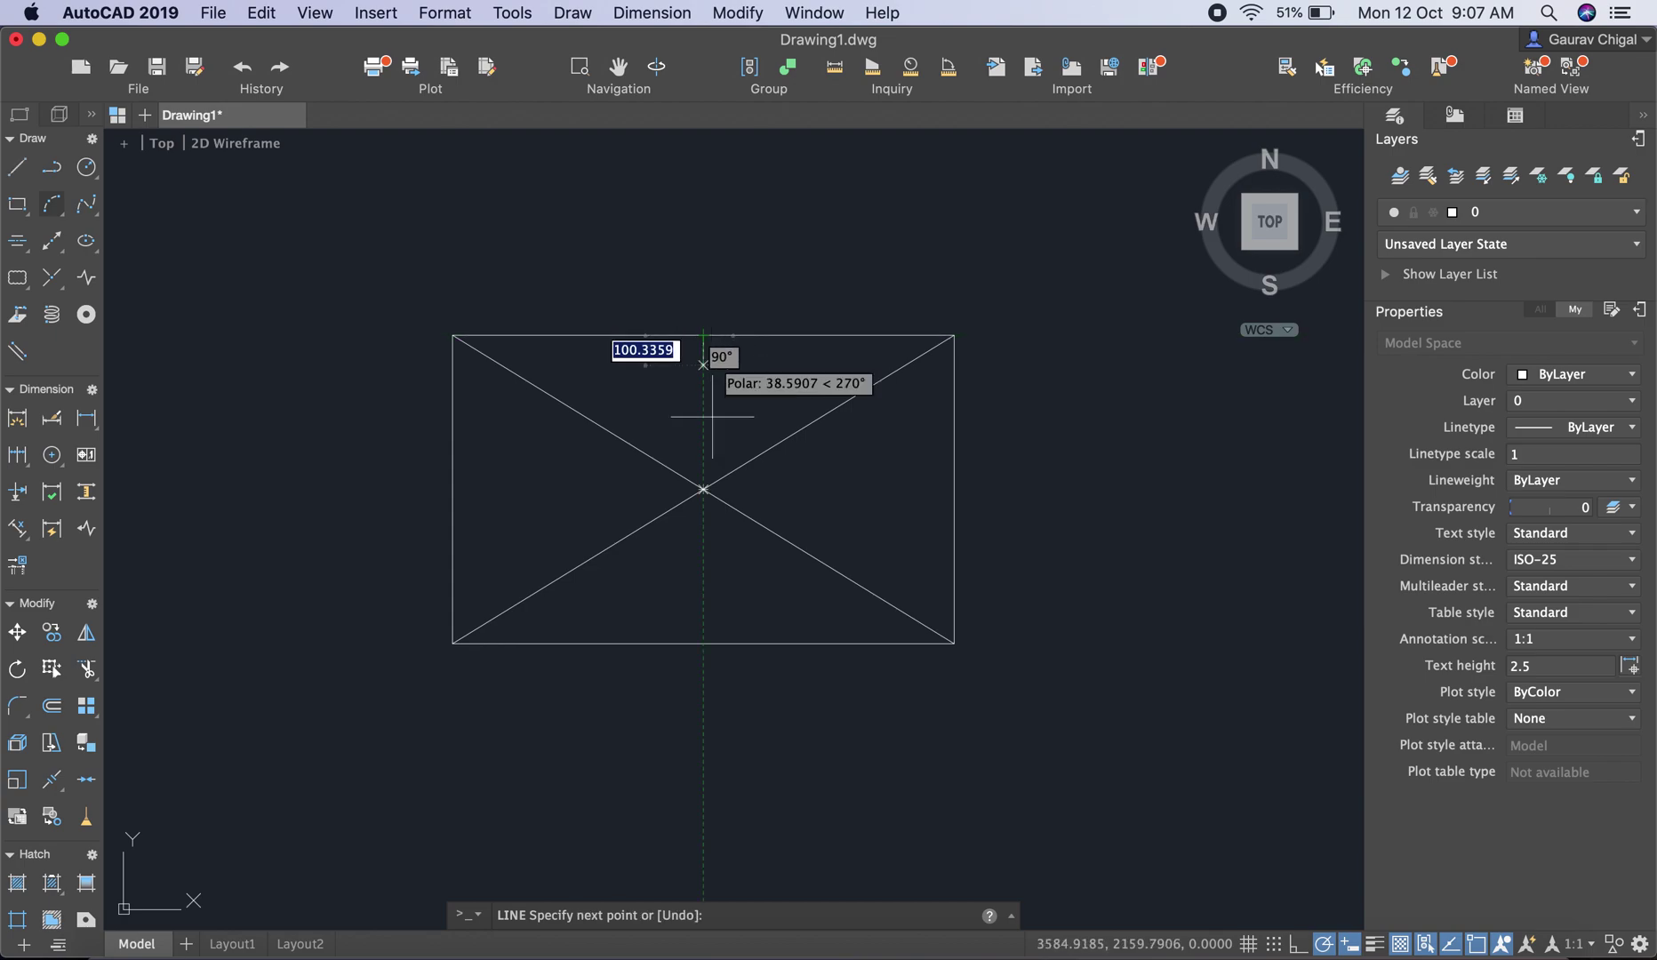
pyautogui.click(703, 643)
pyautogui.press('Return')
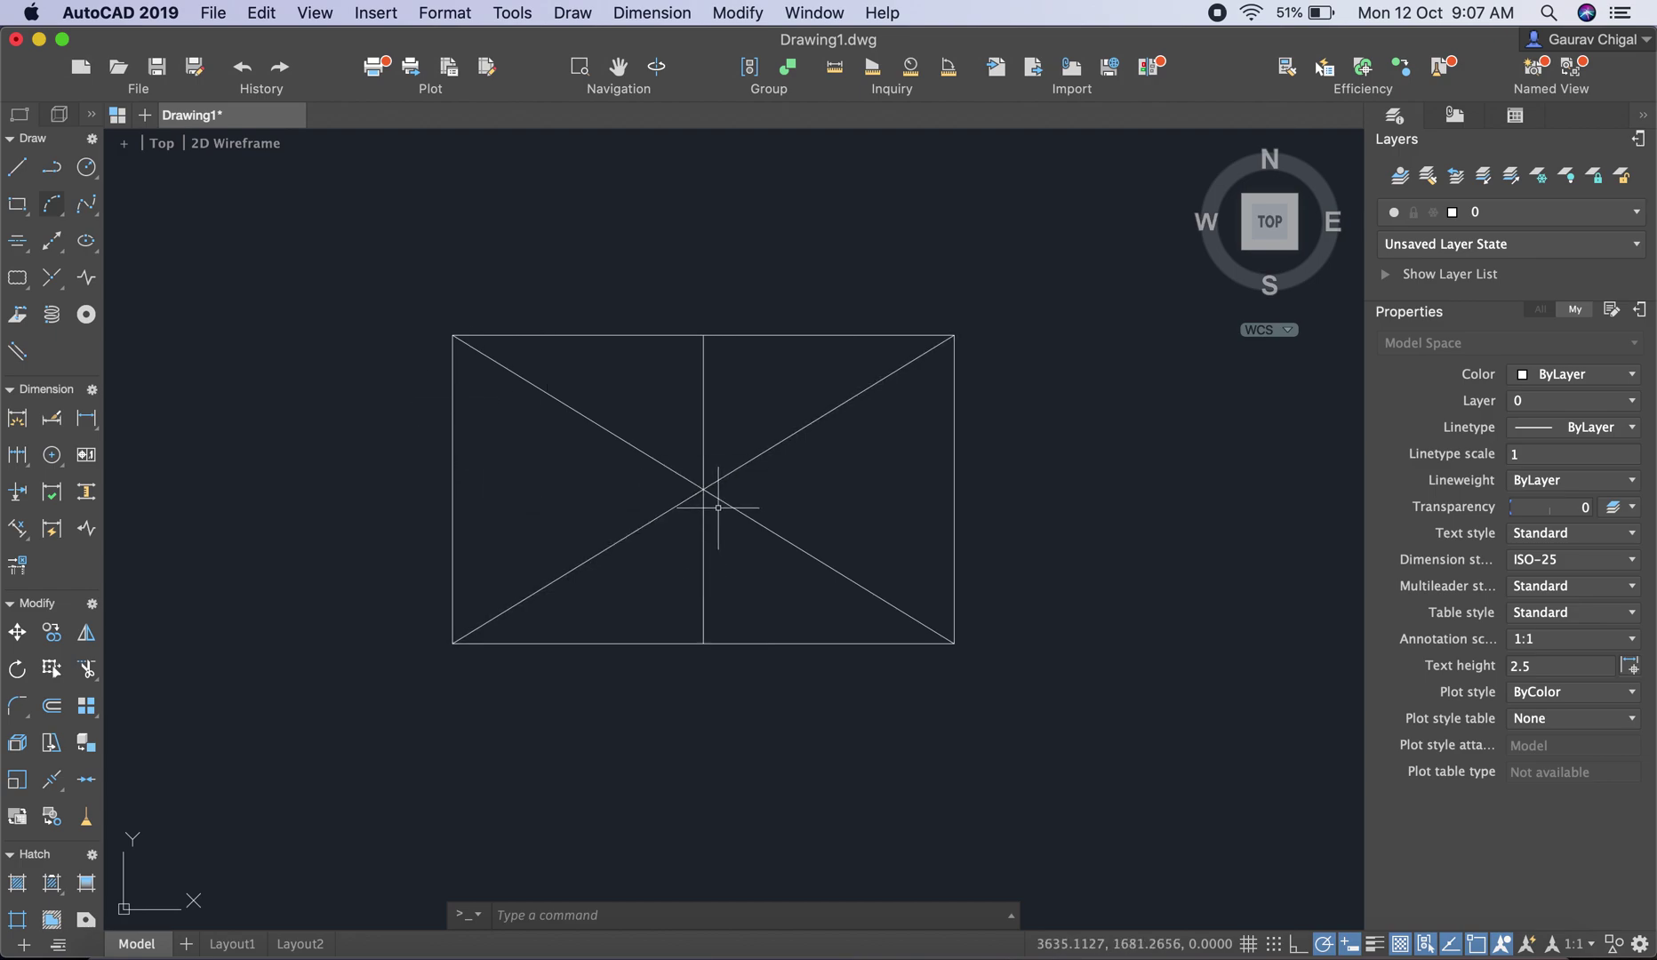
# Step: Draw a circle with radius 200 centred on the intersection of the rectangle's diagonals
pyautogui.write('c')
pyautogui.press('Return')
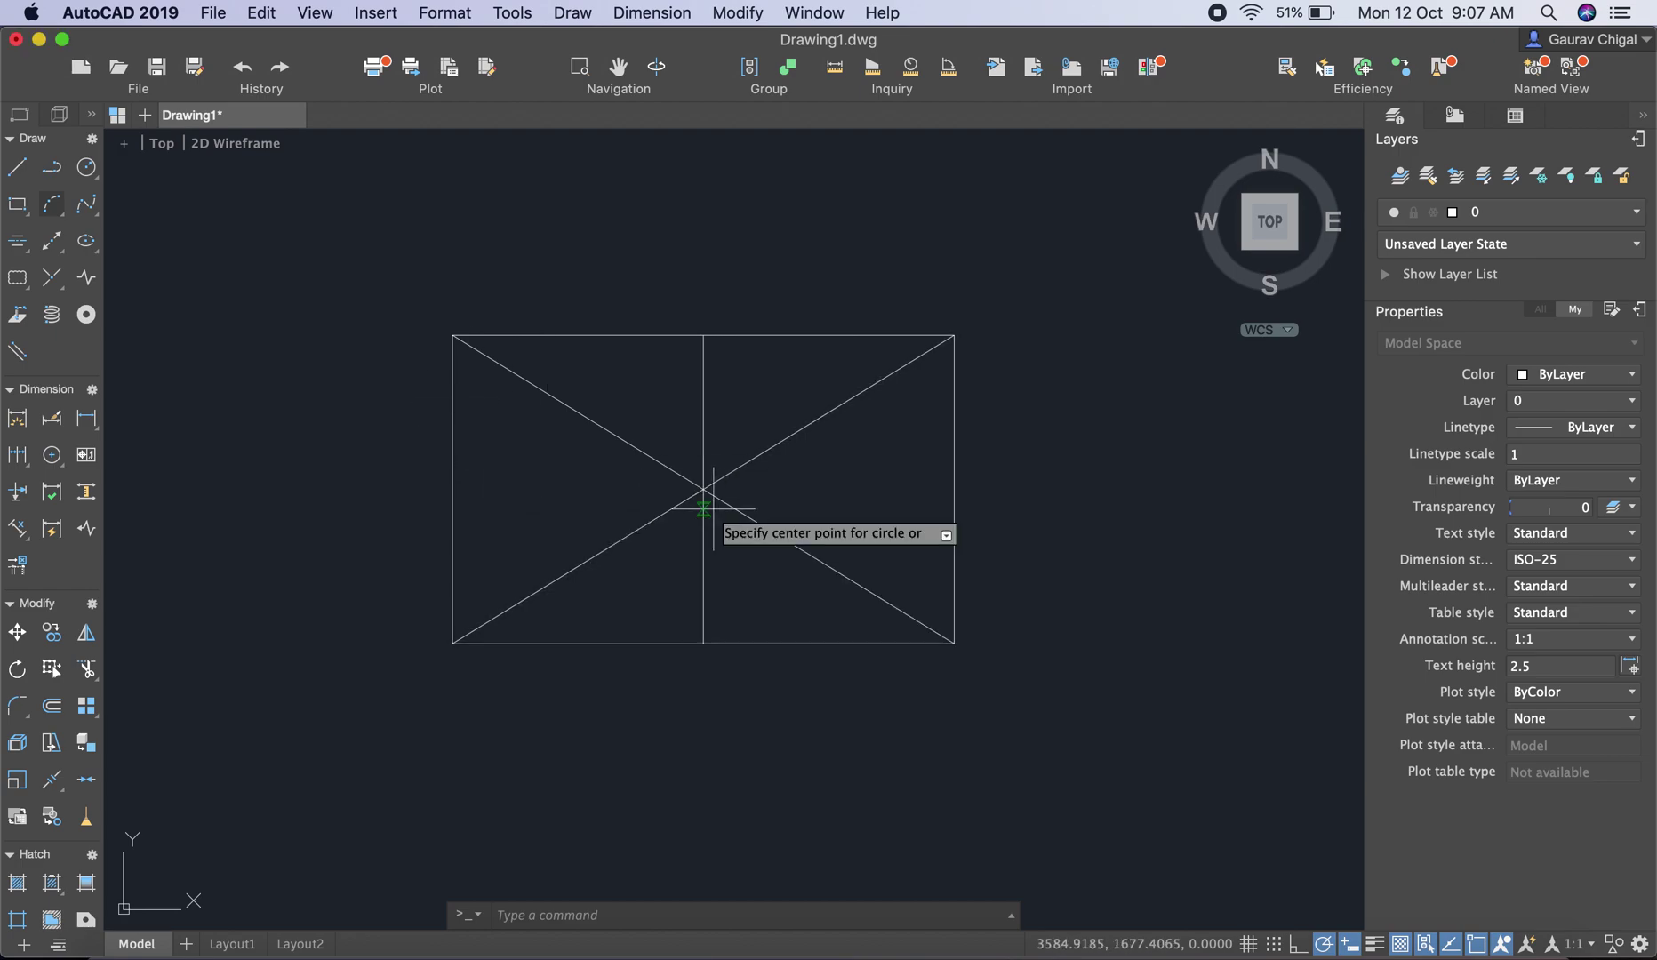
pyautogui.click(704, 489)
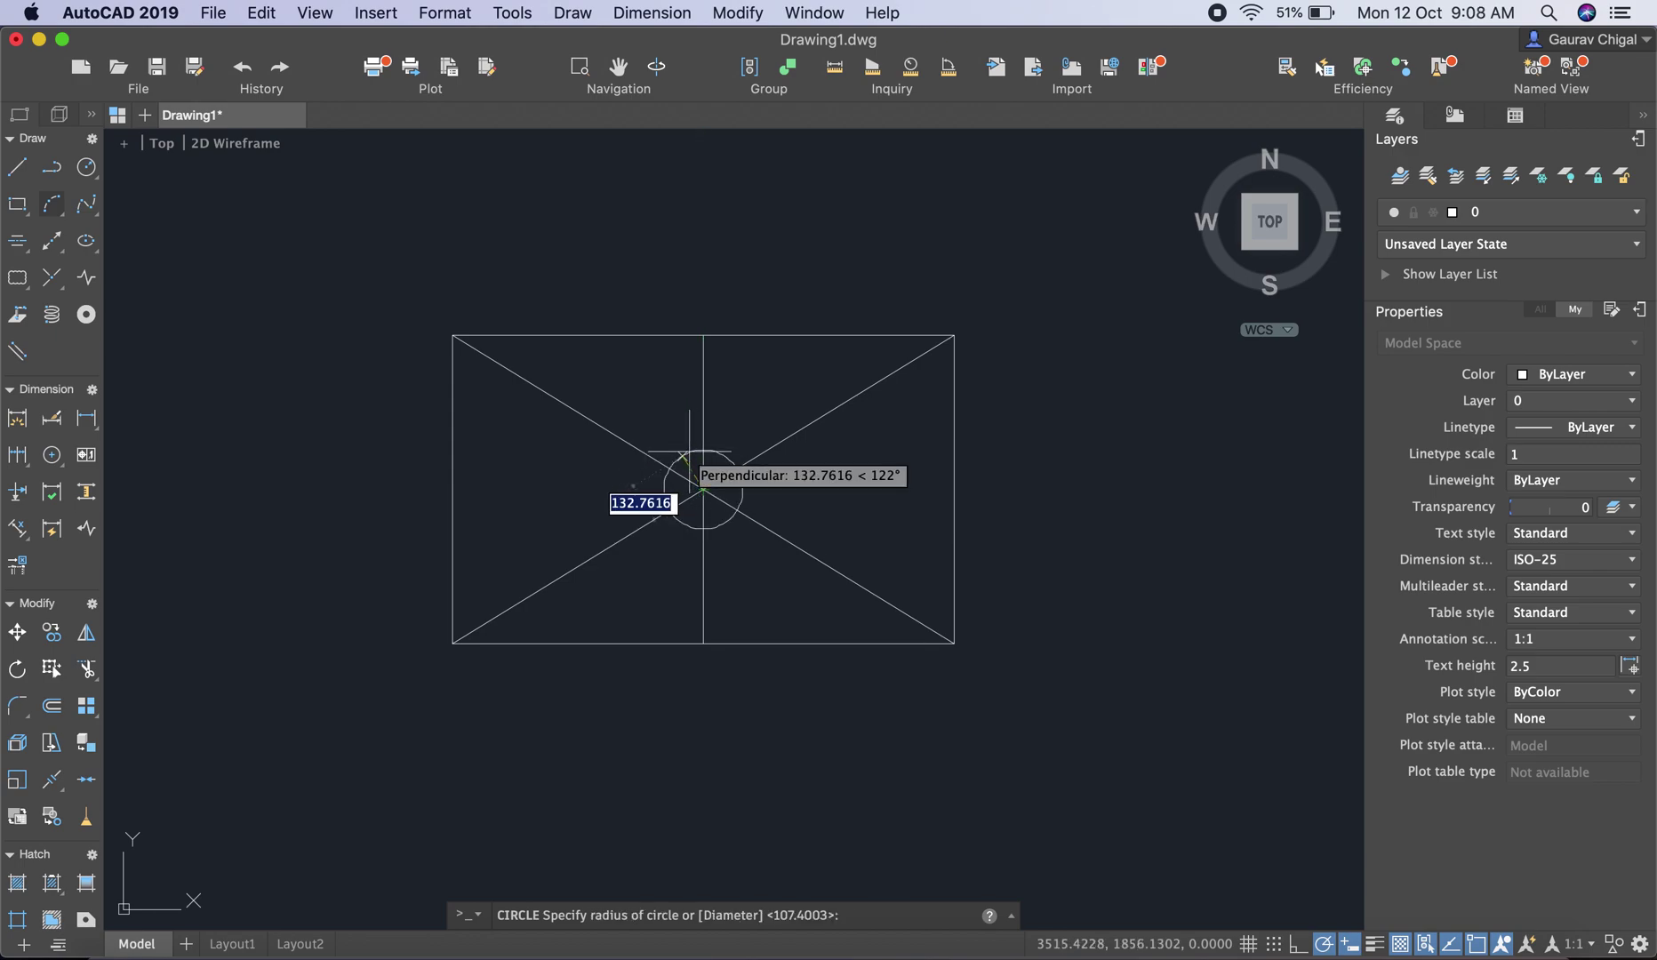
pyautogui.write('200')
pyautogui.press('Return')
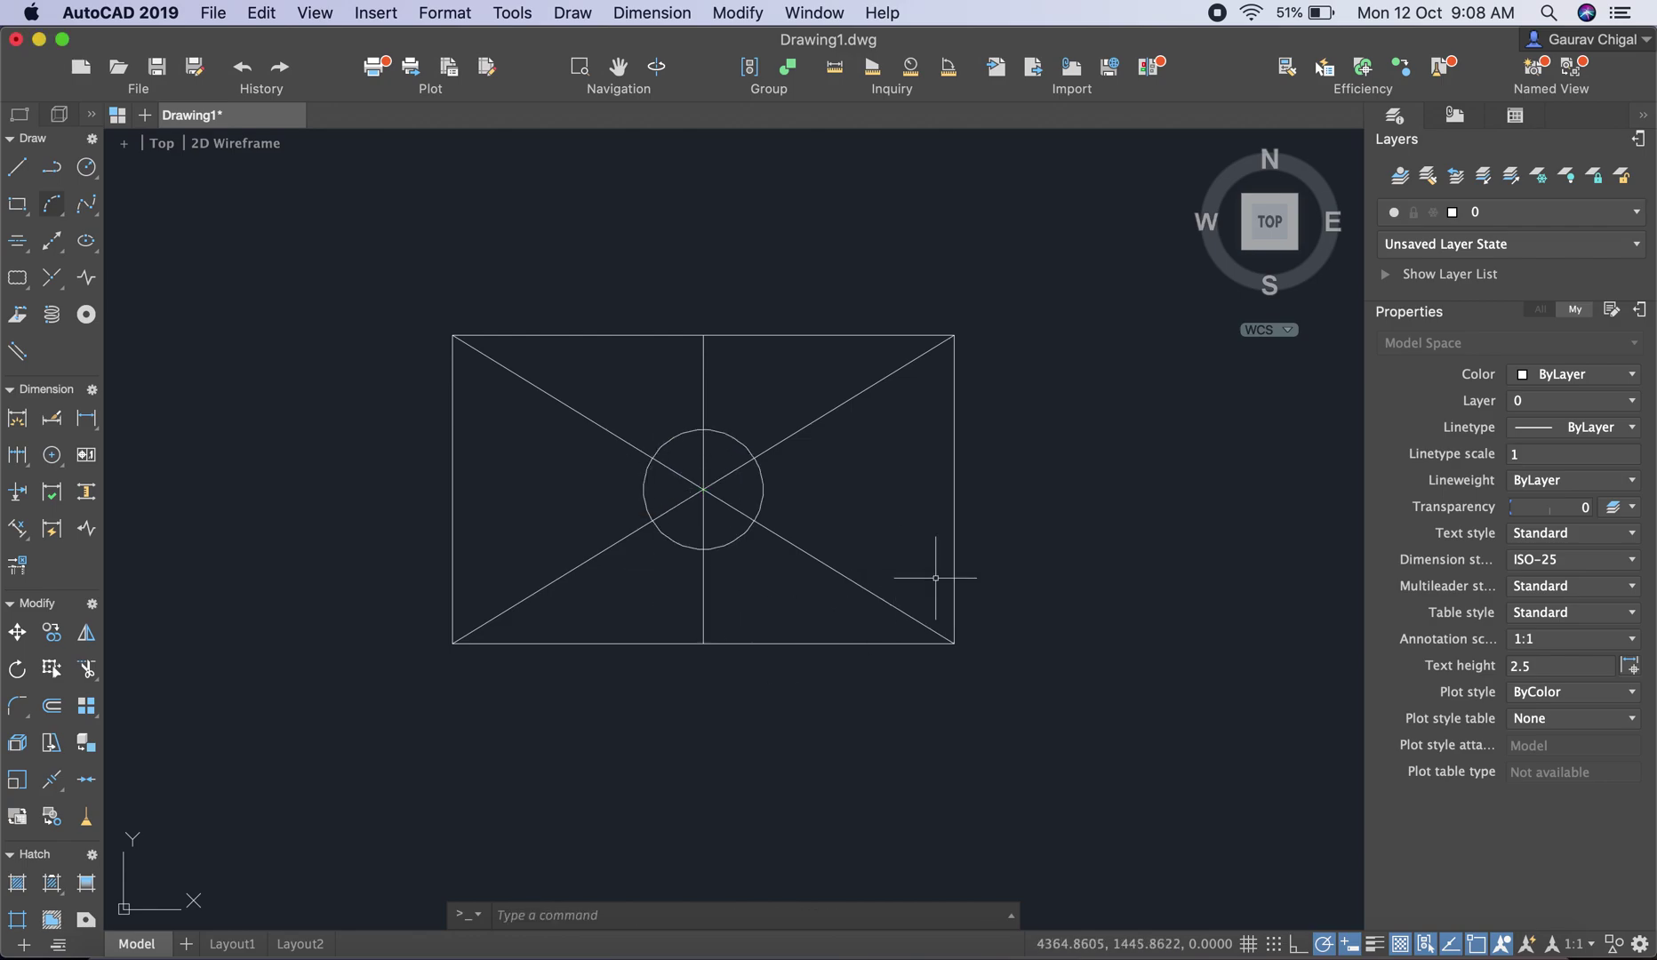
# Step: Move the circle by its centre point from the diagonals' intersection to the rectangle's upper-left corner
pyautogui.click(745, 13)
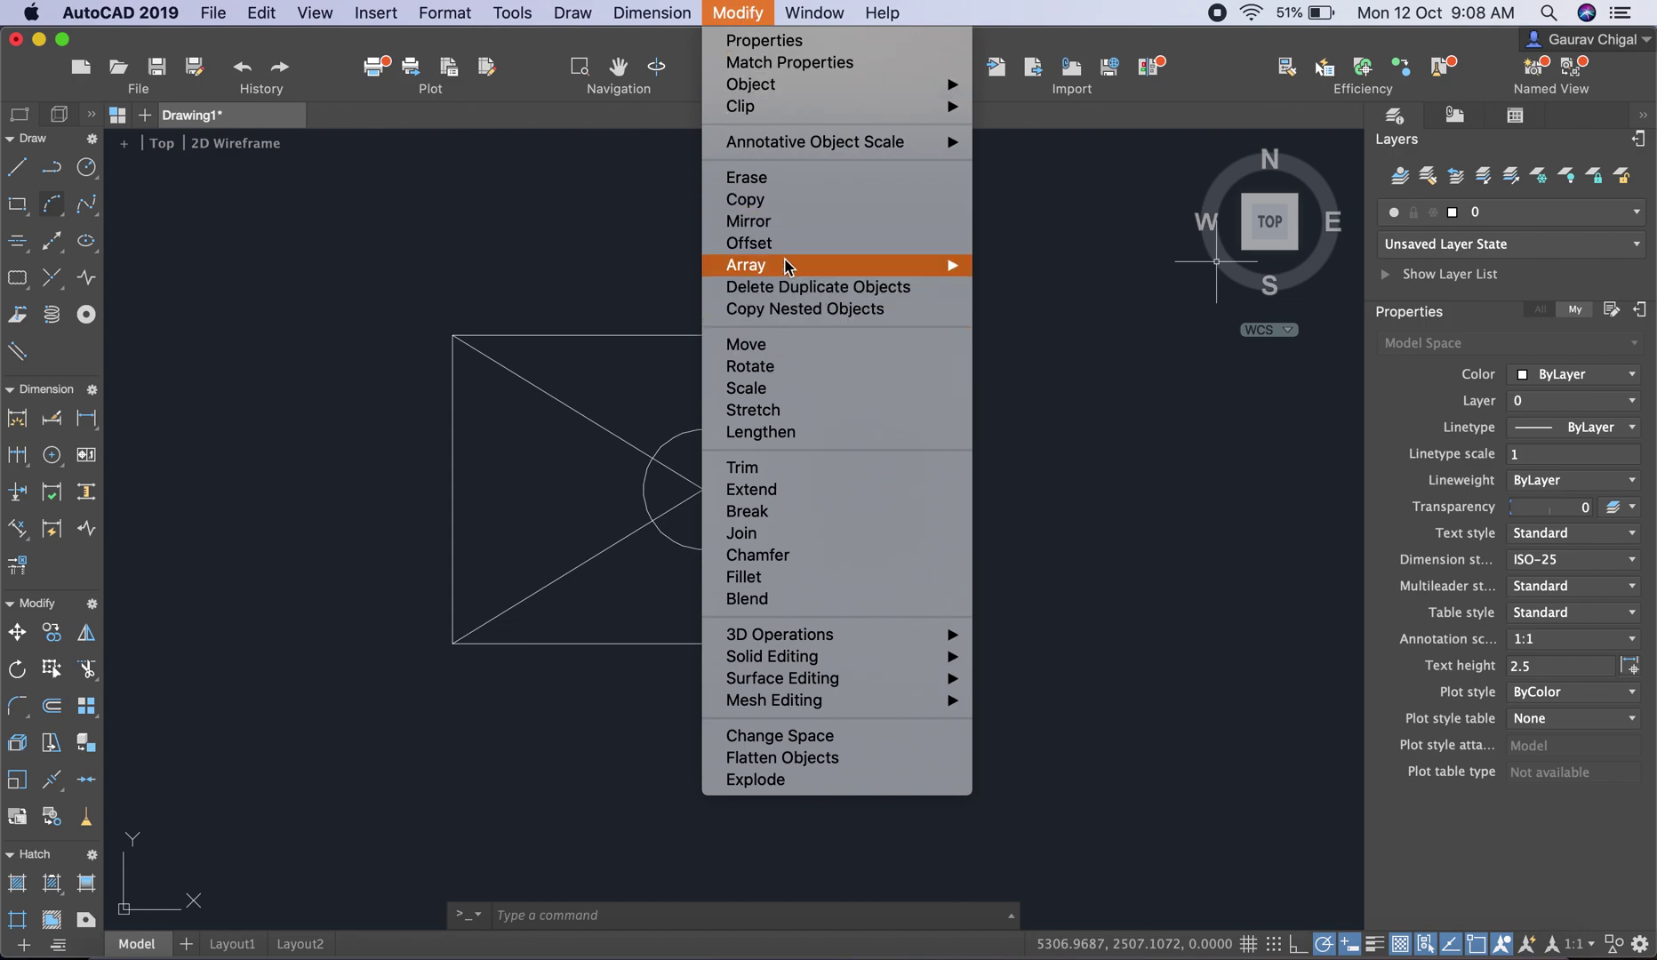
pyautogui.moveTo(750, 268)
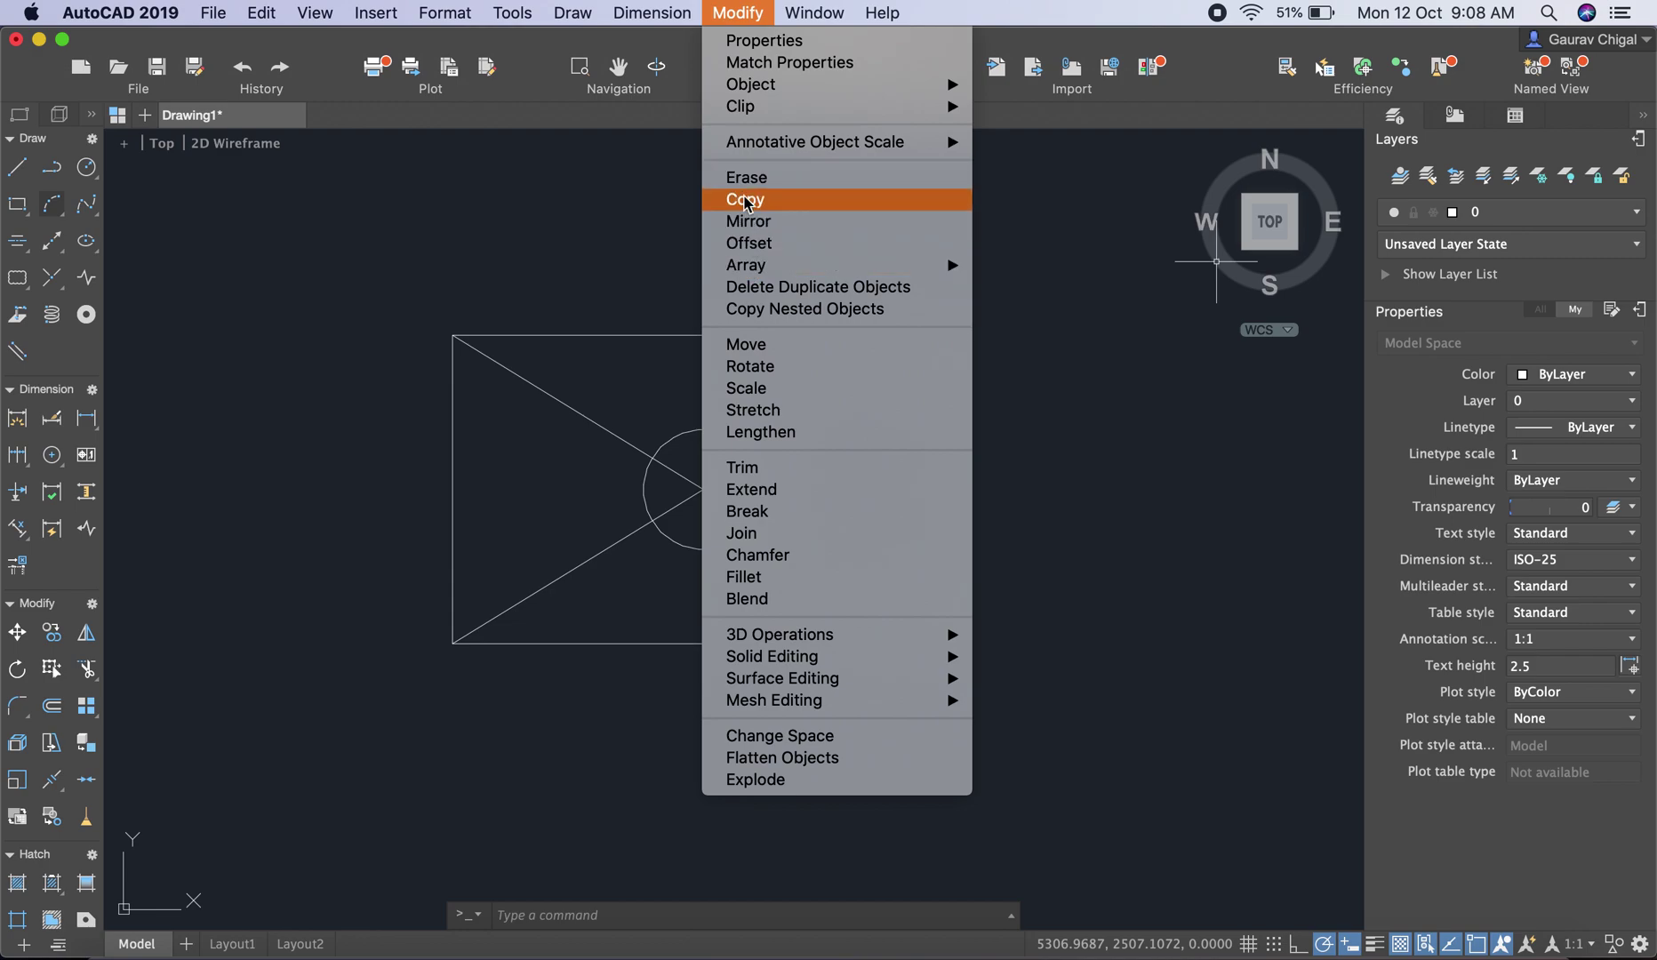
pyautogui.click(791, 346)
pyautogui.write('mo')
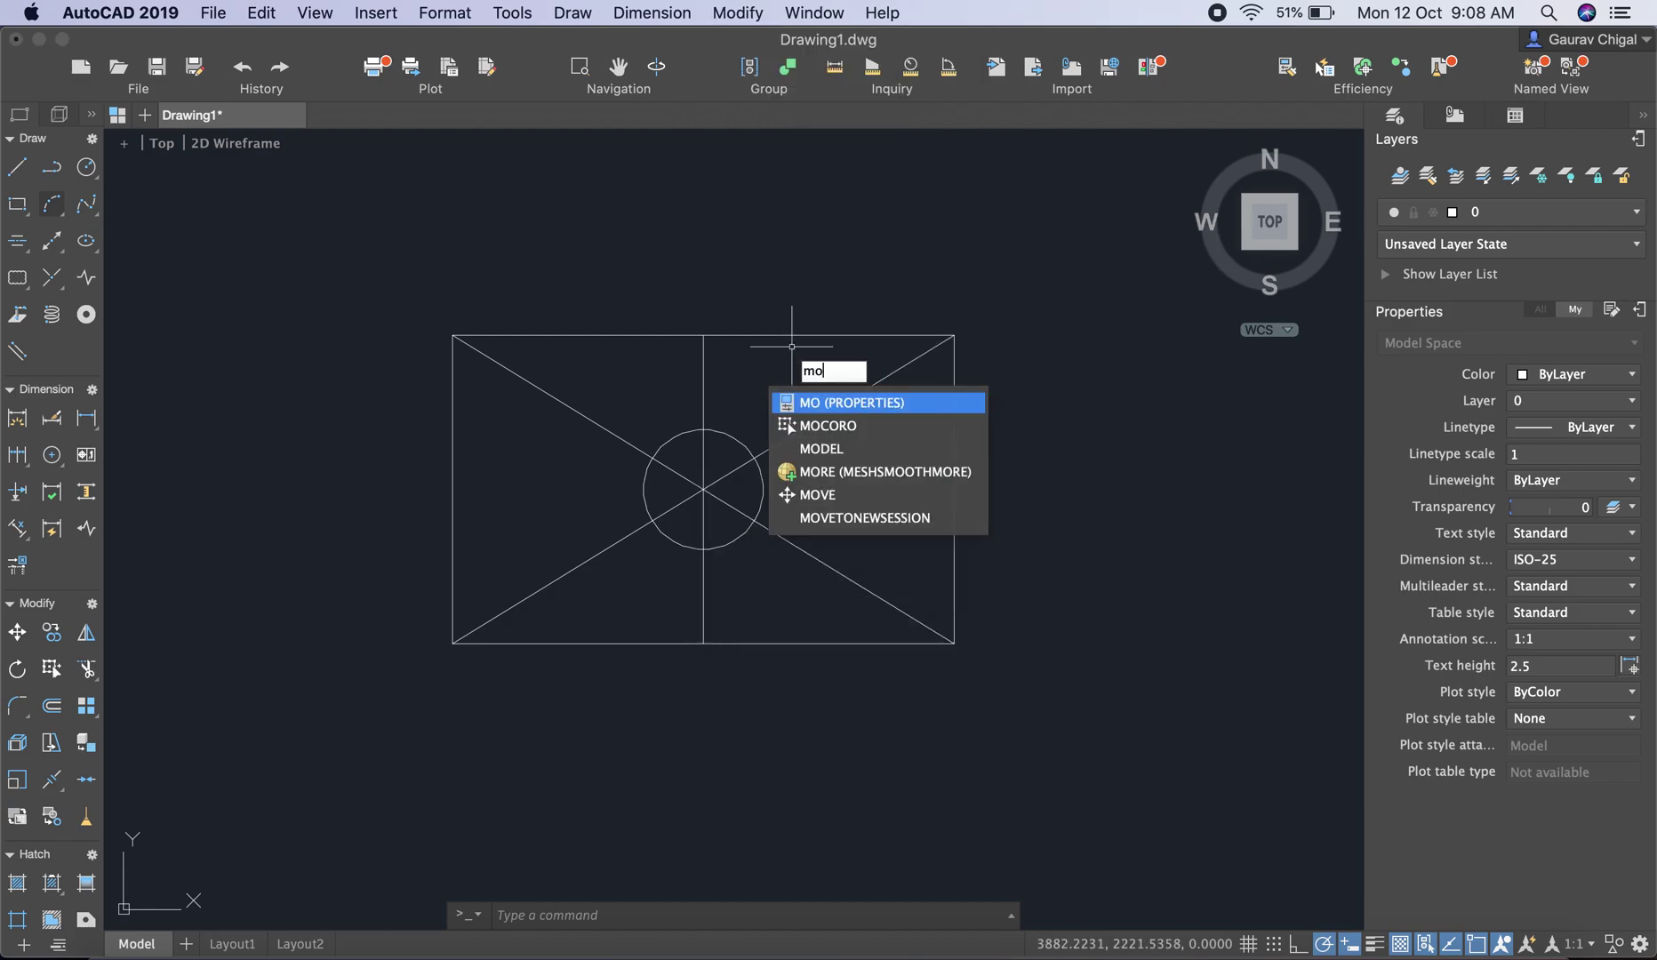
pyautogui.write('v')
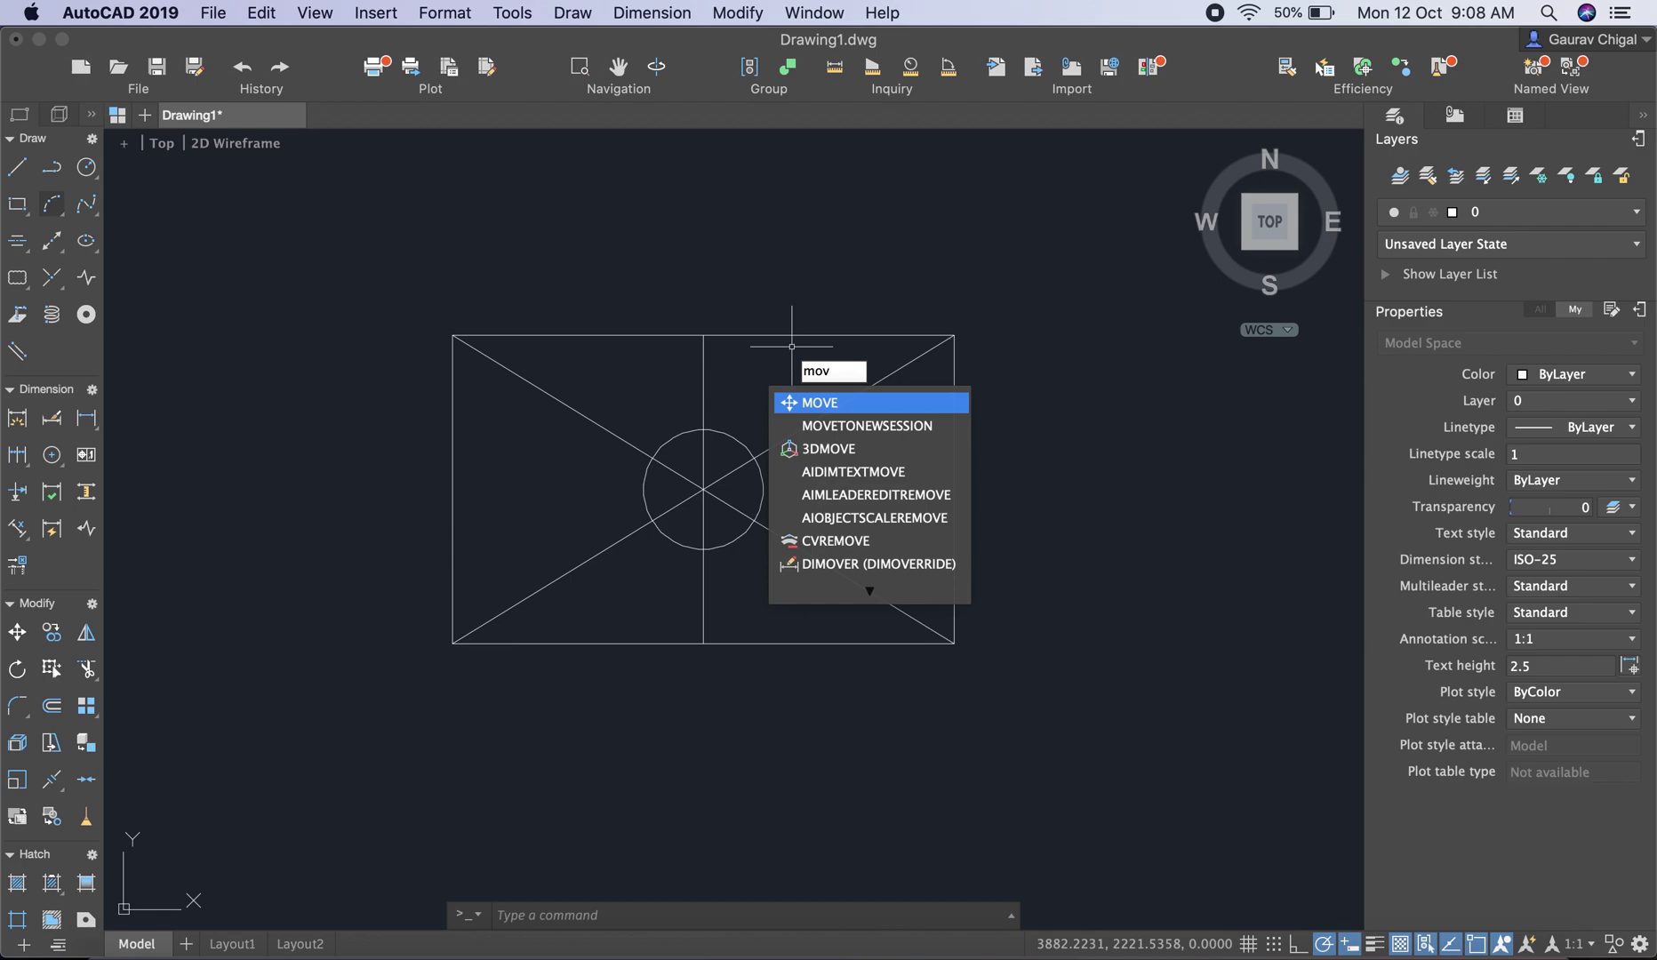
pyautogui.press('Return')
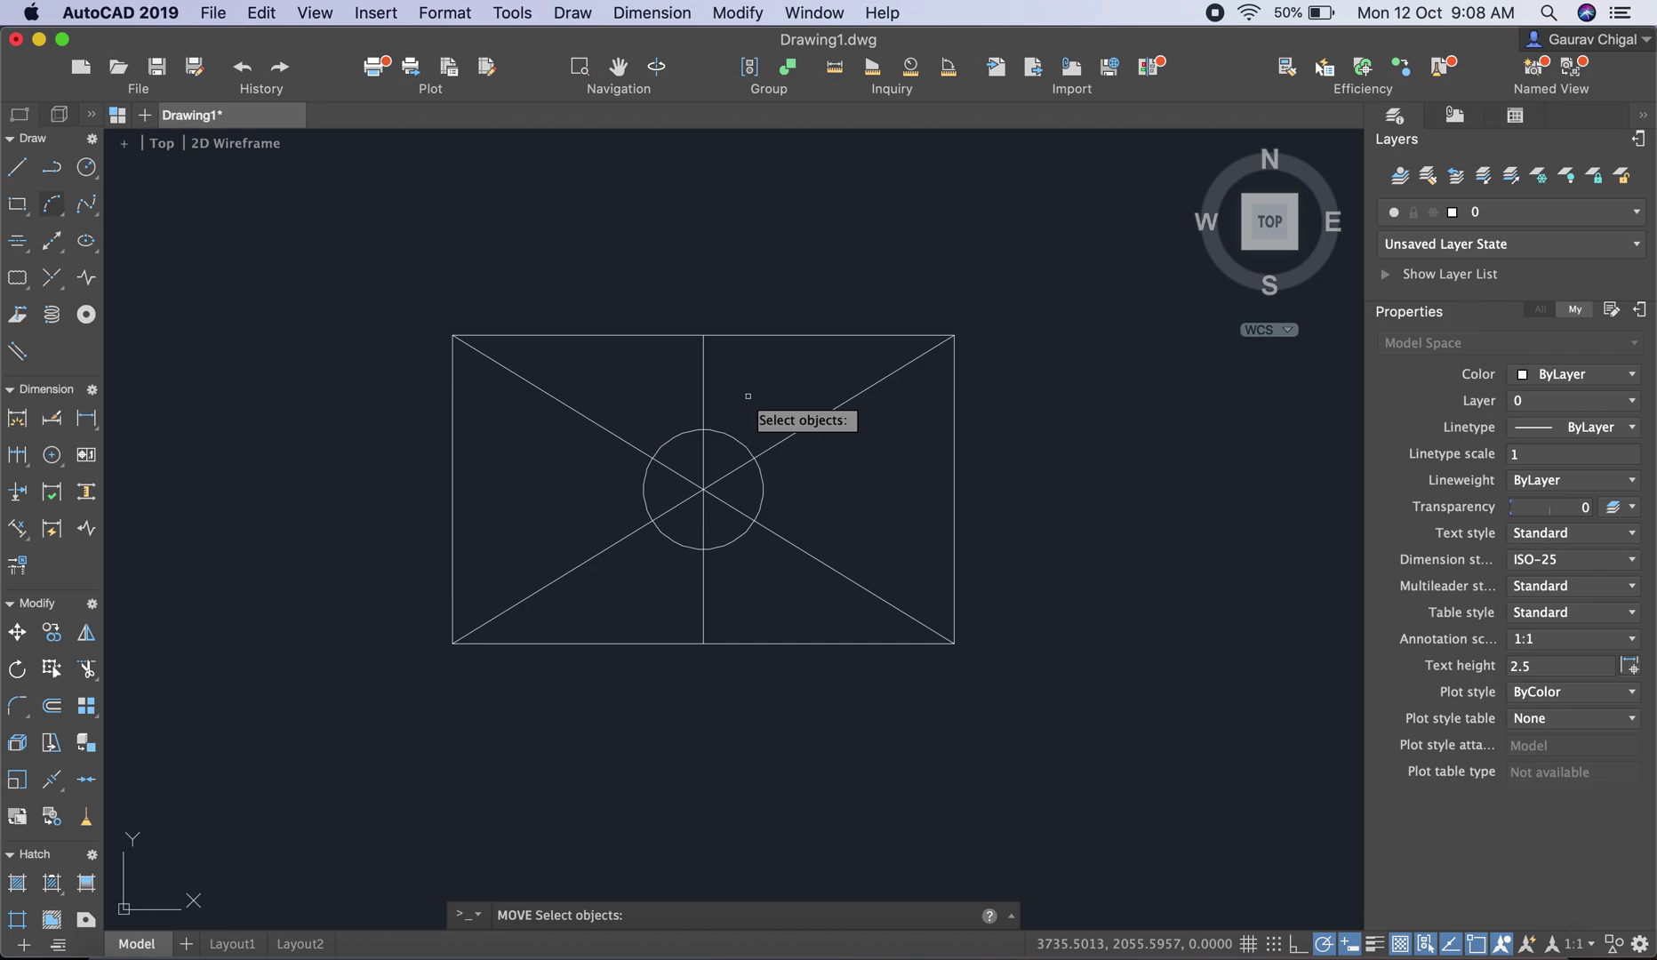
pyautogui.click(737, 438)
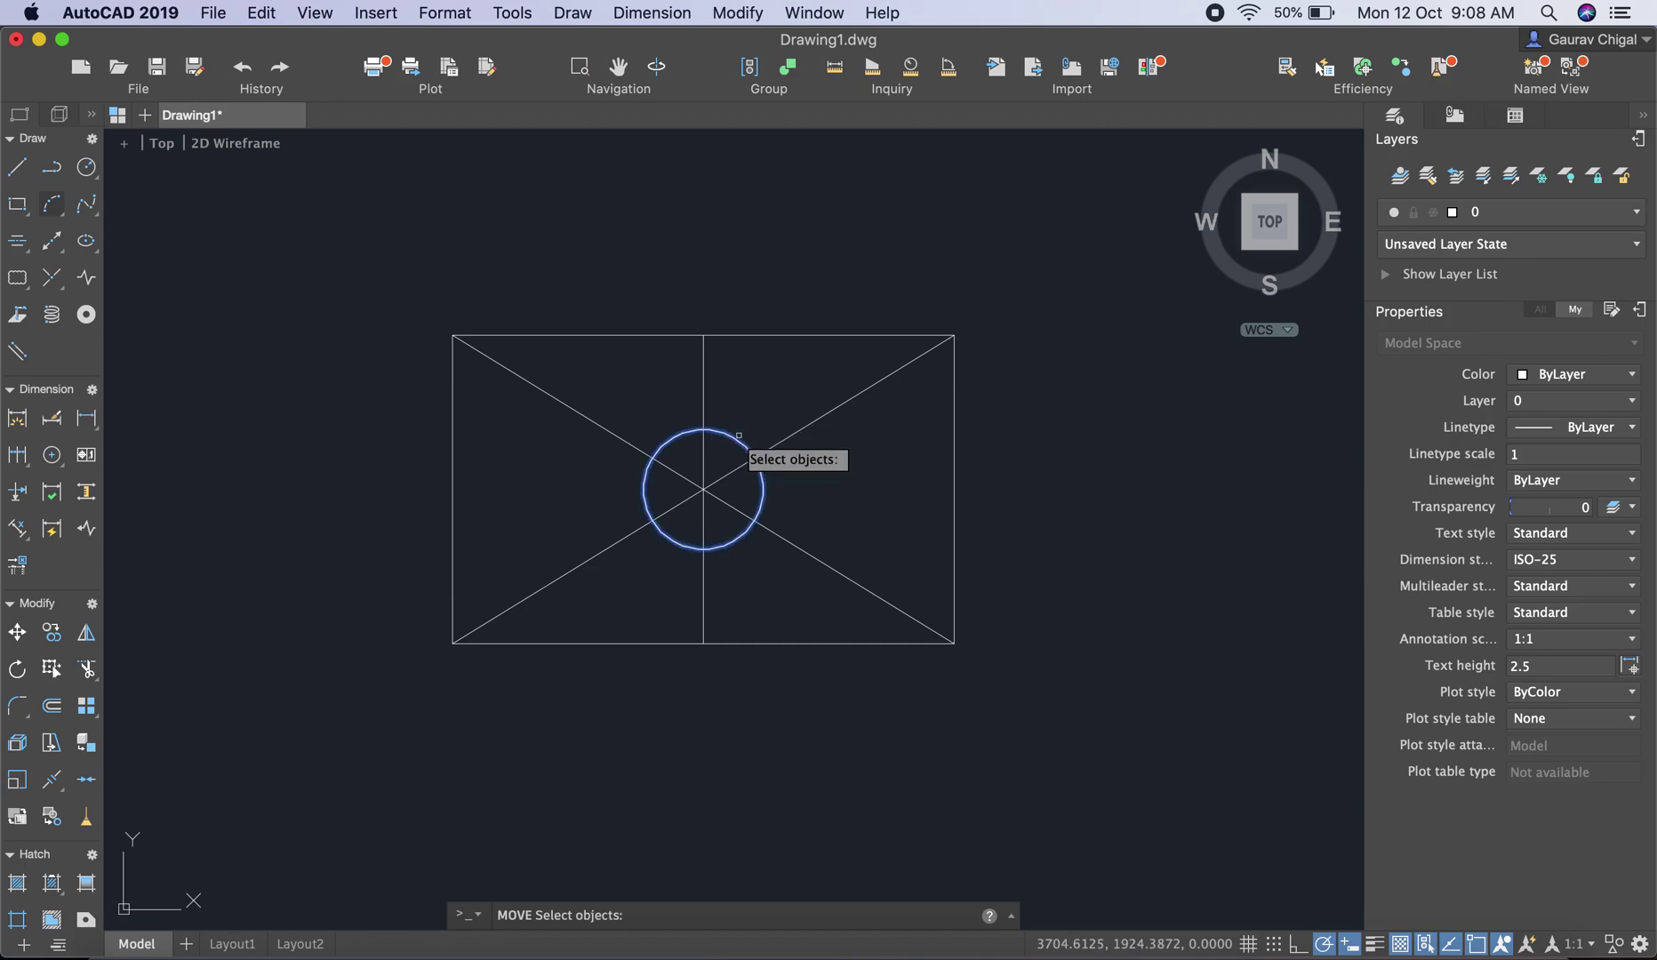
pyautogui.press('Return')
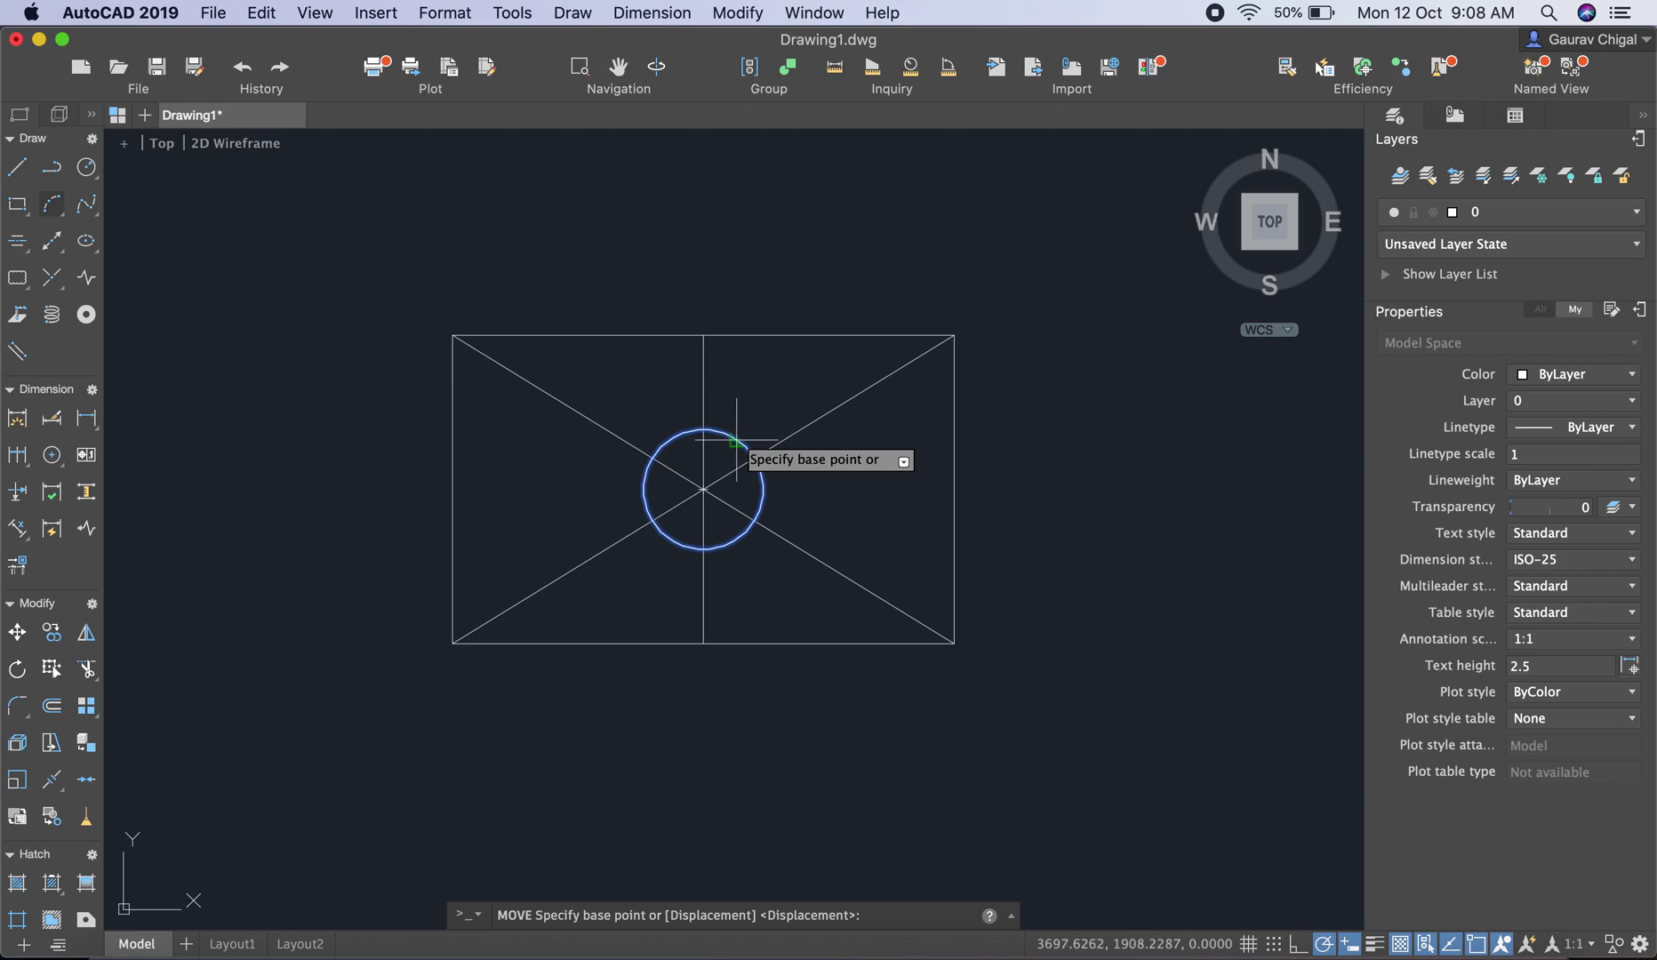
pyautogui.click(703, 488)
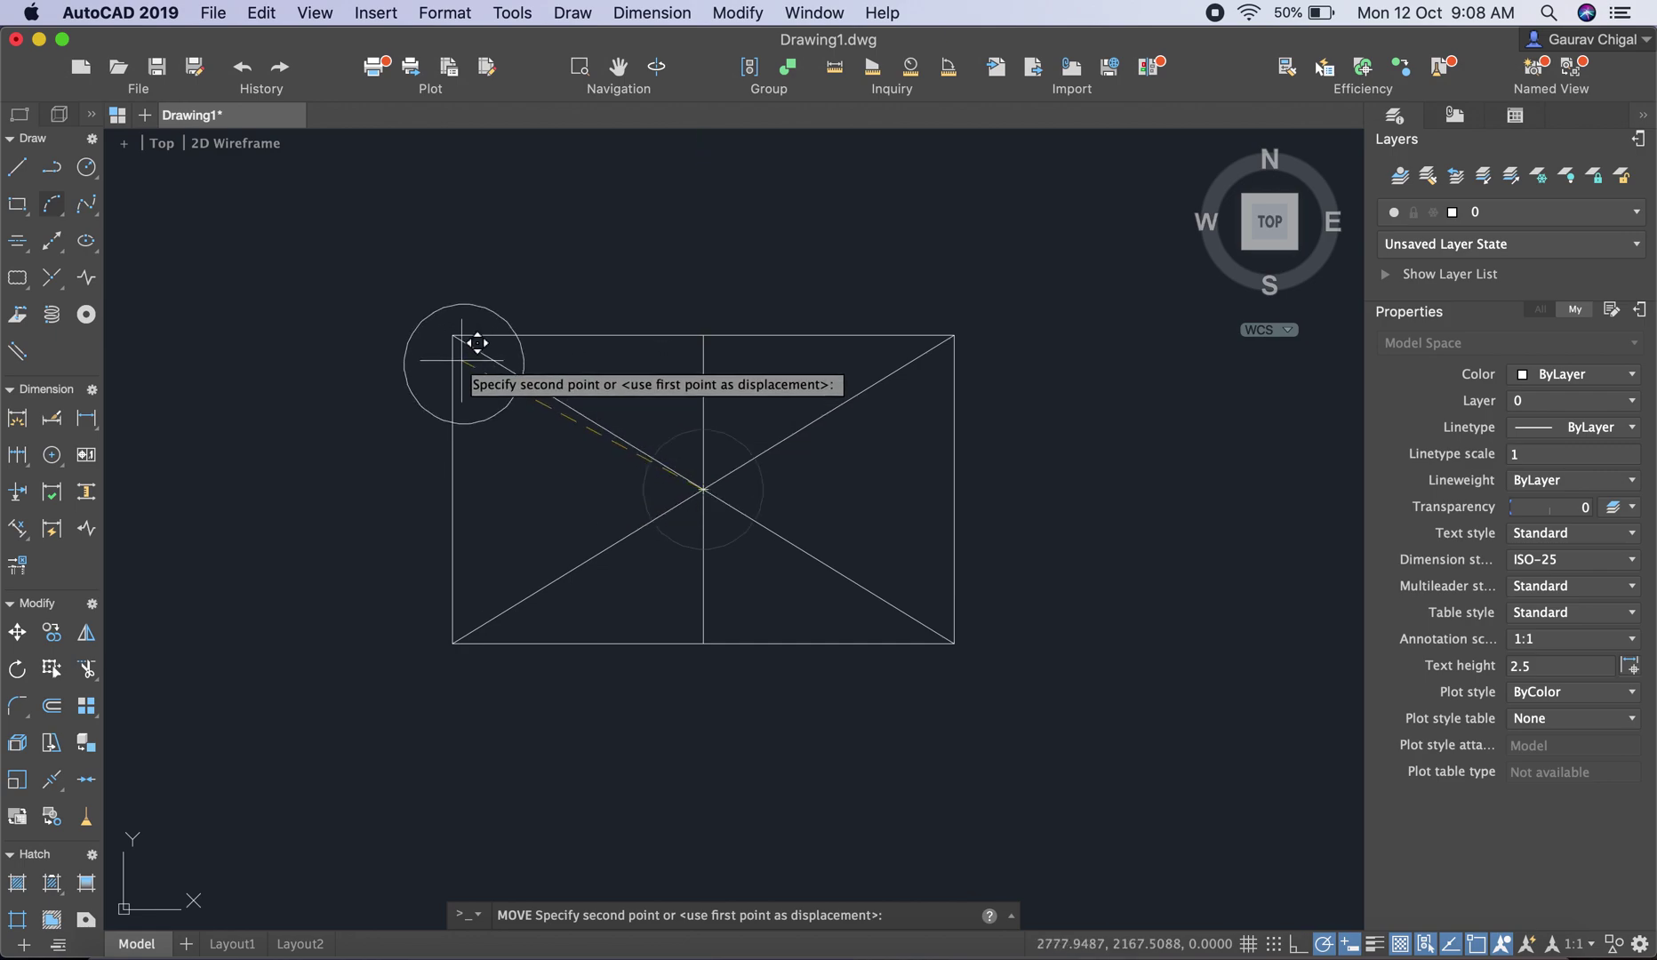
pyautogui.click(468, 317)
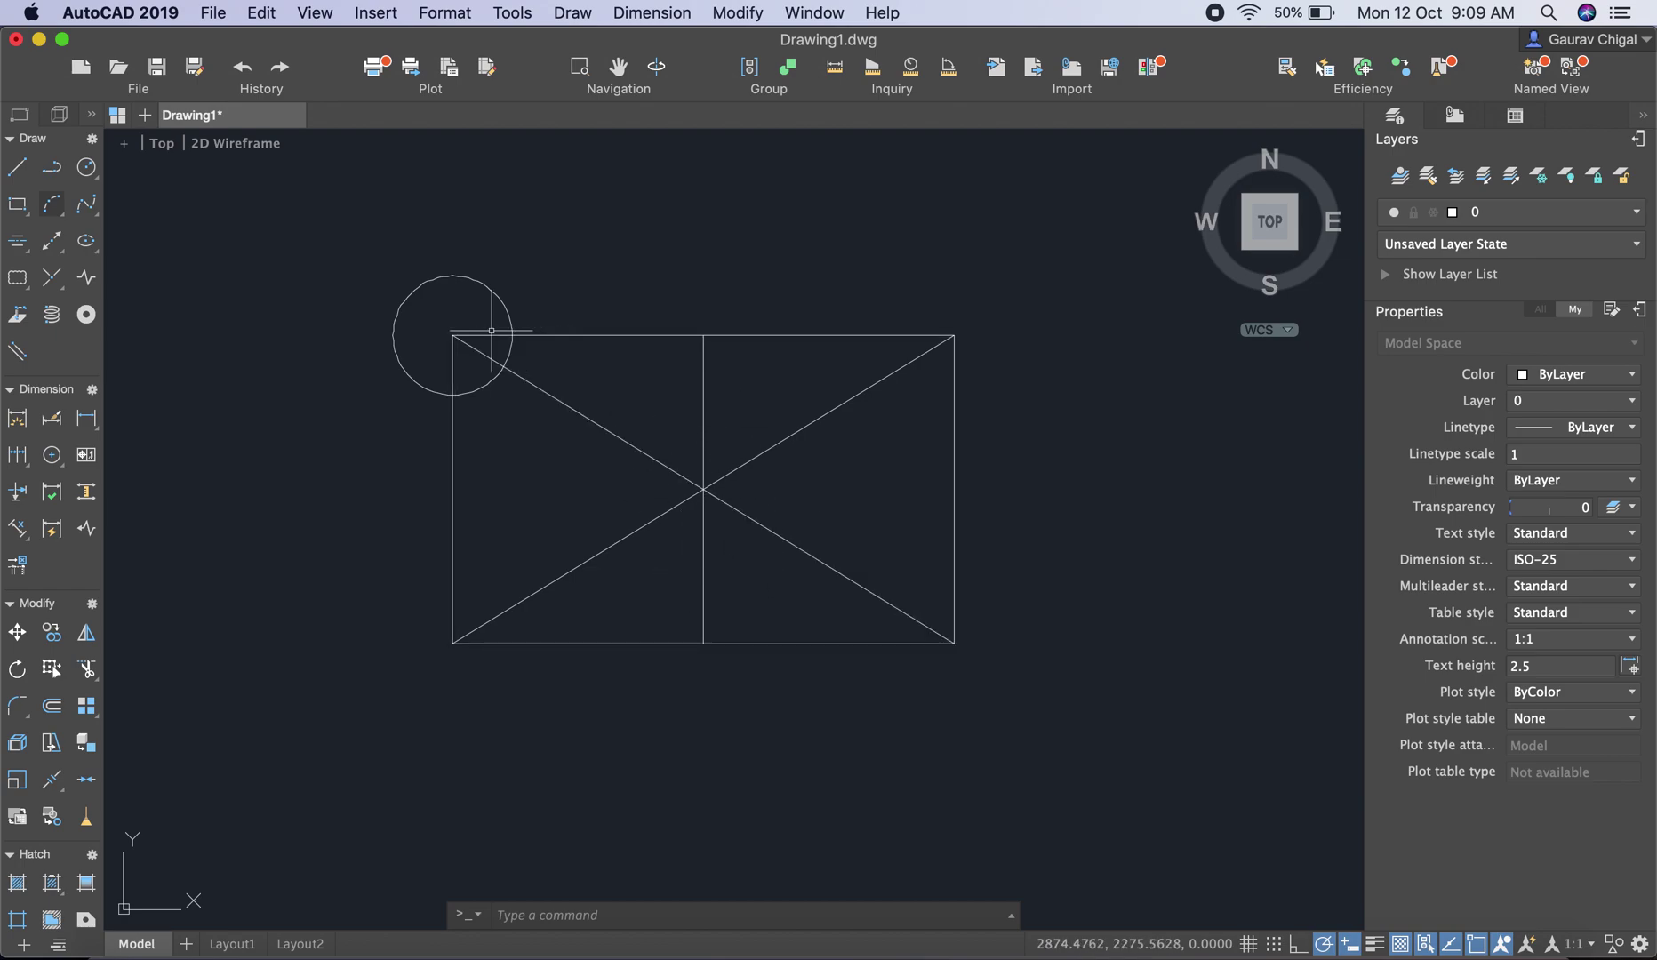
pyautogui.click(758, 13)
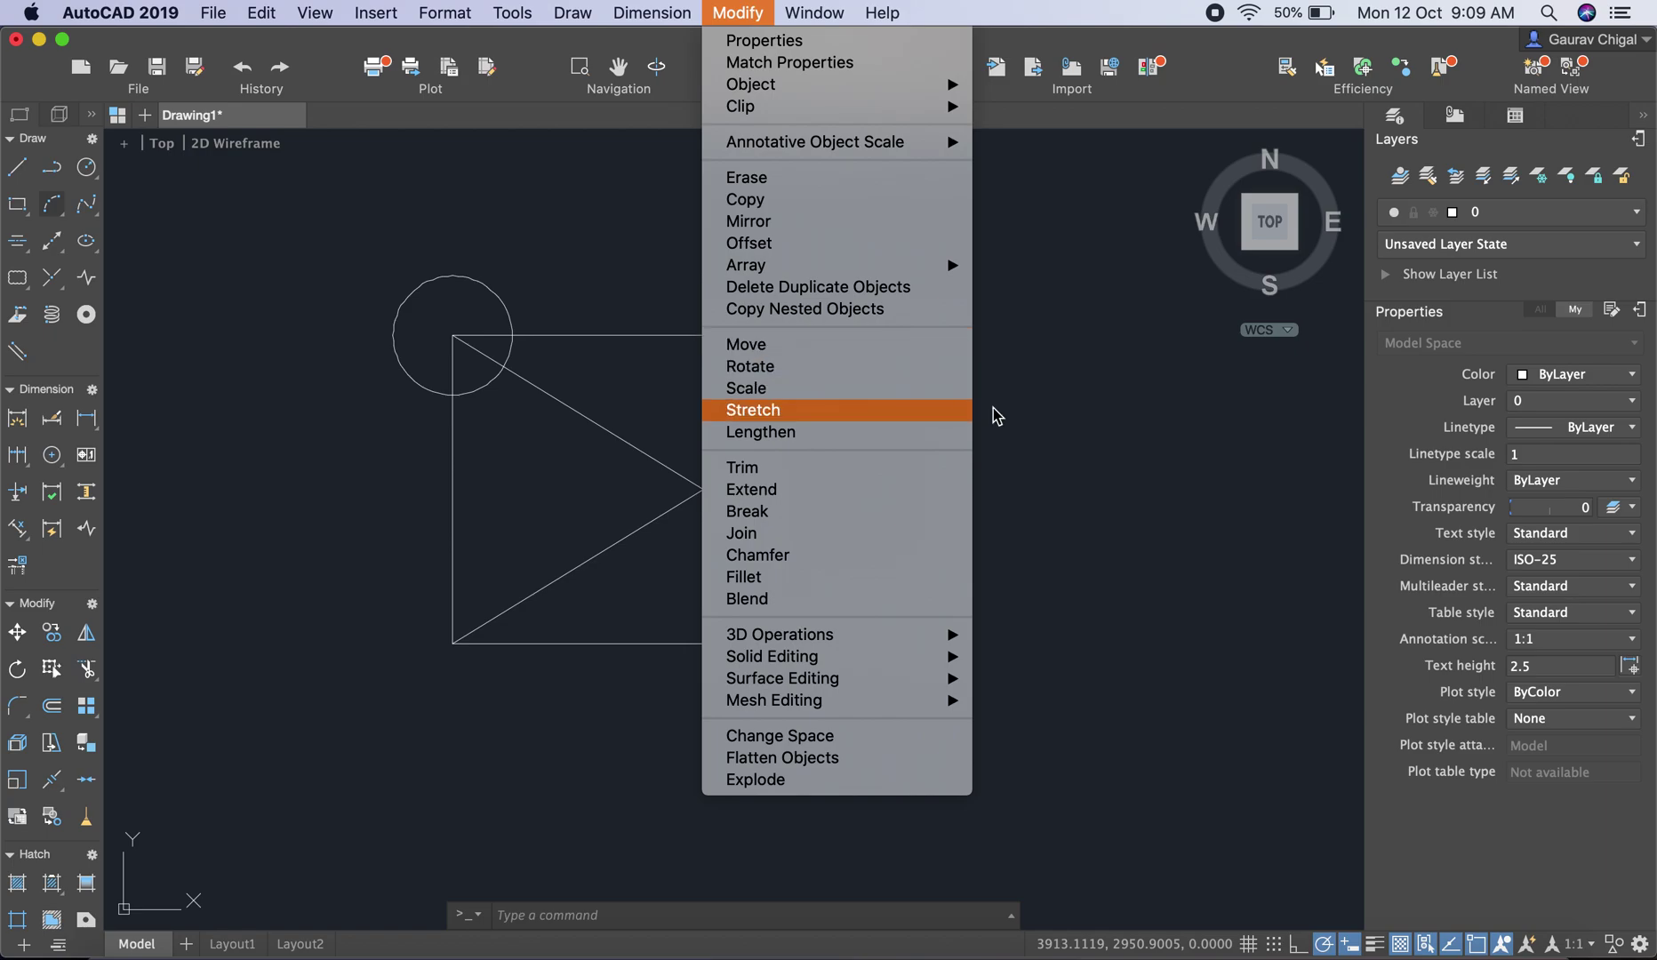
pyautogui.click(1051, 344)
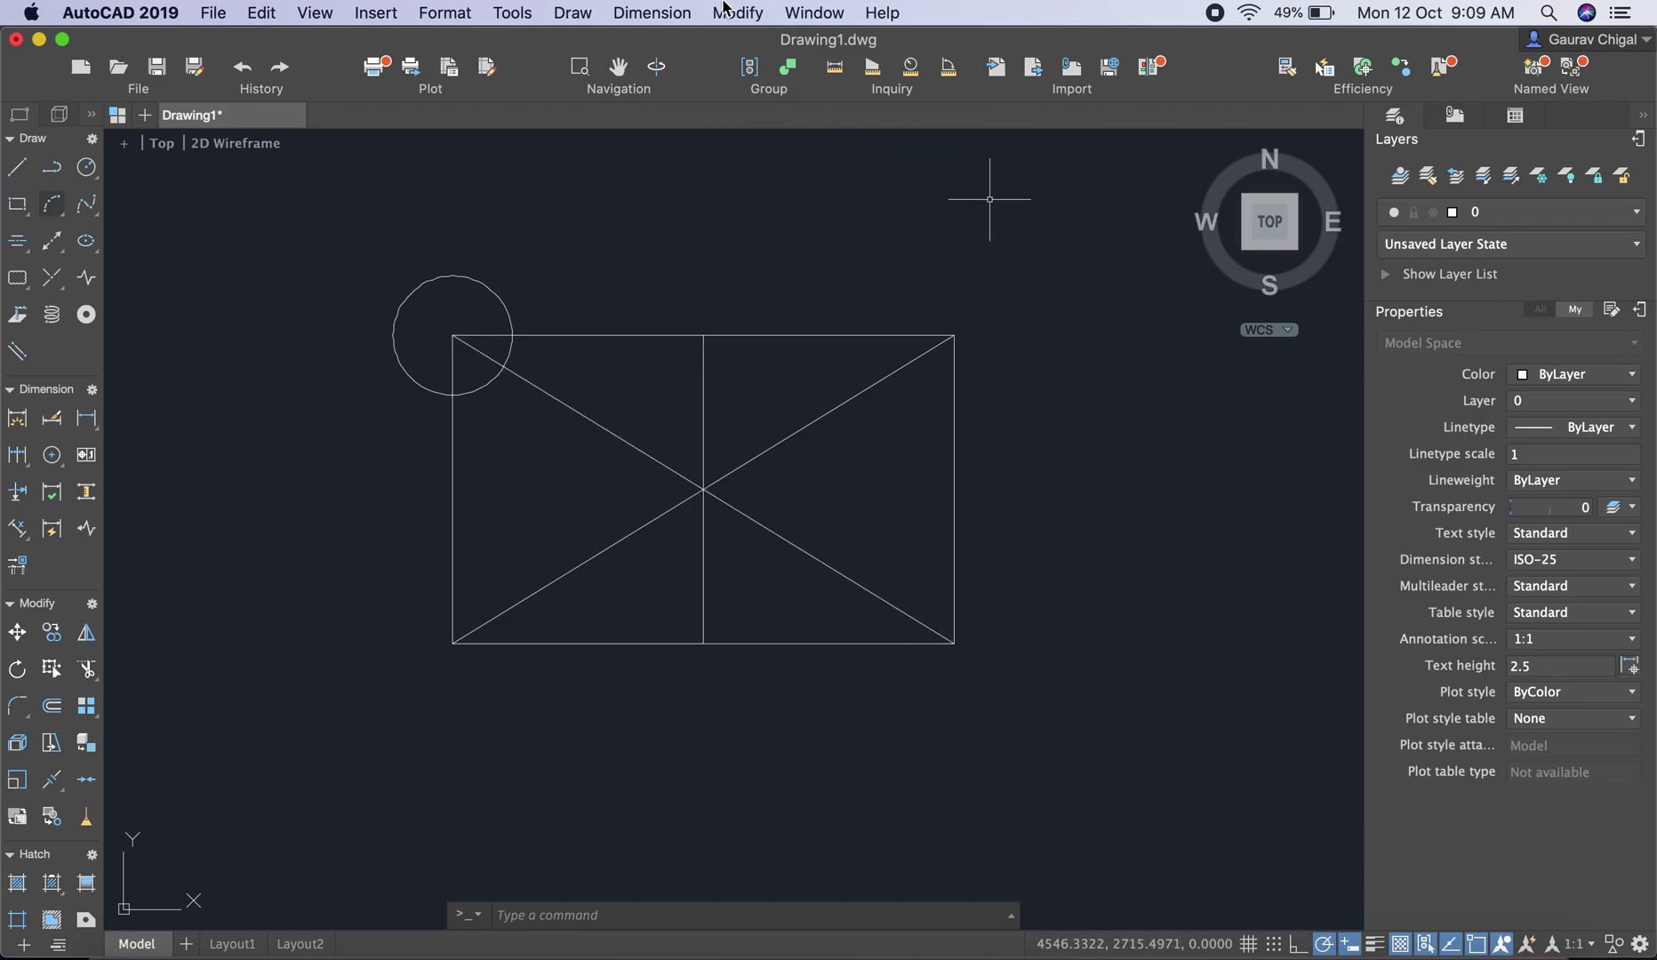
# Step: Rotate the rectangle by 45 degrees about its lower-right corner and undo that rotation
pyautogui.click(725, 11)
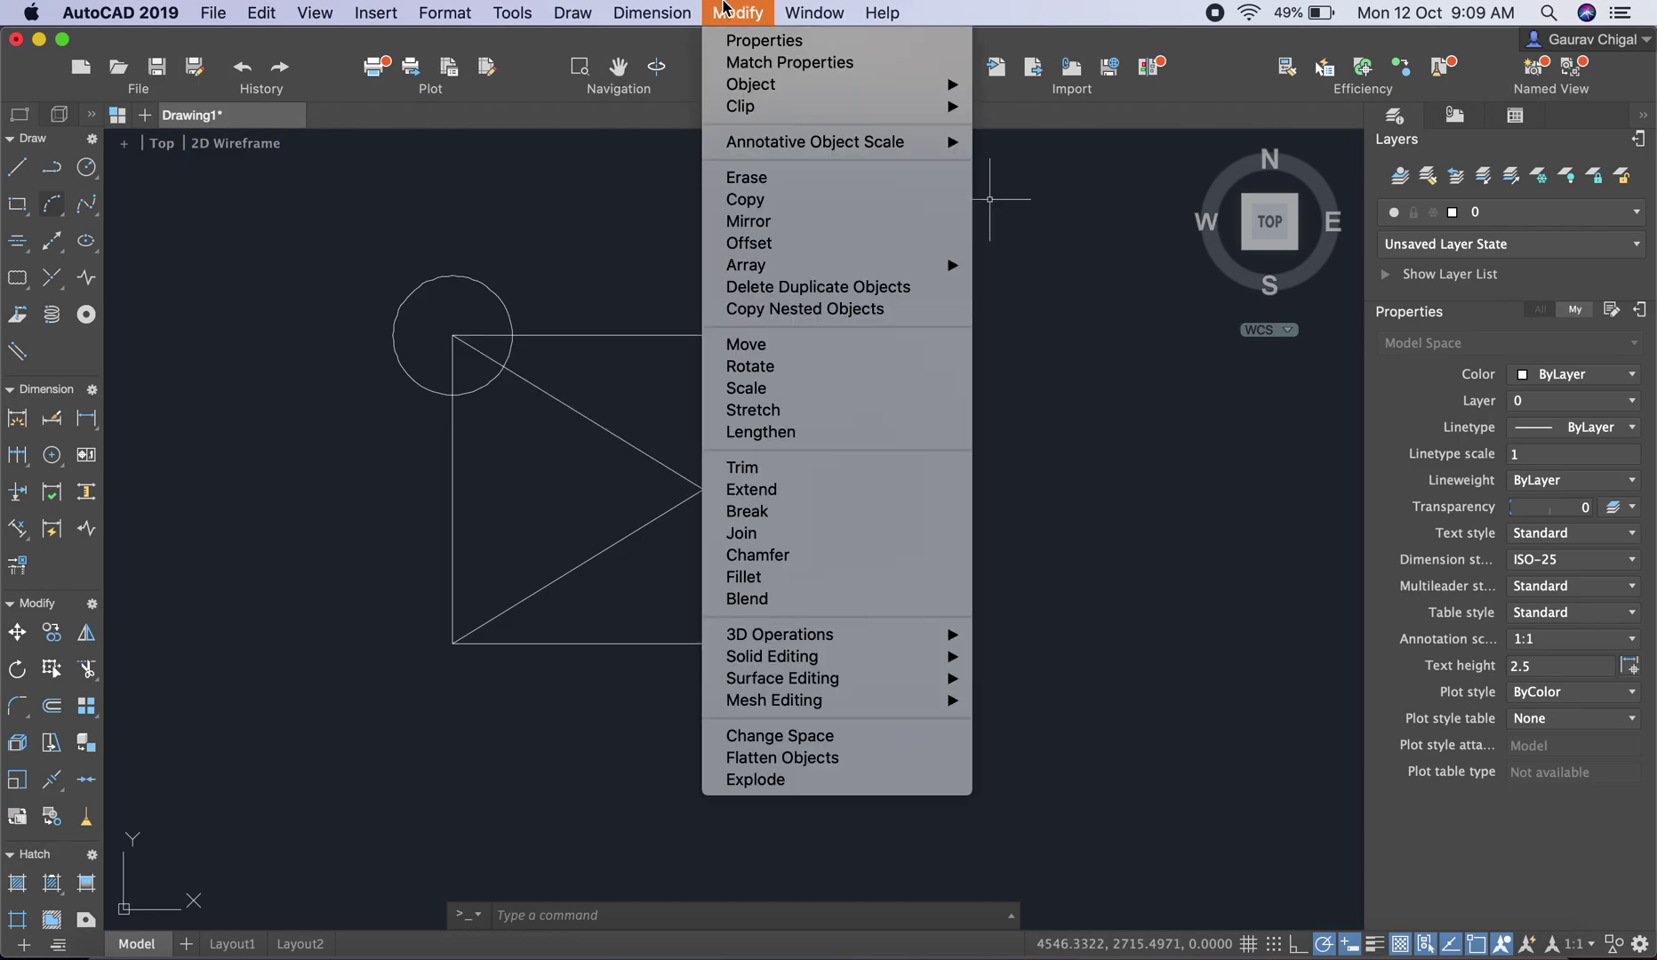
pyautogui.click(750, 367)
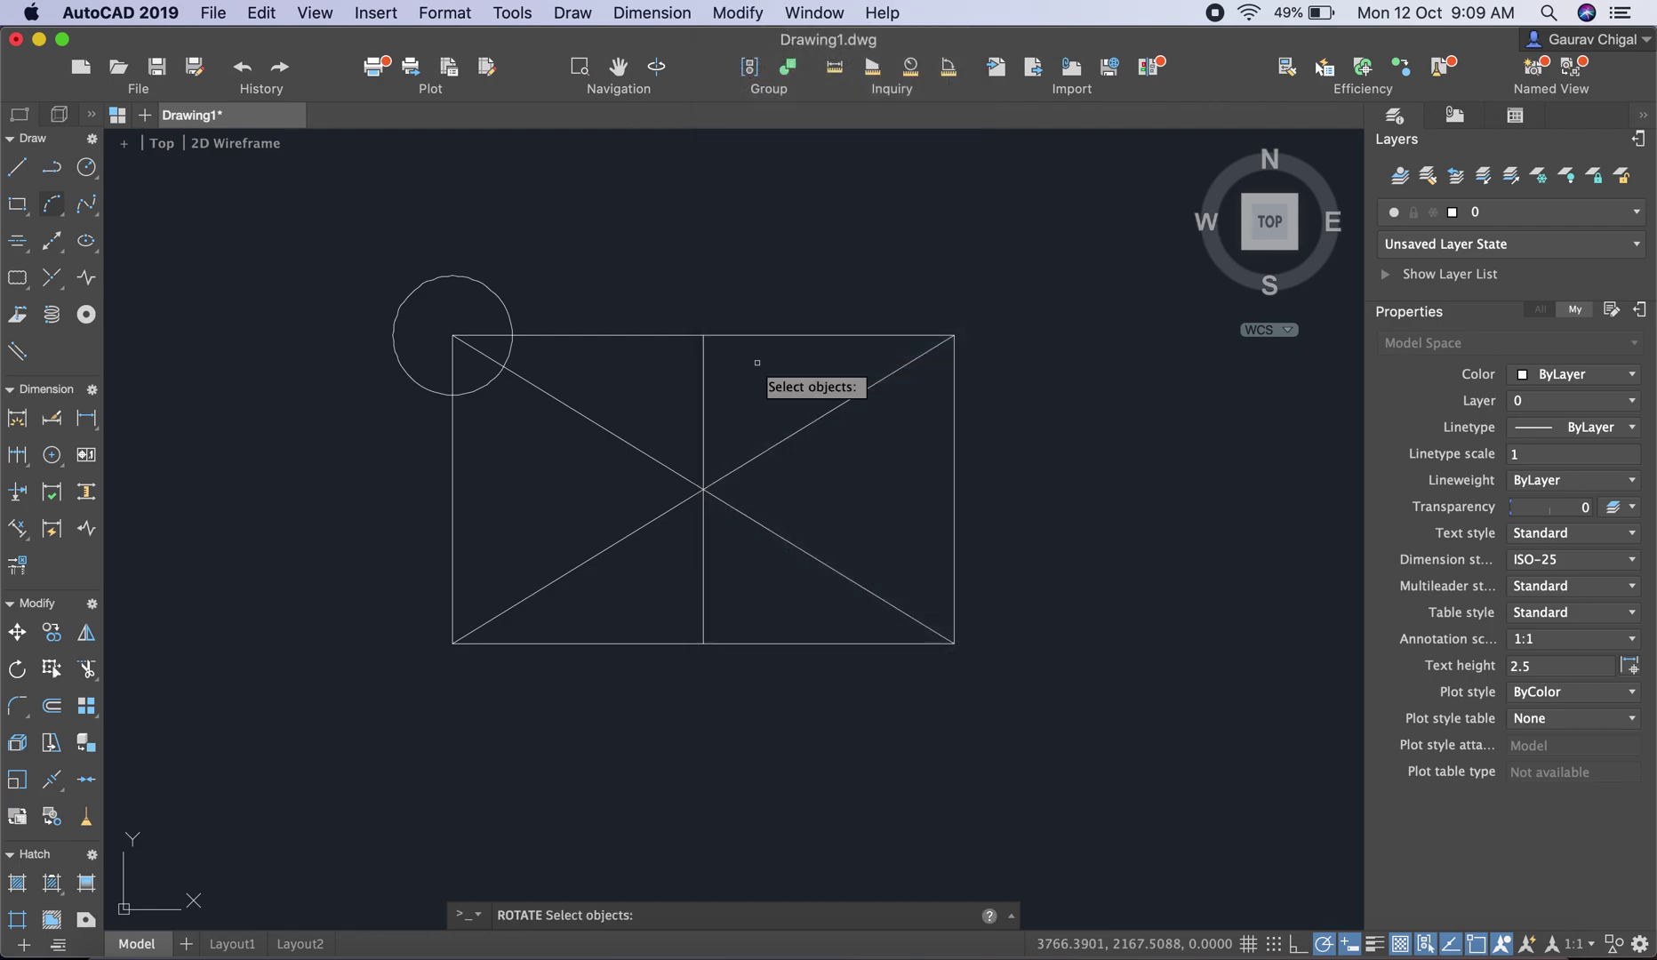
pyautogui.click(836, 335)
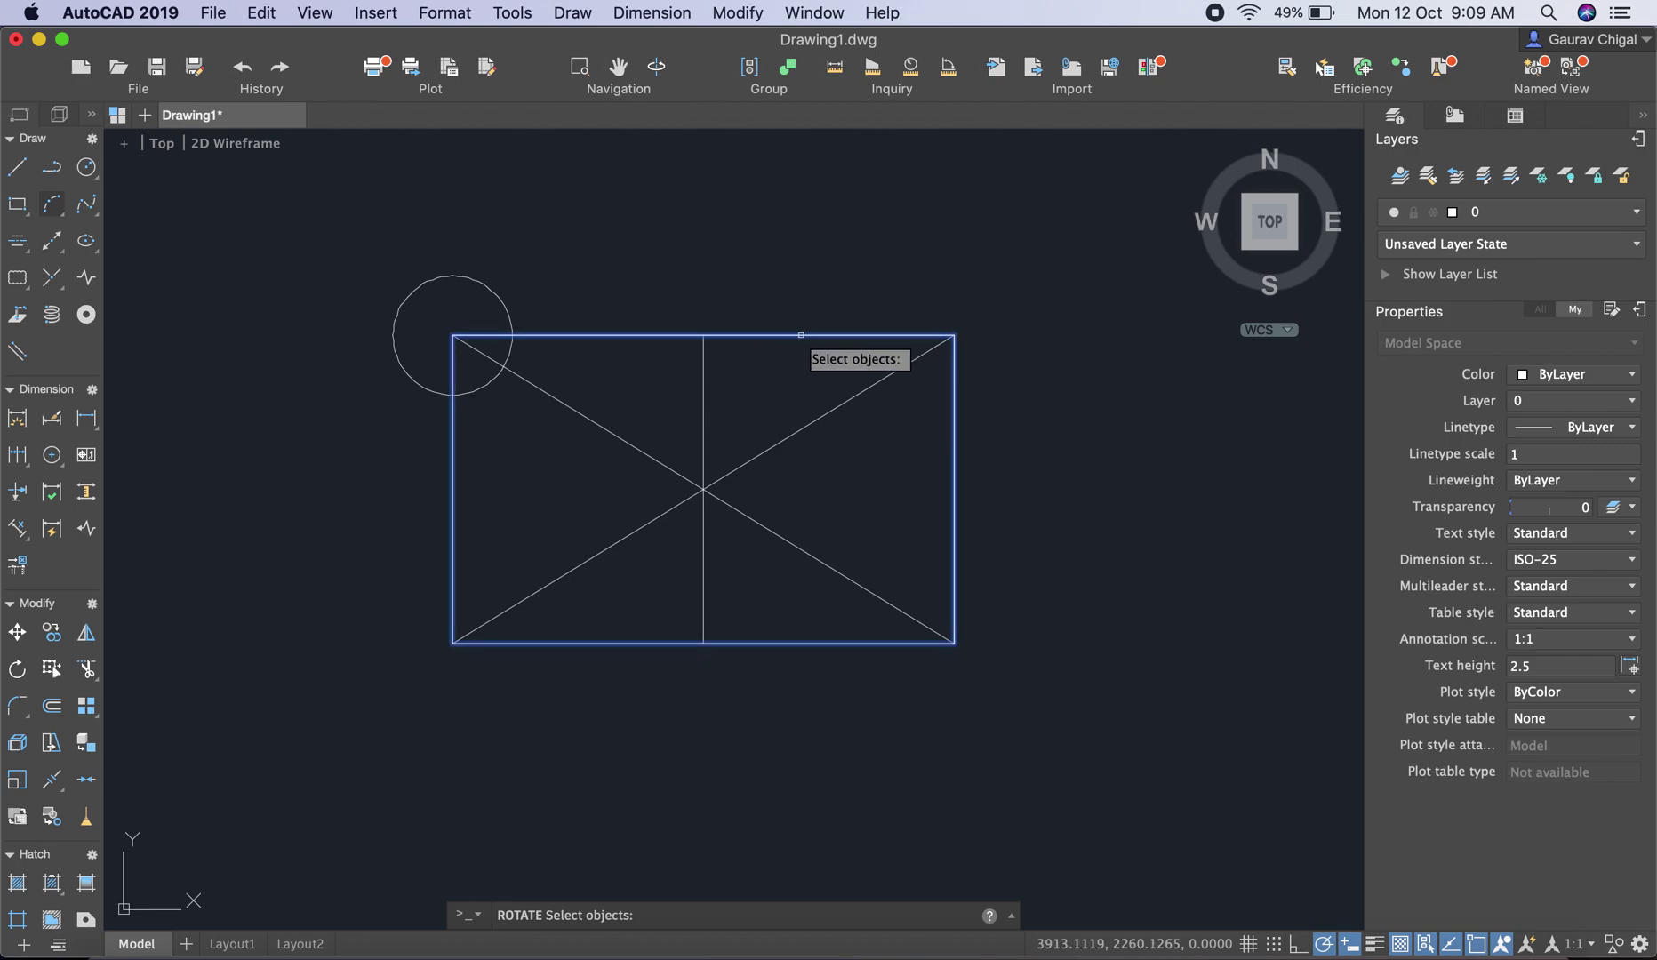
pyautogui.click(935, 334)
pyautogui.press('Return')
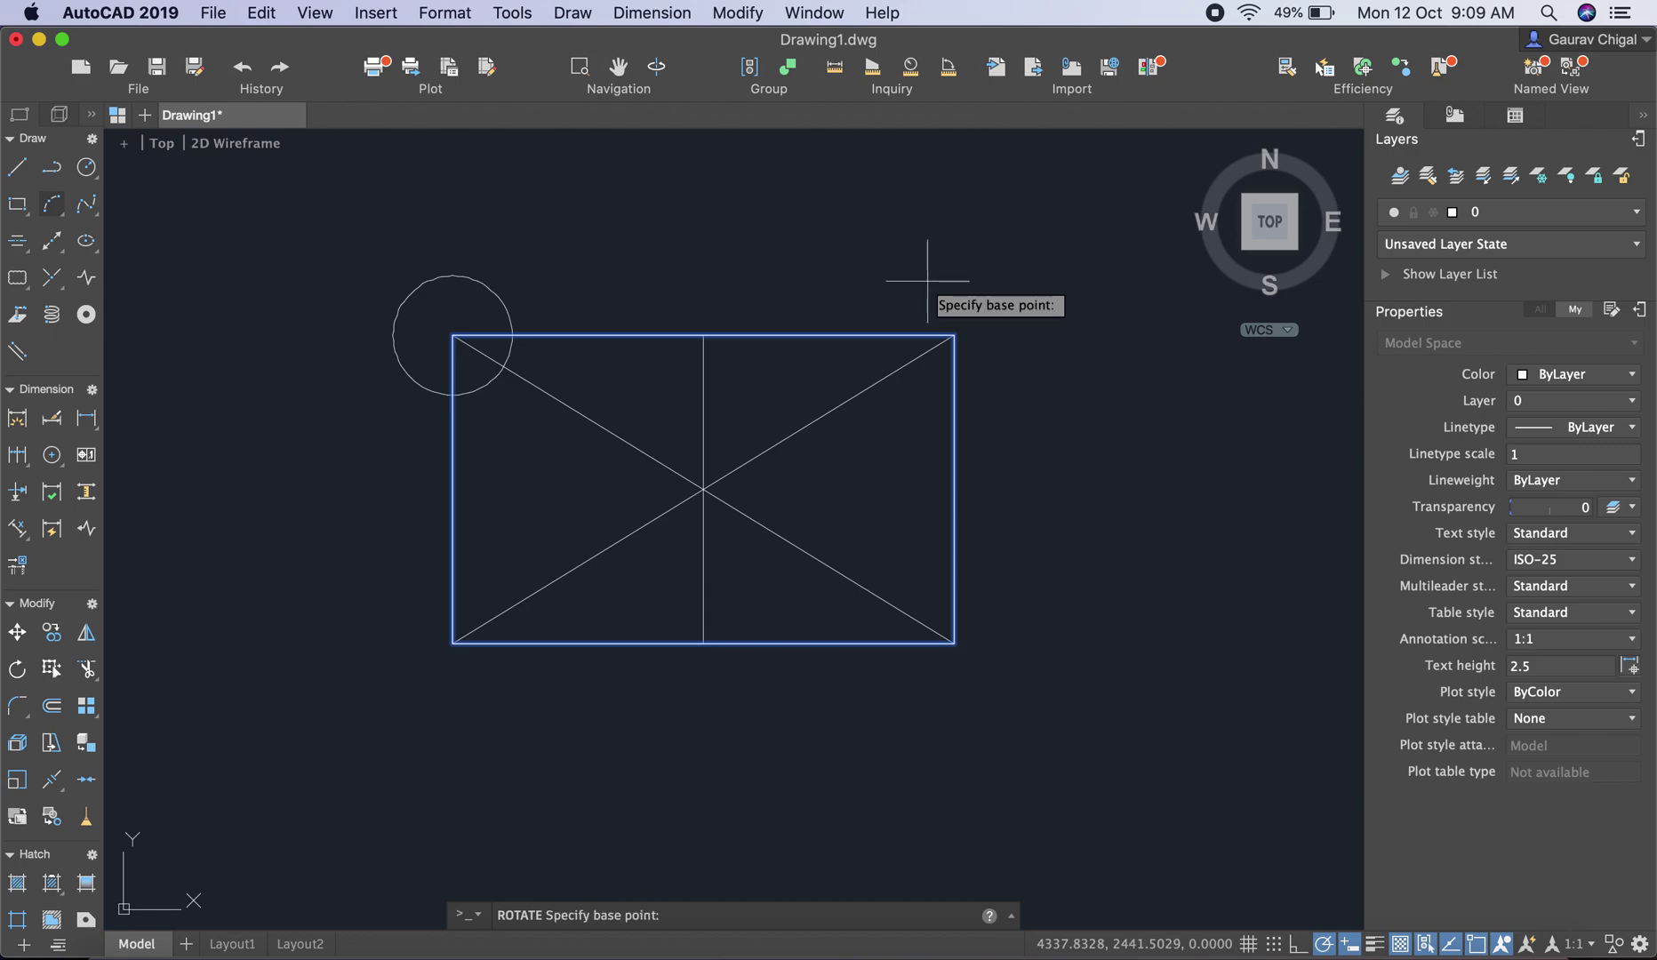
pyautogui.click(954, 643)
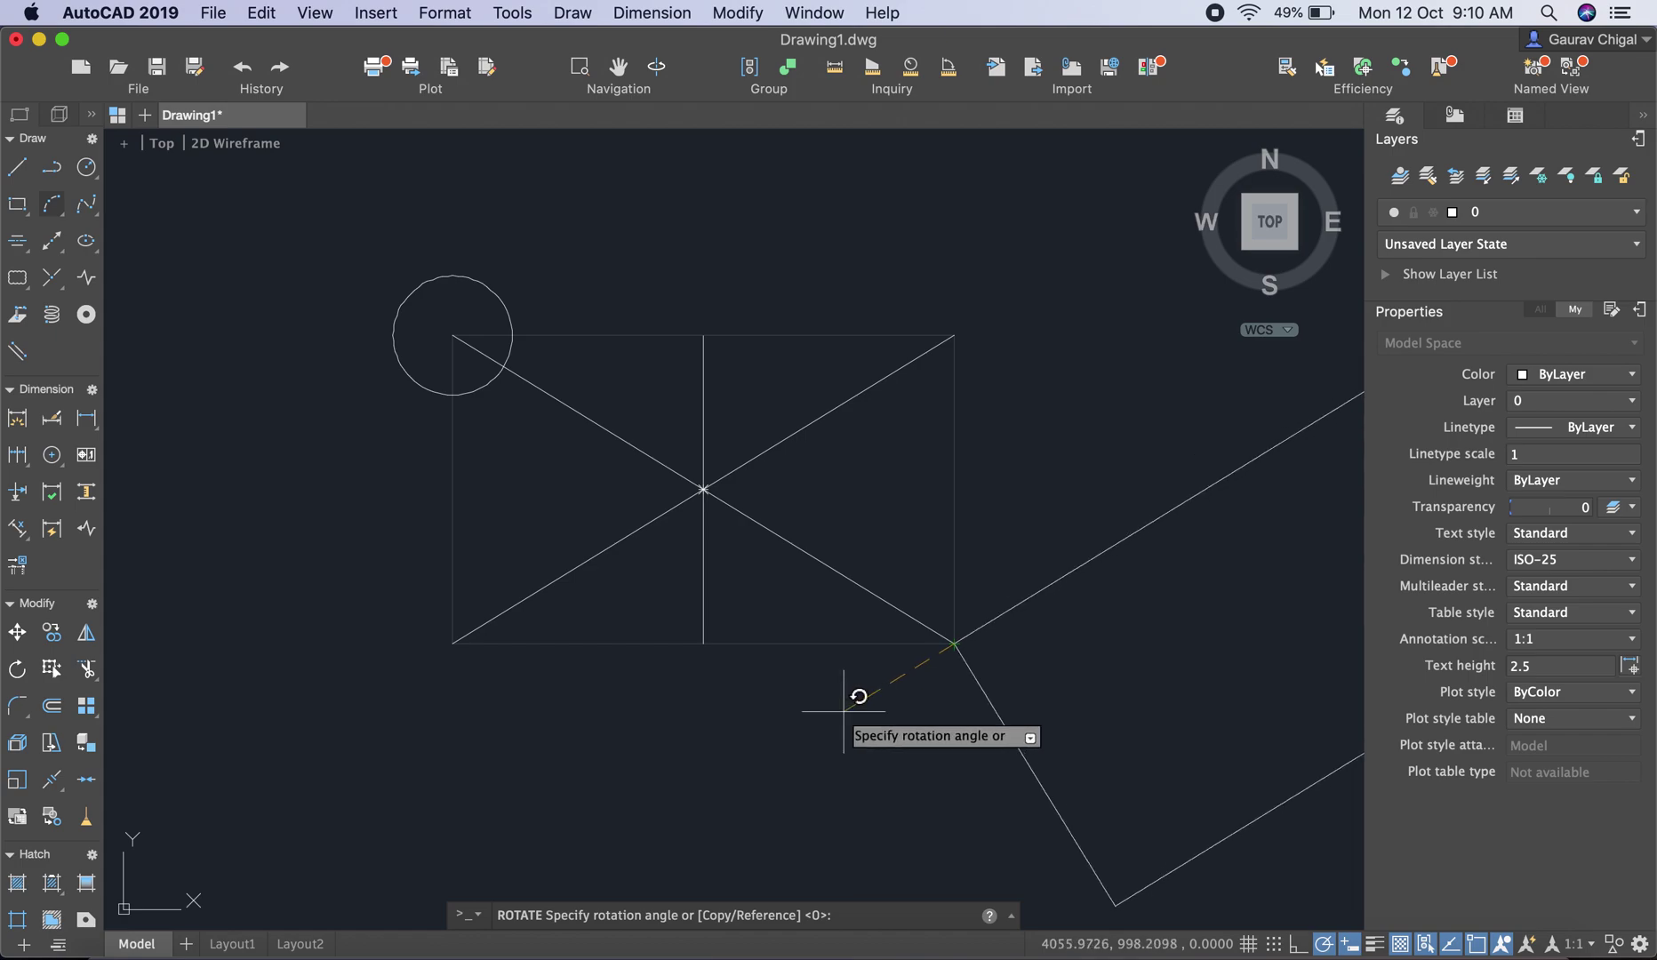
pyautogui.scroll(-2, 818, 689)
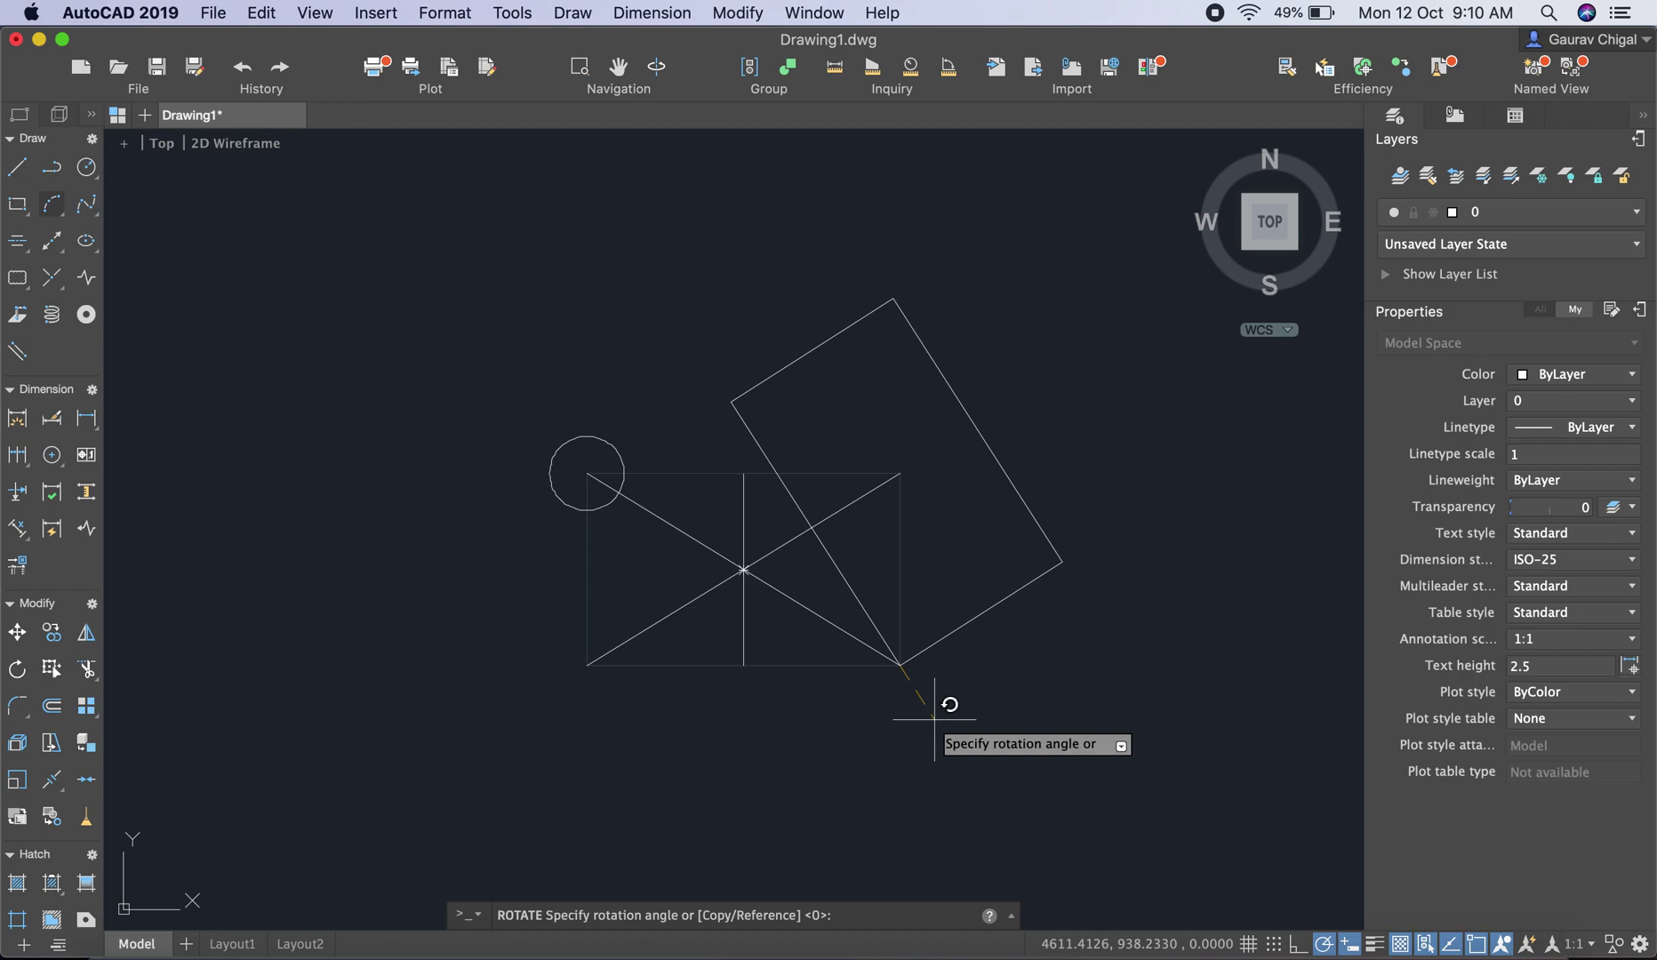
pyautogui.write('45')
pyautogui.press('Return')
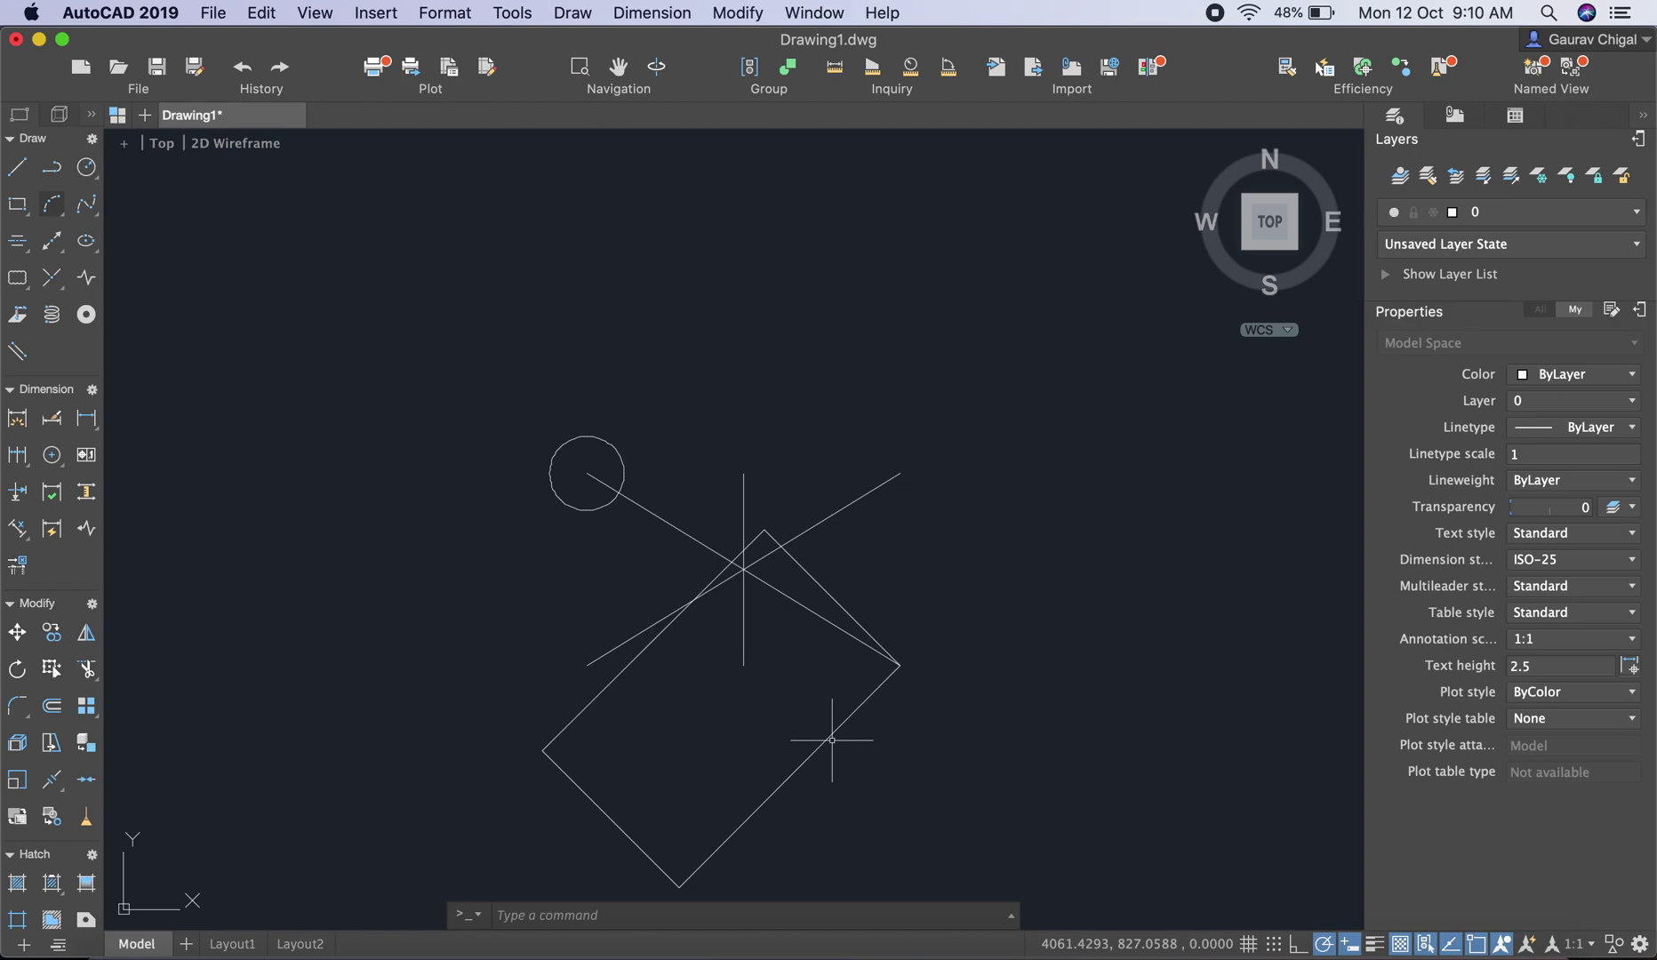
pyautogui.press('super+z')
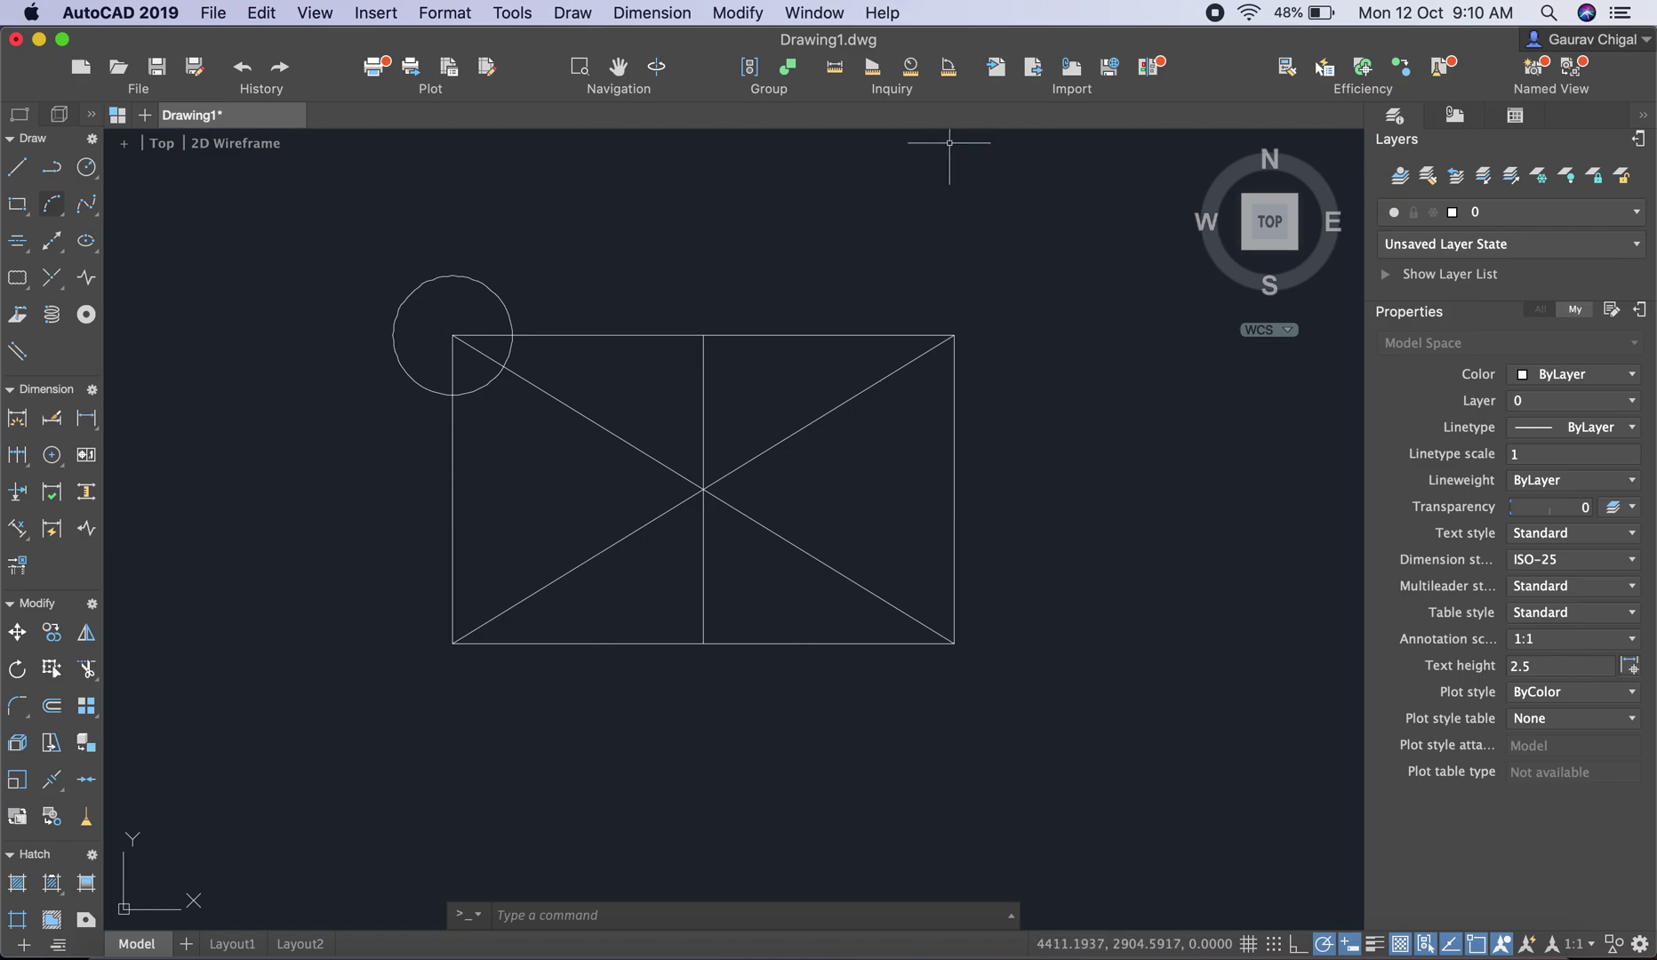
# Step: Scale the circle by a factor of 2 about its centre at the rectangle's upper-left corner
pyautogui.click(738, 13)
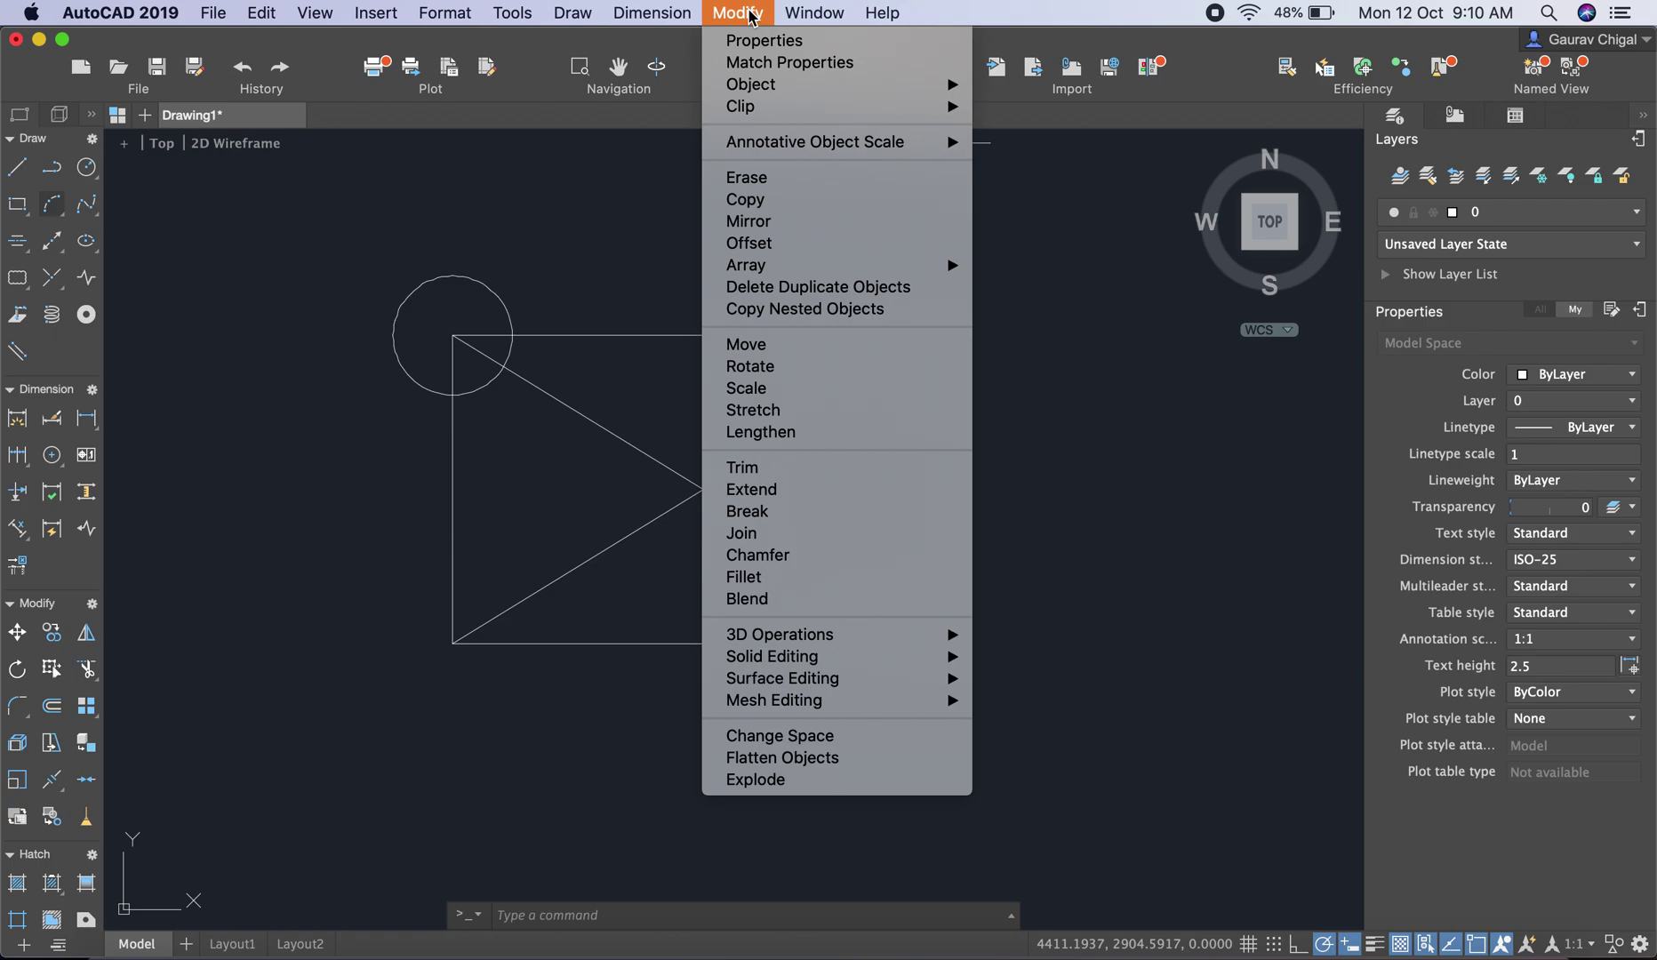
pyautogui.click(868, 399)
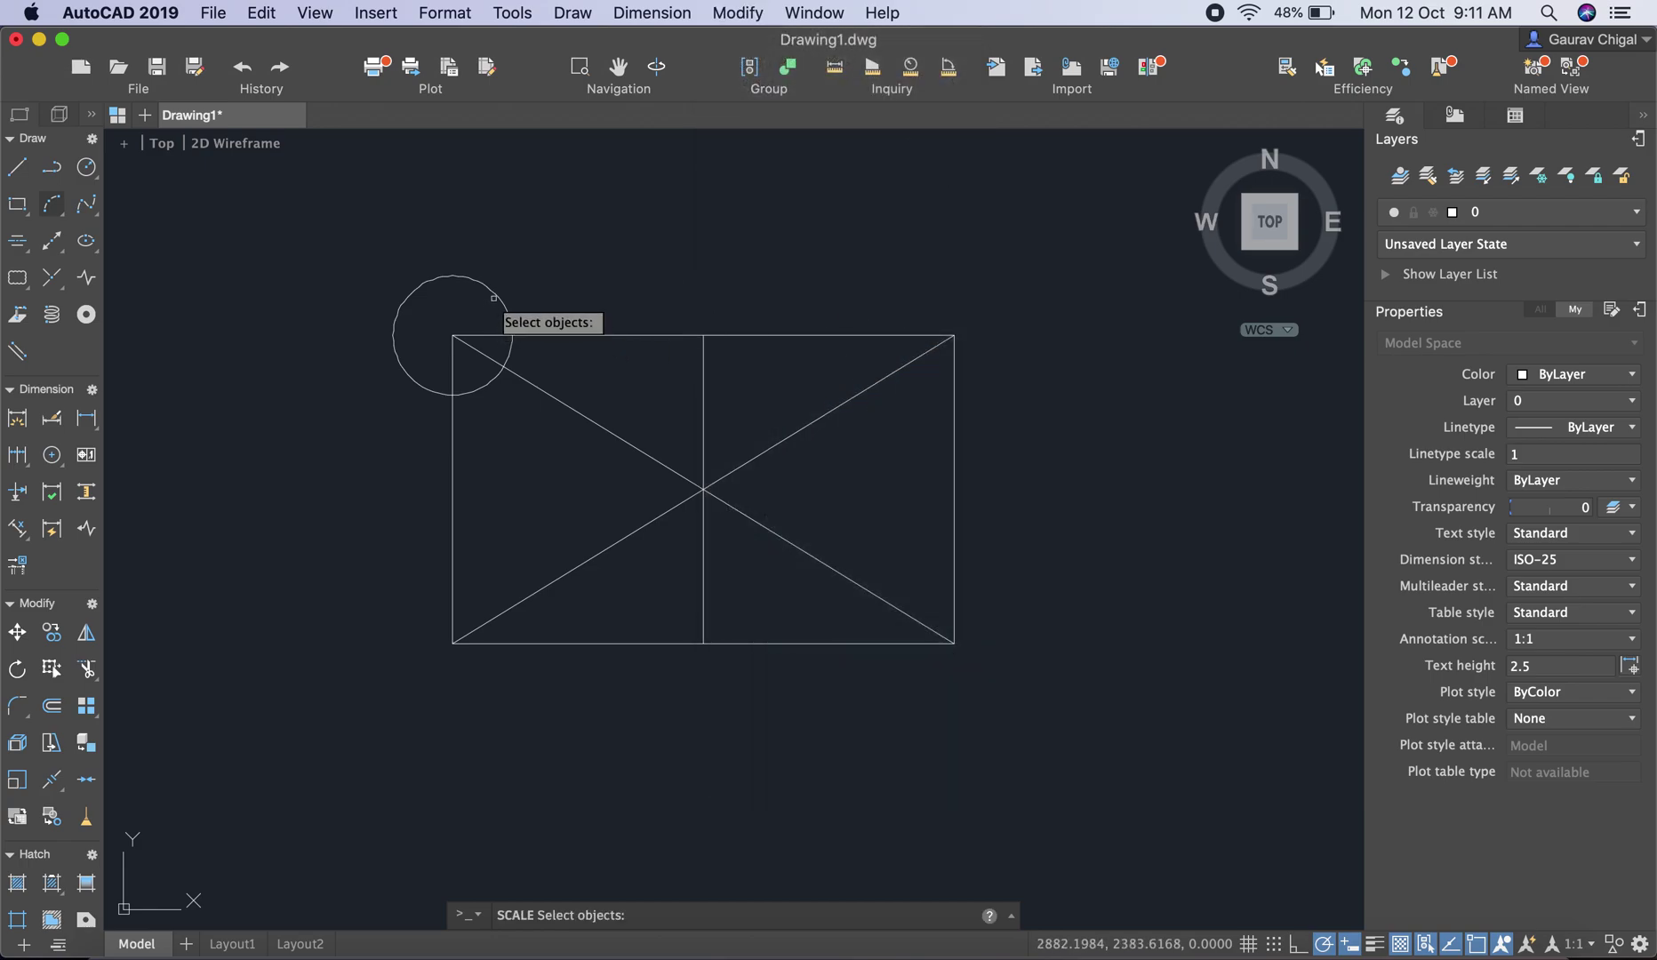
pyautogui.click(500, 299)
pyautogui.press('Return')
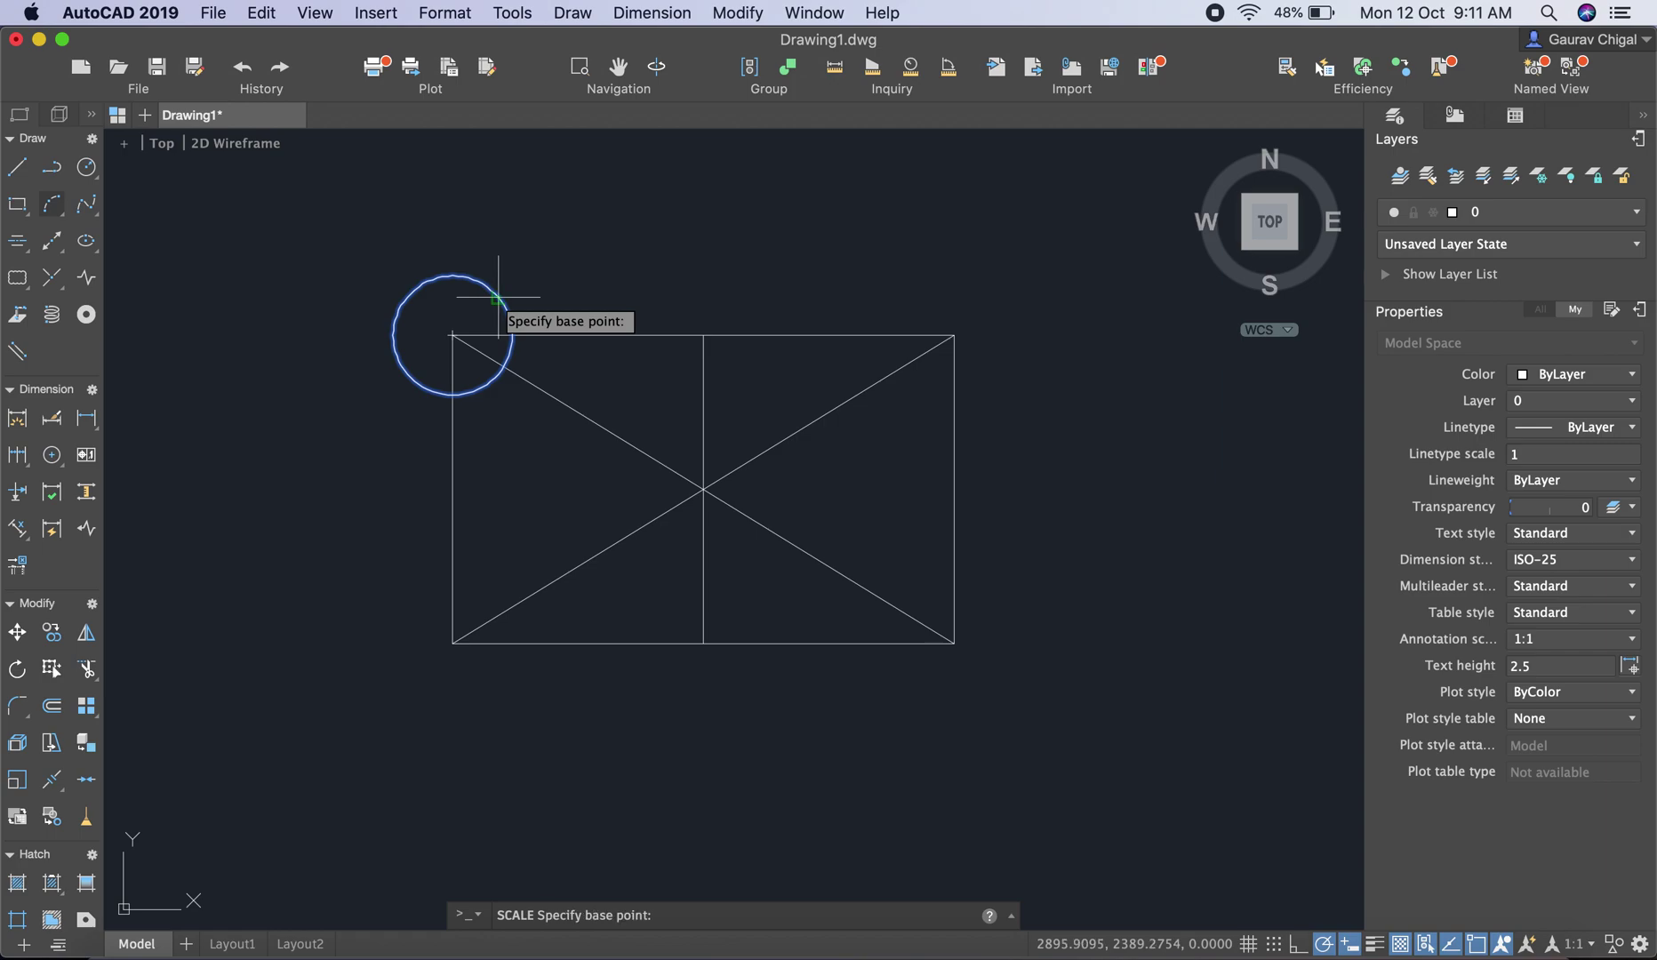
pyautogui.click(453, 335)
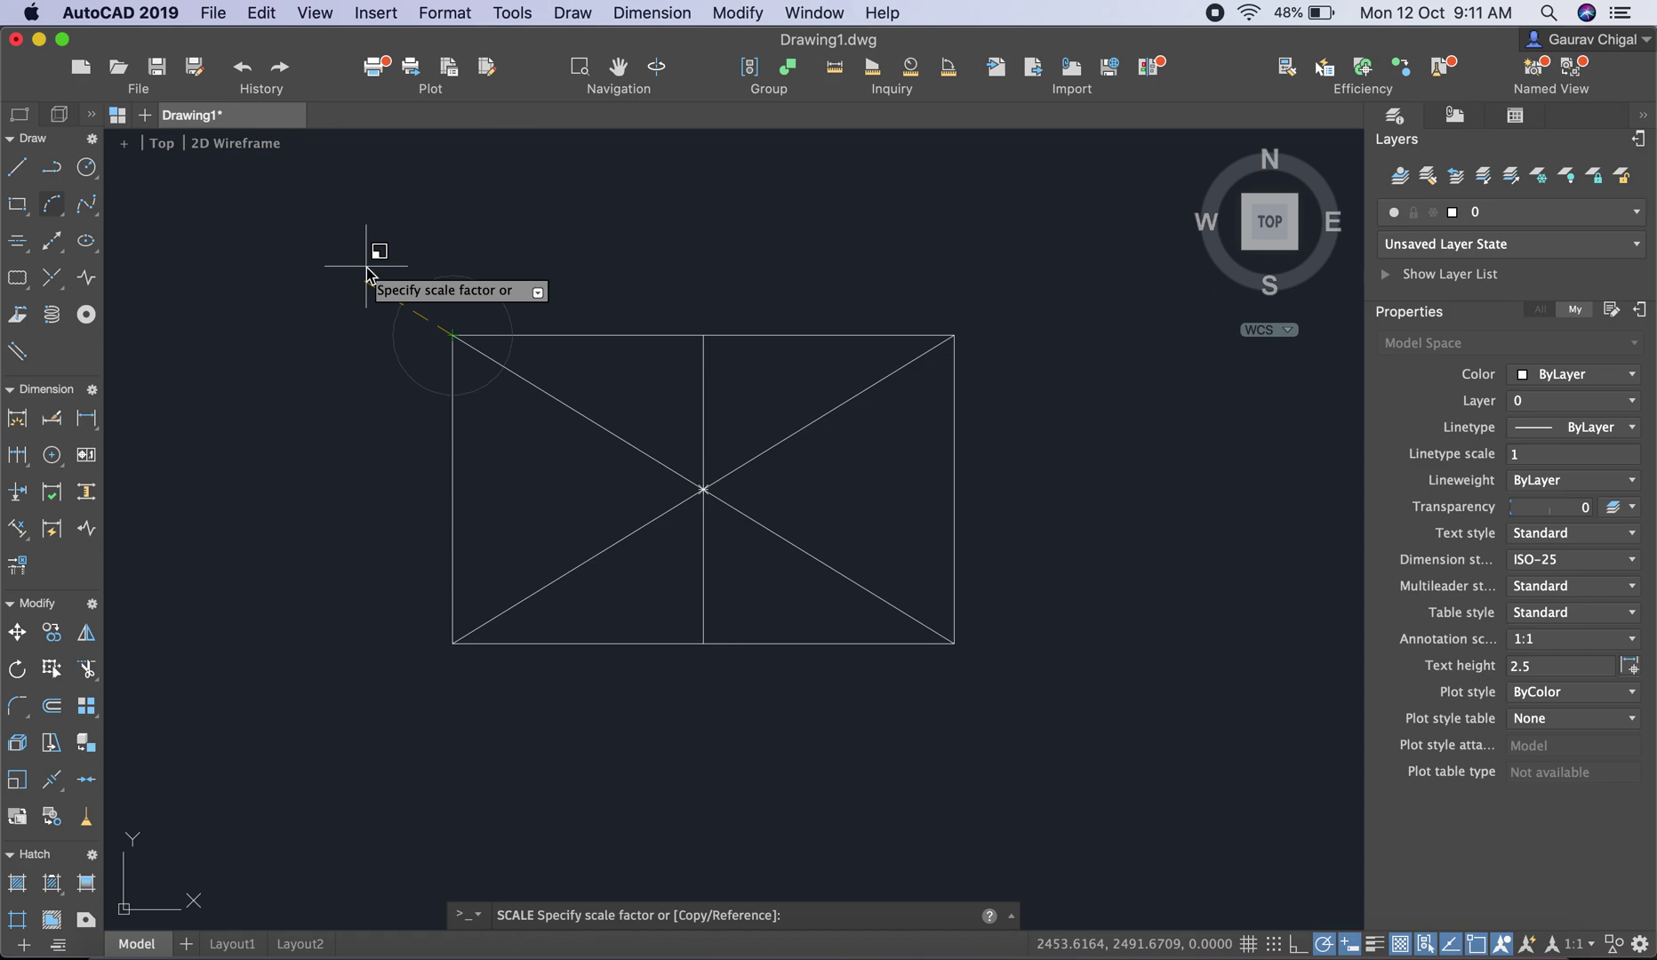
pyautogui.write('2')
pyautogui.press('Return')
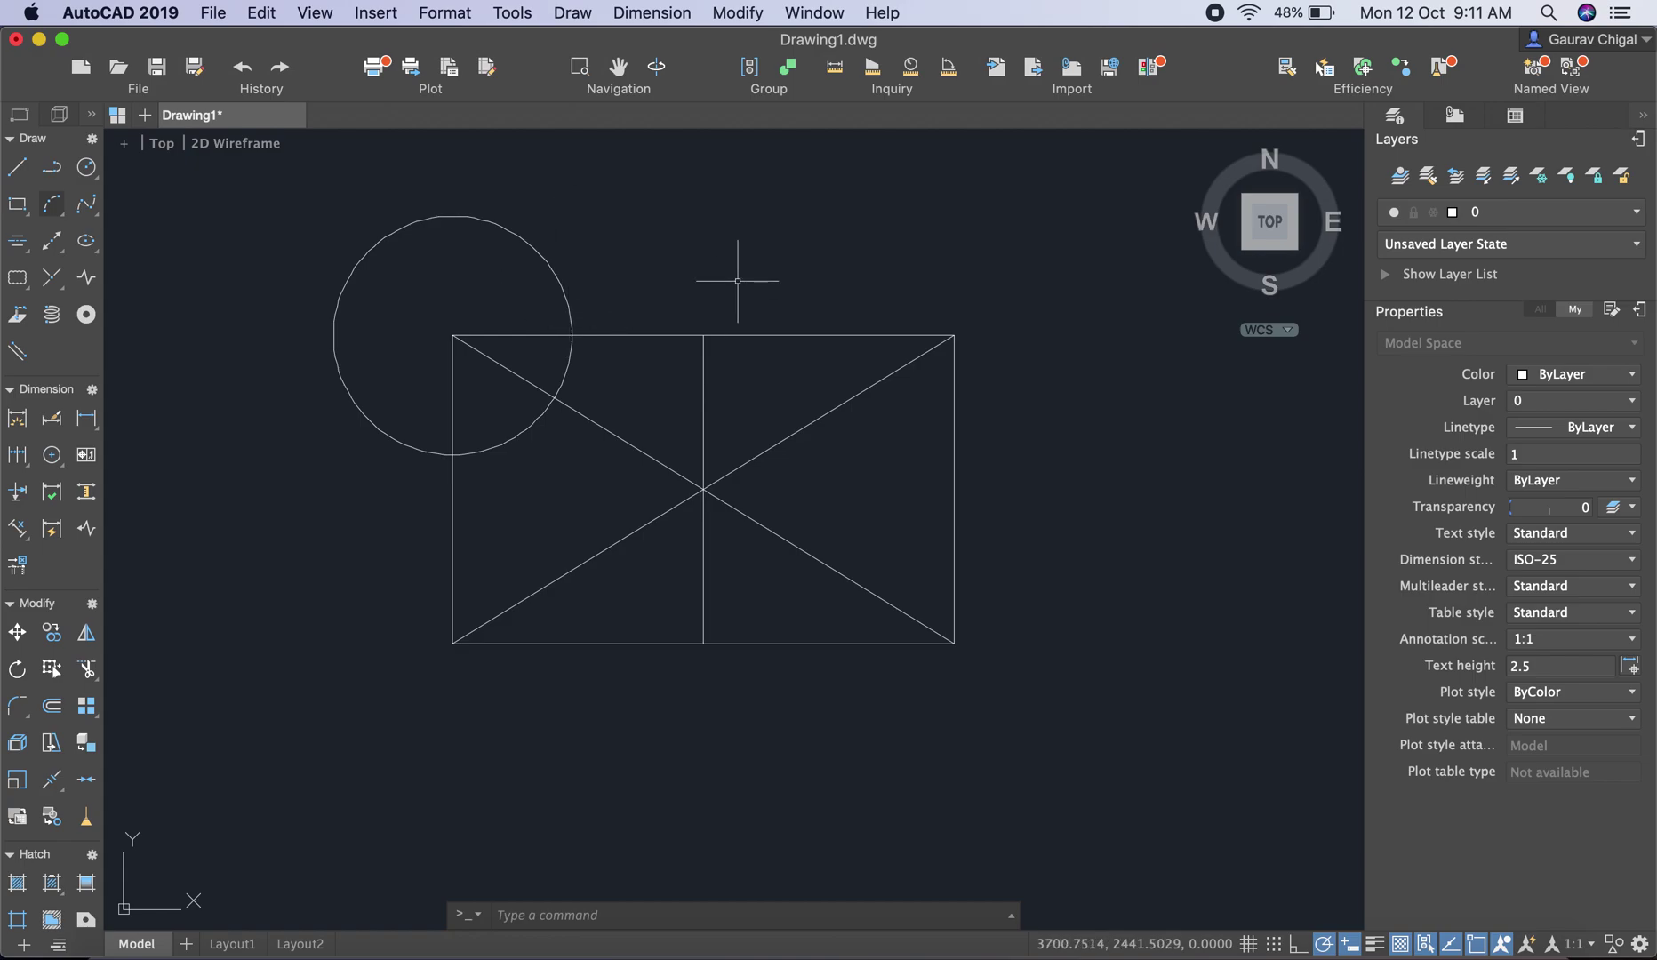
# Step: Scale the enlarged circle by a factor of 0.5, using its centre as the base point
pyautogui.click(738, 13)
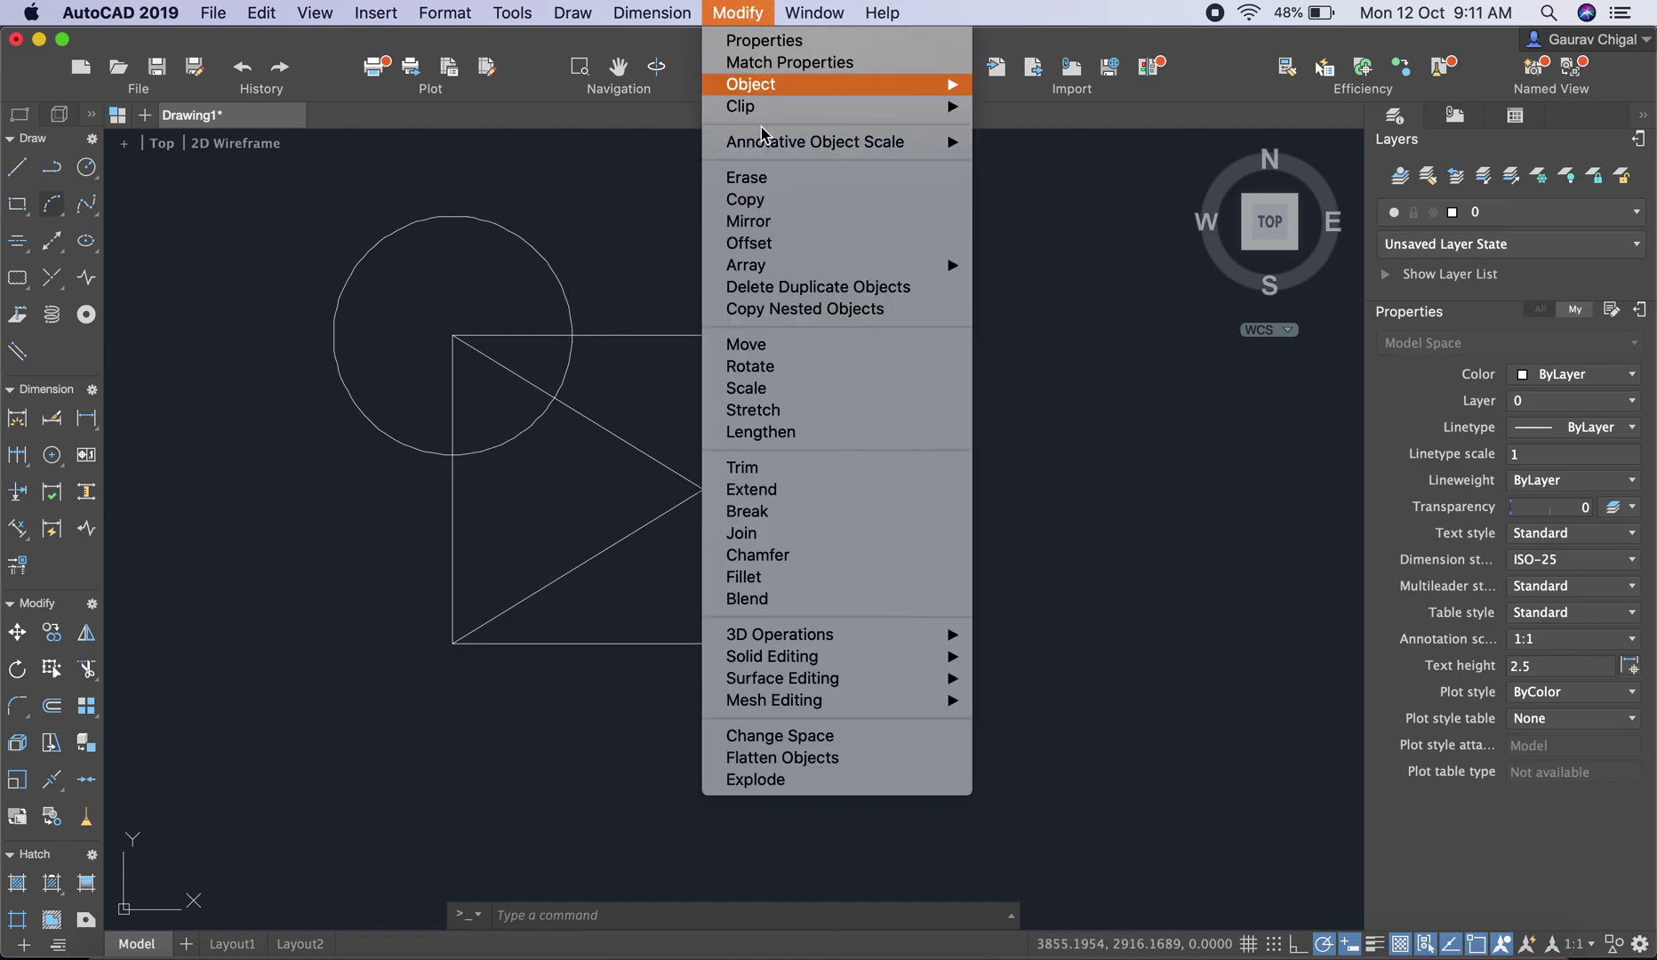
pyautogui.click(776, 391)
pyautogui.click(548, 263)
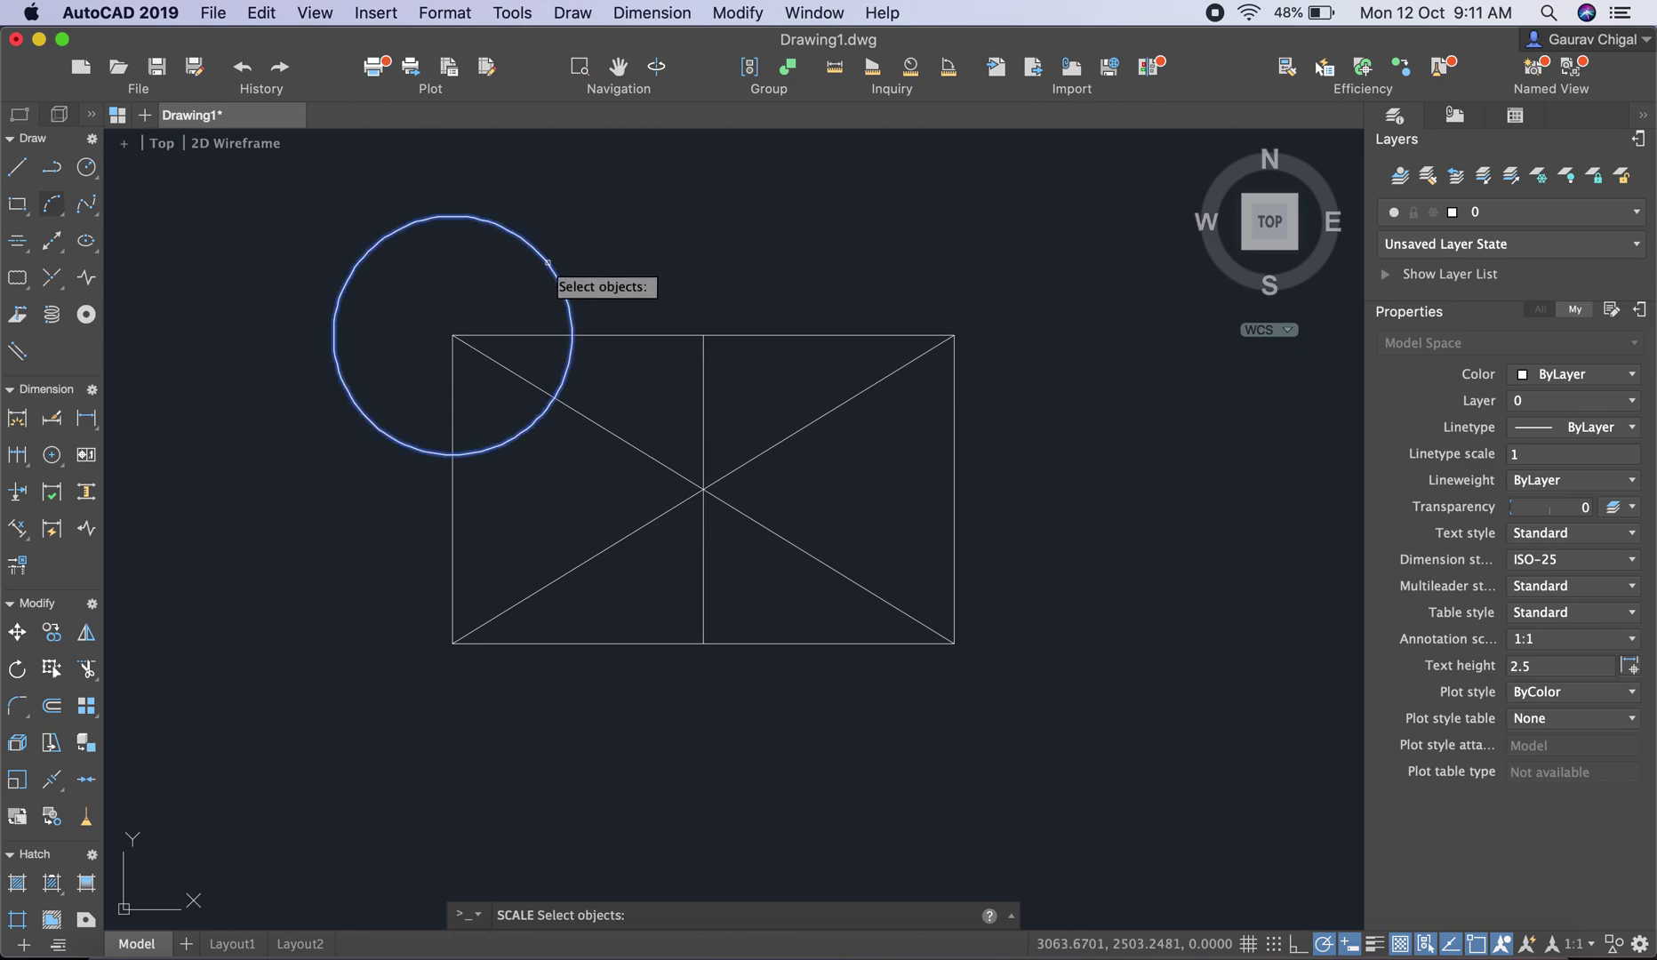
pyautogui.press('Return')
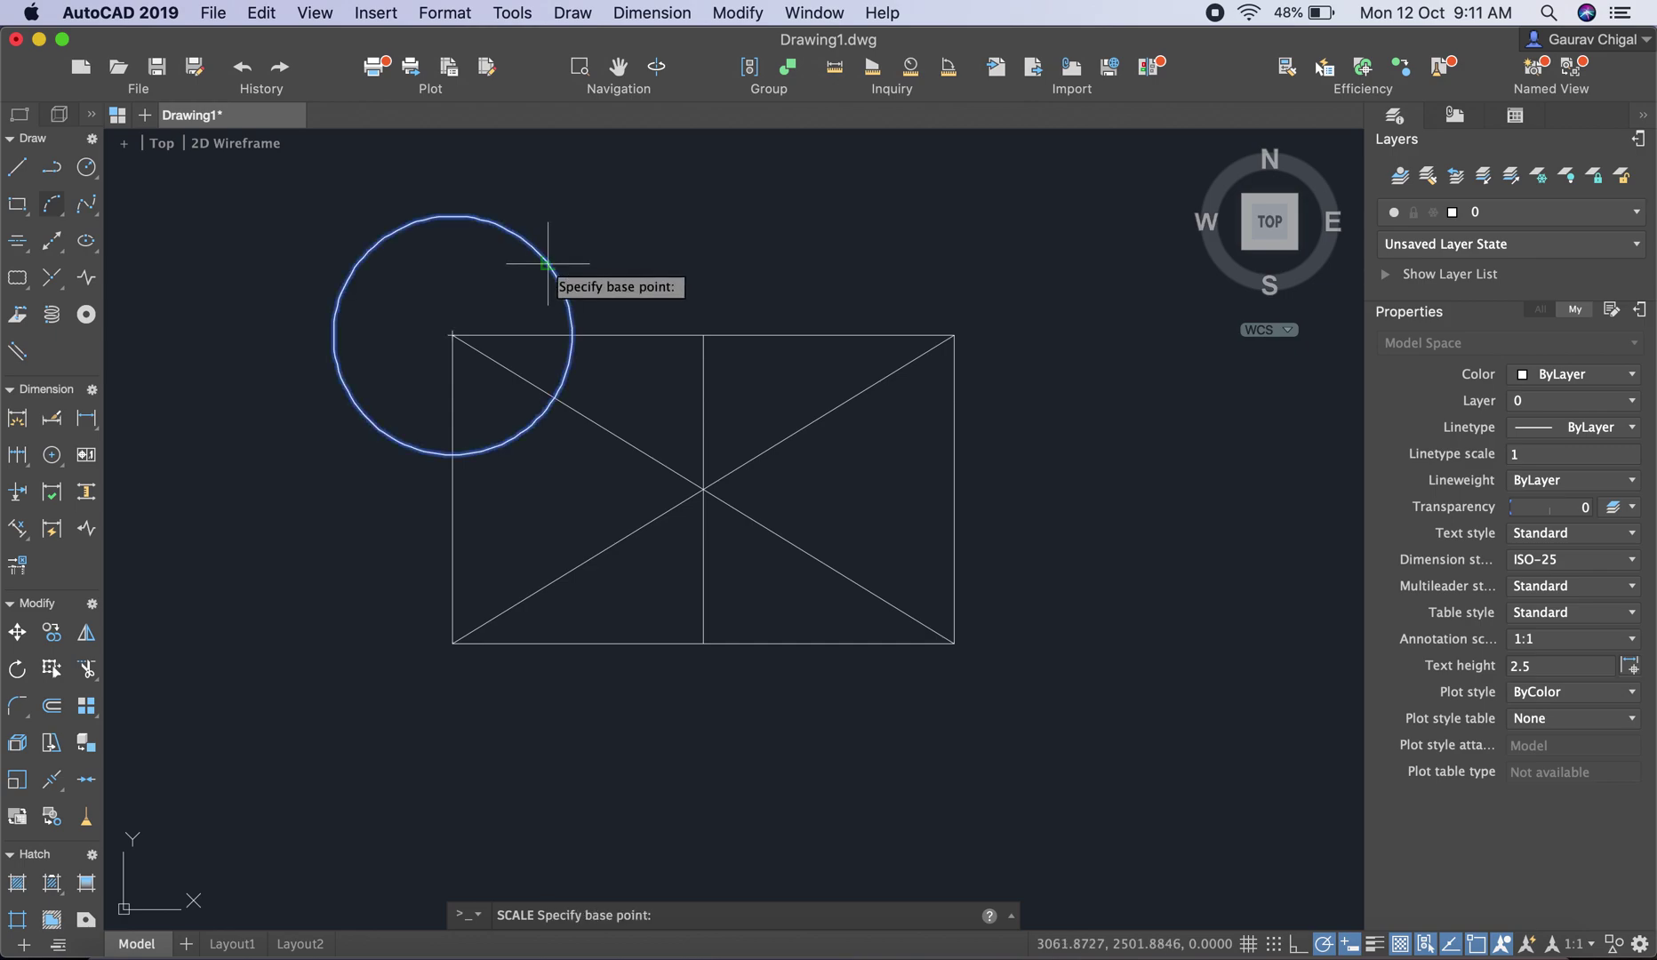
pyautogui.click(455, 336)
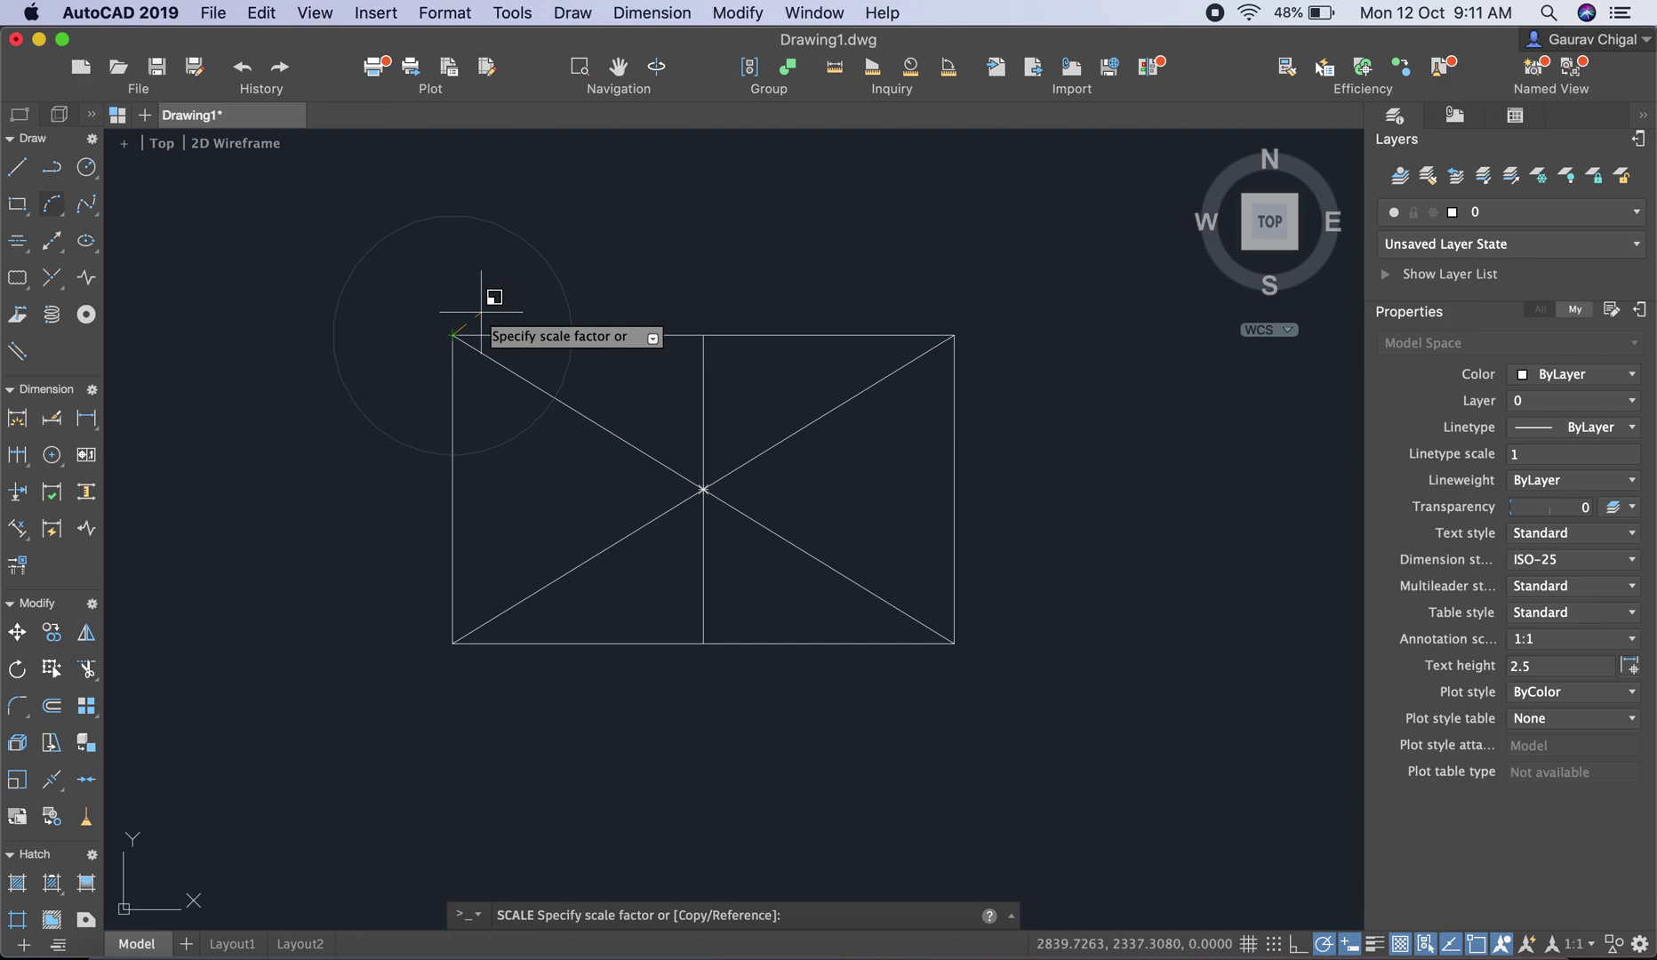
pyautogui.write('0.5')
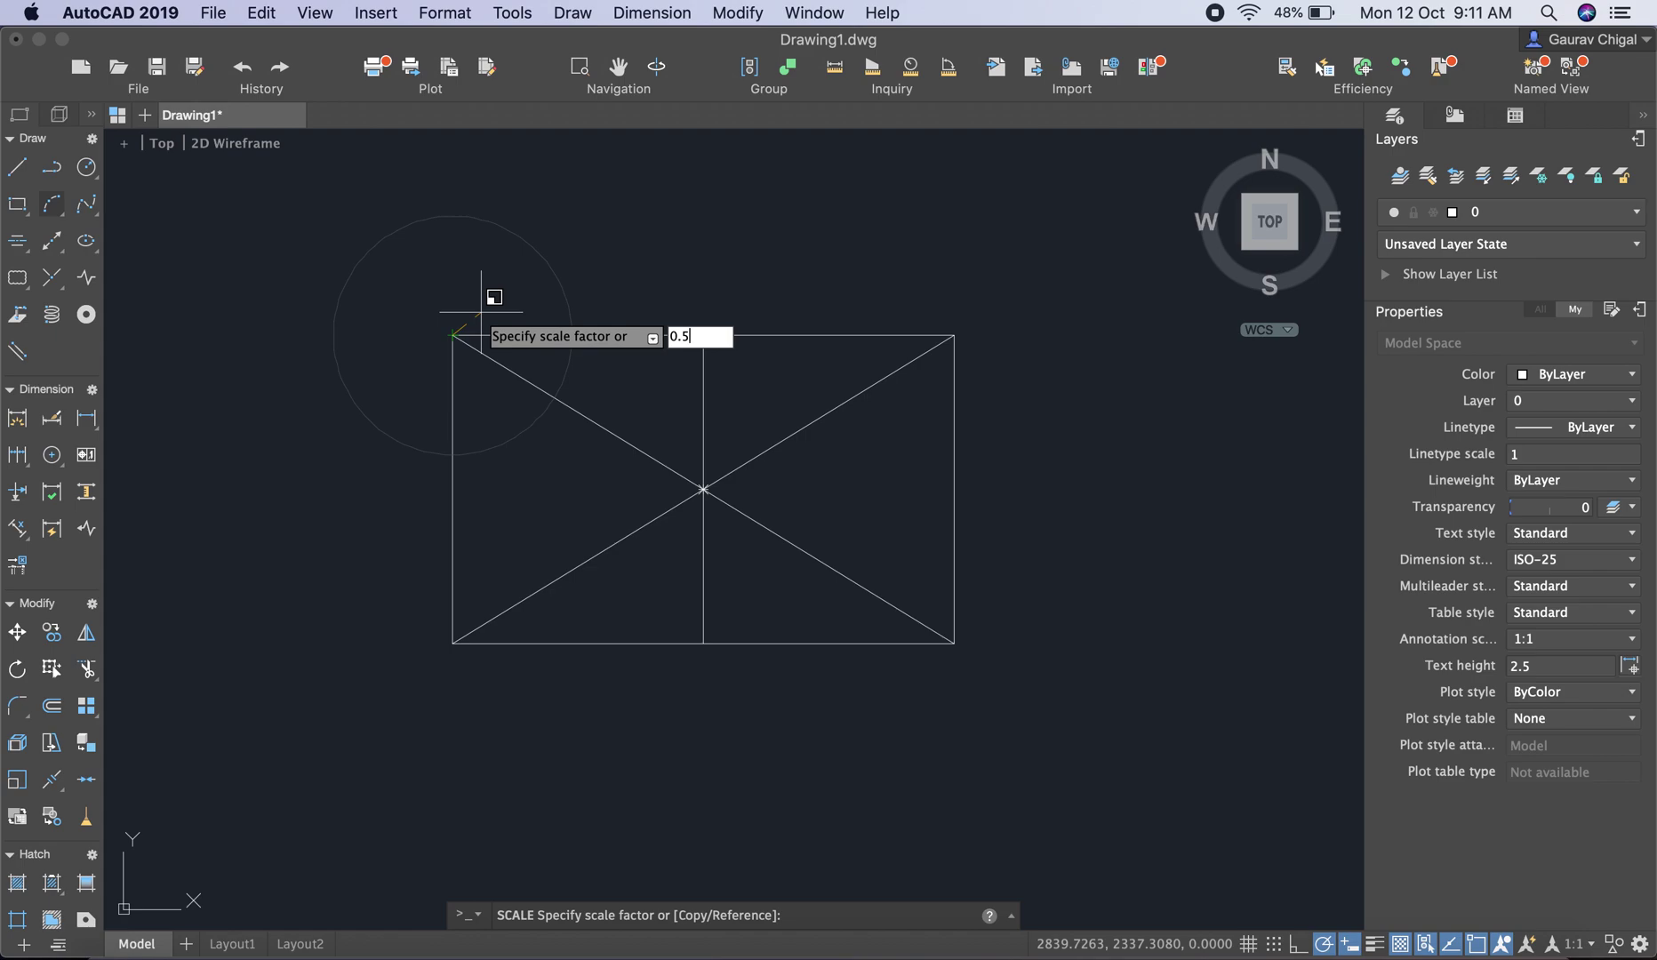
pyautogui.press('Return')
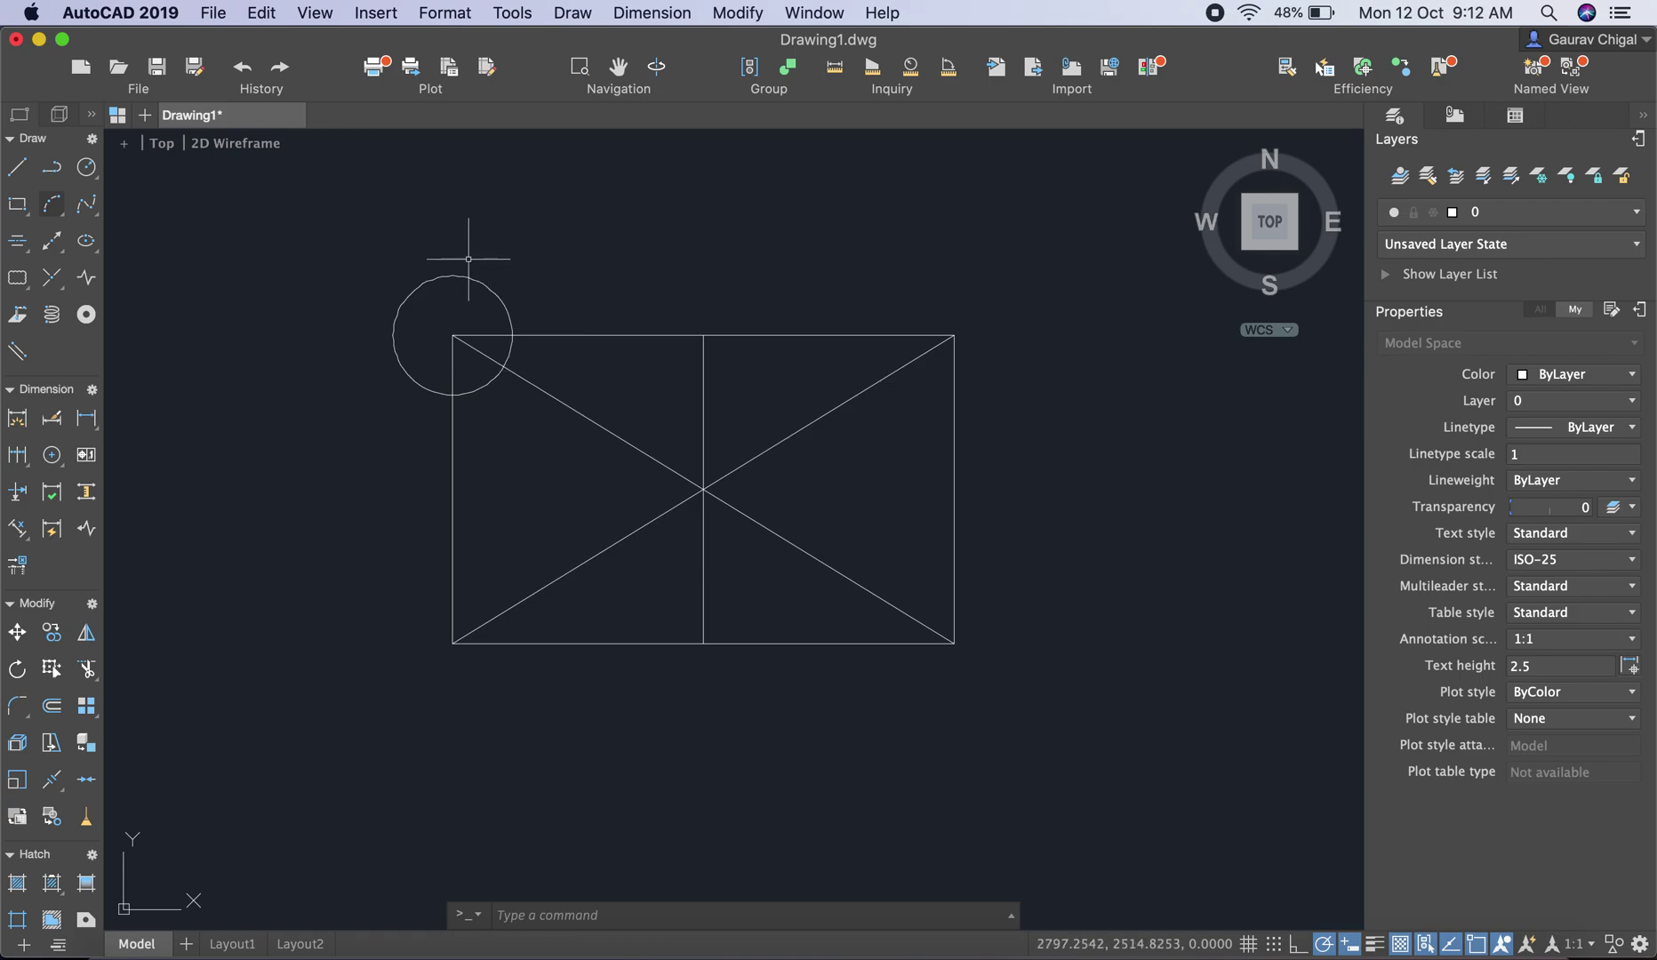
# Step: Add a radius dimension to the circle with its text outside the upper-right arc, and inspect the text up close
pyautogui.click(651, 13)
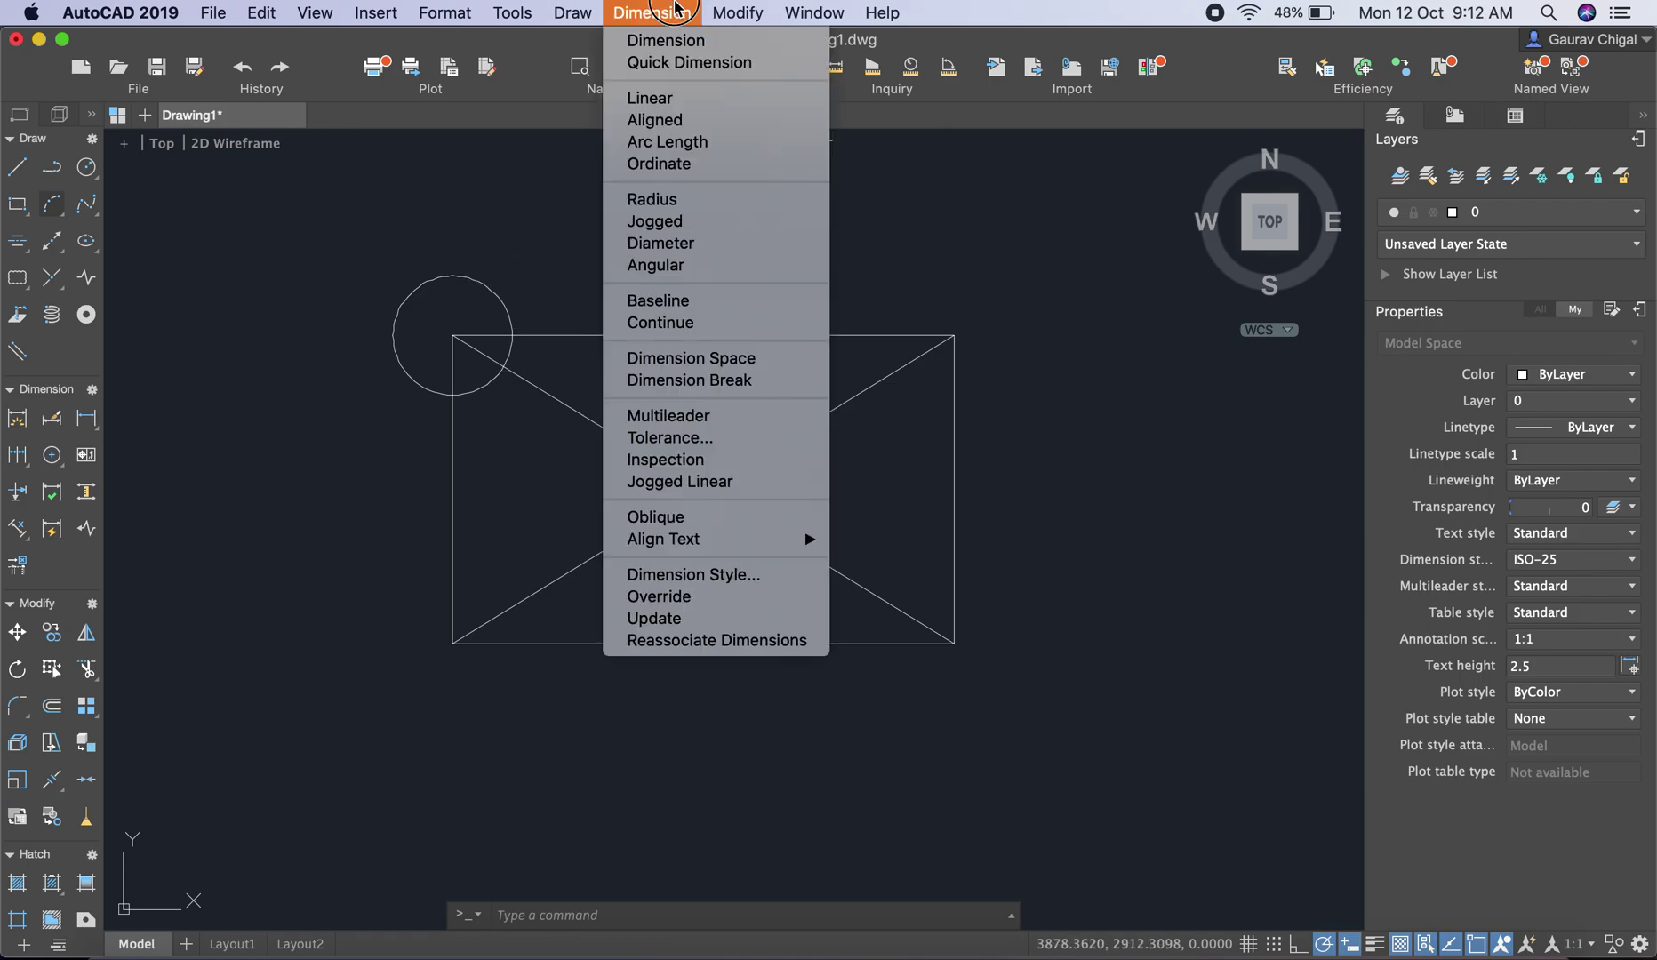
pyautogui.click(676, 200)
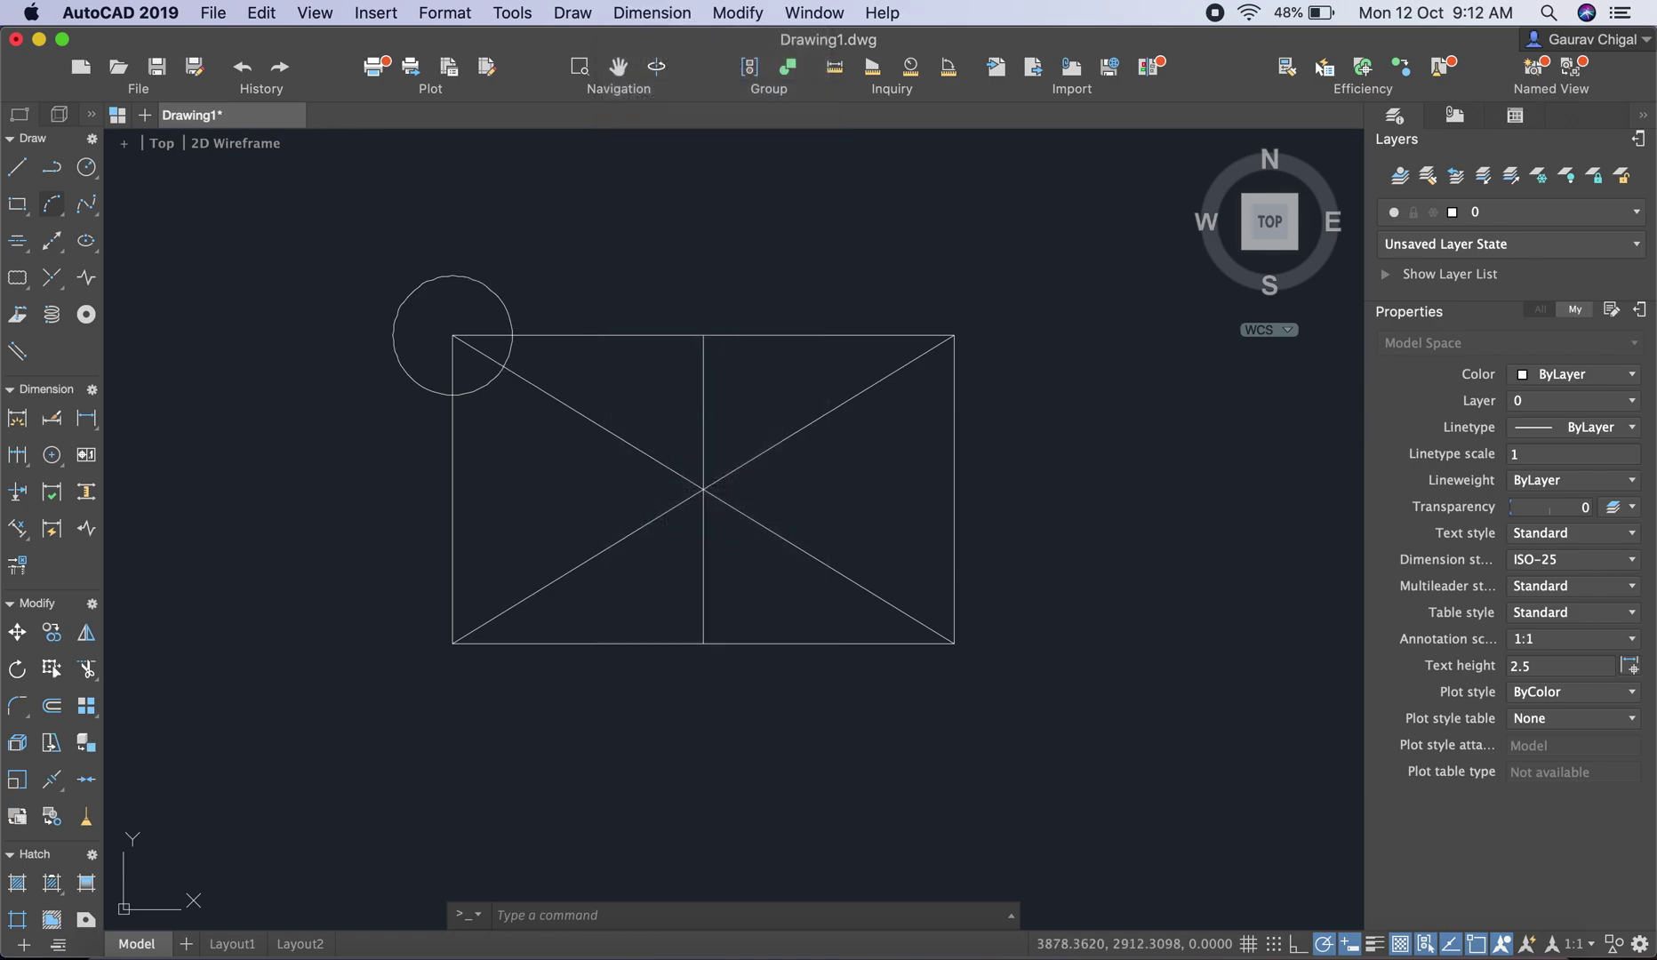
pyautogui.click(459, 277)
pyautogui.click(542, 274)
pyautogui.scroll(6, 542, 274)
pyautogui.scroll(3, 542, 274)
pyautogui.scroll(-3, 473, 259)
pyautogui.scroll(3, 554, 230)
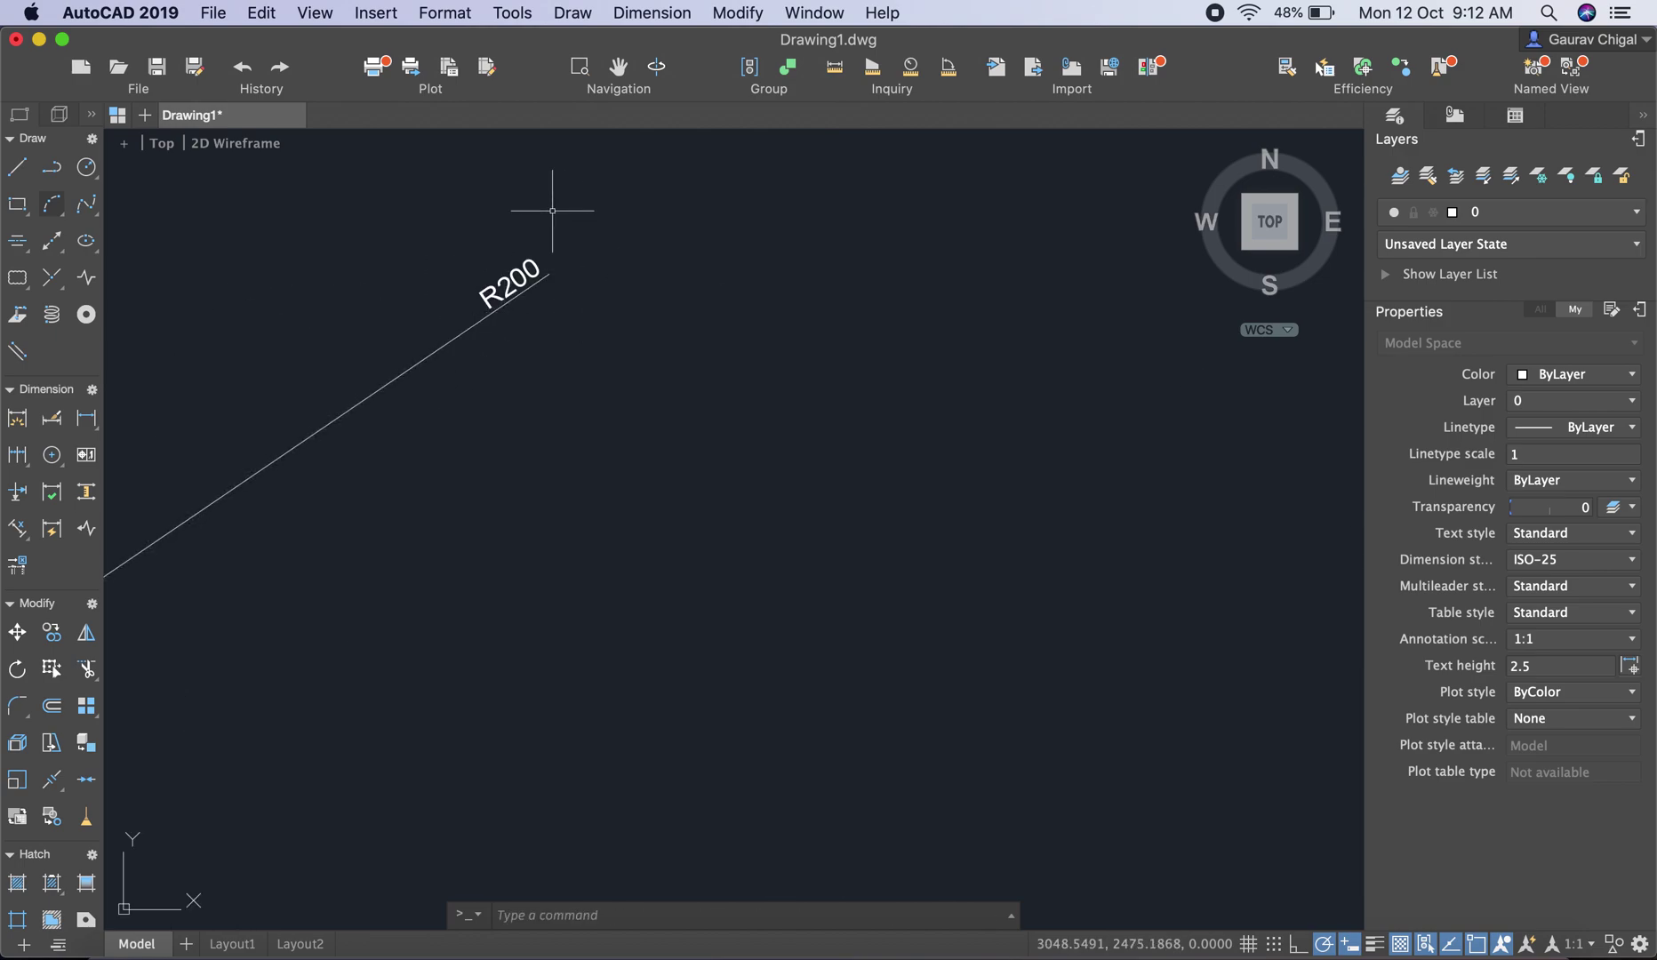
pyautogui.scroll(-4, 536, 281)
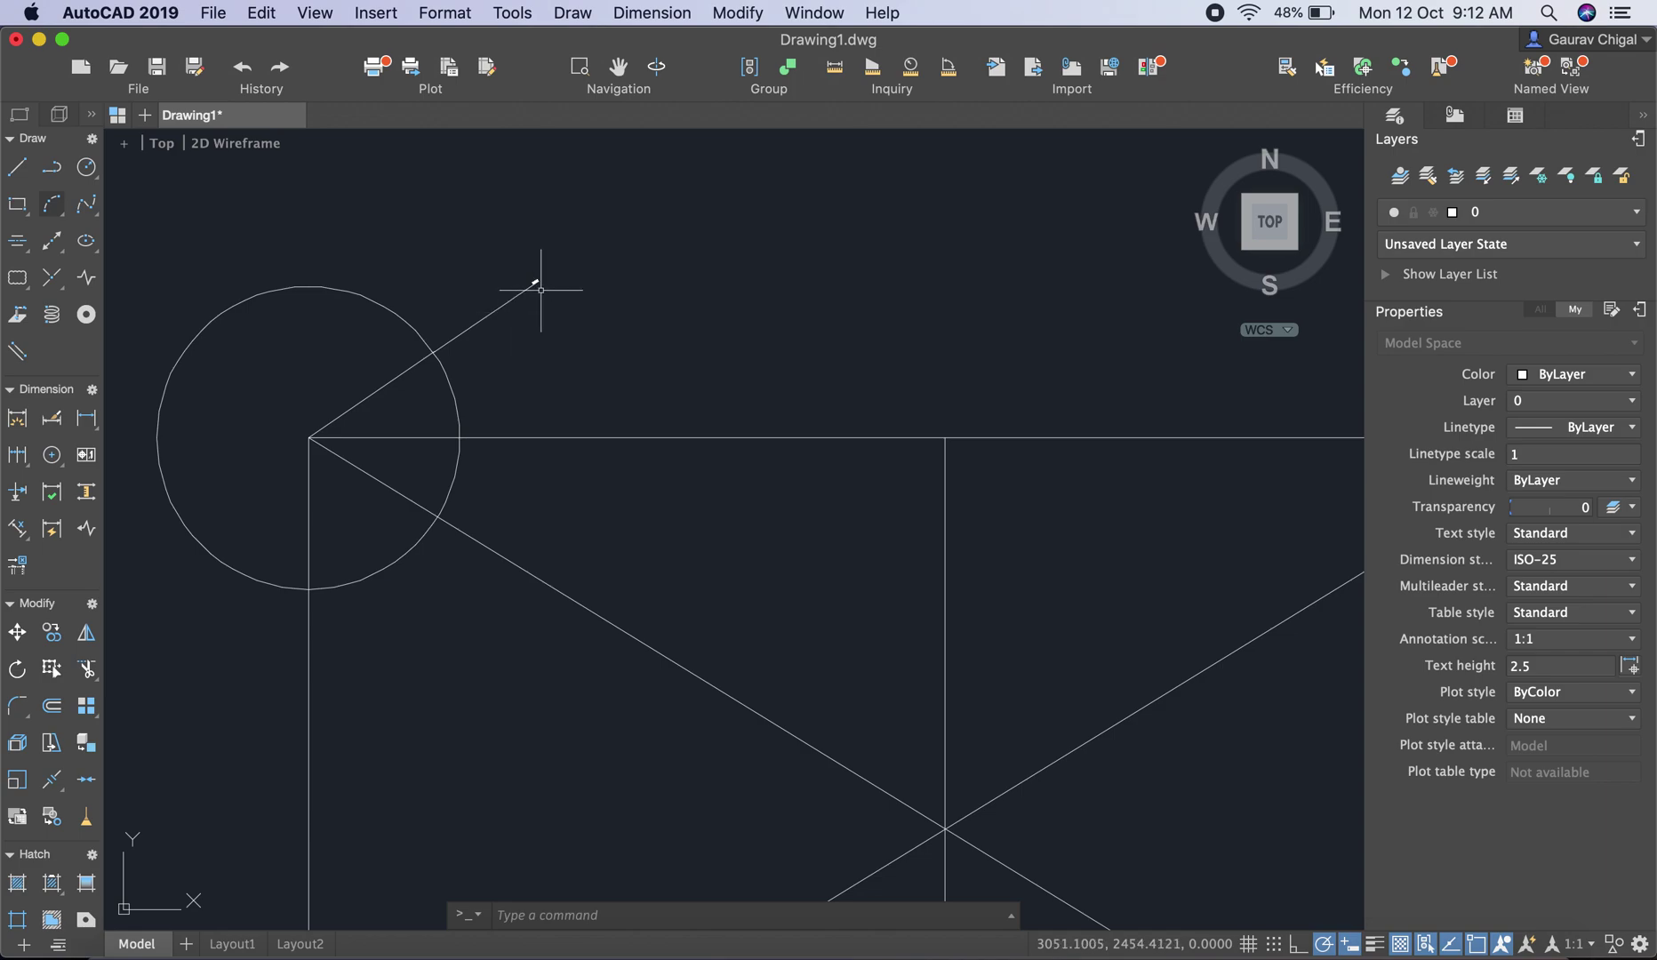
# Step: Delete the radius dimension from the circle
pyautogui.click(534, 285)
pyautogui.moveTo(536, 284)
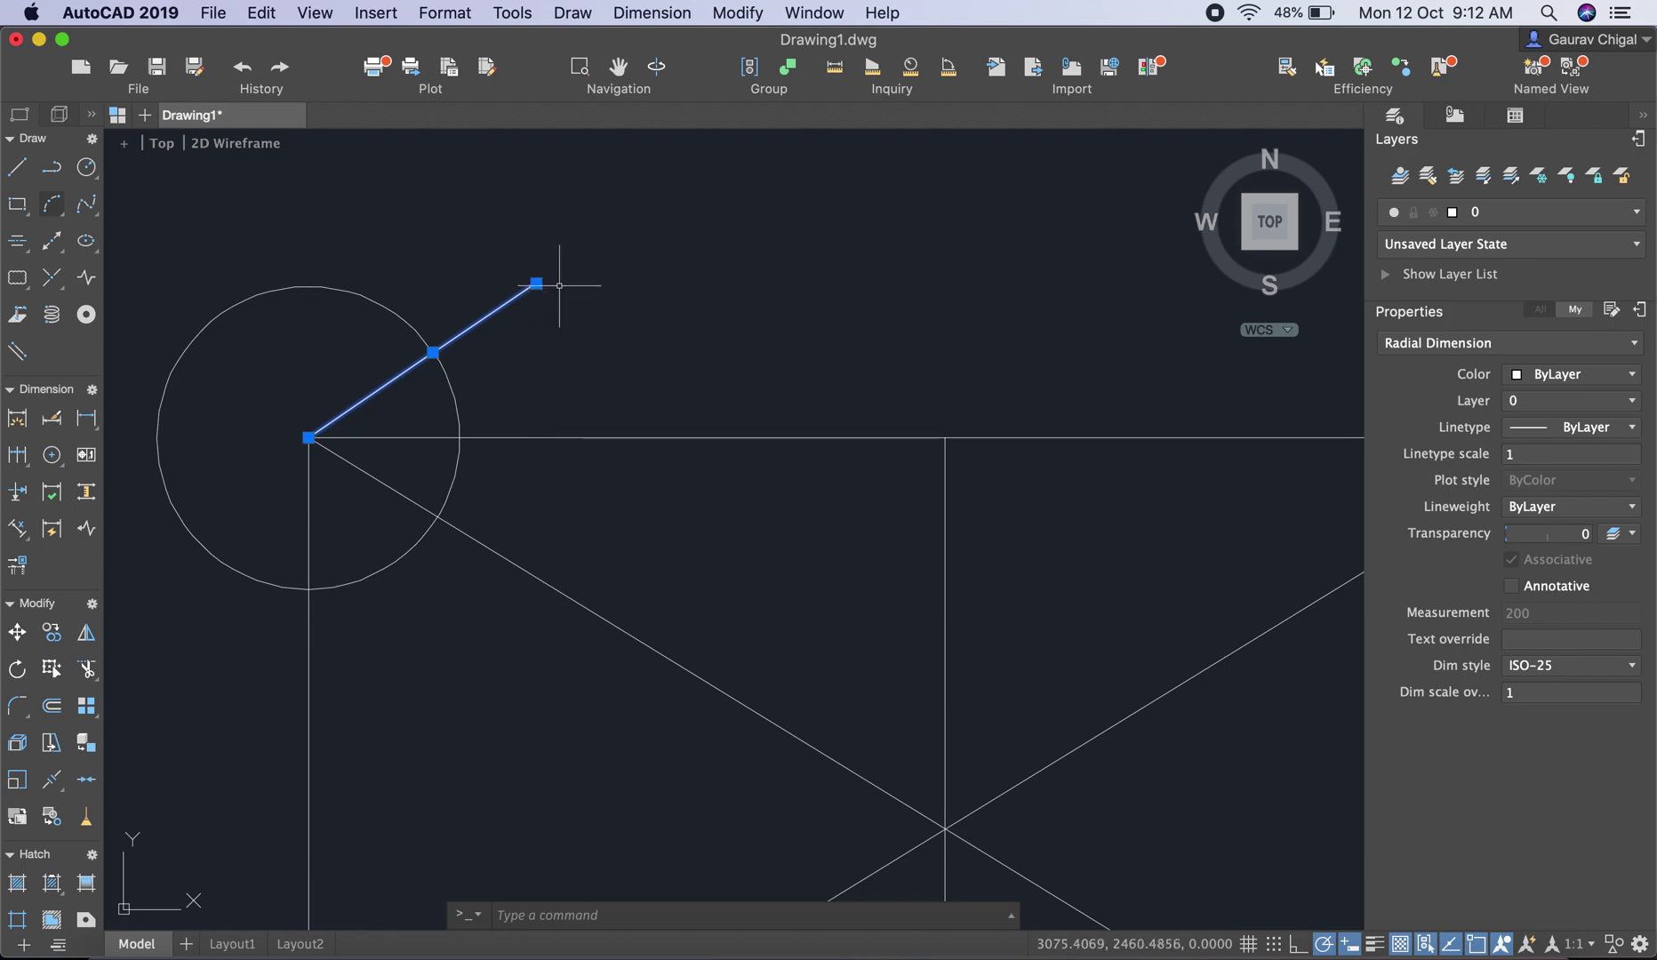
pyautogui.press('Escape')
pyautogui.click(536, 283)
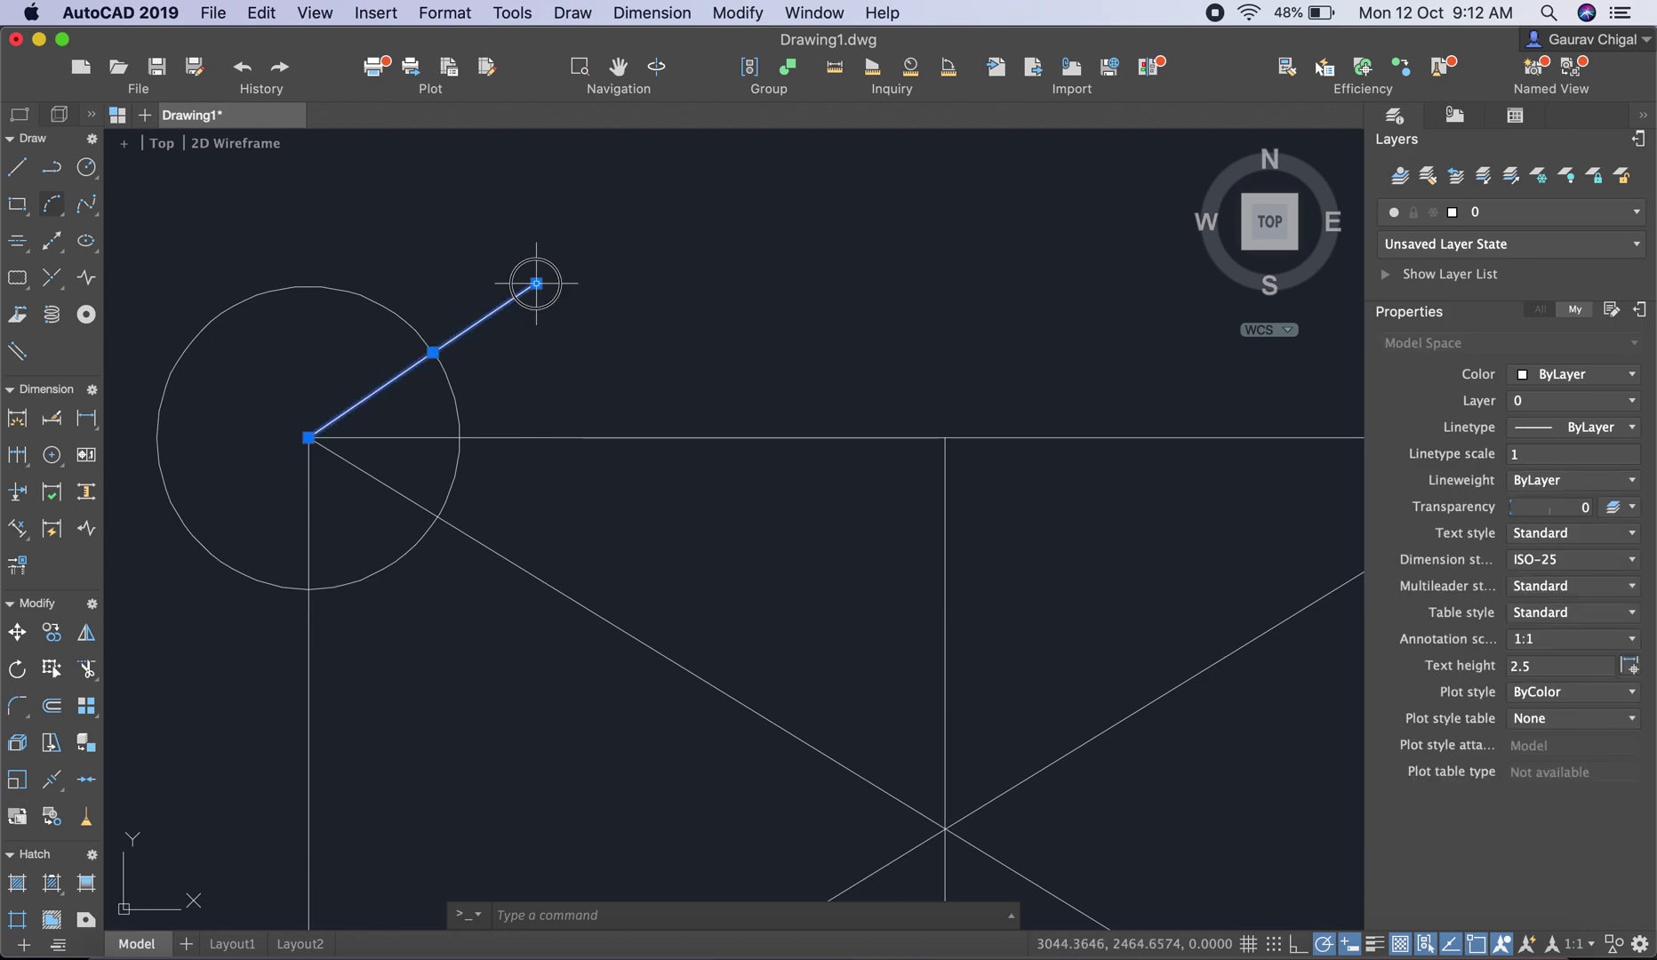
pyautogui.moveTo(536, 284)
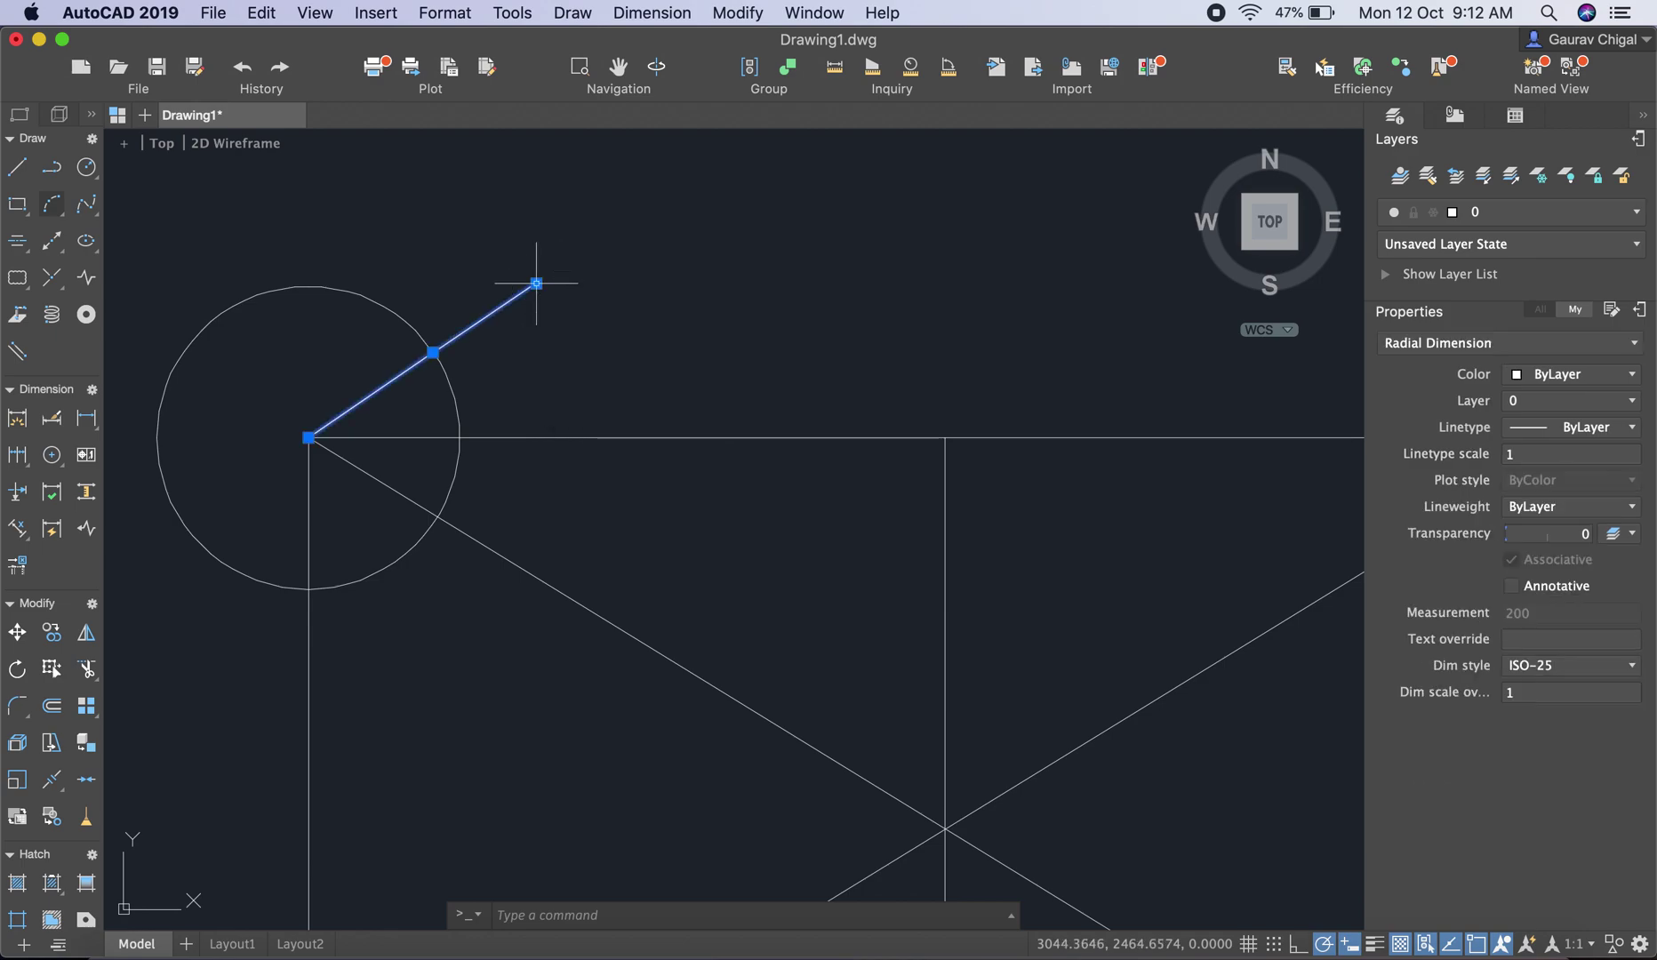
pyautogui.press('Delete')
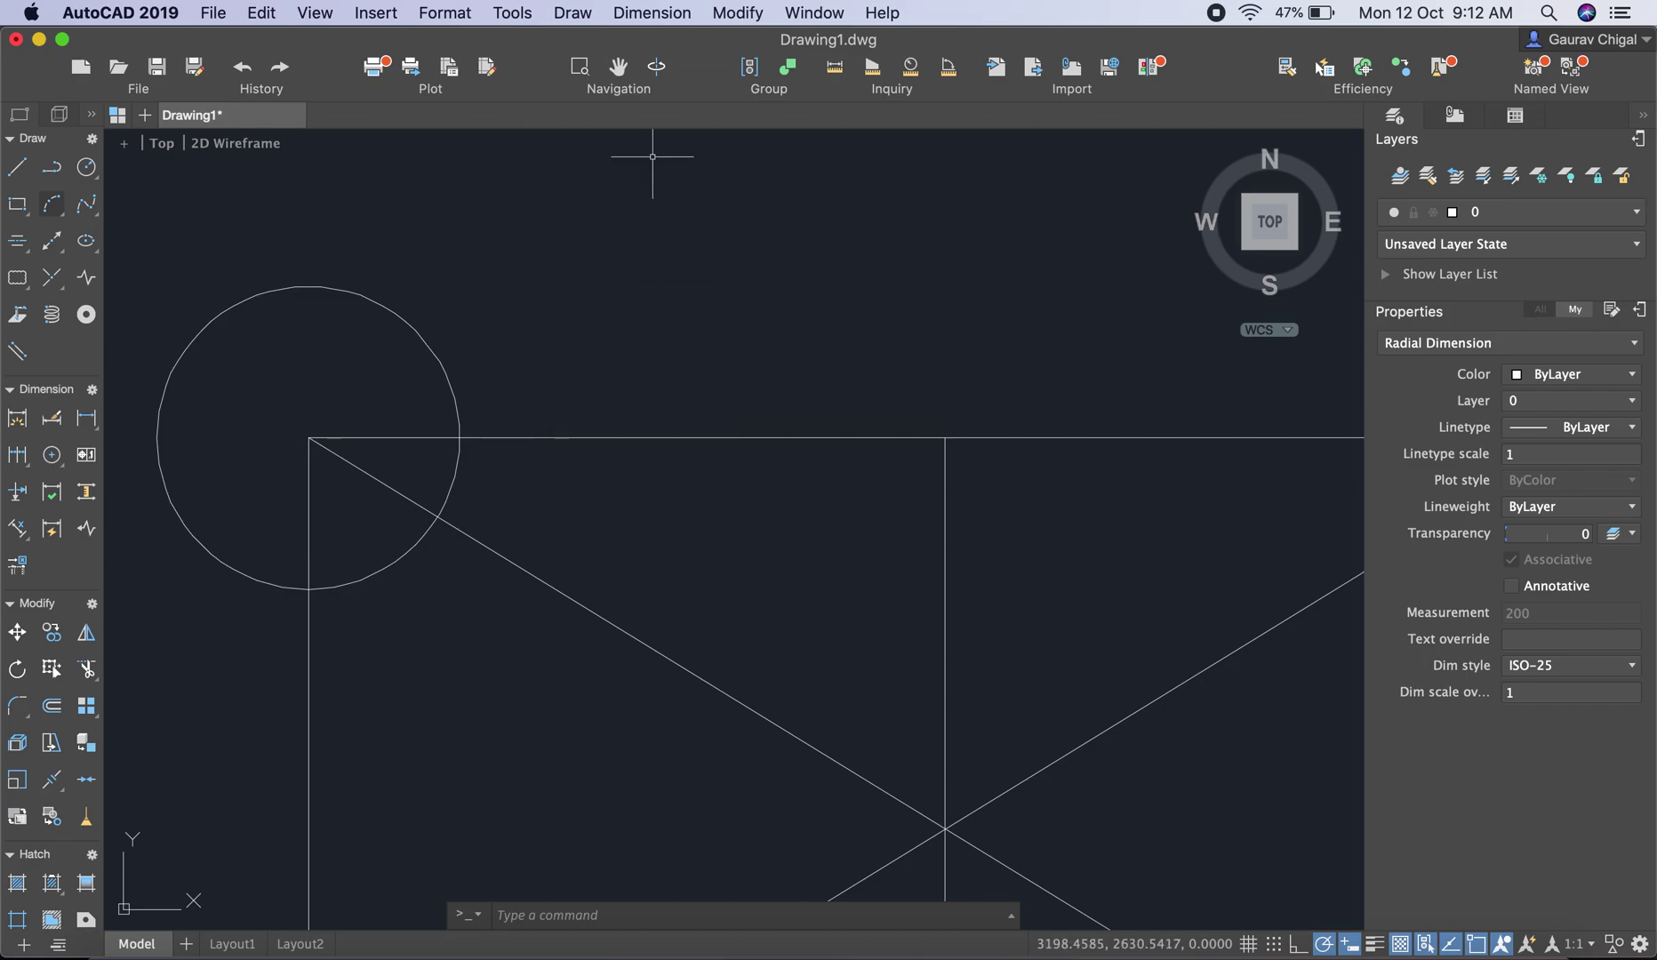
# Step: Scale the circle by a factor of 0.5 about its centre at the rectangle's upper-left corner
pyautogui.click(738, 12)
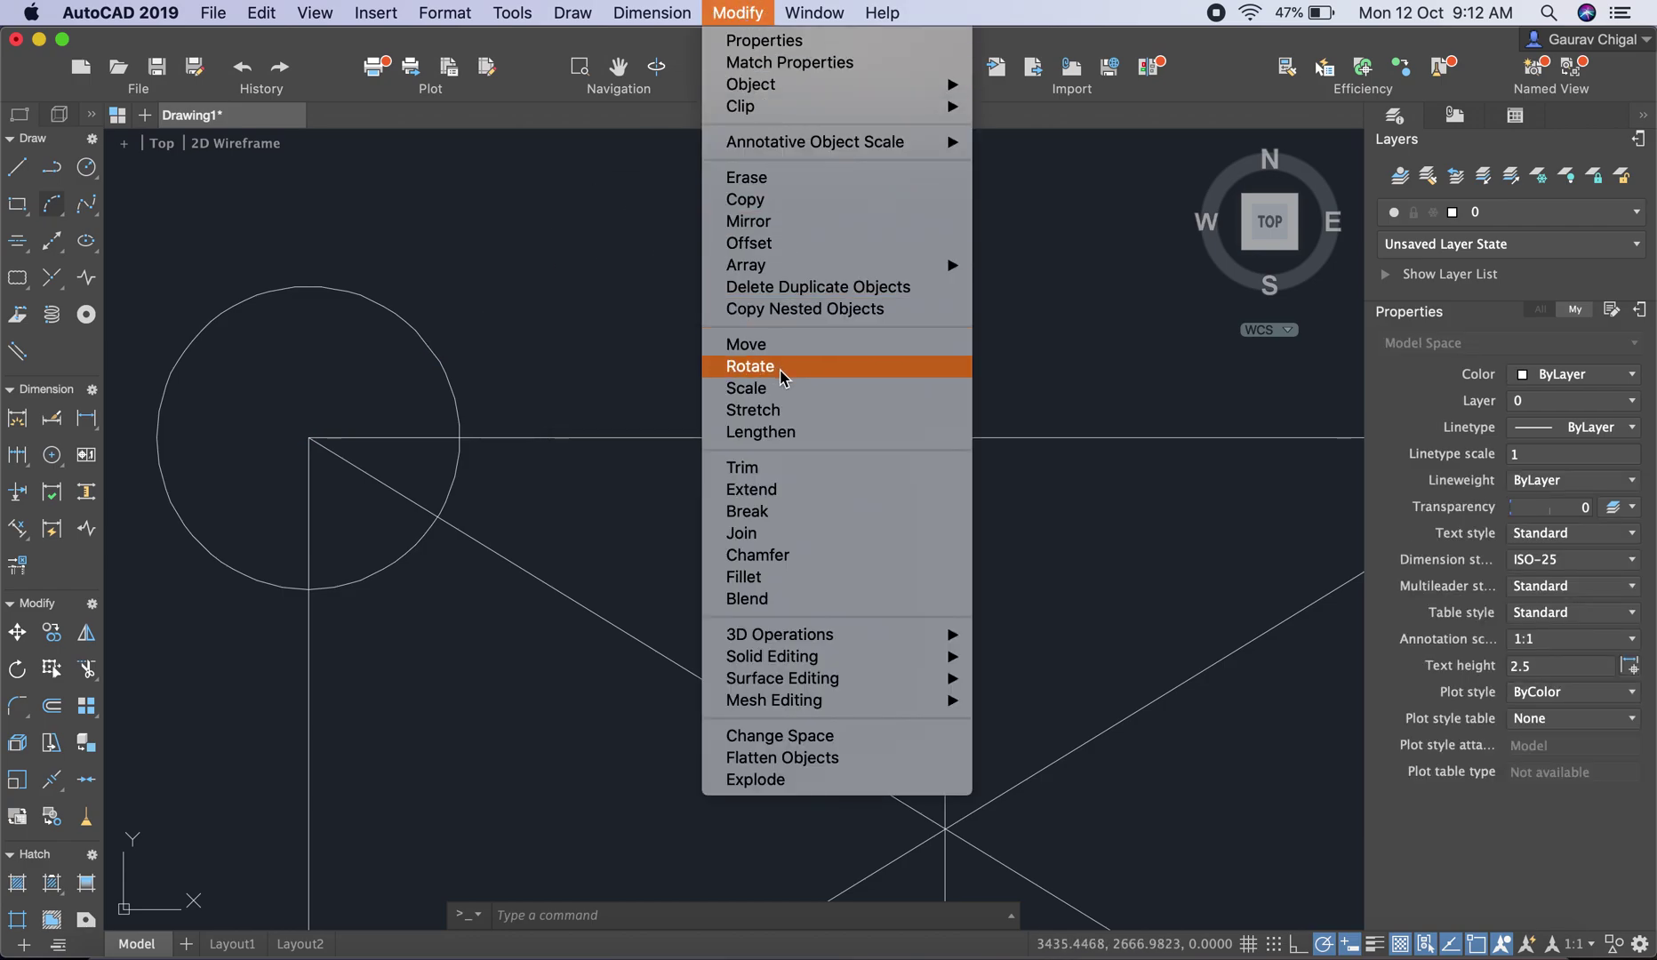
pyautogui.click(751, 387)
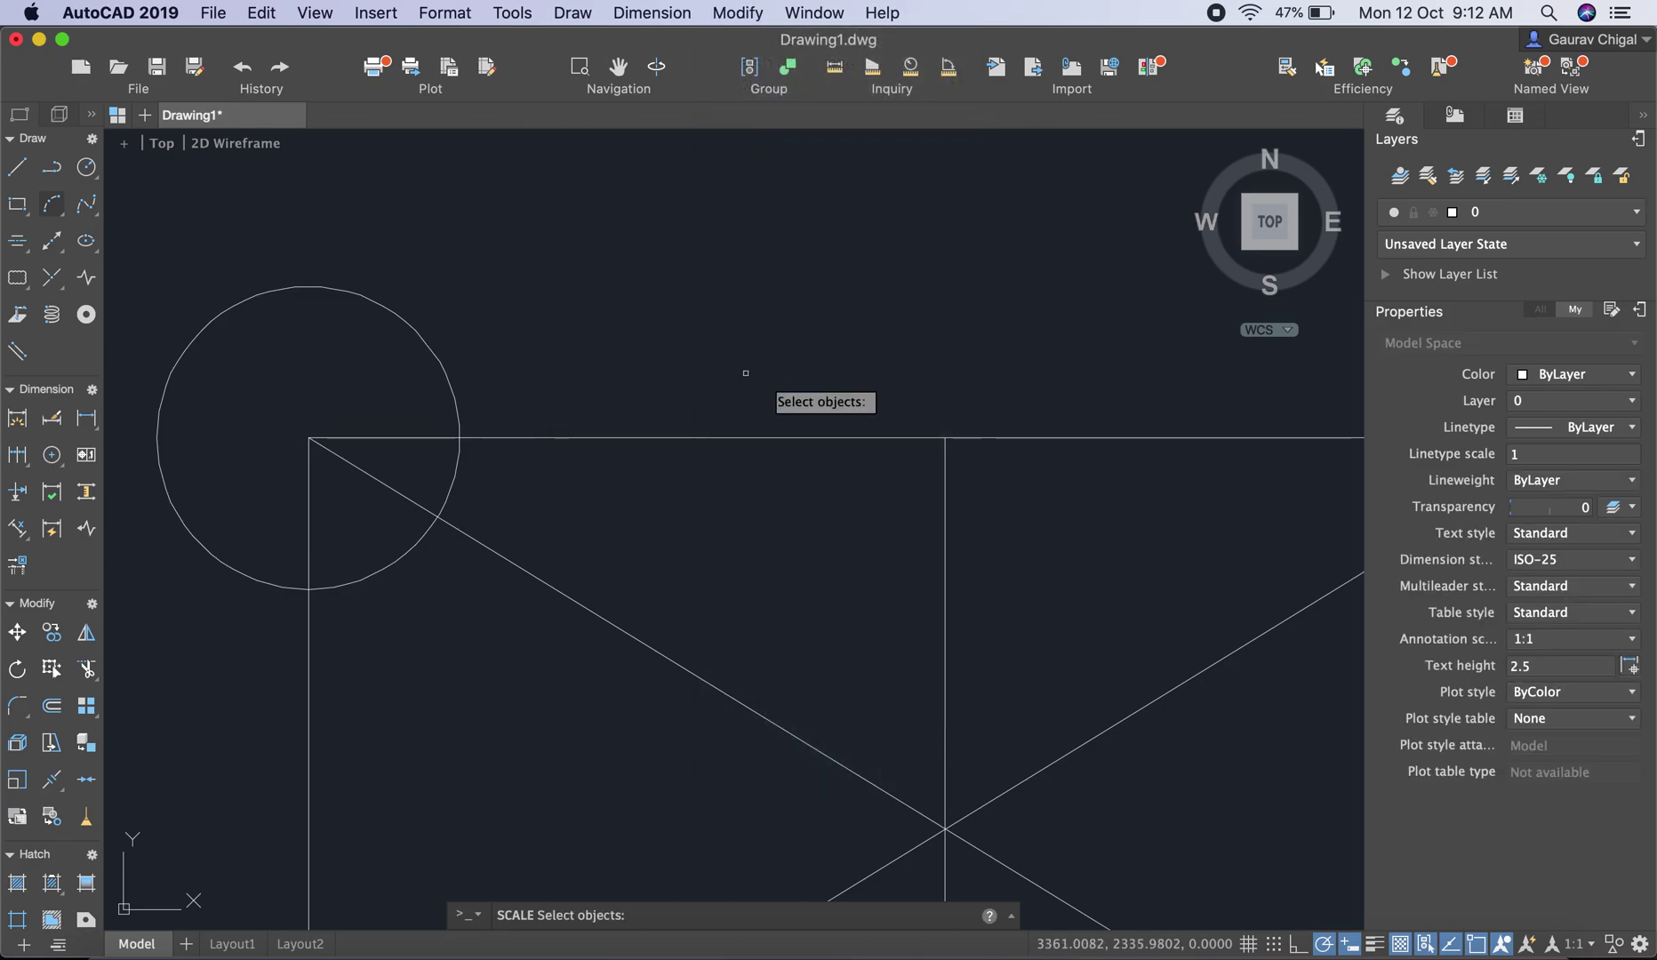
pyautogui.click(405, 320)
pyautogui.press('Return')
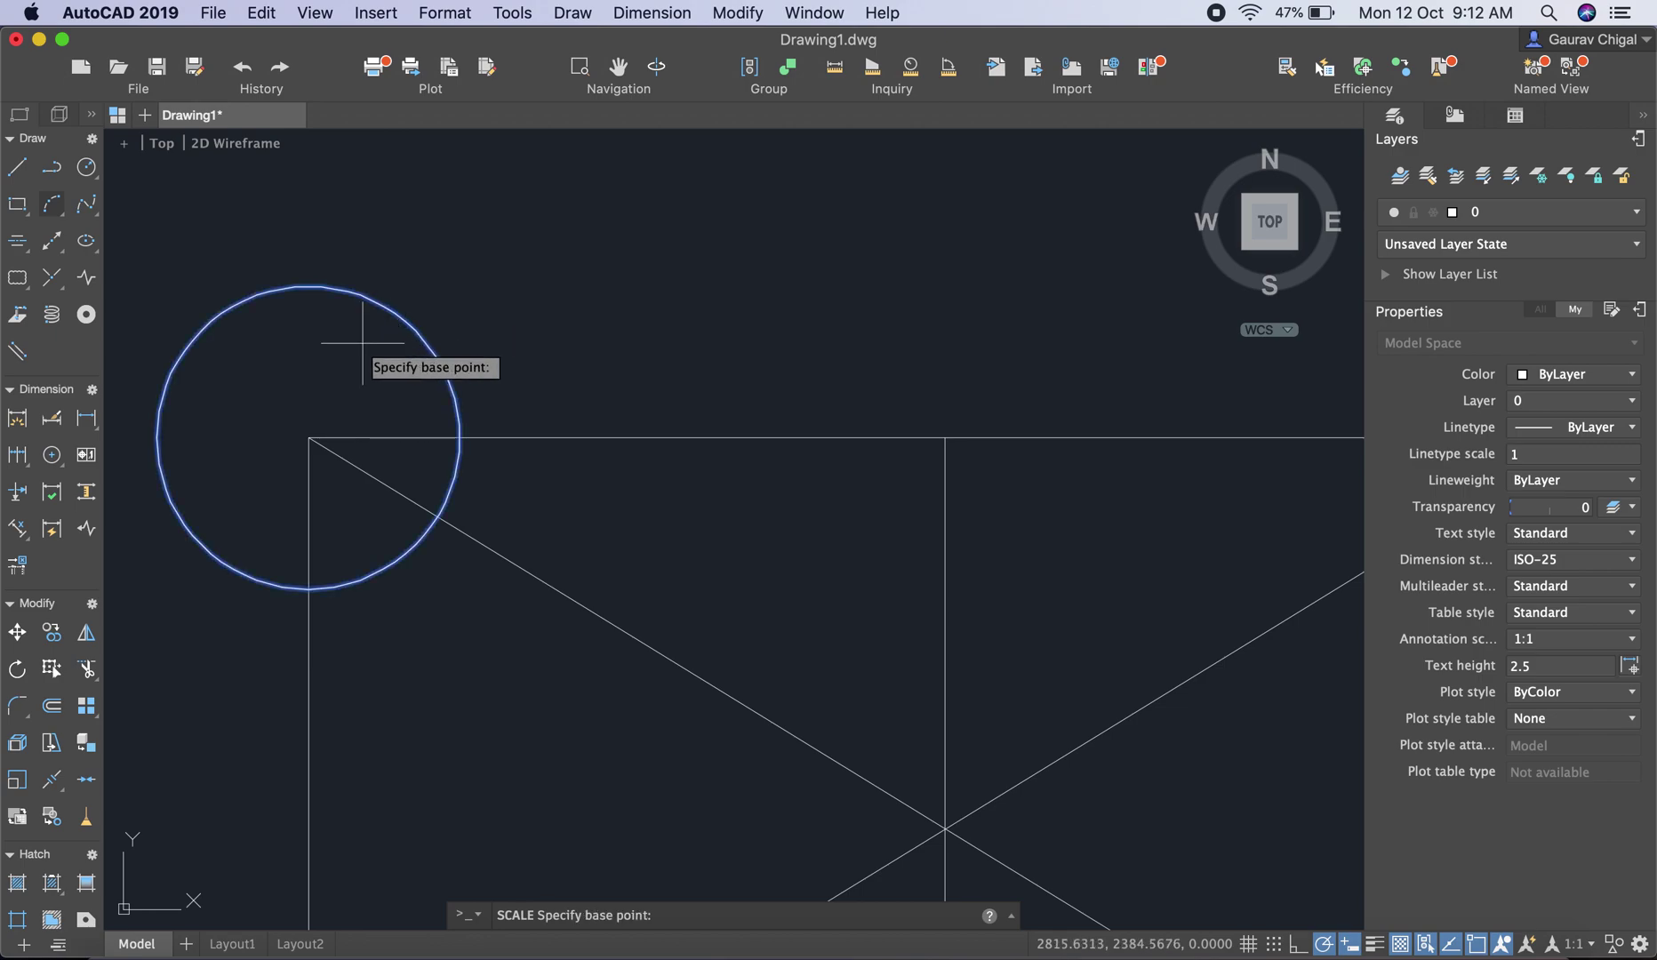
pyautogui.click(307, 437)
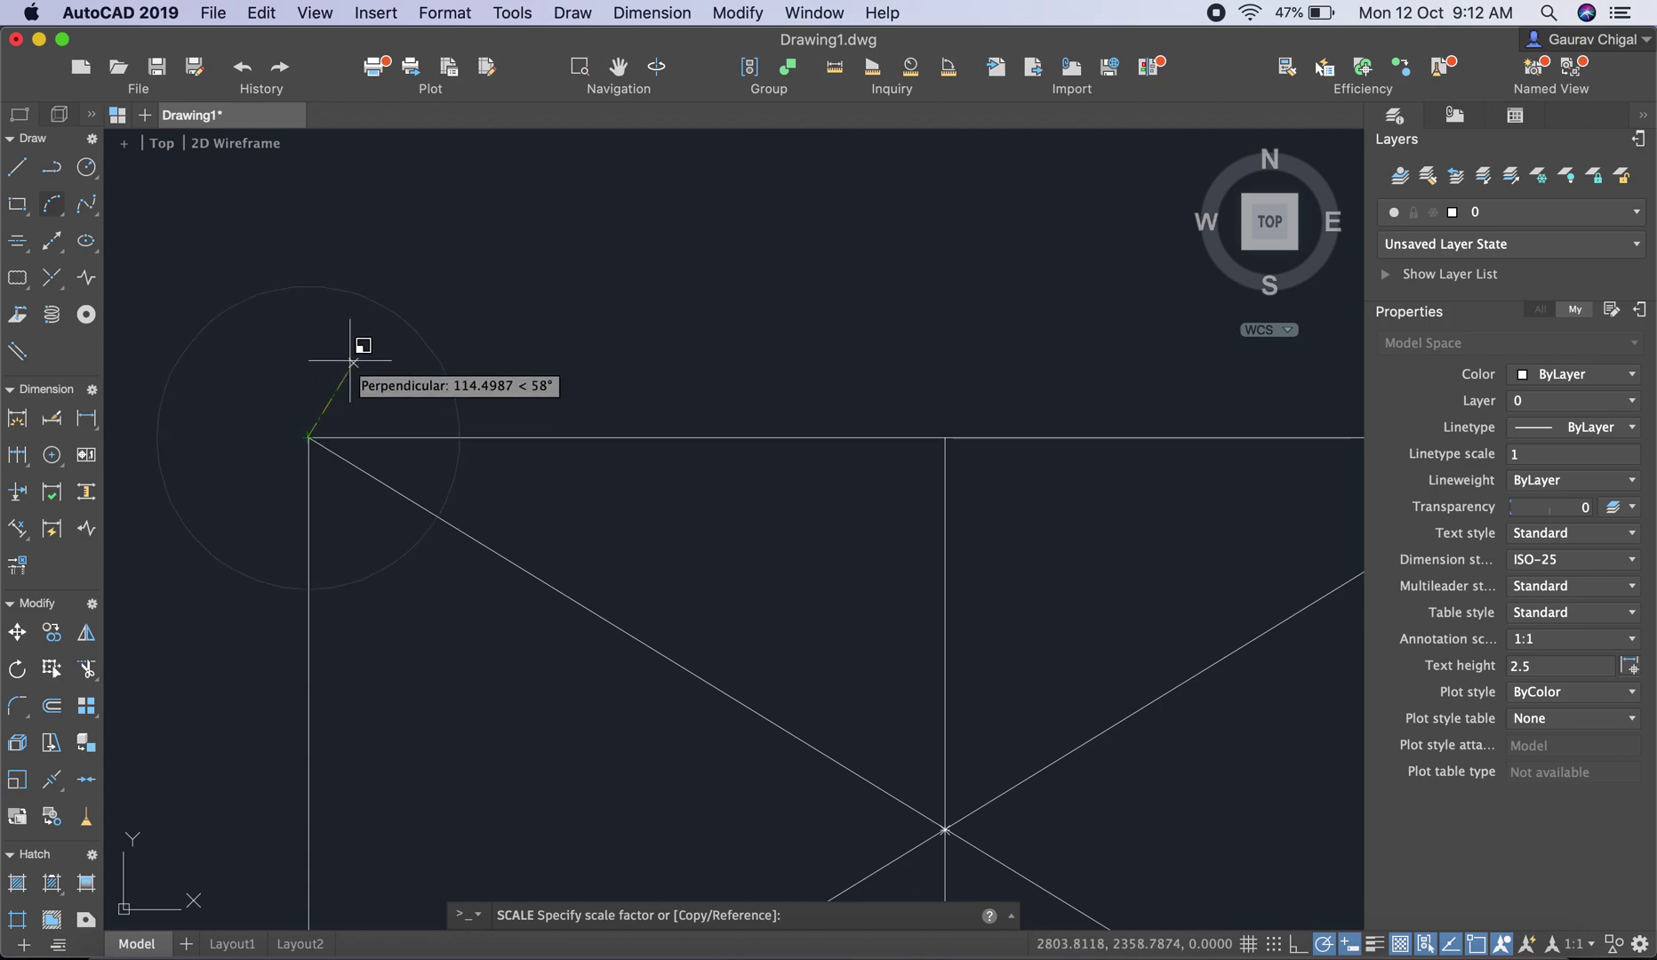
pyautogui.write('0.5')
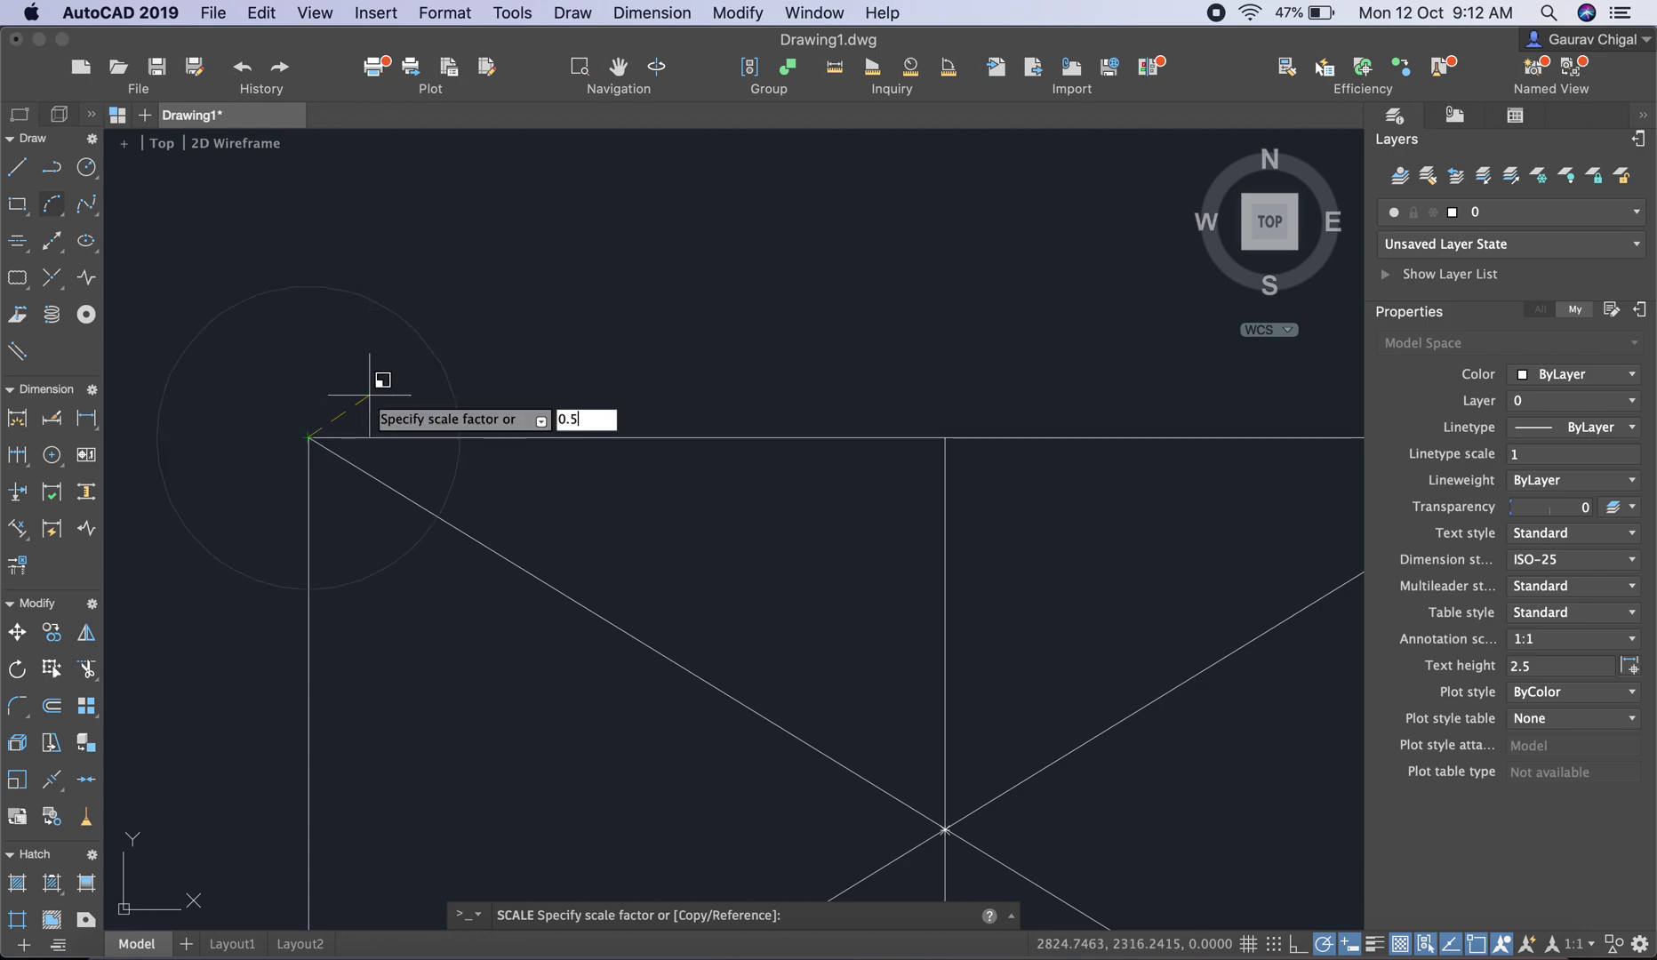
pyautogui.press('Return')
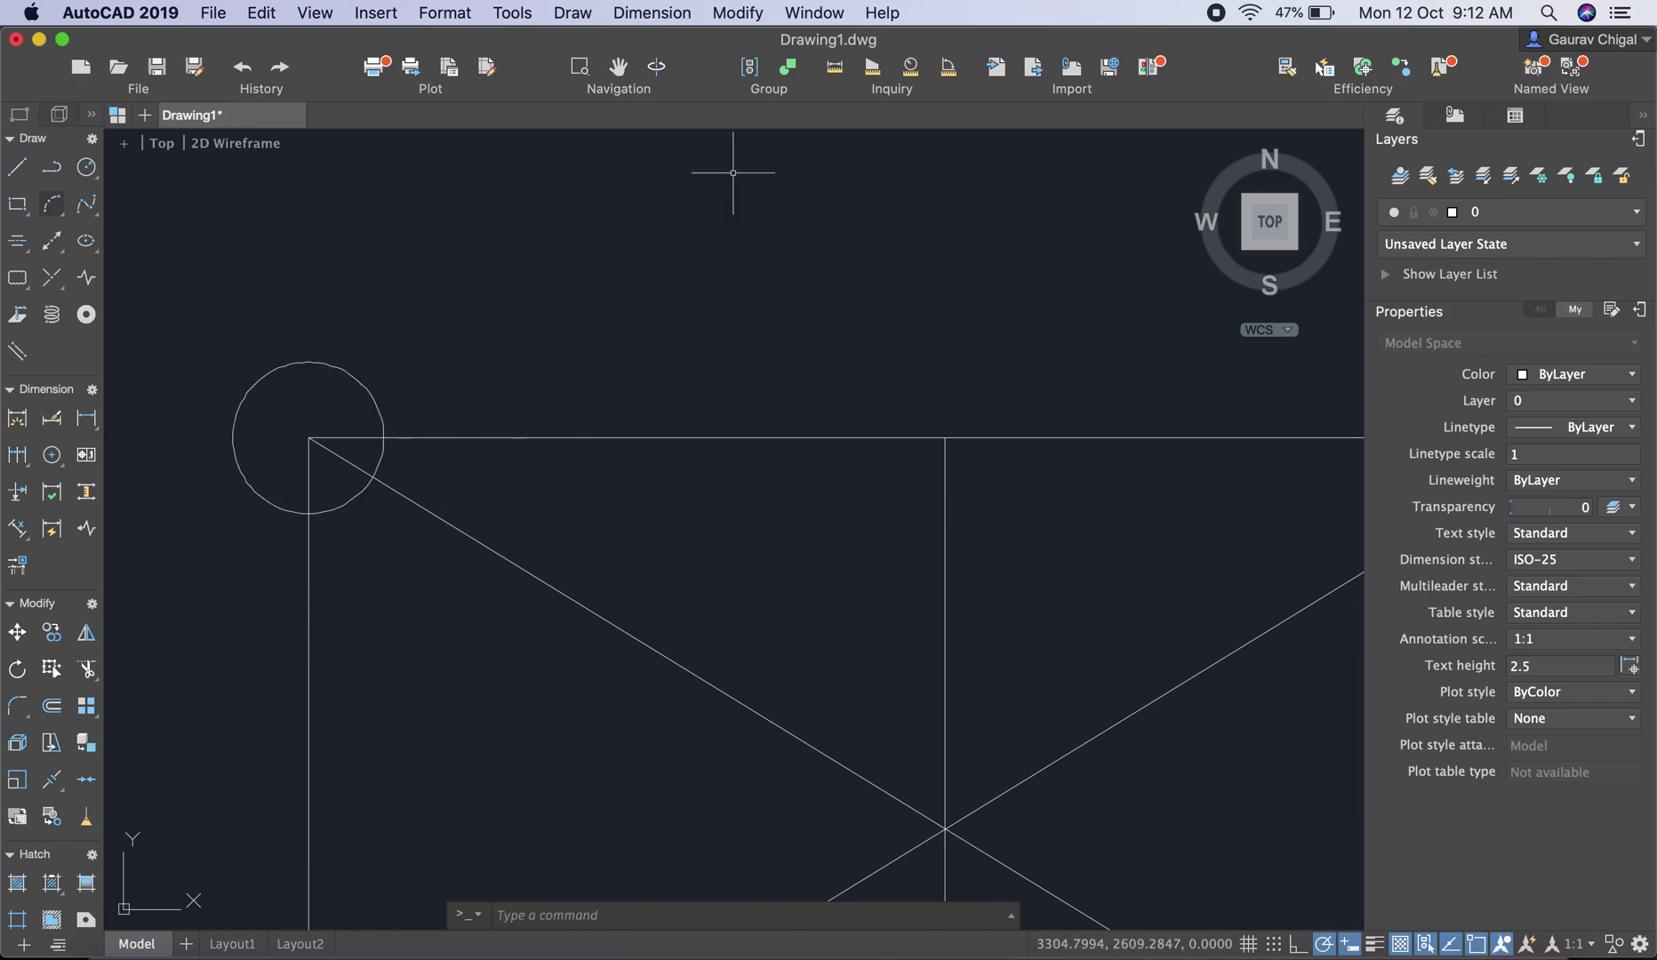
# Step: Add a radius dimension to the circle with its text outside the upper-right arc, and inspect the text up close
pyautogui.click(652, 13)
pyautogui.click(654, 200)
pyautogui.click(319, 364)
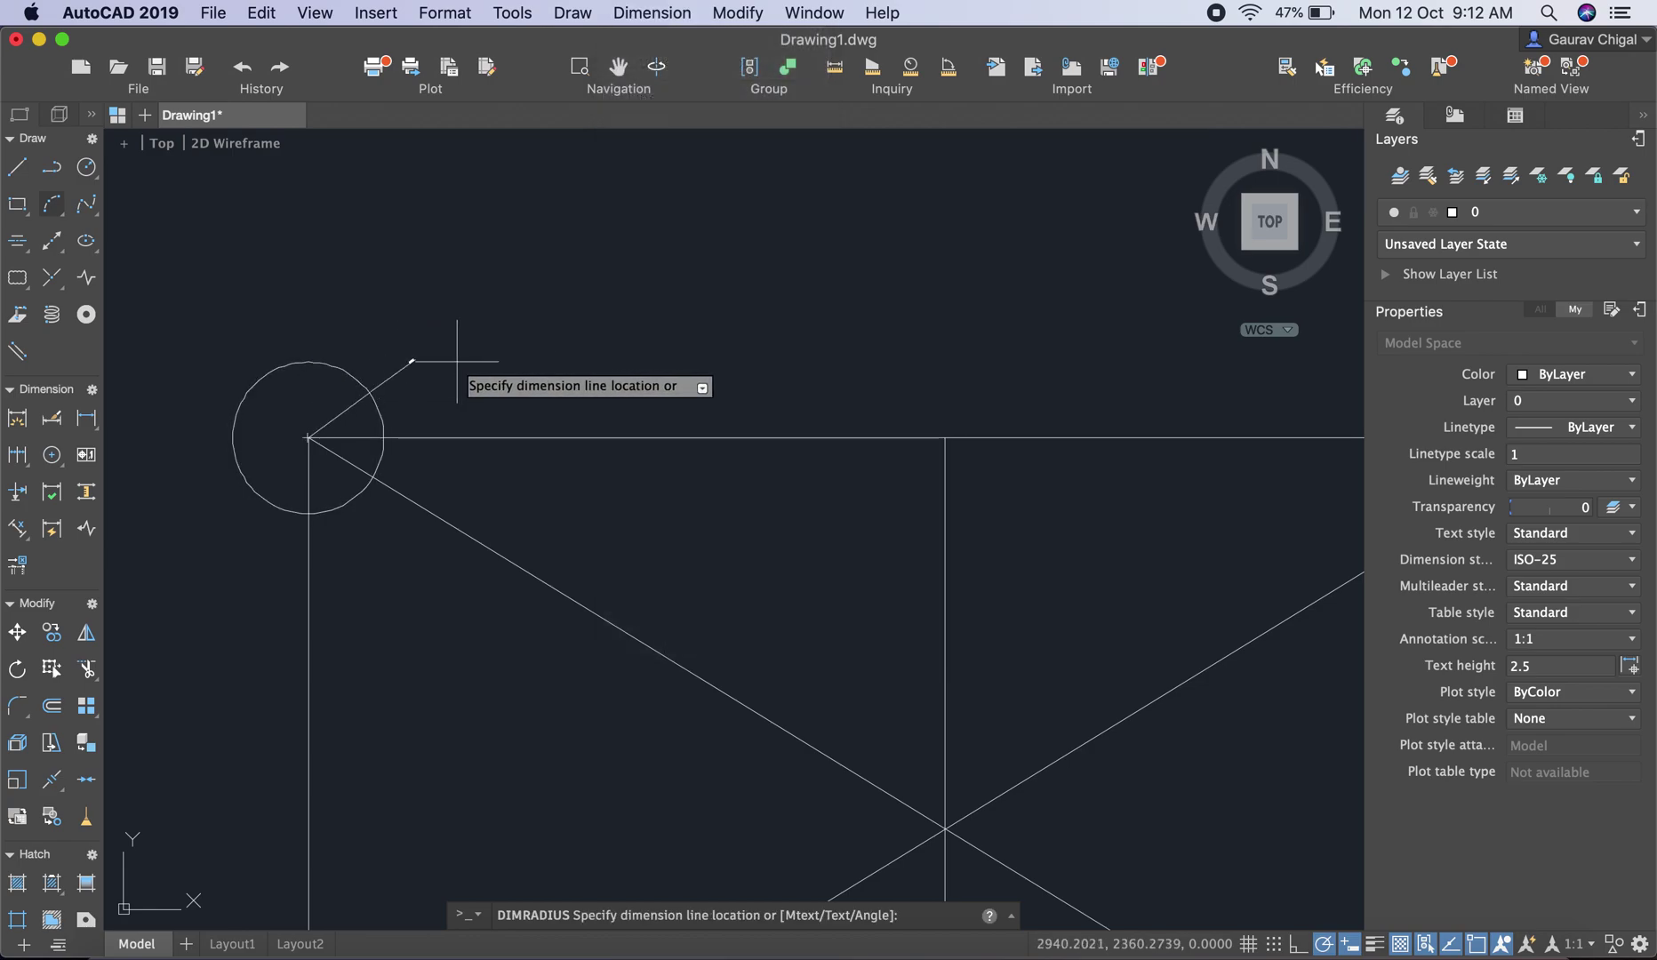
pyautogui.scroll(5, 459, 360)
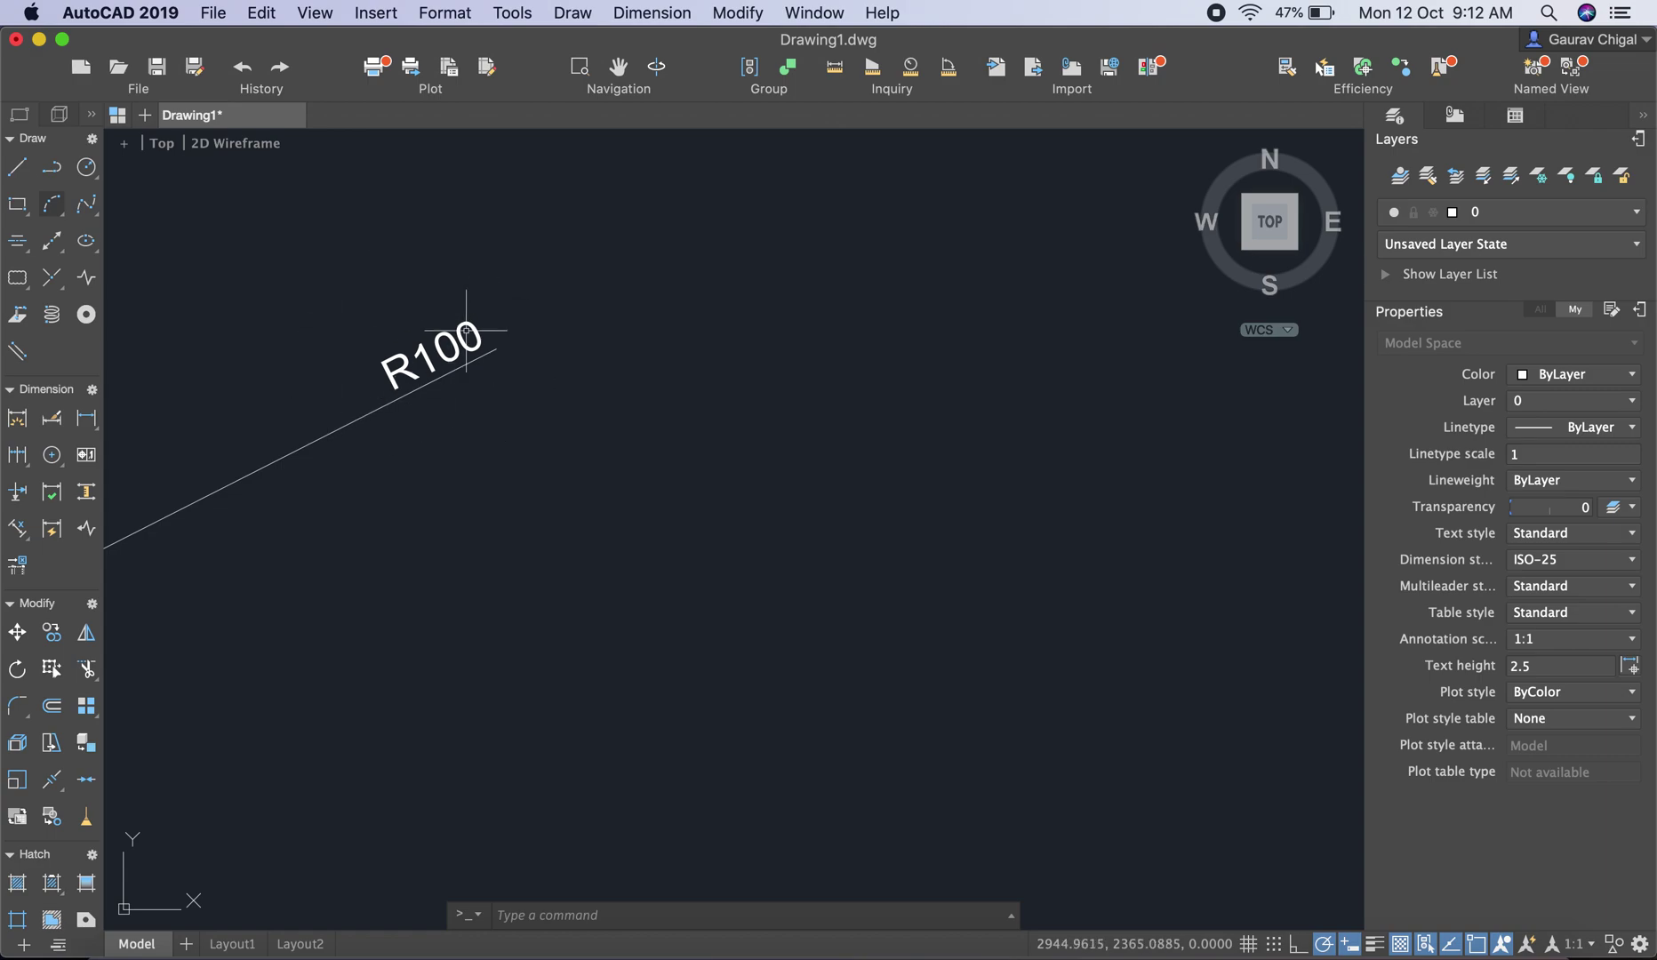
pyautogui.scroll(-5, 456, 368)
pyautogui.scroll(-3, 456, 368)
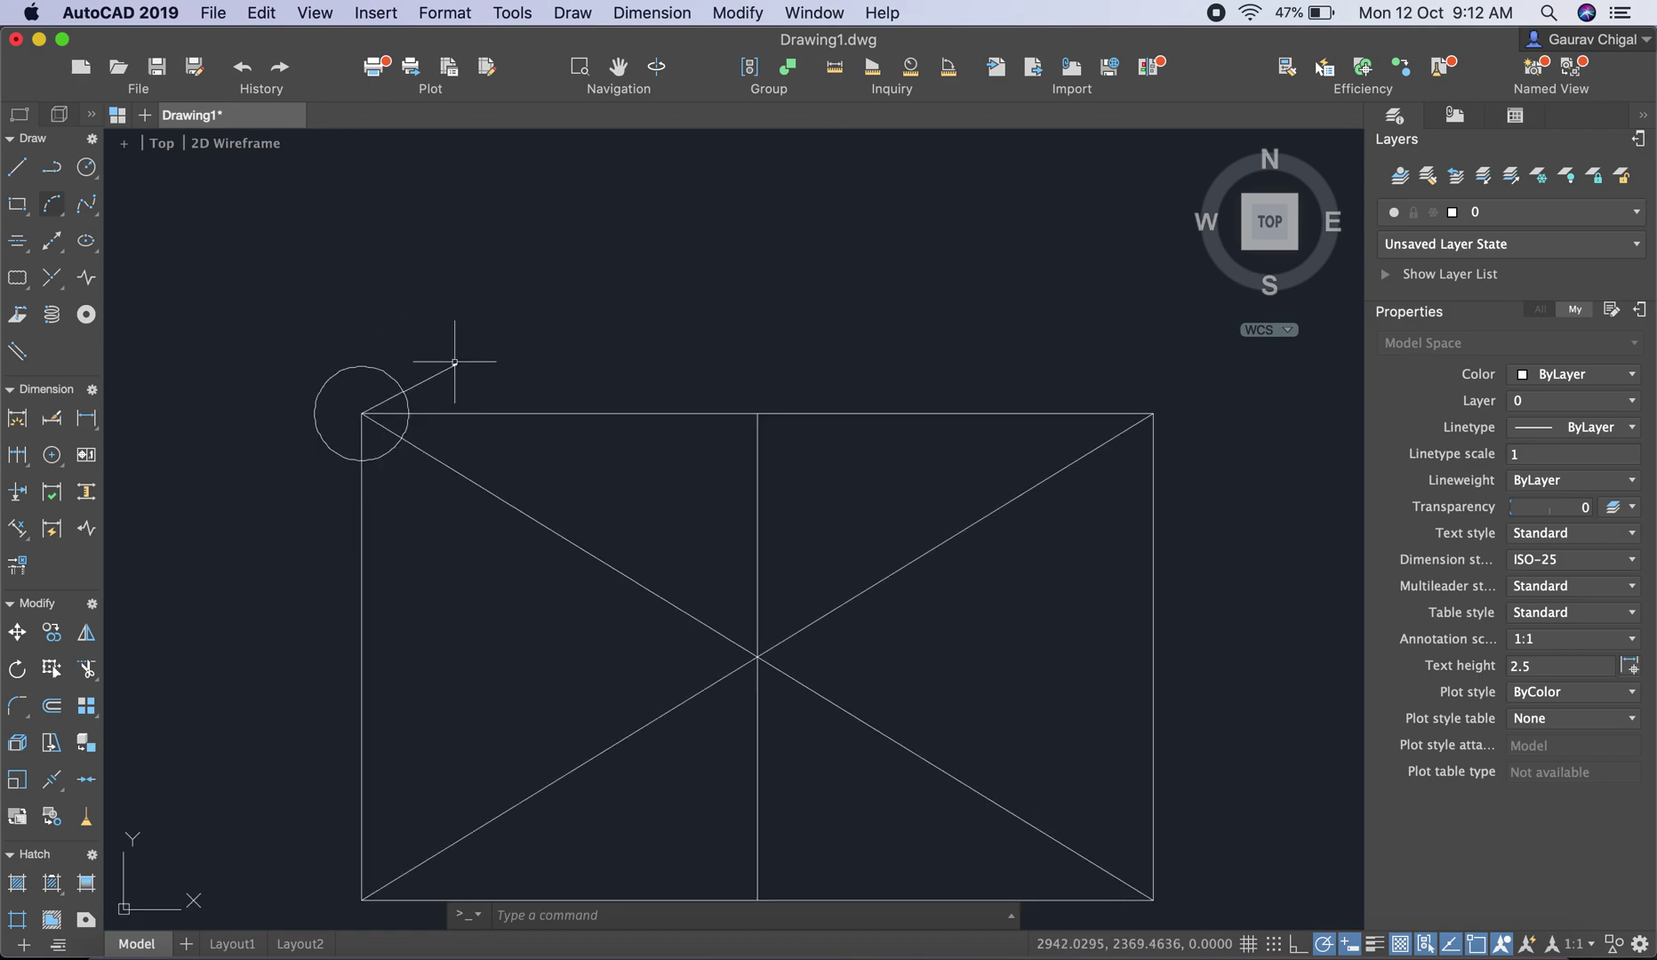
pyautogui.scroll(3, 455, 378)
pyautogui.scroll(-3, 449, 338)
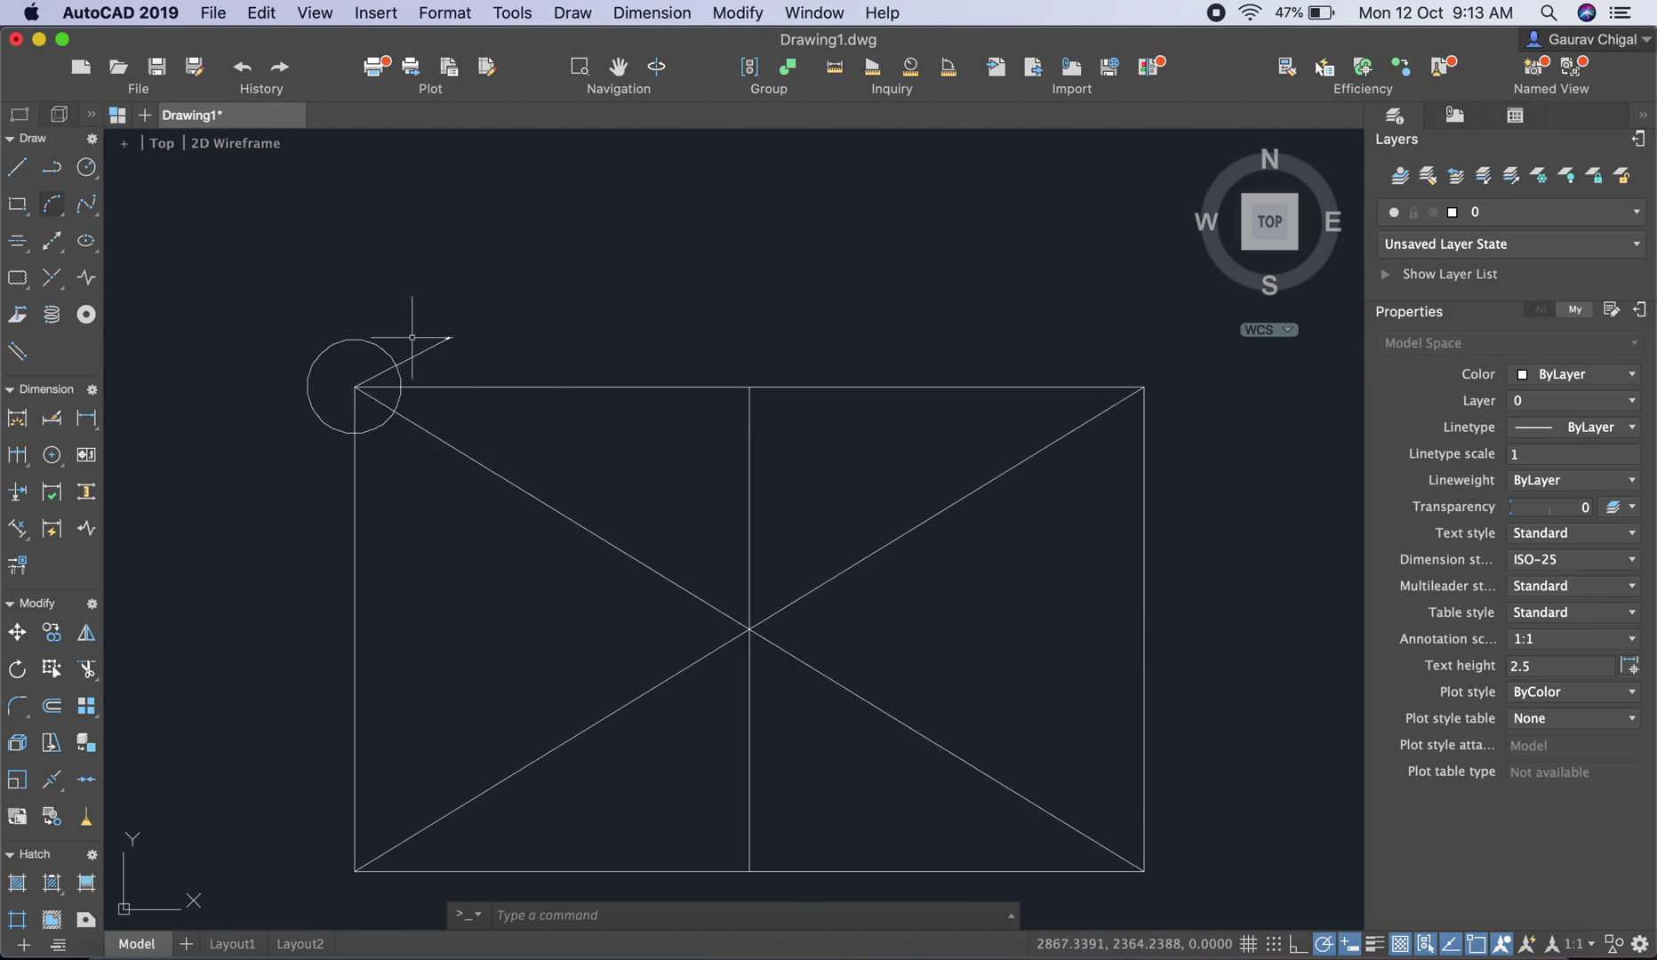
# Step: Delete the radius dimension from the circle
pyautogui.click(440, 349)
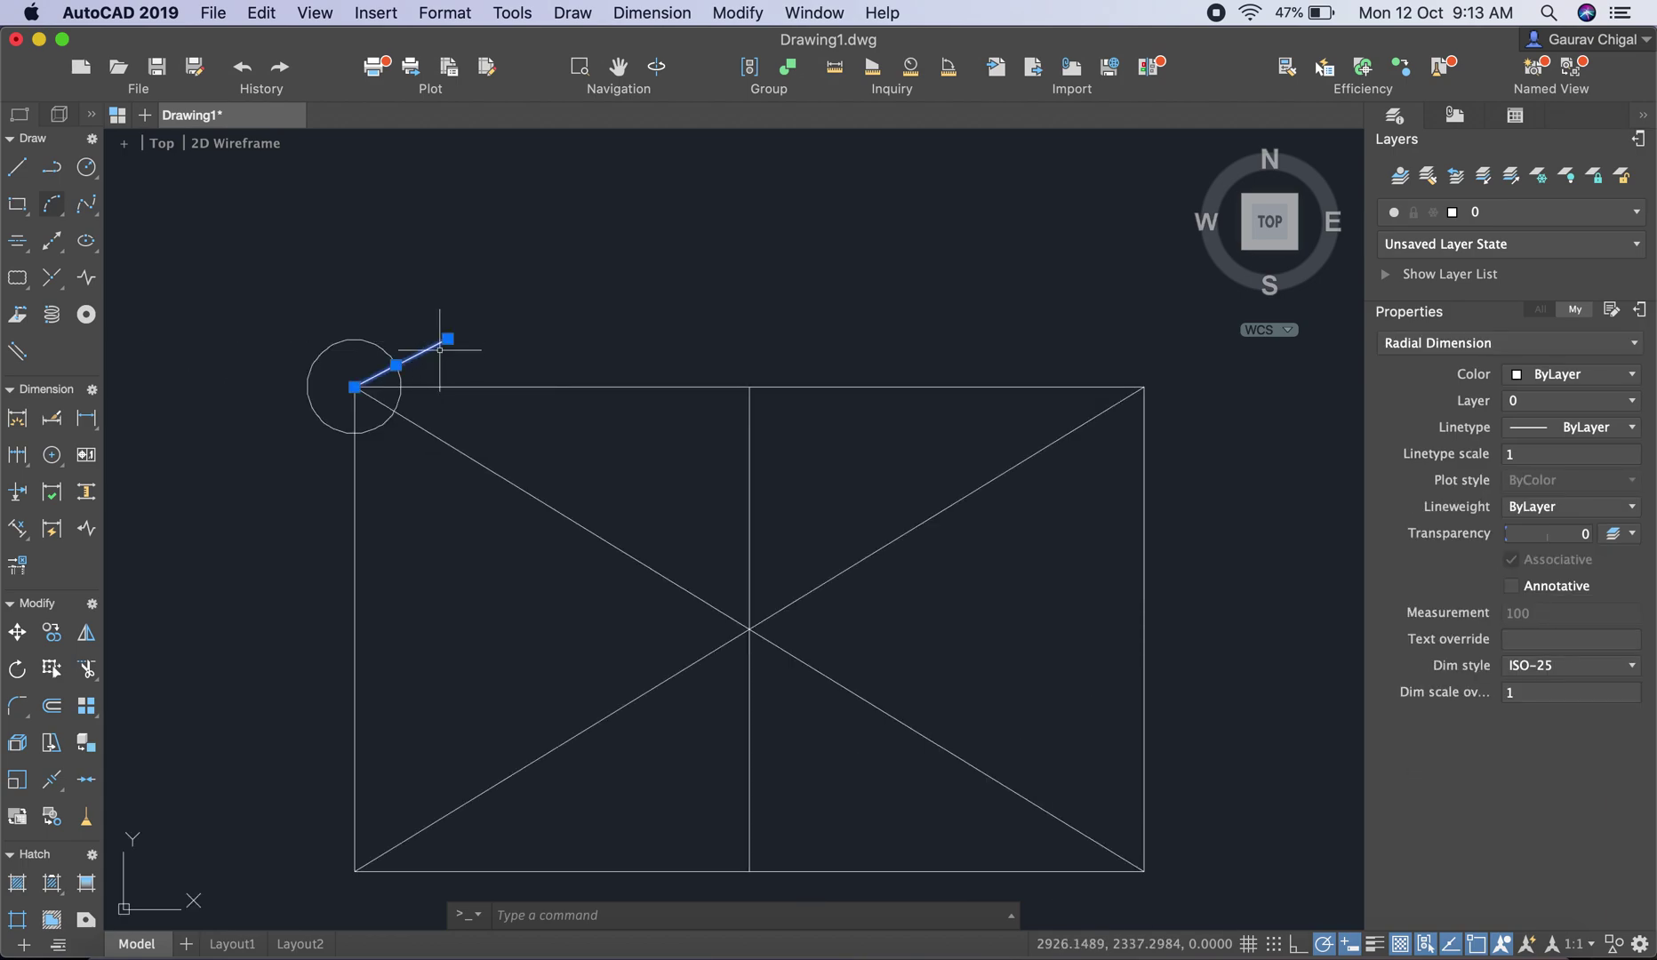
pyautogui.press('Delete')
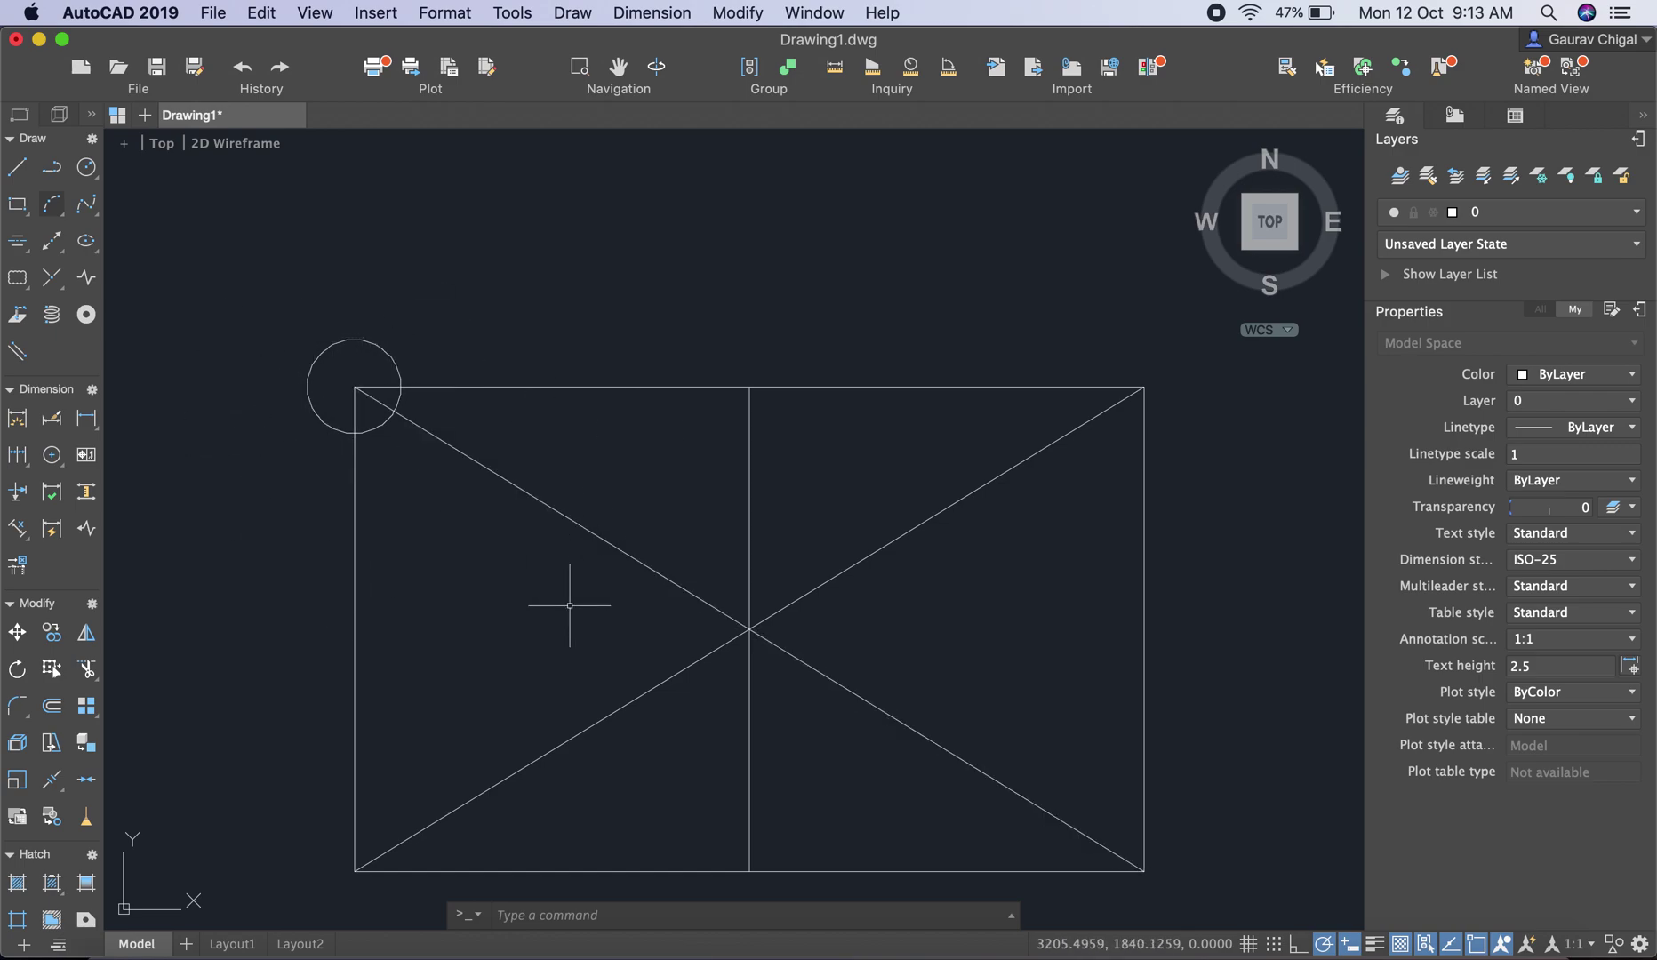
pyautogui.moveTo(573, 640)
pyautogui.keyDown('shift'); pyautogui.mouseDown(button='middle')
pyautogui.moveTo(580, 603)
pyautogui.moveTo(617, 607)
pyautogui.mouseUp(button='middle'); pyautogui.keyUp('shift')
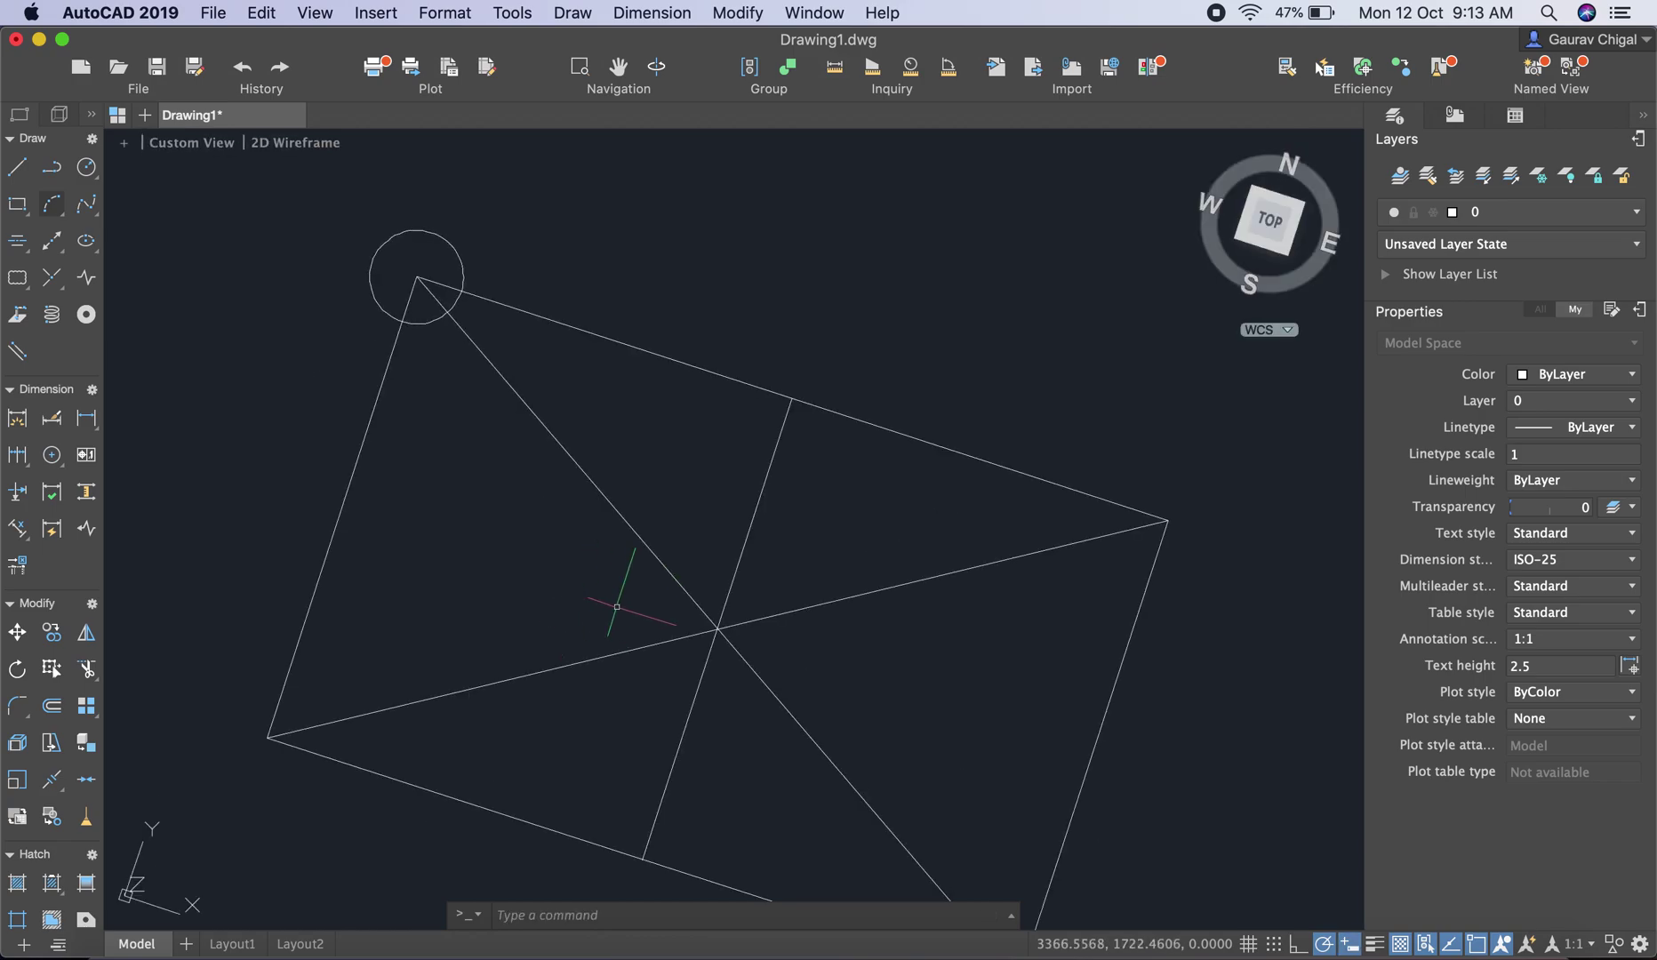
pyautogui.press('super+a')
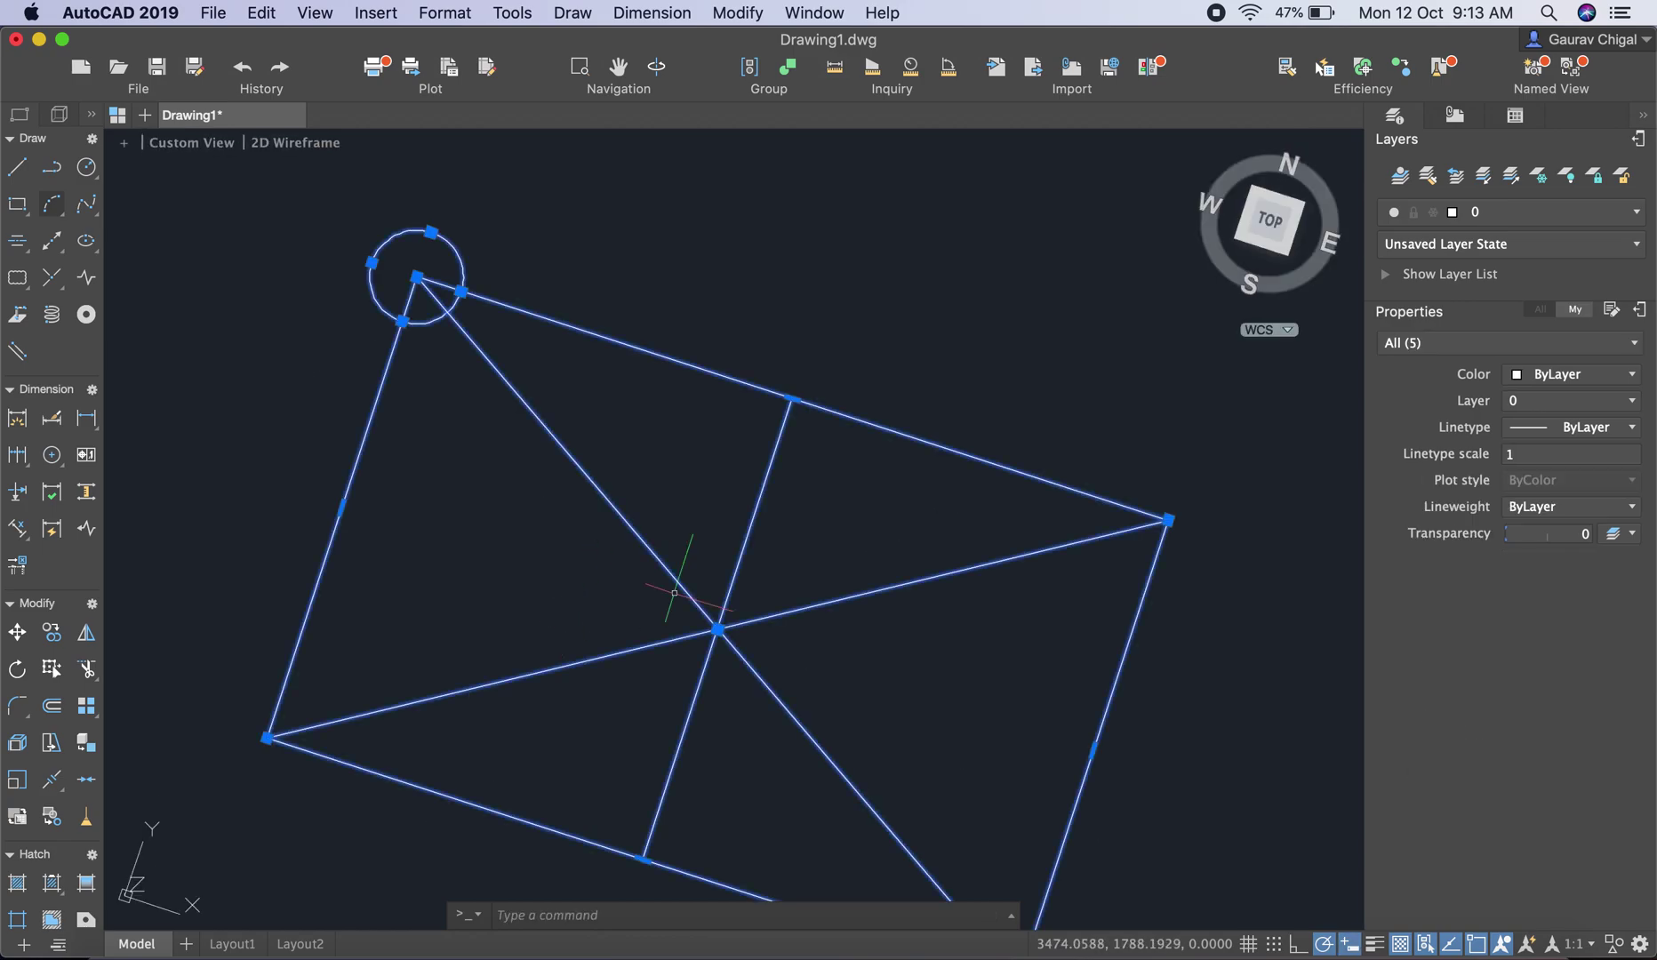
pyautogui.press('Escape')
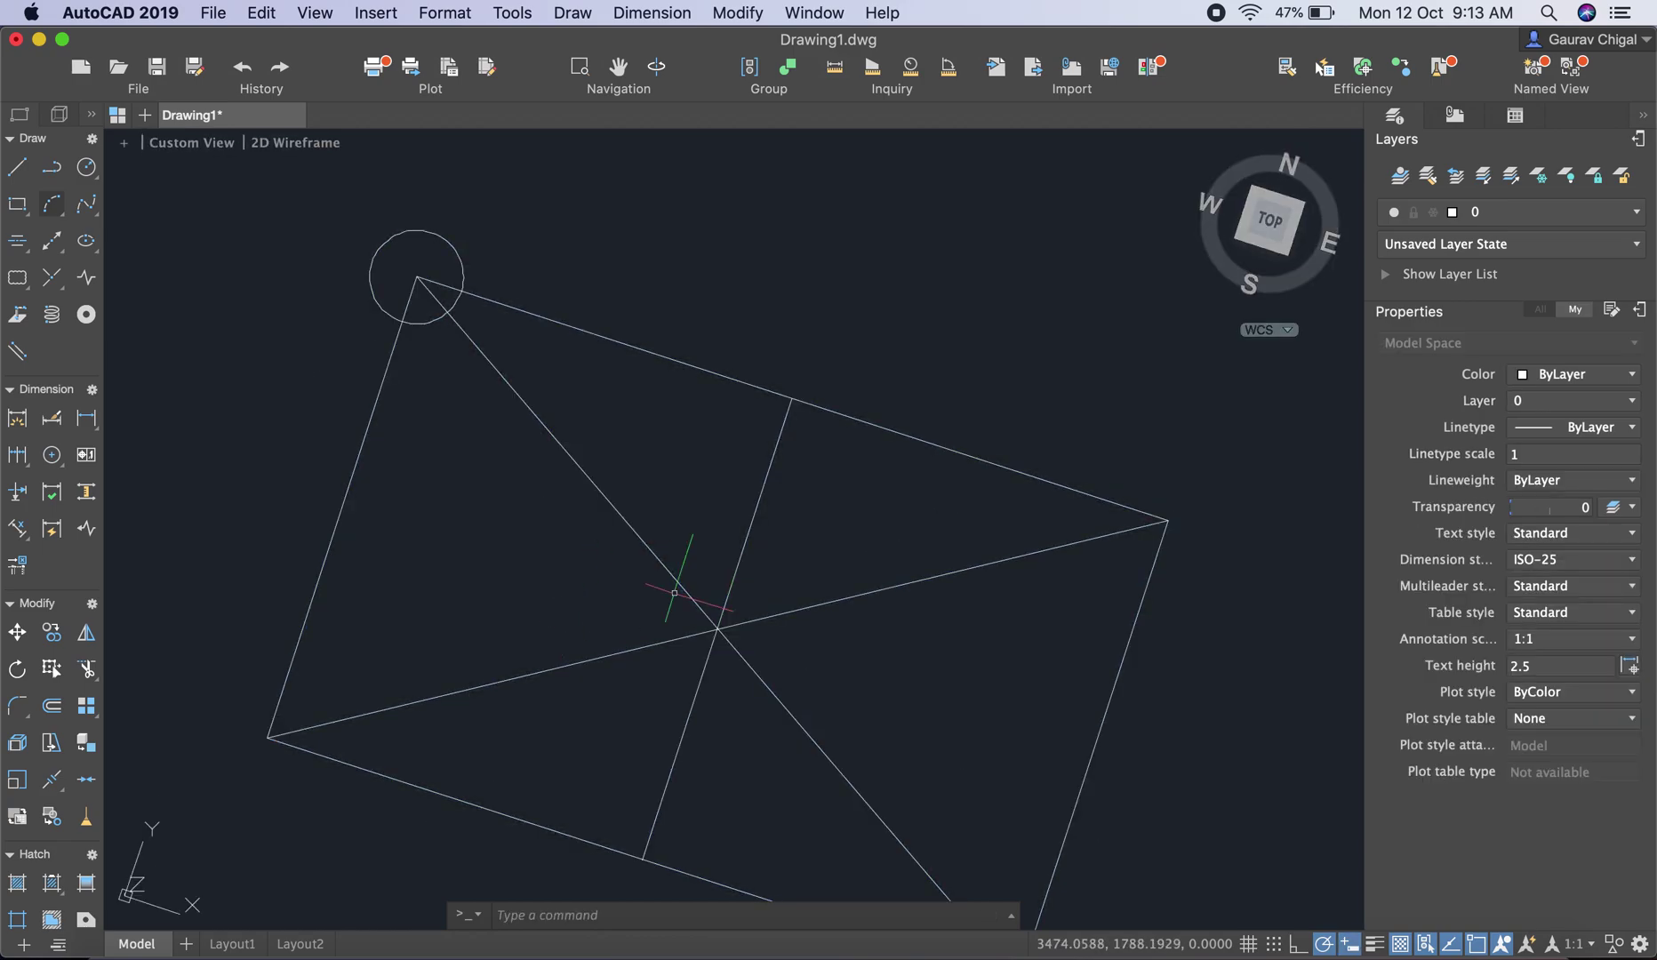
pyautogui.click(1284, 245)
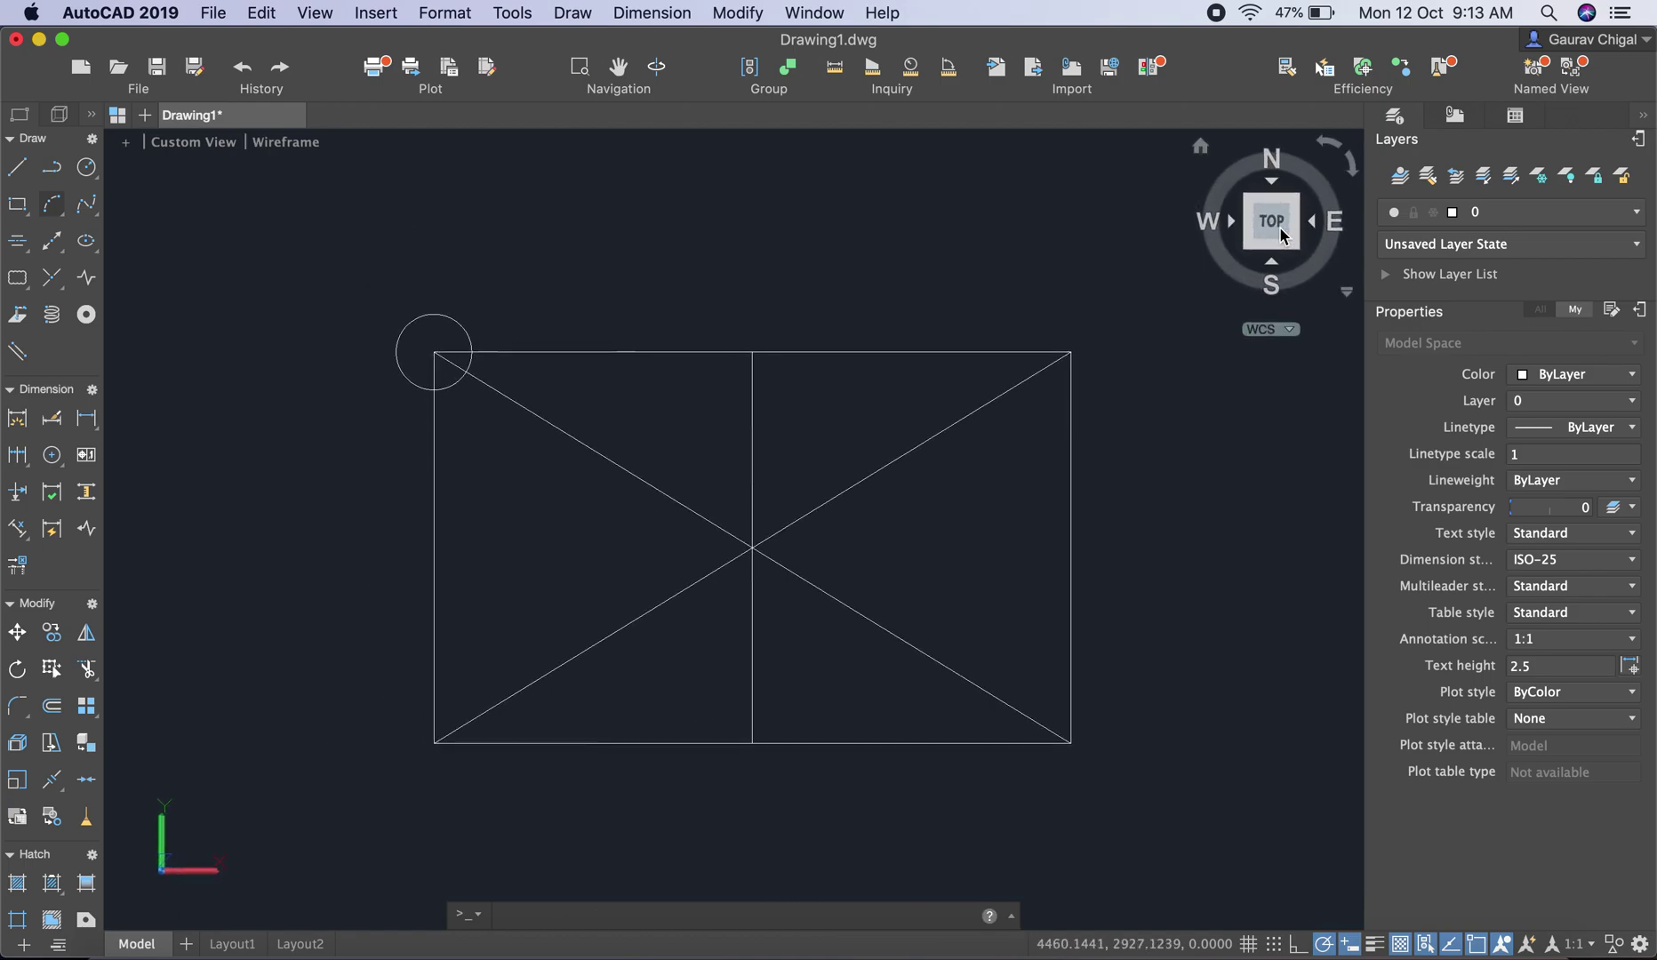
pyautogui.click(745, 13)
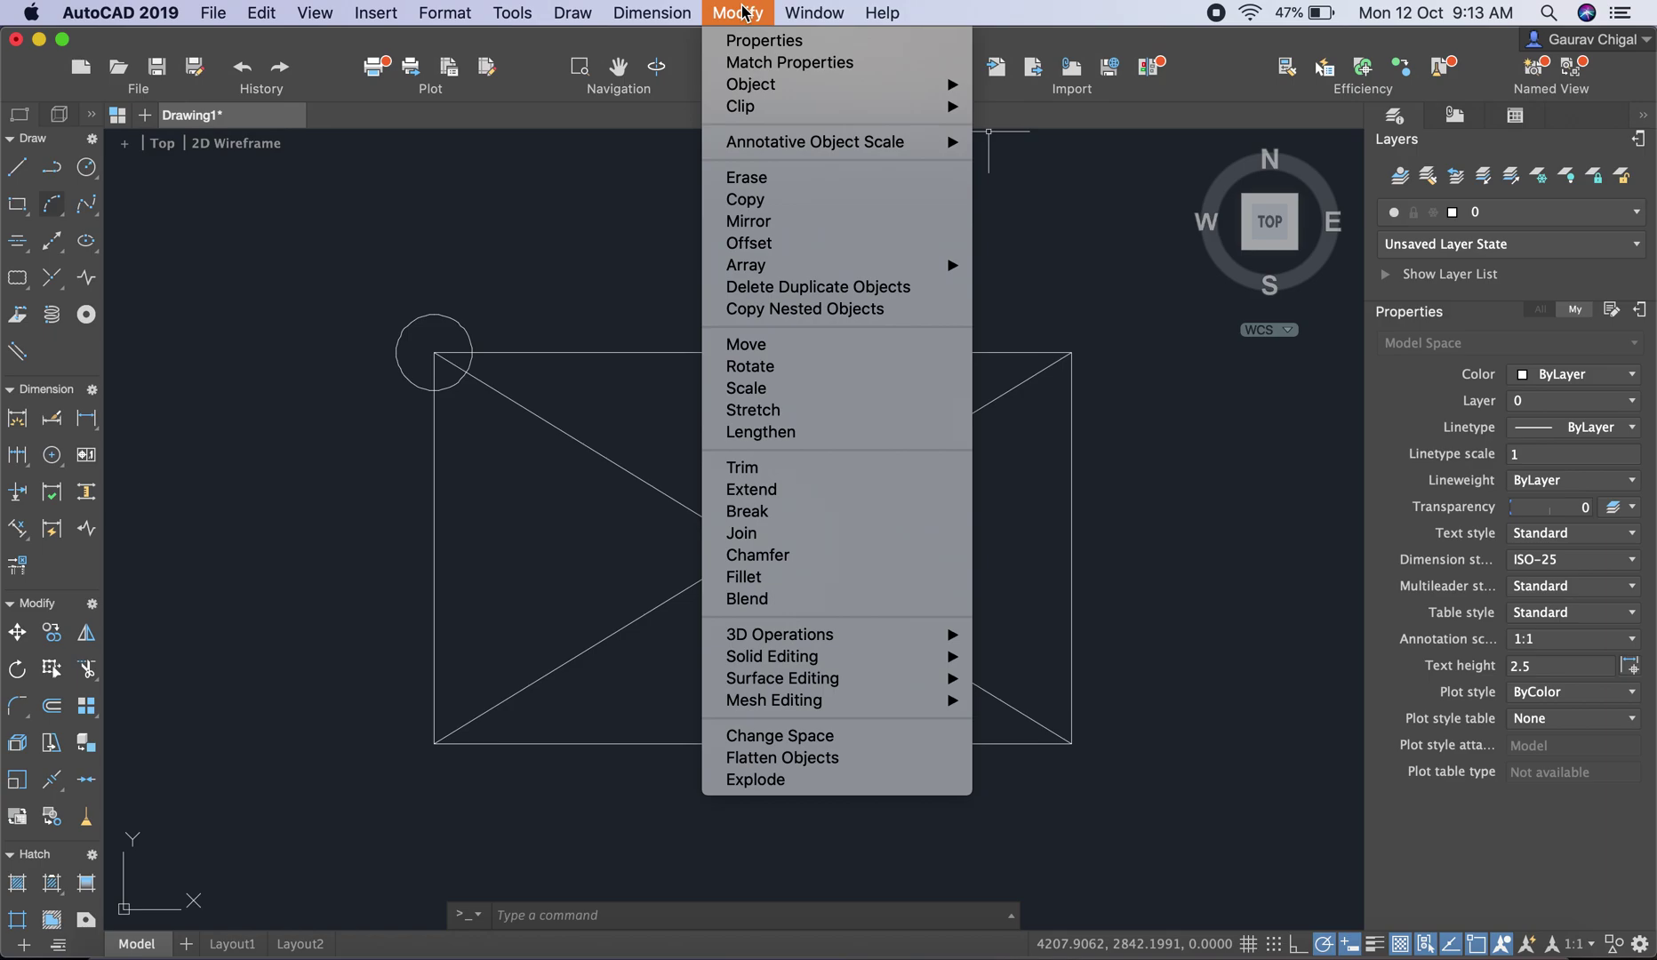
pyautogui.click(805, 474)
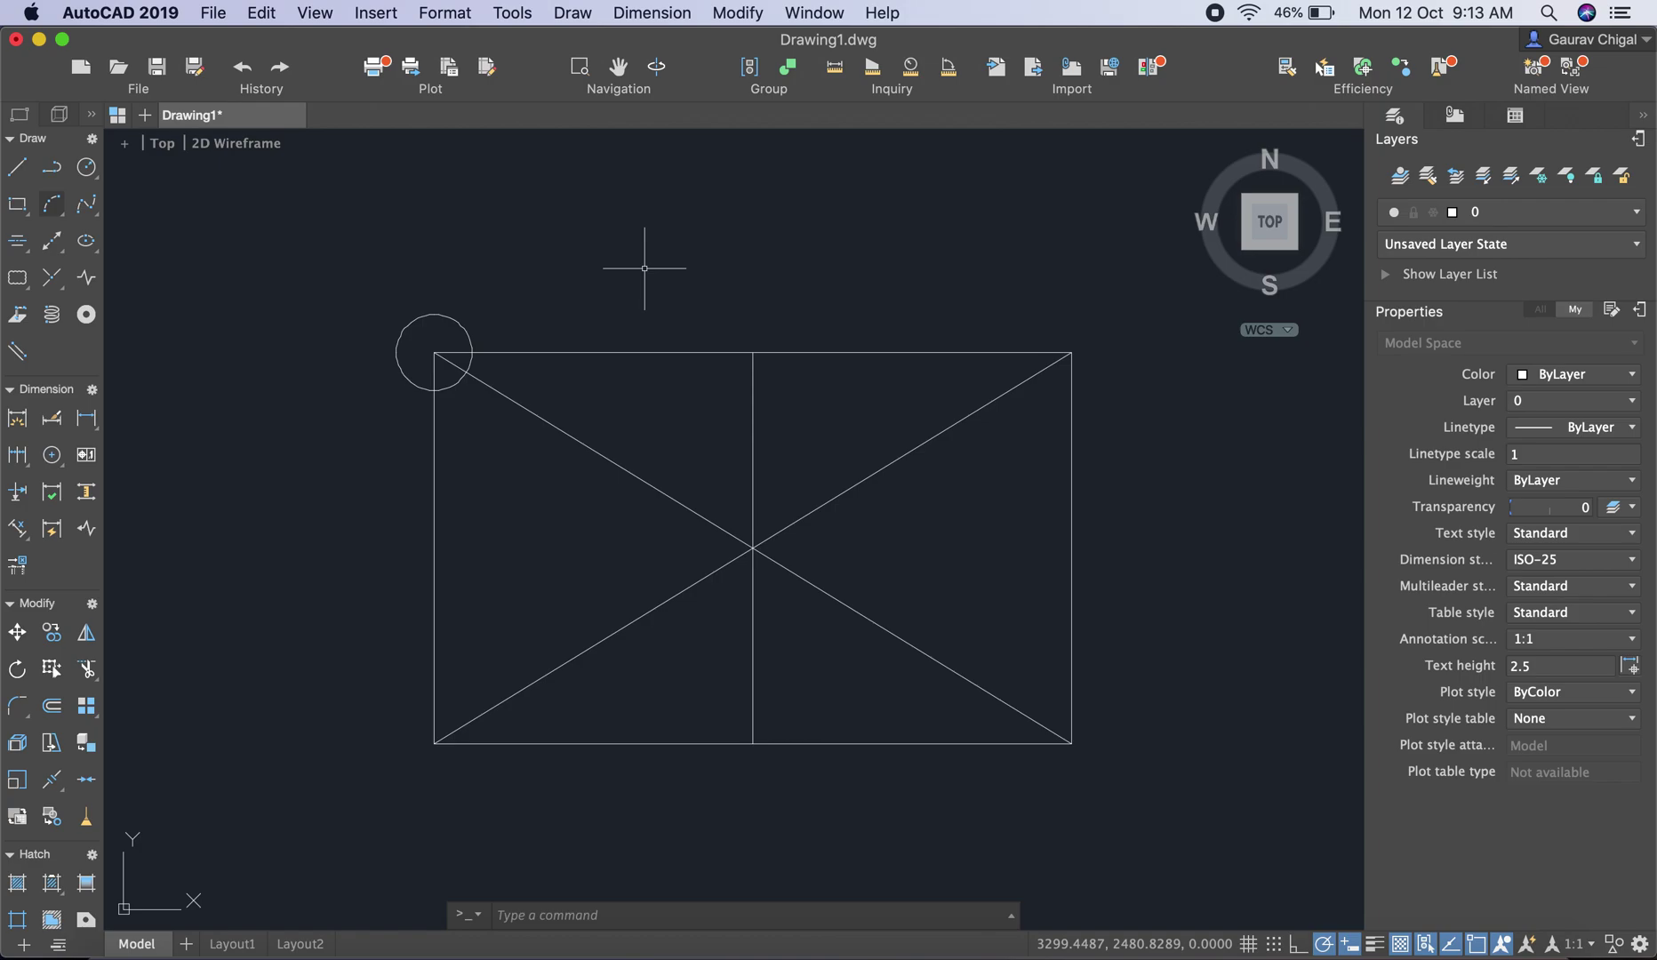
pyautogui.write('tr')
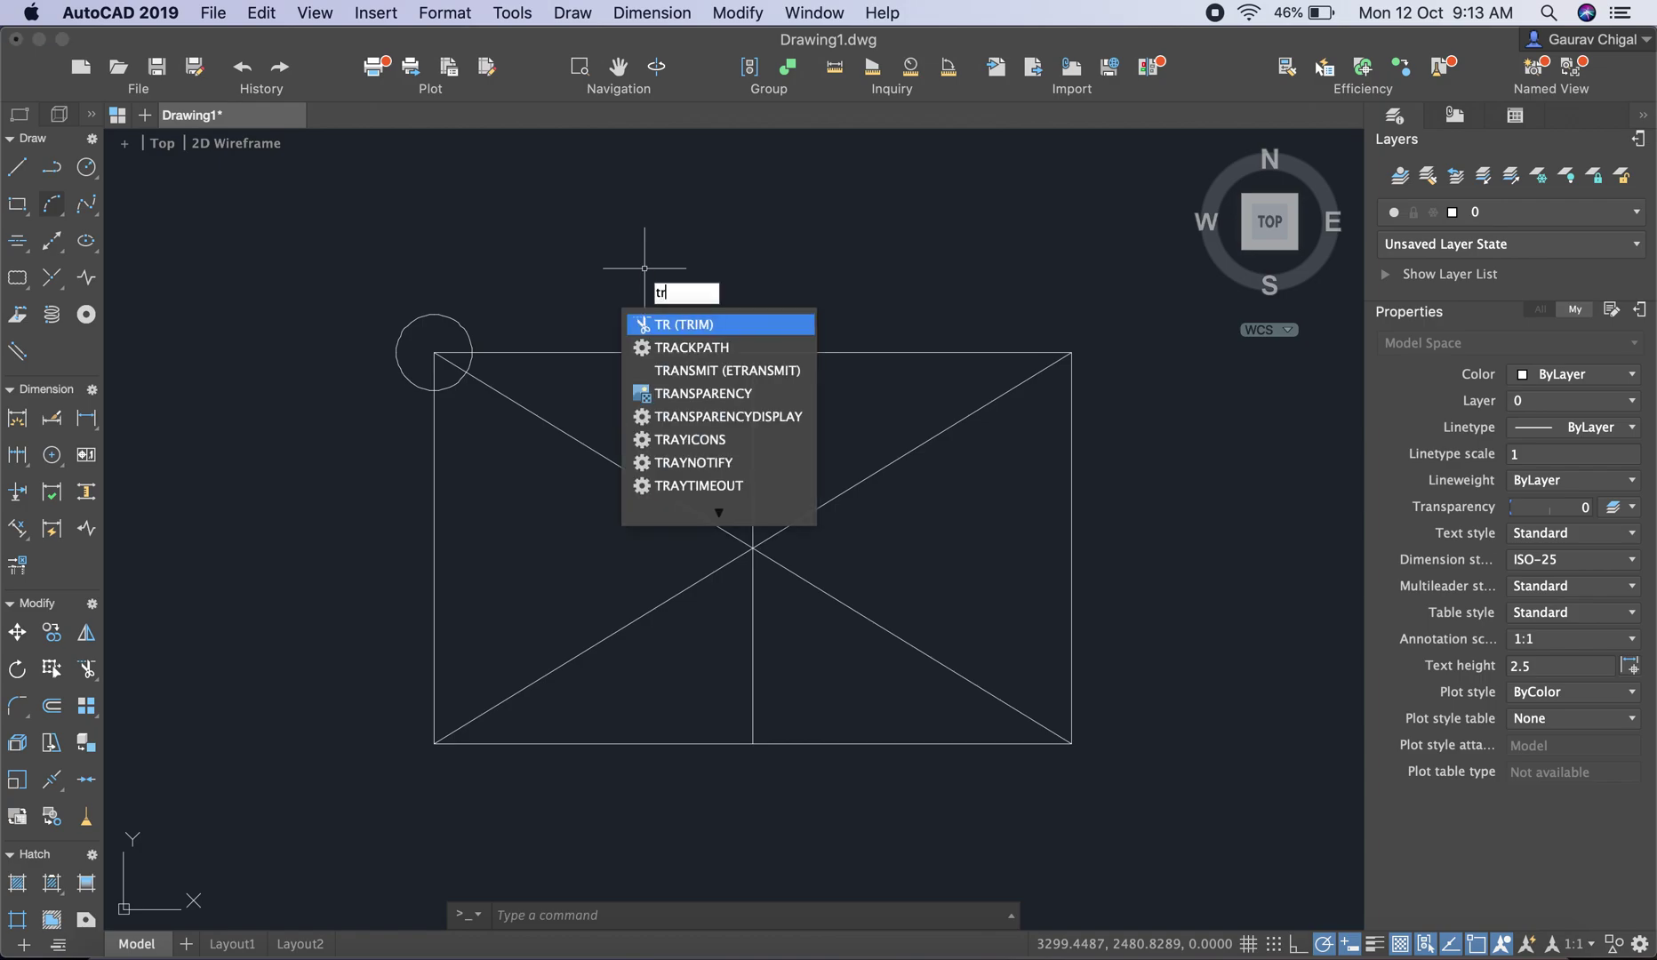
pyautogui.click(738, 13)
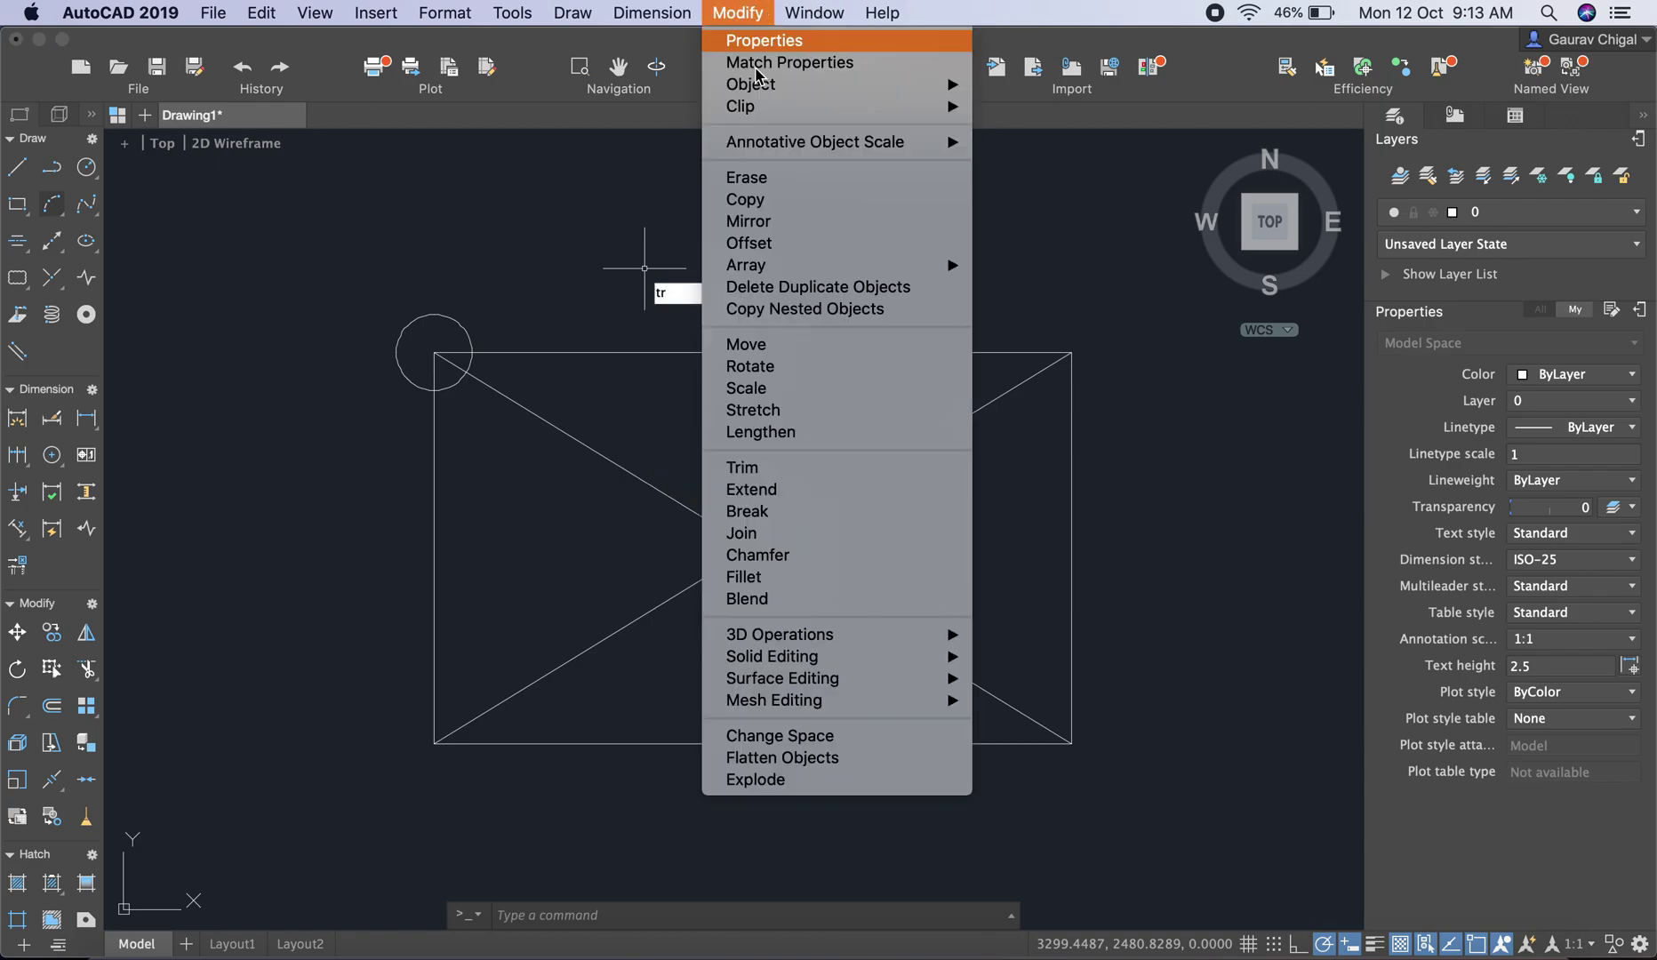
pyautogui.click(760, 474)
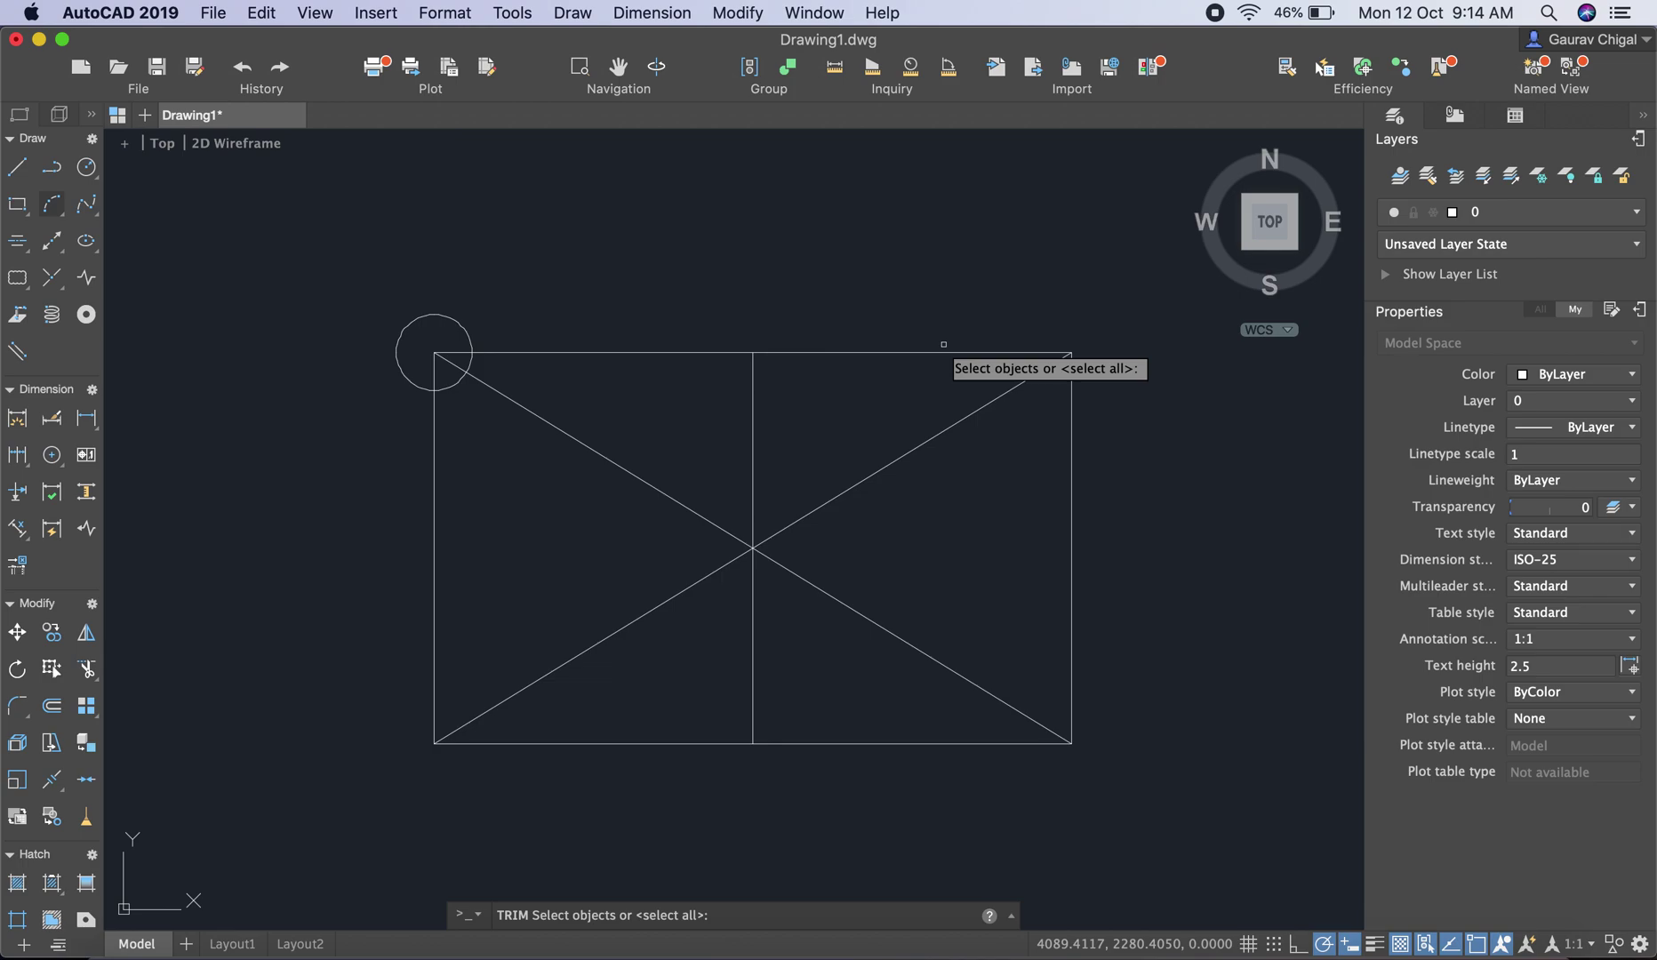
pyautogui.press('Return')
pyautogui.press('Return')
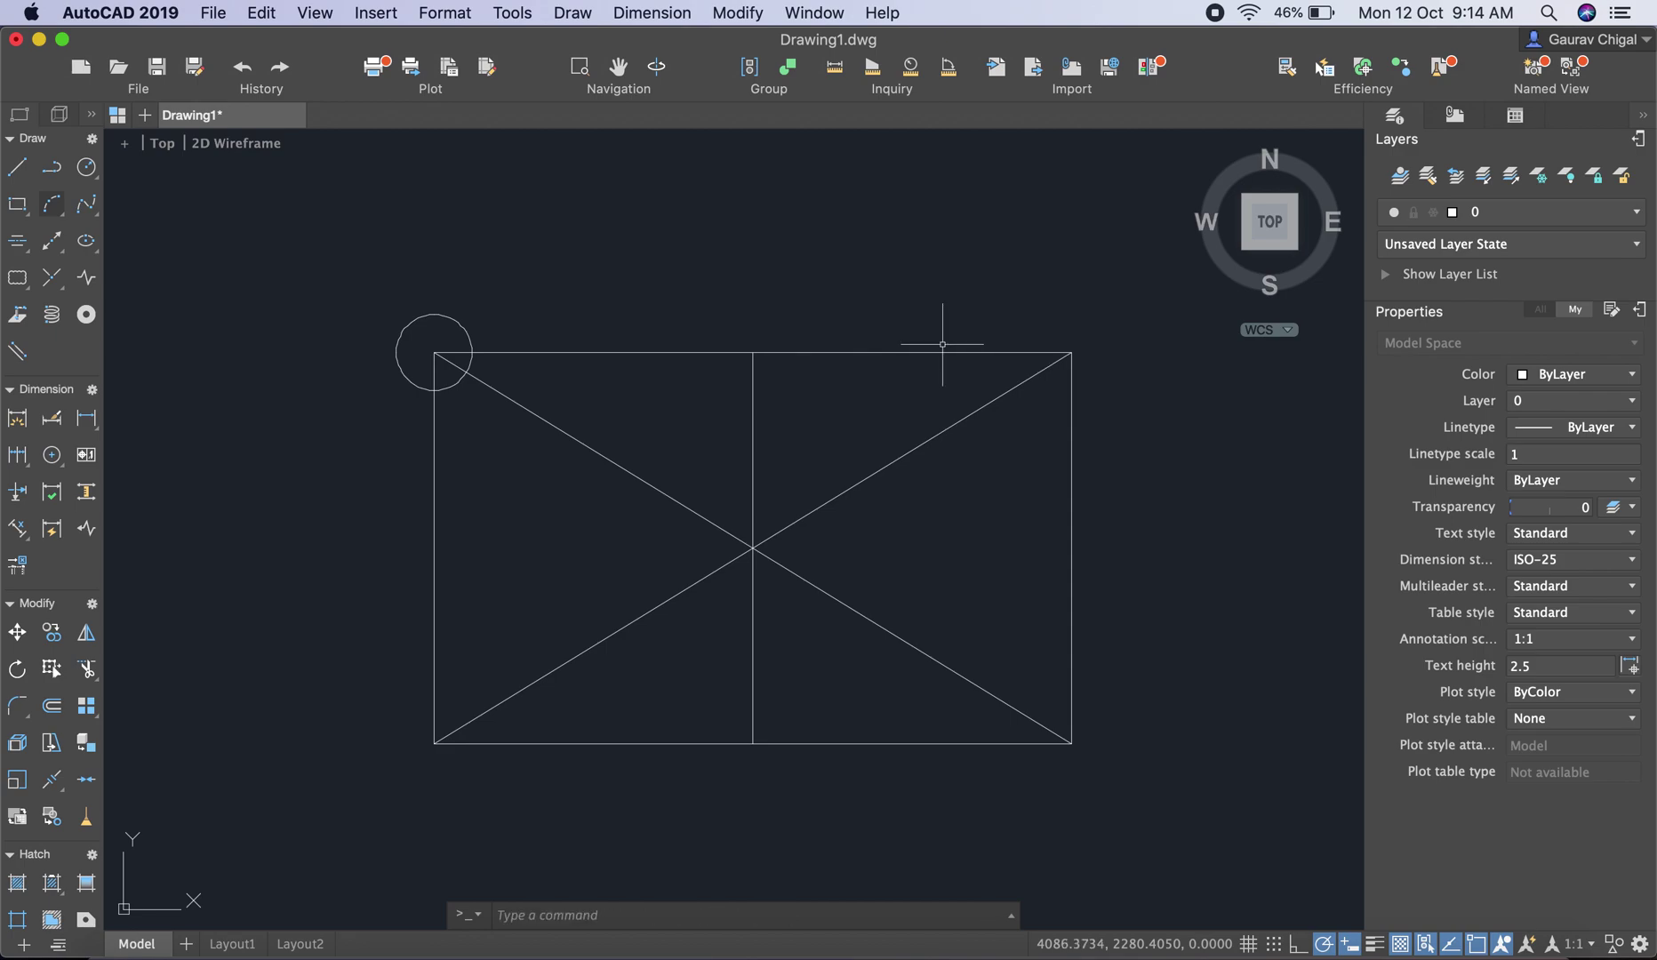
# Step: Trim the rectangle's top edge and the upper-left diagonal outside the circle, plus the upper-right diagonal and the upper half of the vertical line
pyautogui.write('tr')
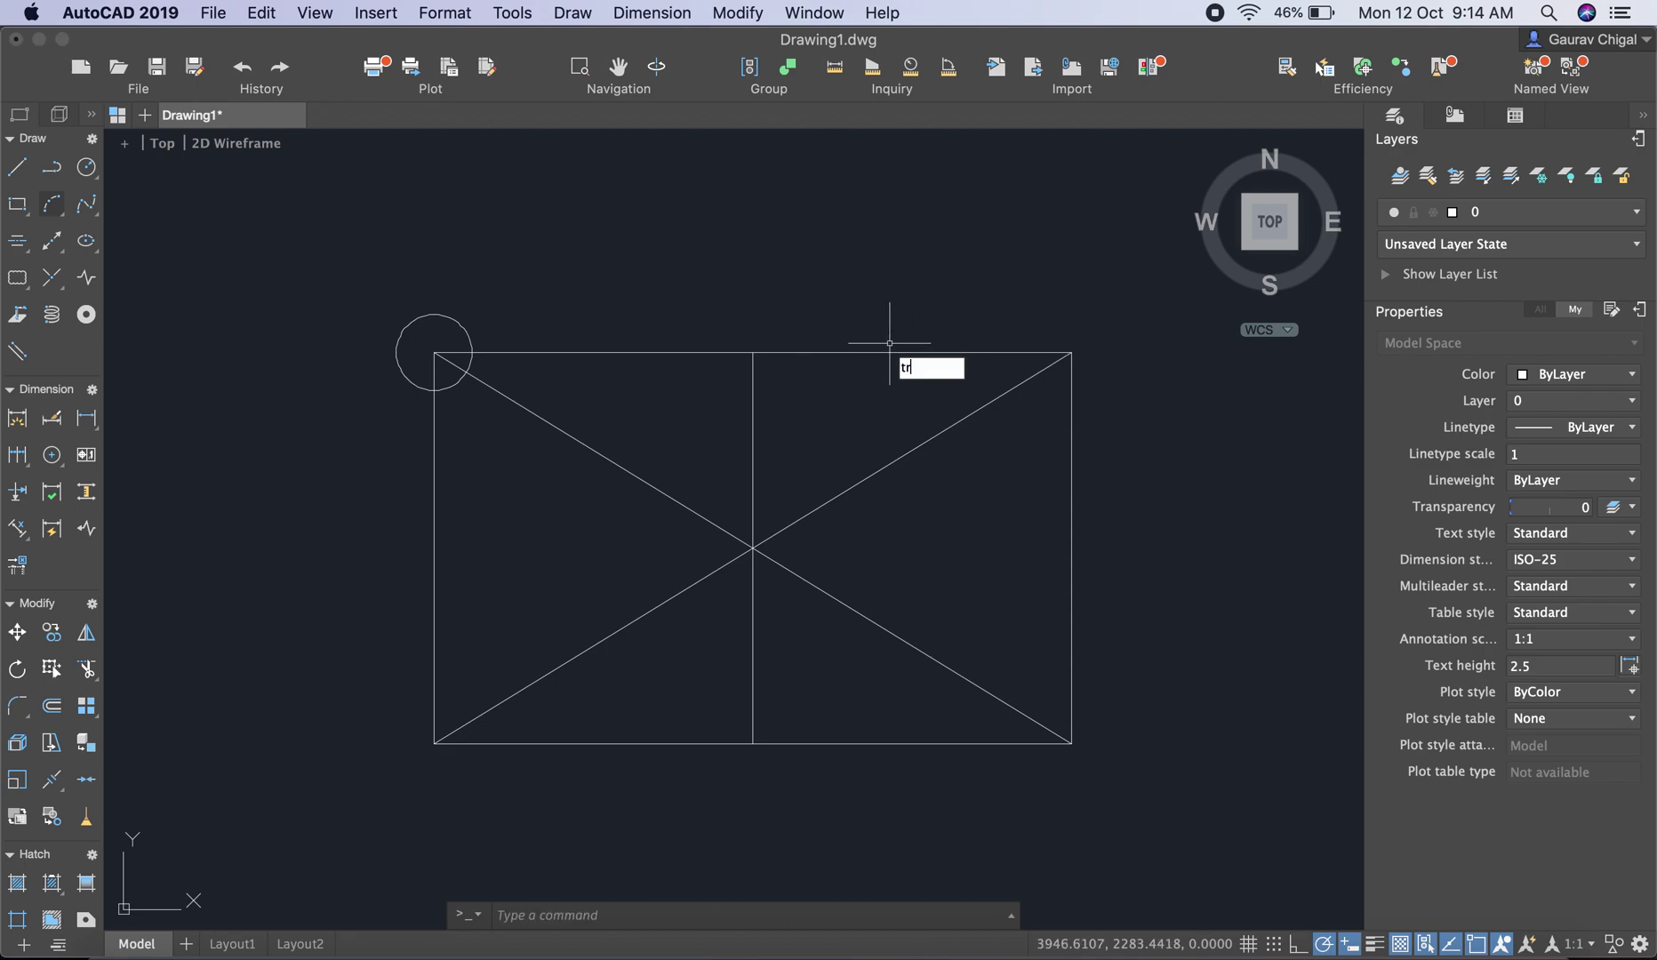
pyautogui.press('Return')
pyautogui.press('Return')
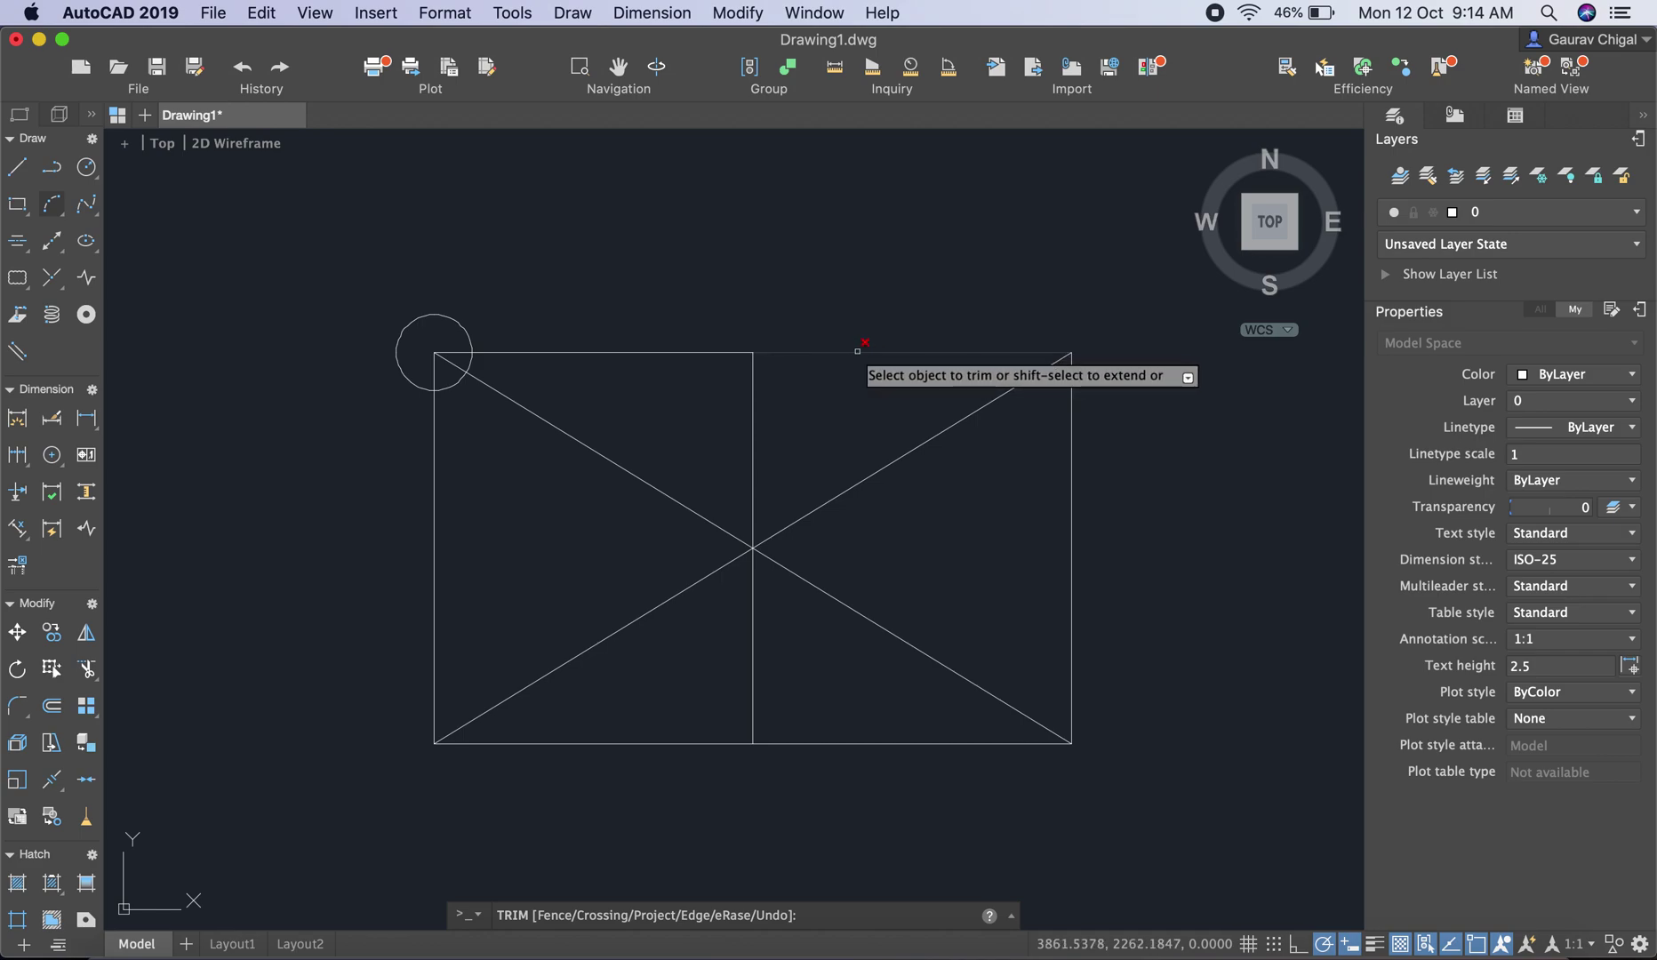
pyautogui.click(857, 351)
pyautogui.click(901, 456)
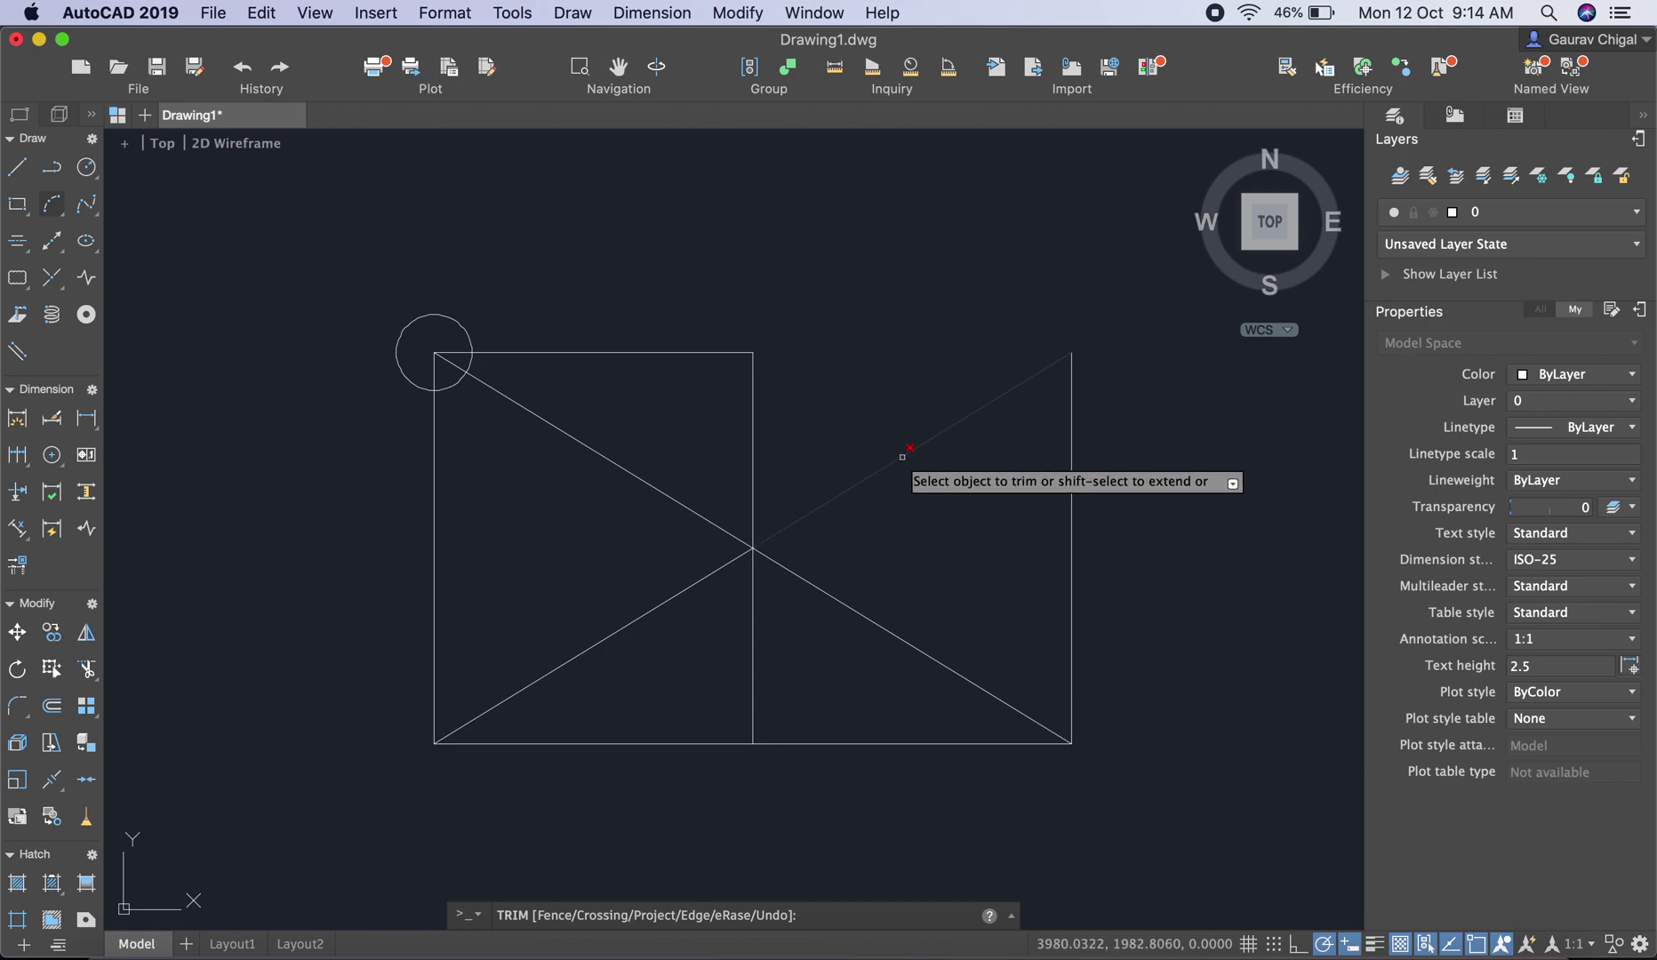
pyautogui.click(753, 406)
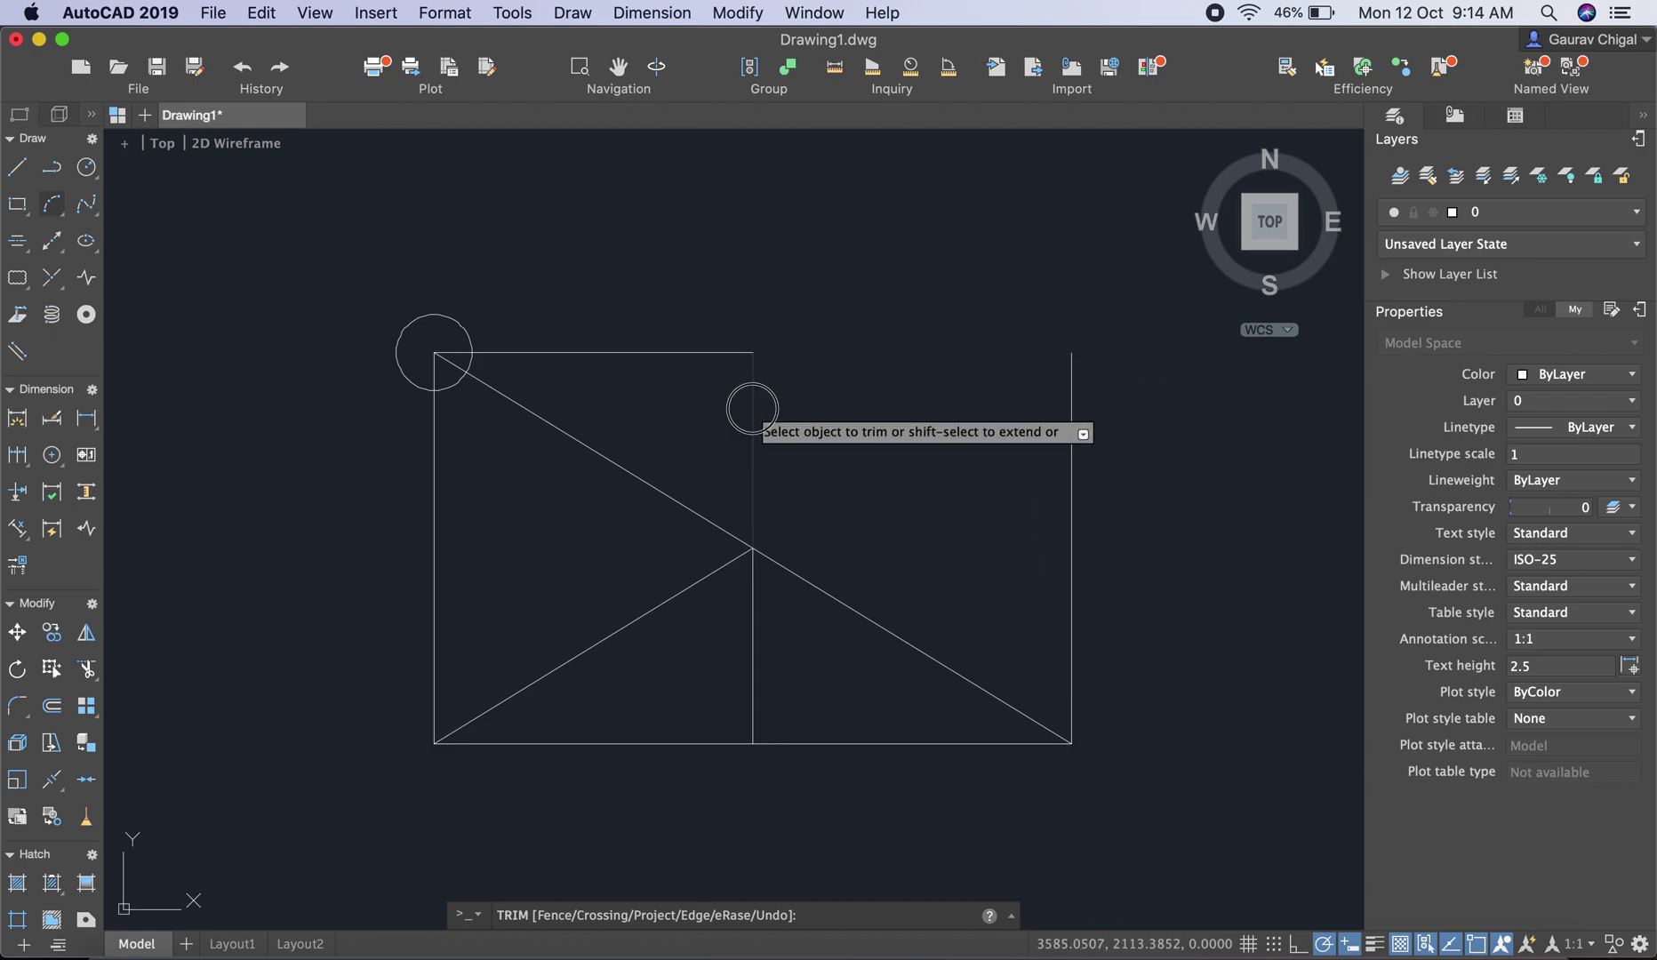
pyautogui.click(607, 458)
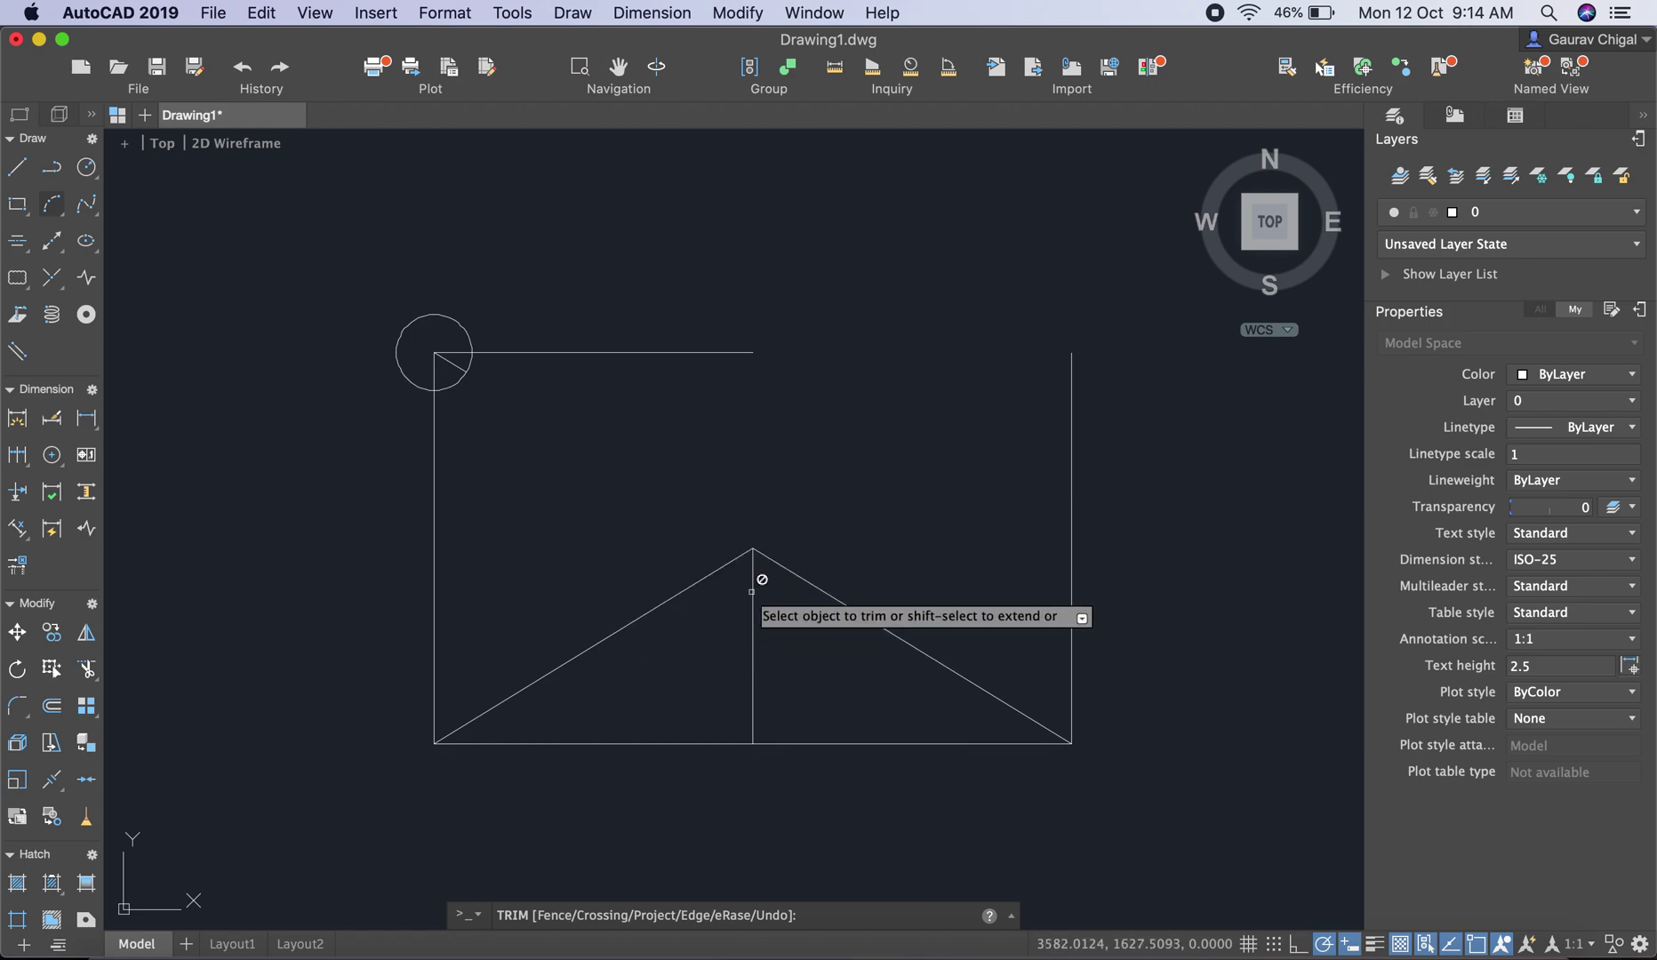
pyautogui.click(675, 350)
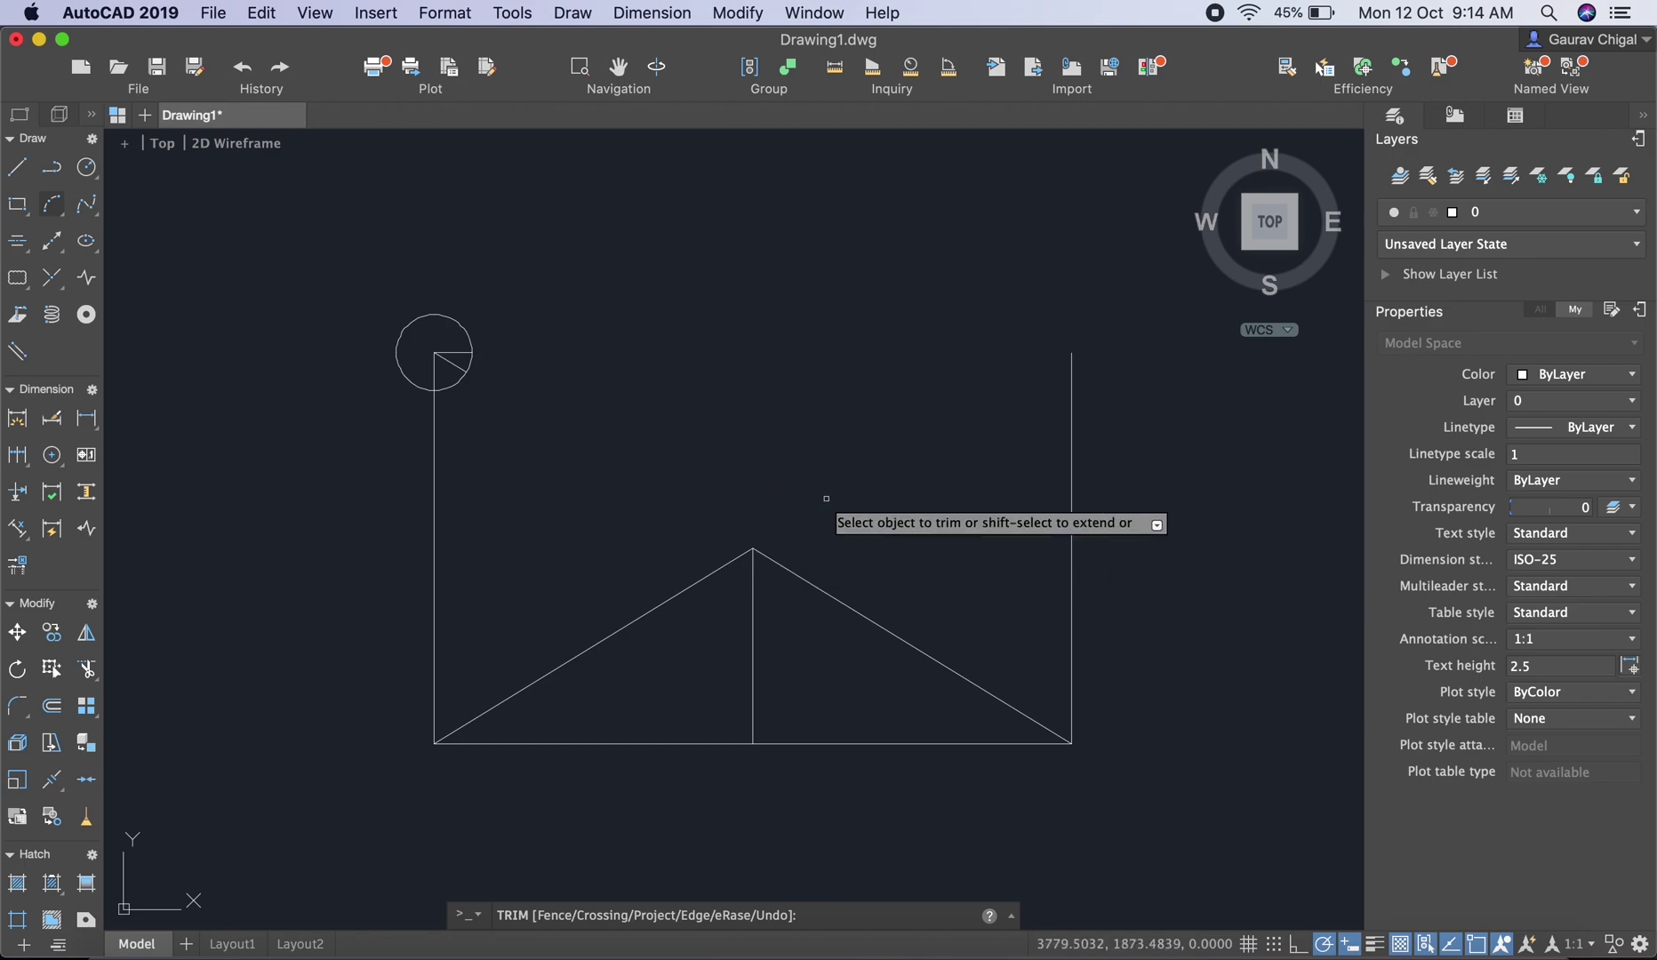
pyautogui.press('Return')
# Step: Undo the trims of the rectangle's top edge, the diagonals and the vertical centre line
pyautogui.press('super+z')
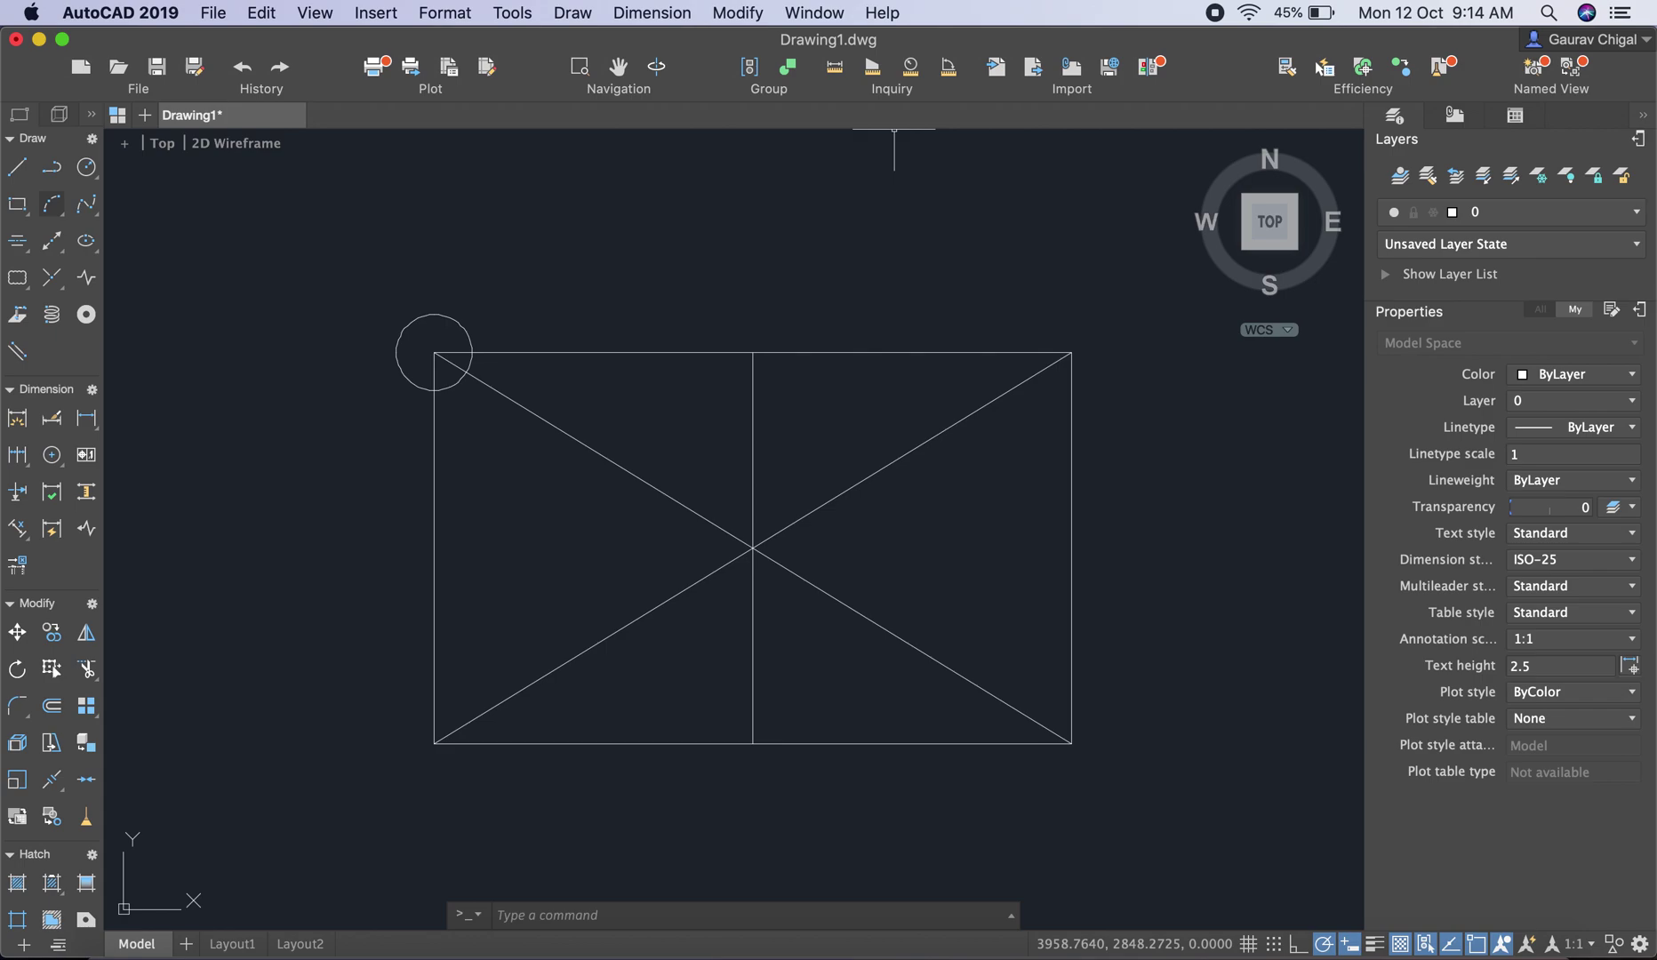
pyautogui.write('tr')
pyautogui.press('Return')
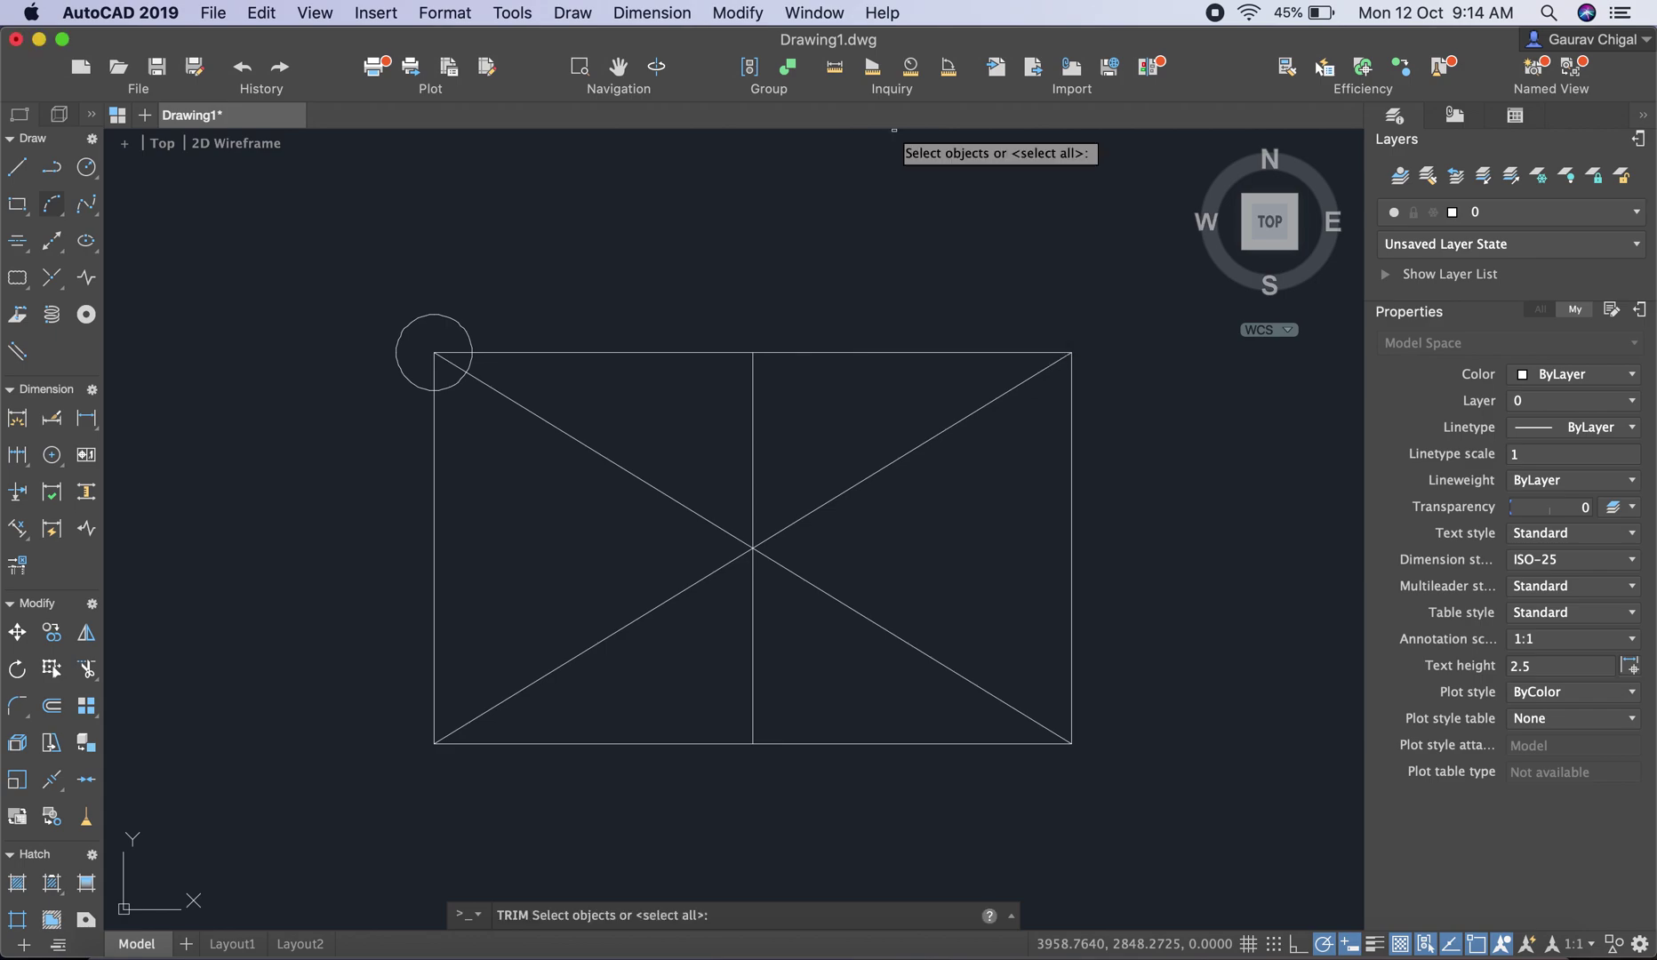
pyautogui.press('Return')
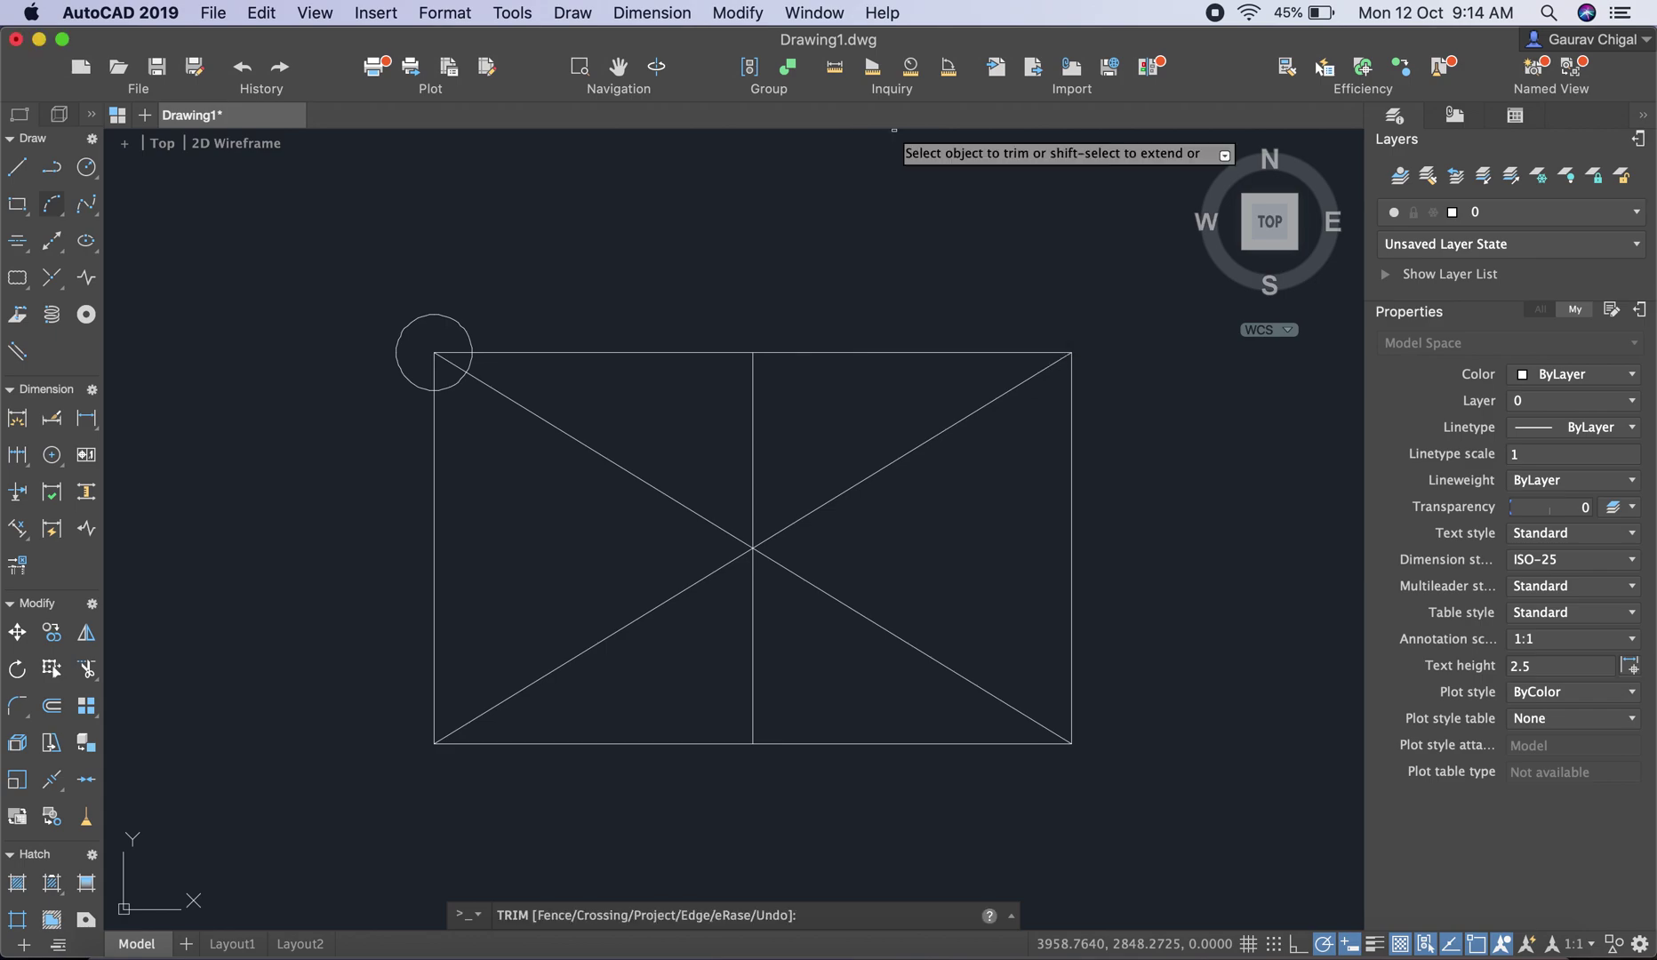
pyautogui.press('Escape')
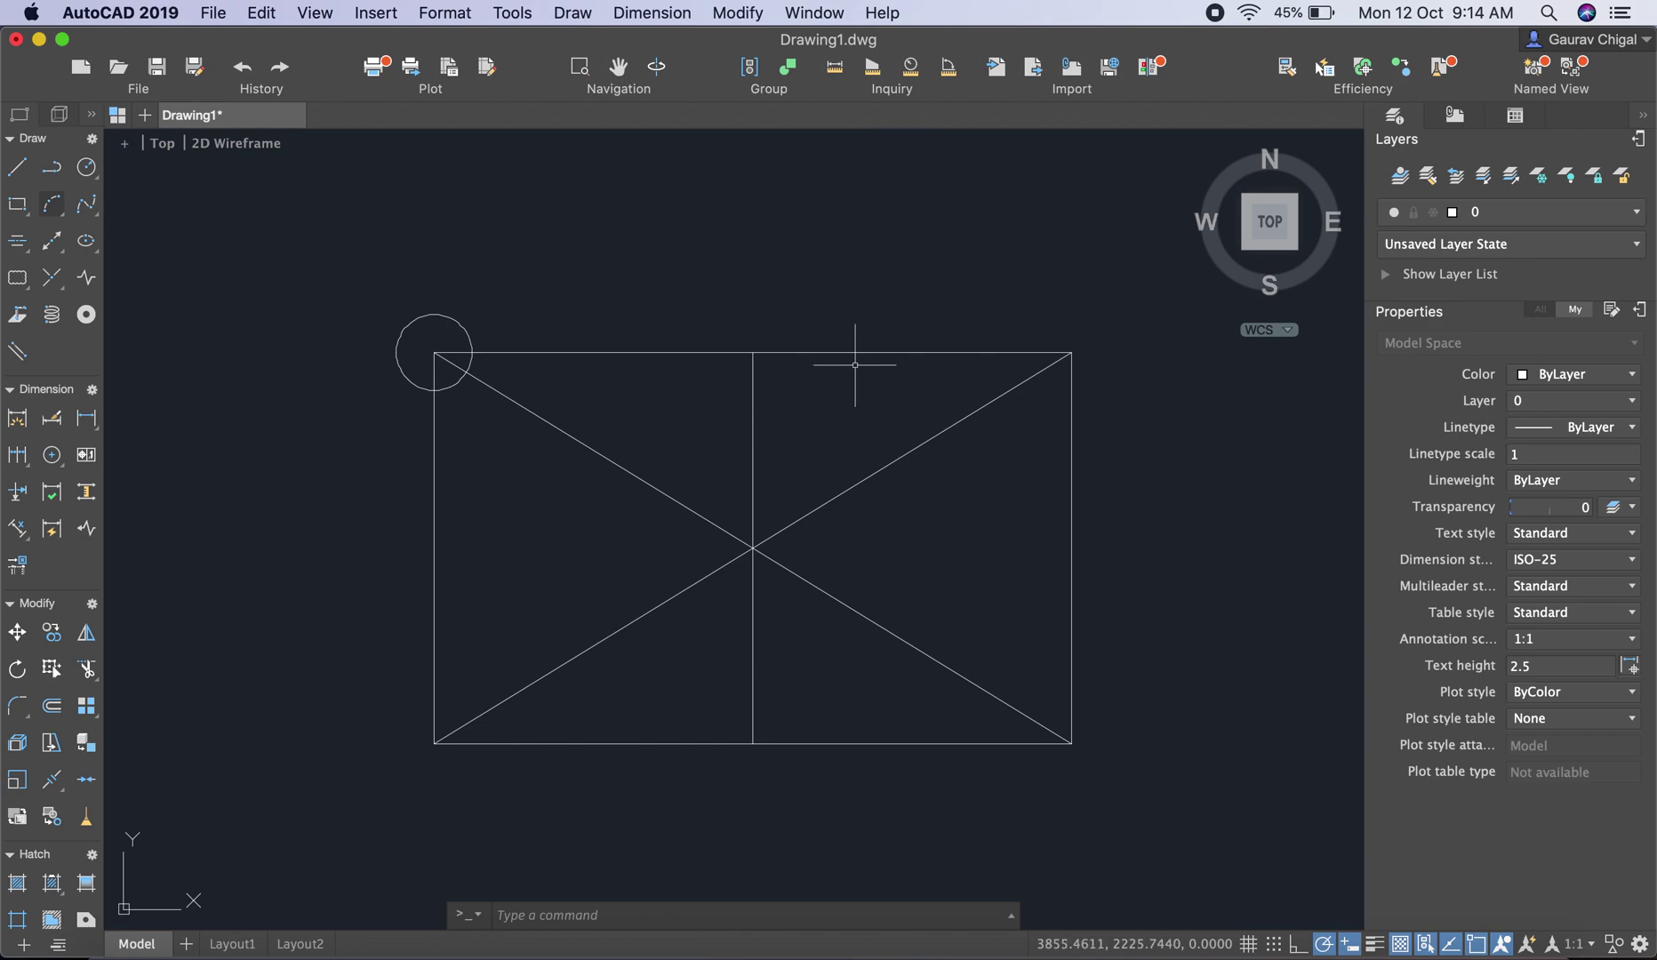
# Step: Trim the right half of the rectangle's top edge, the lower-right diagonal half and the upper-left diagonal outside the circle
pyautogui.write('tr')
pyautogui.press('Return')
pyautogui.press('Return')
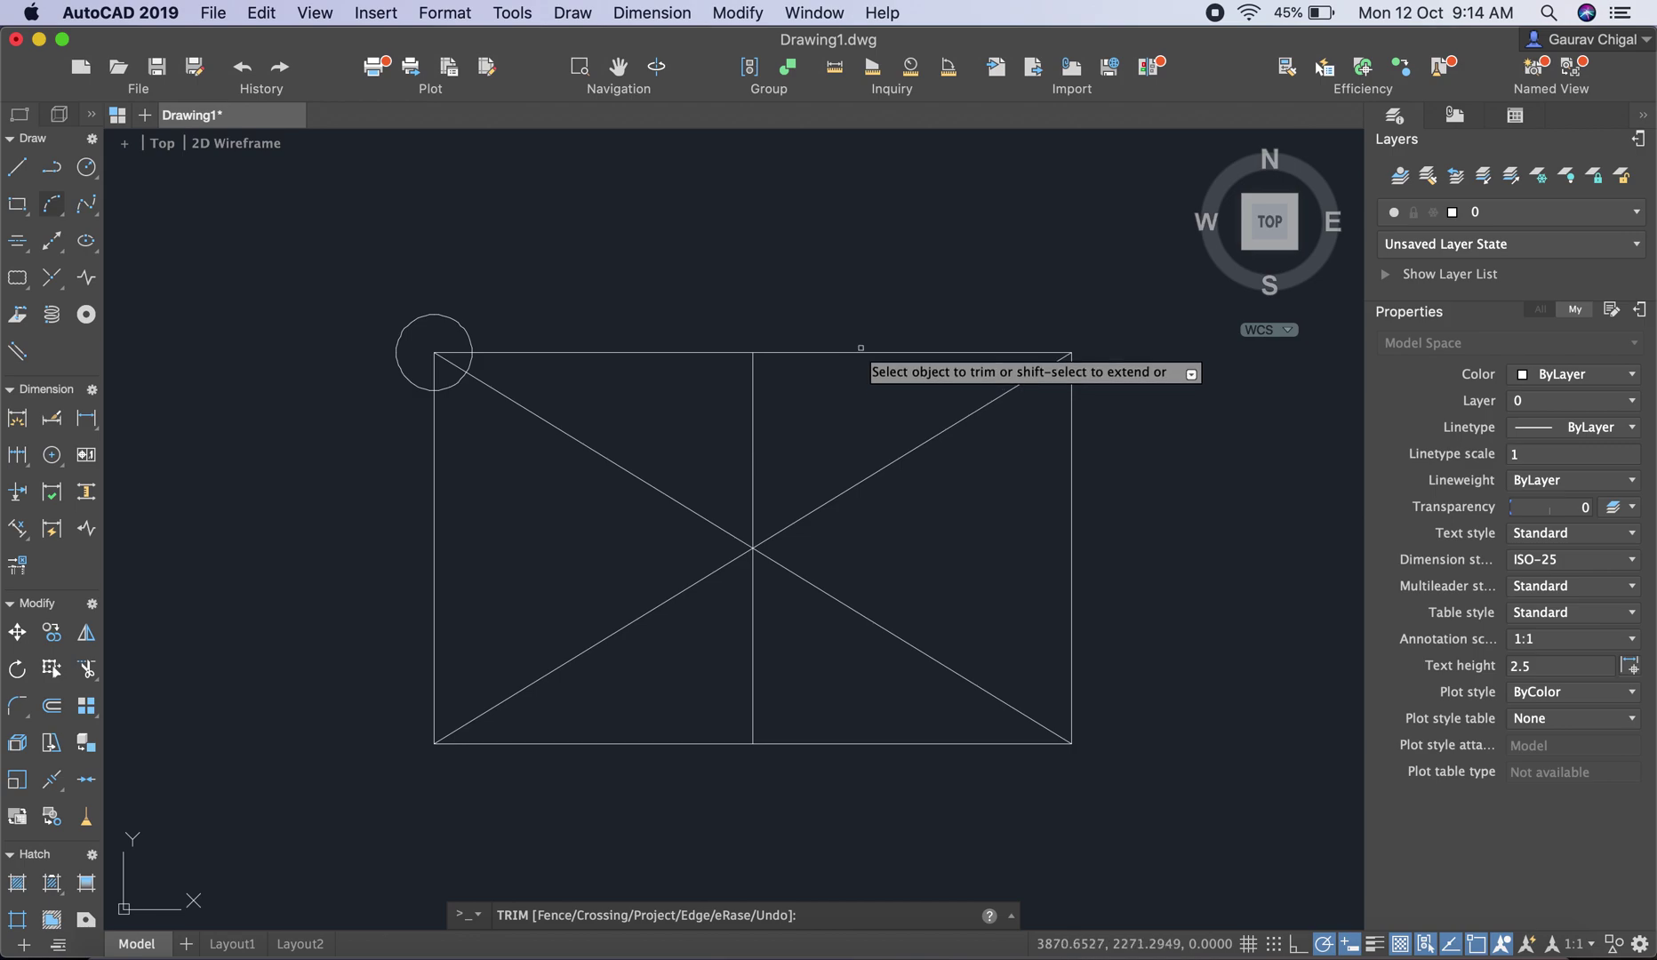
pyautogui.click(861, 348)
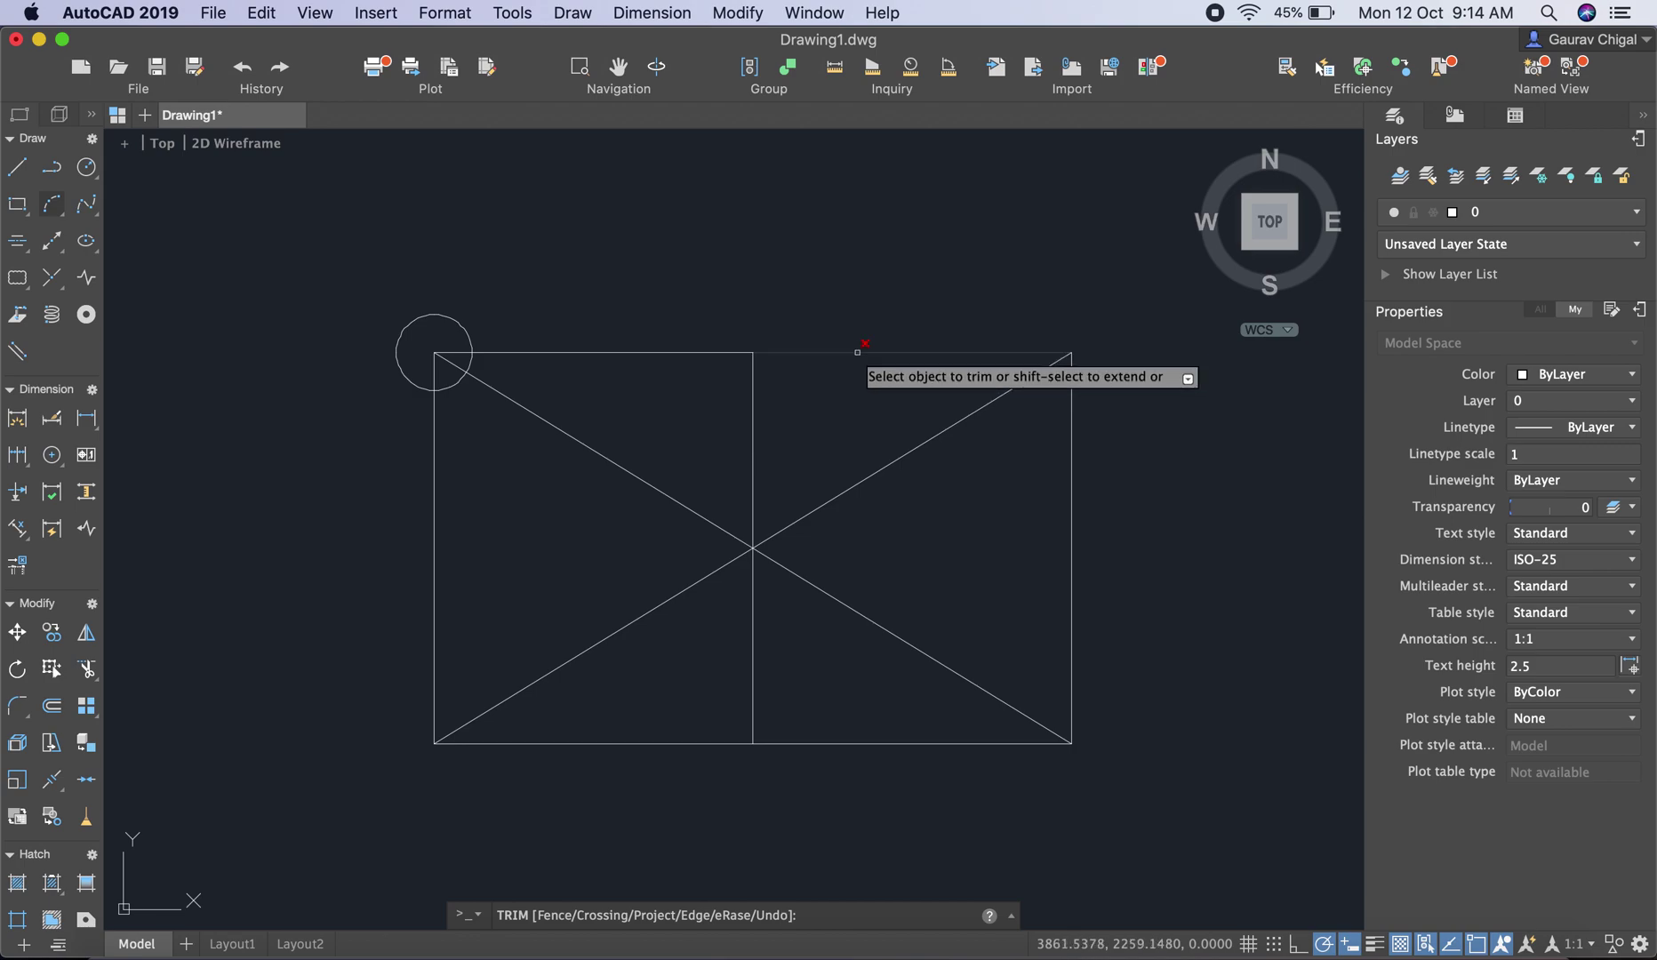
pyautogui.click(863, 613)
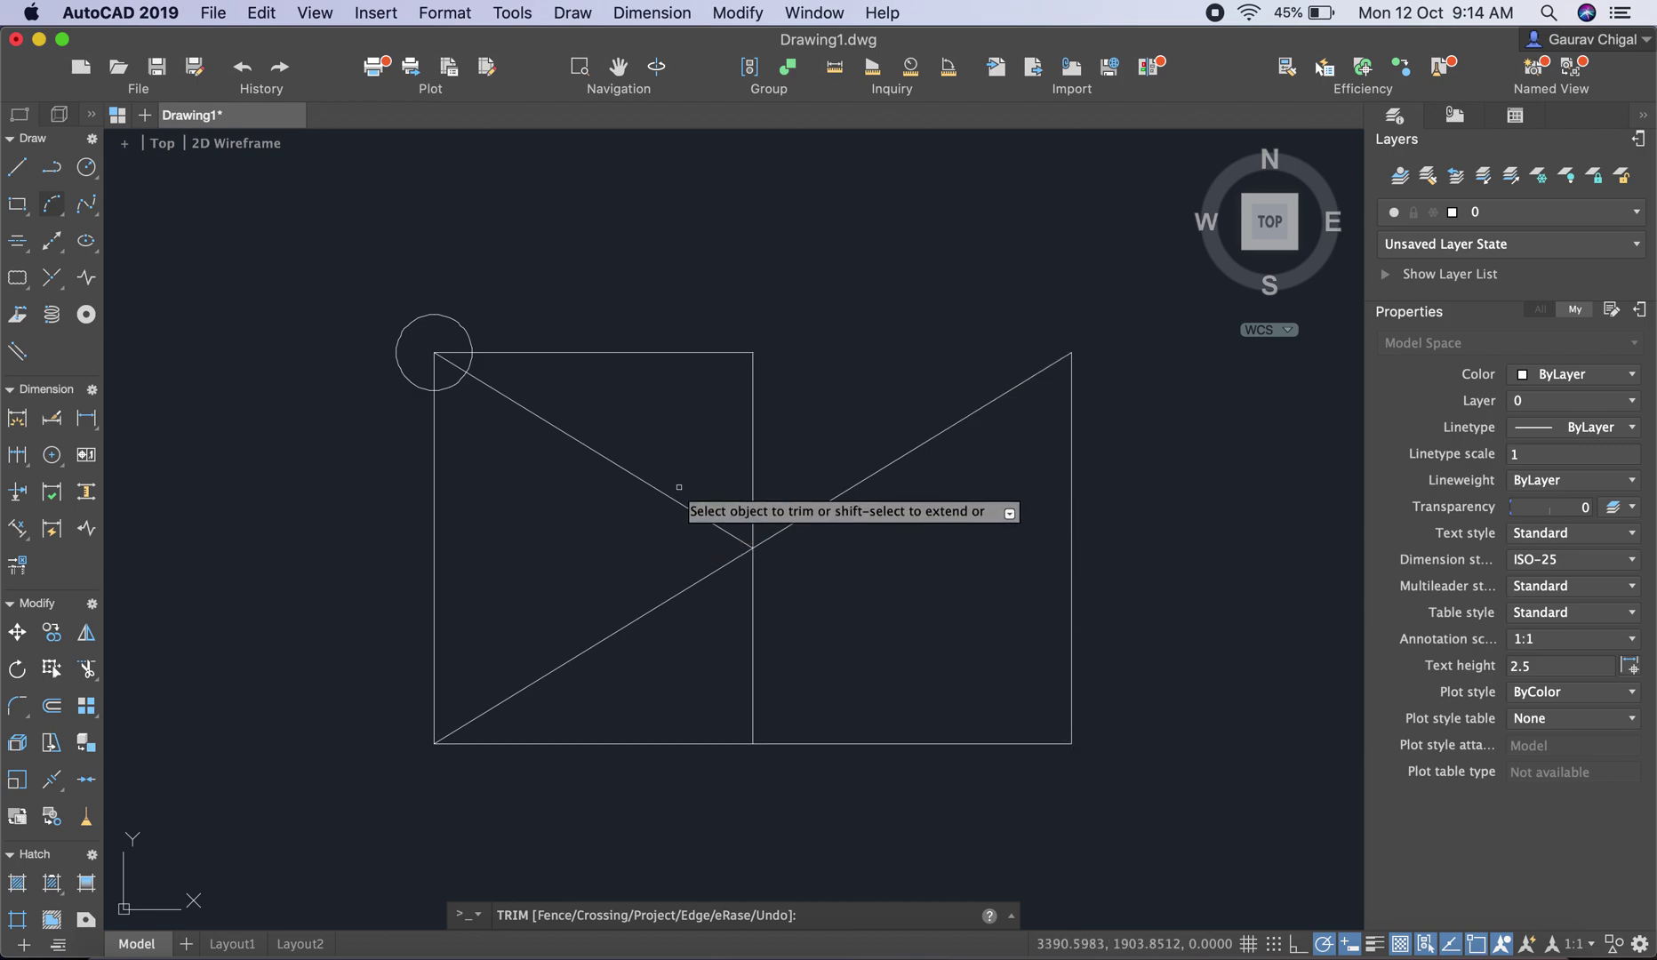
pyautogui.press('Escape')
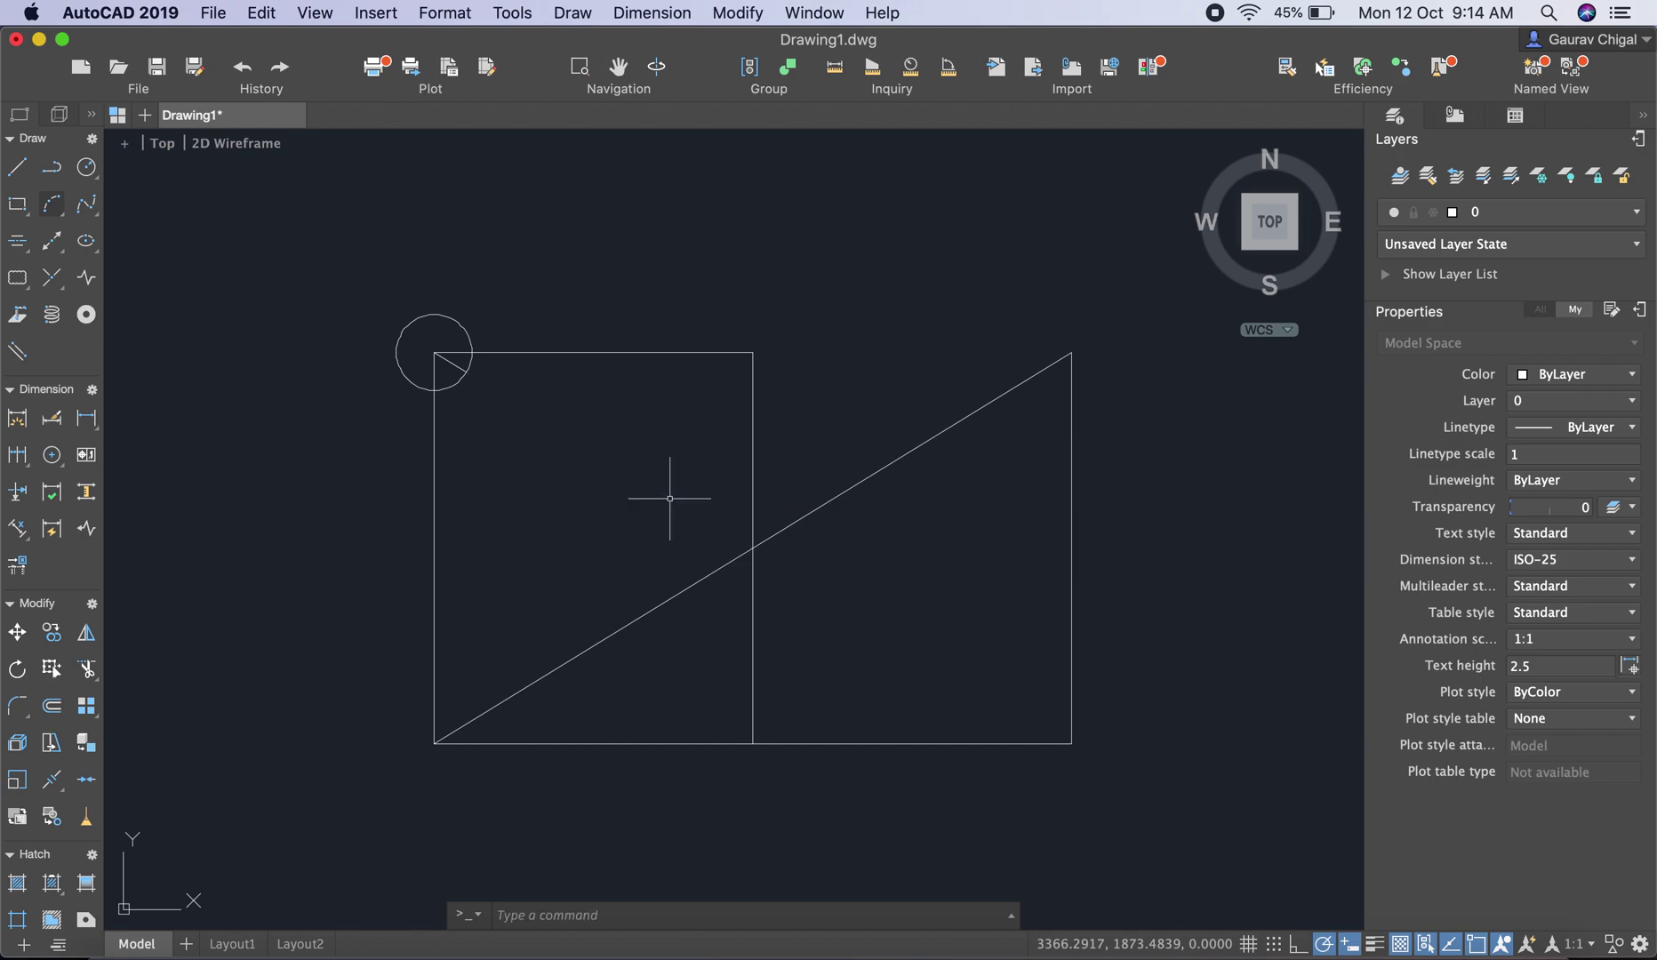
# Step: Undo the trims of the right top edge half and the upper-left to lower-right diagonal
pyautogui.press('super+z')
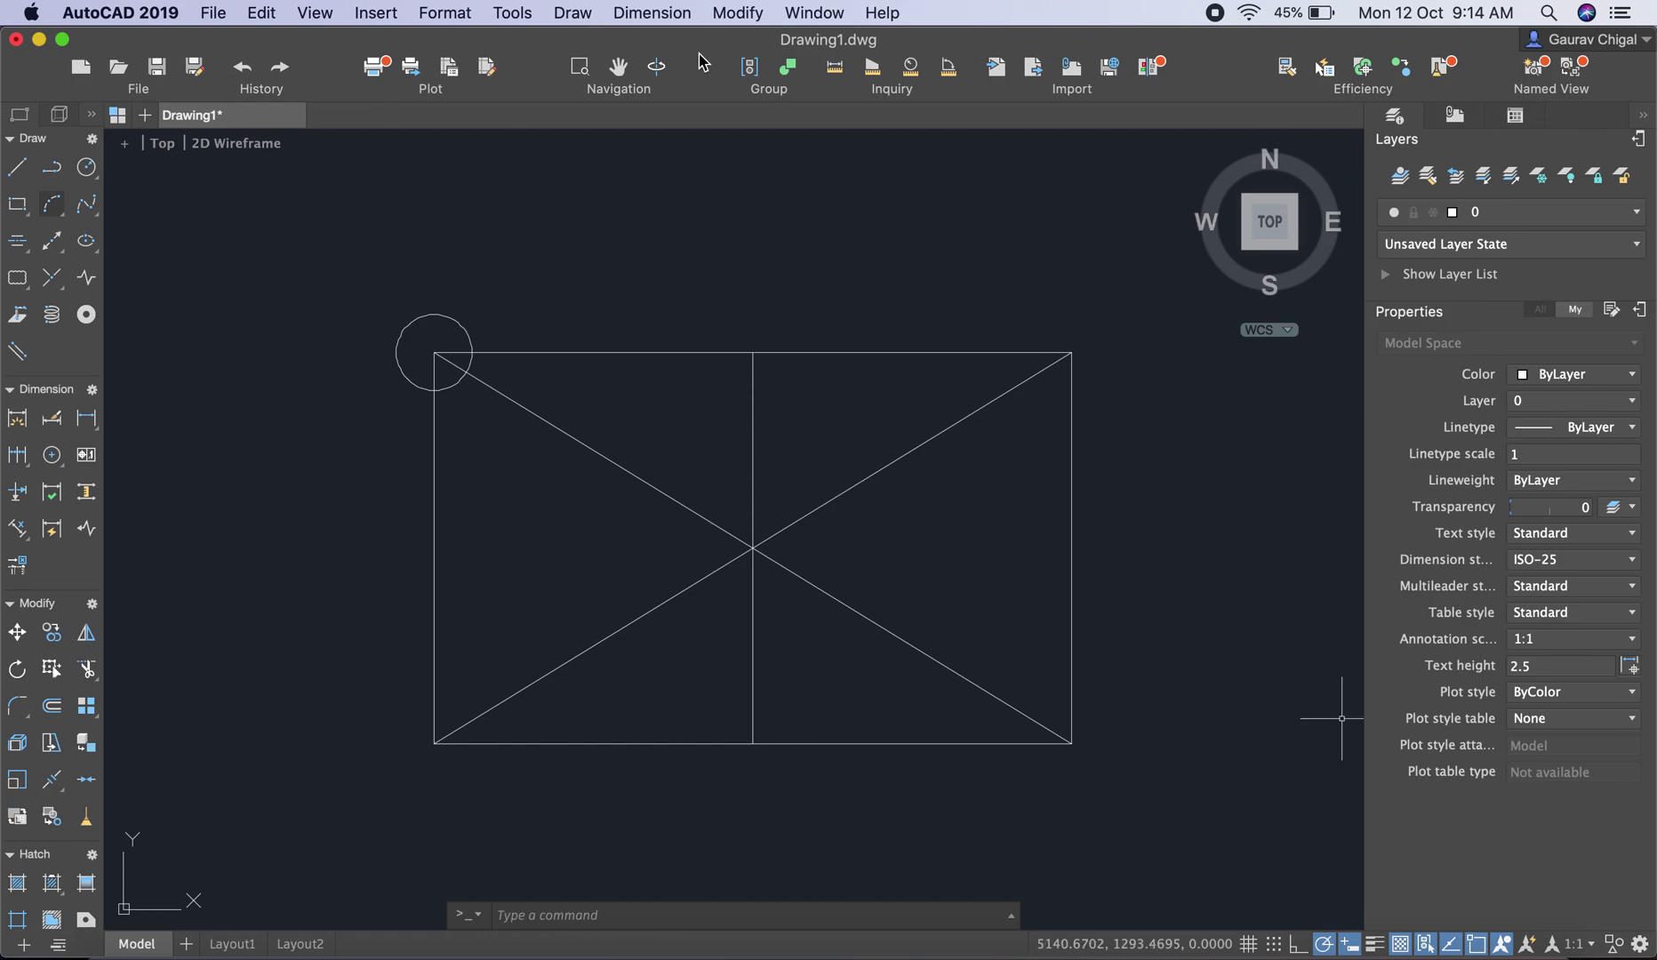
pyautogui.click(737, 13)
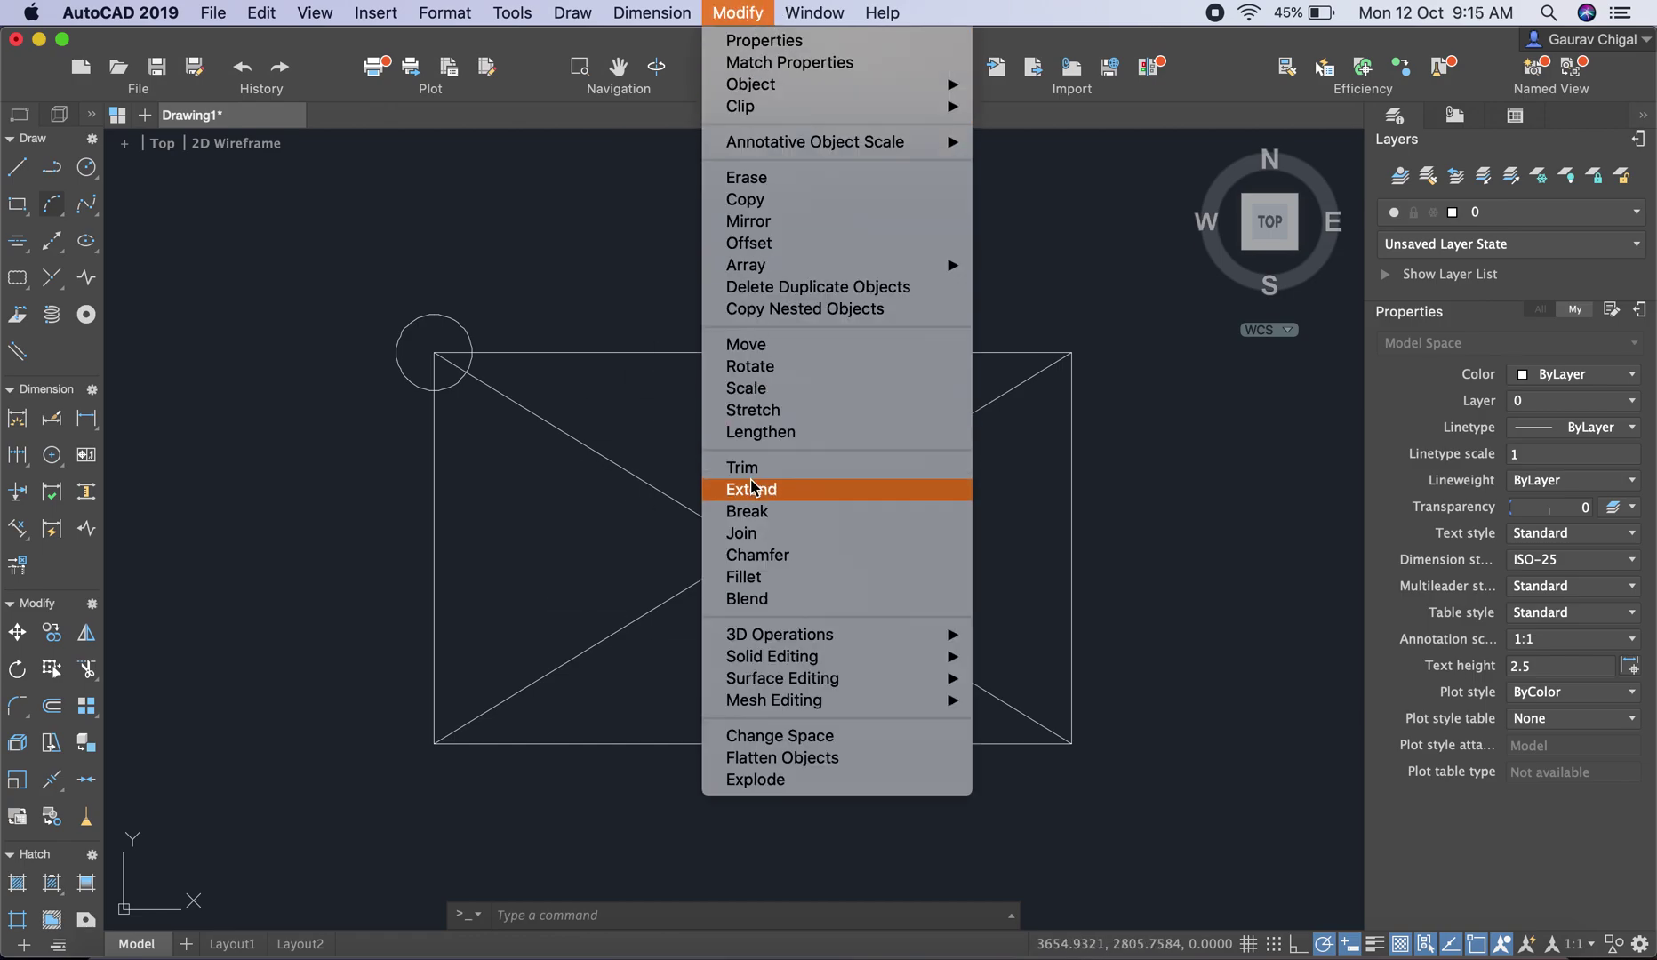
pyautogui.click(616, 238)
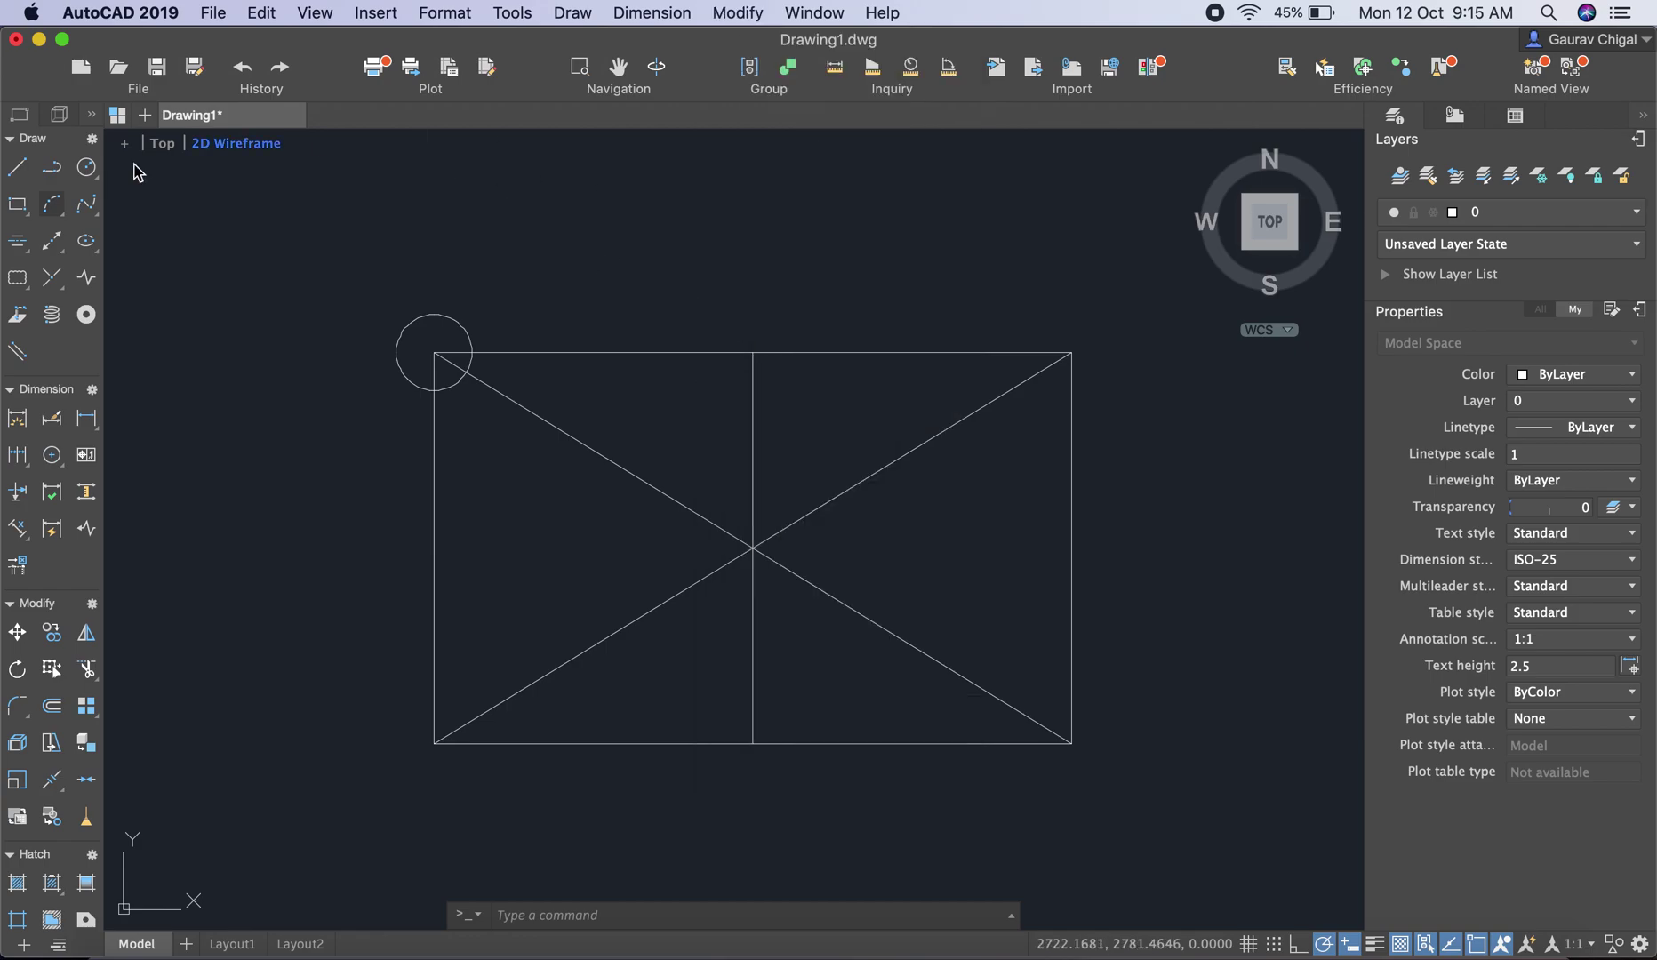
# Step: Draw a horizontal line about 553 units long from the diagonals' intersection toward the rectangle's right edge
pyautogui.write('l')
pyautogui.press('Return')
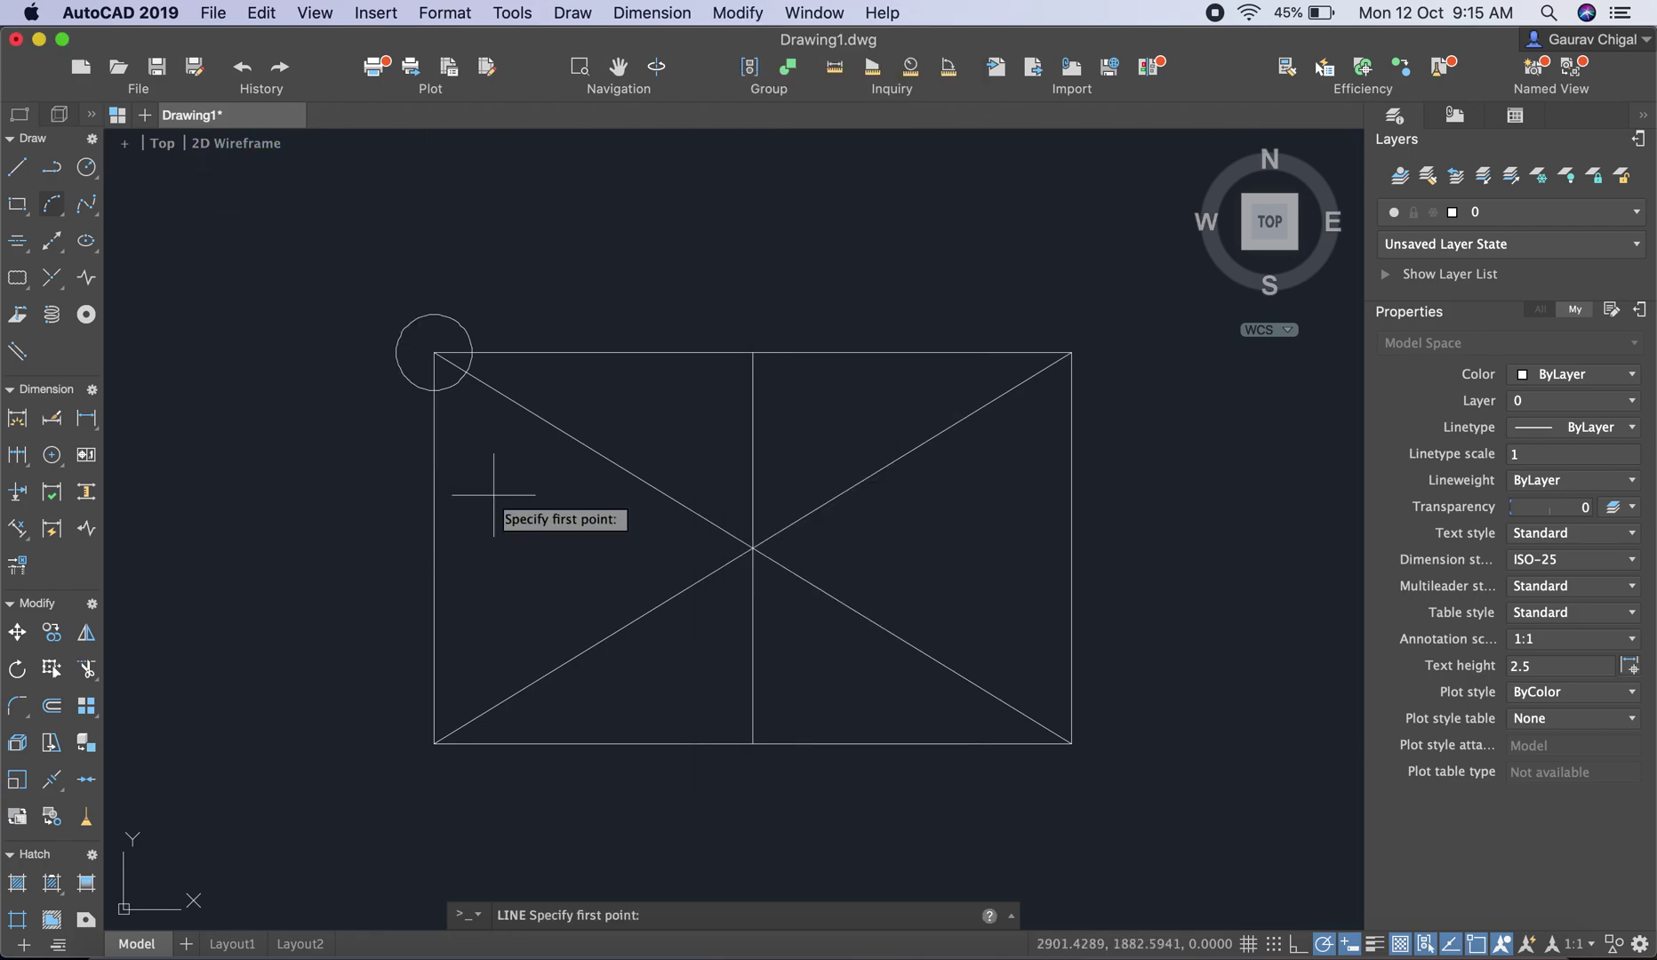
pyautogui.click(755, 550)
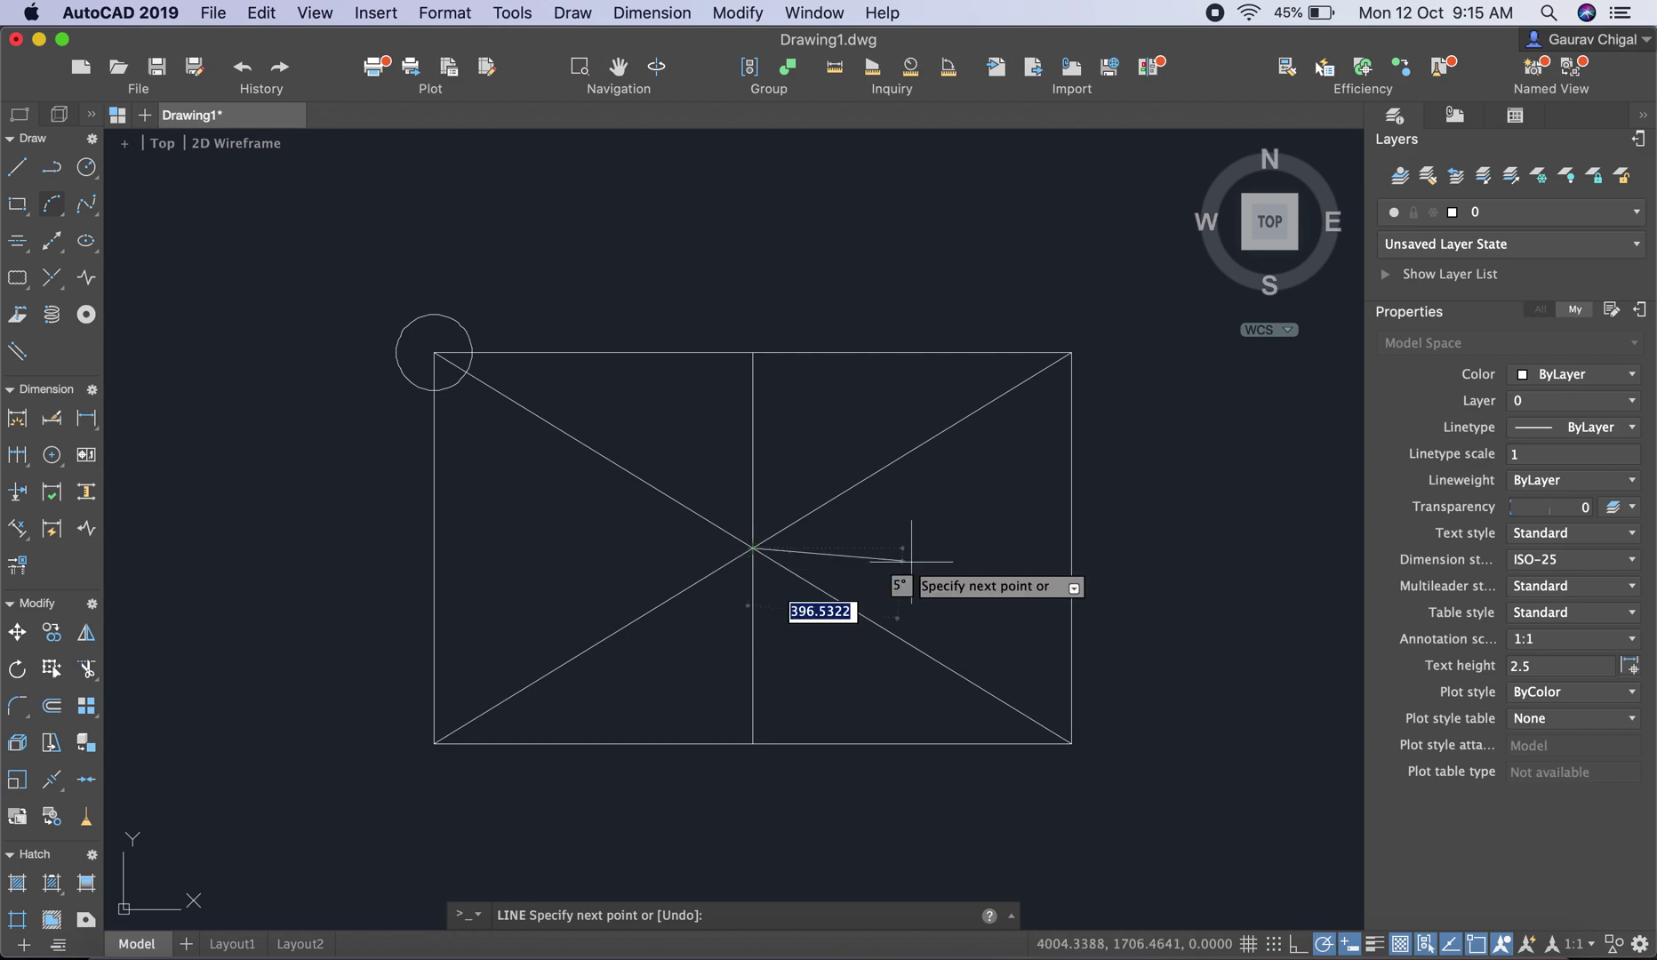
pyautogui.click(962, 549)
pyautogui.press('Escape')
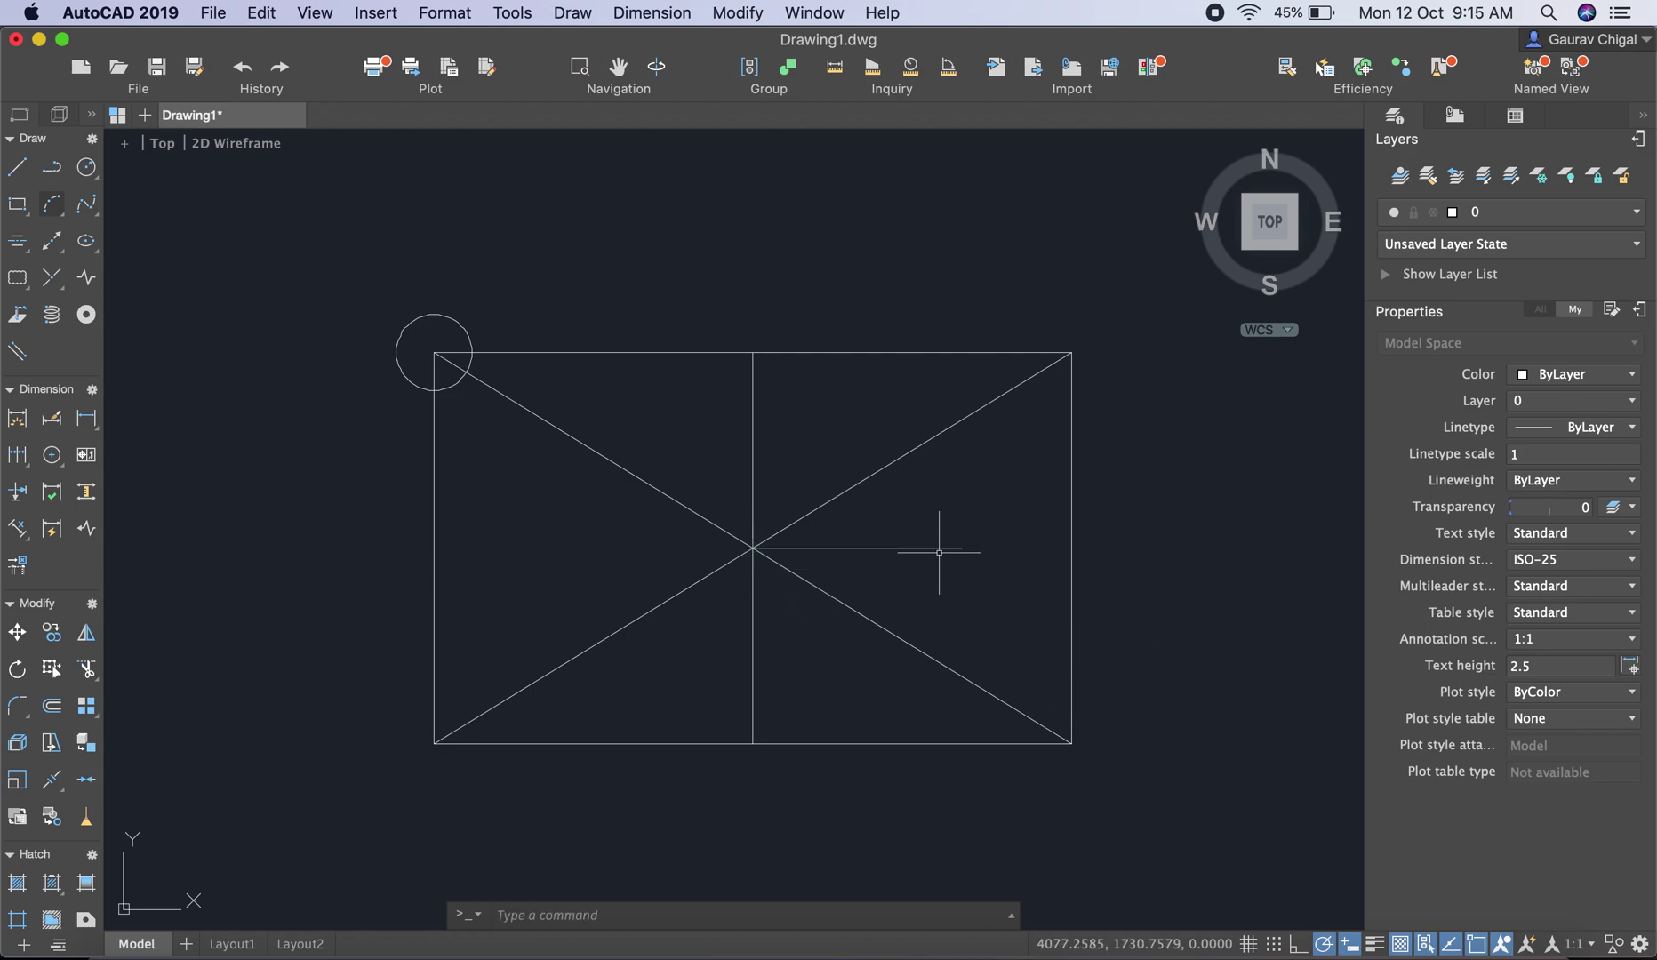
pyautogui.click(939, 547)
pyautogui.click(1080, 474)
pyautogui.click(1070, 495)
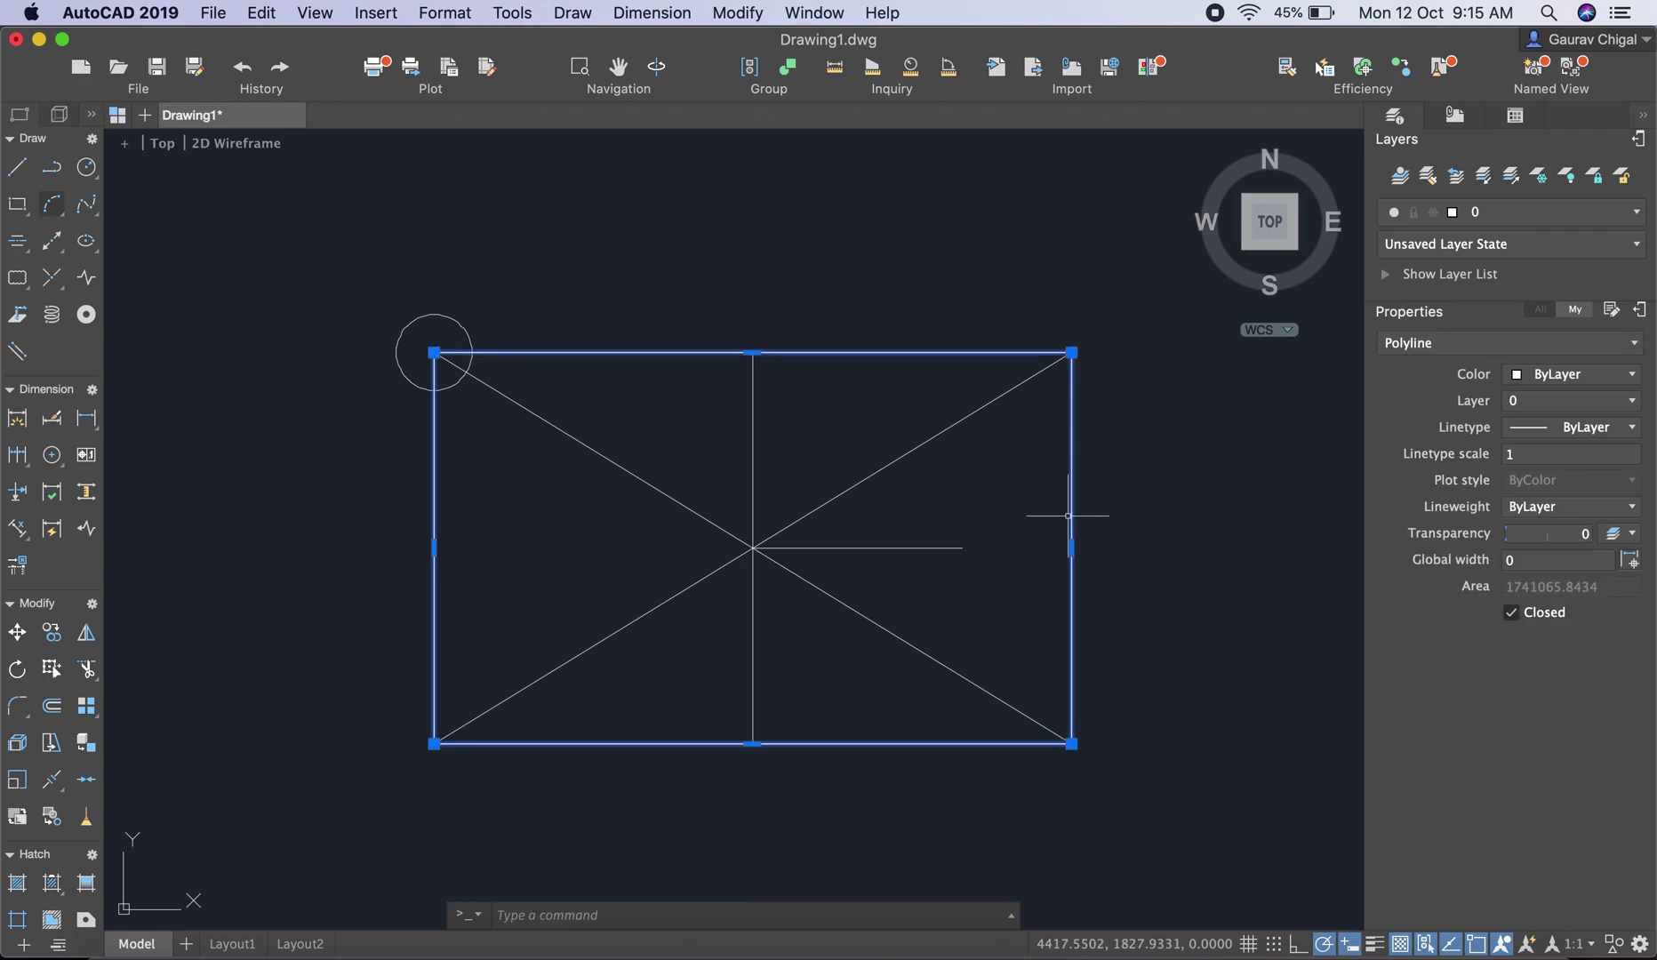
pyautogui.click(913, 547)
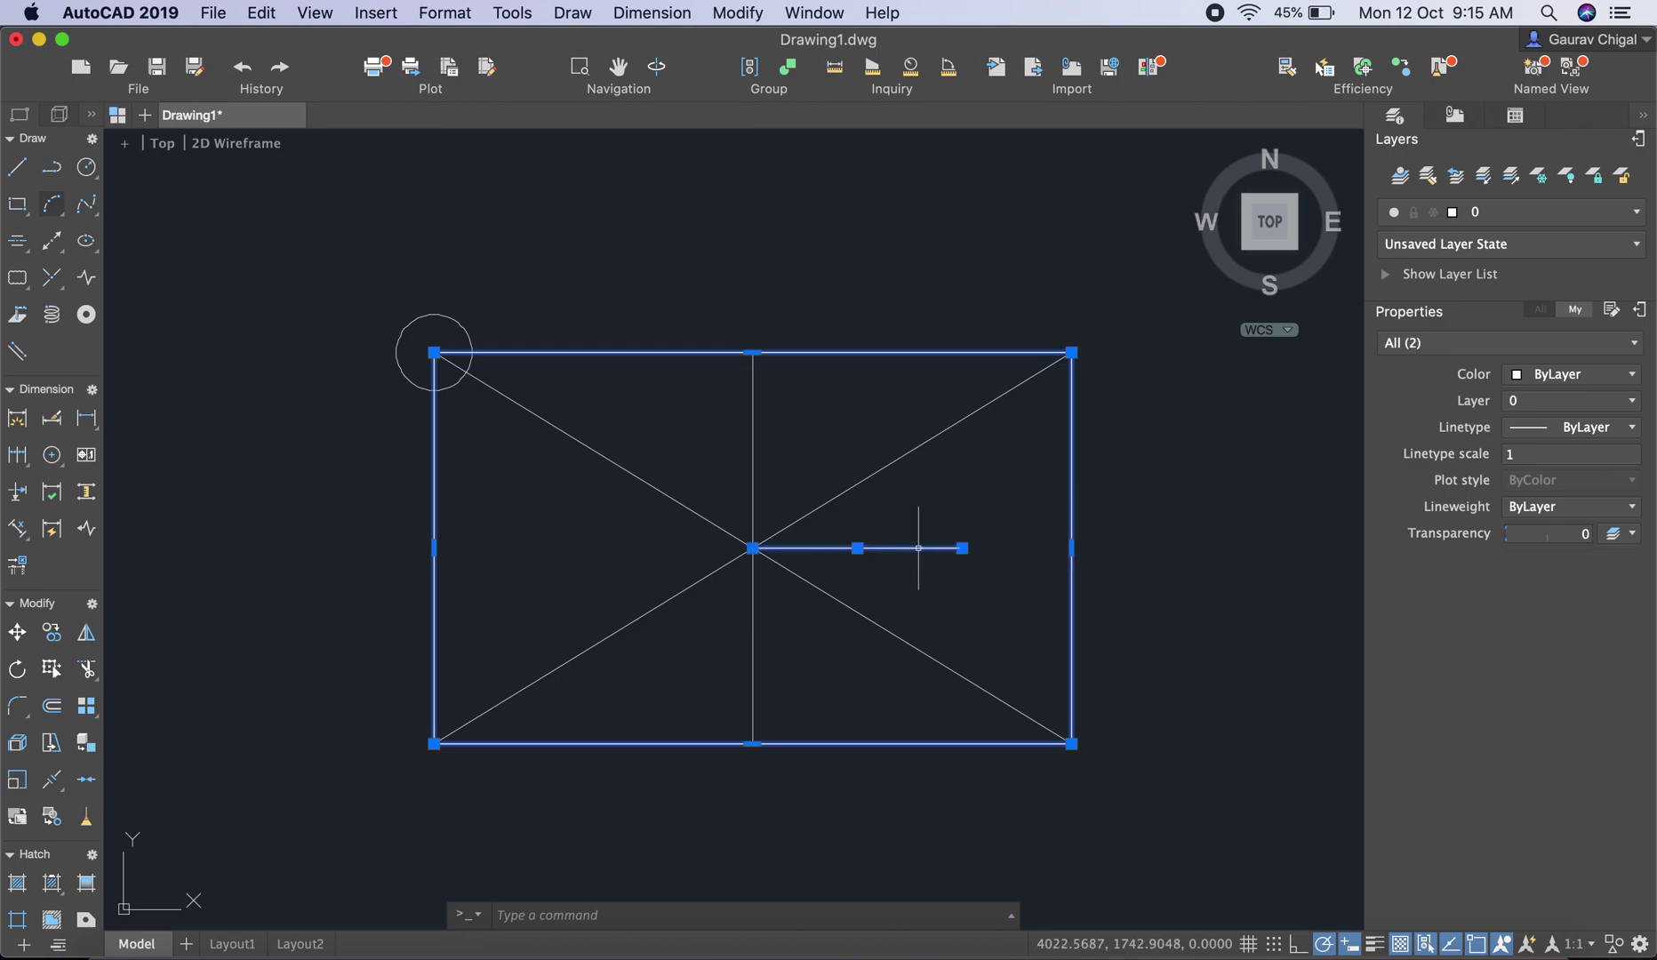
pyautogui.press('Escape')
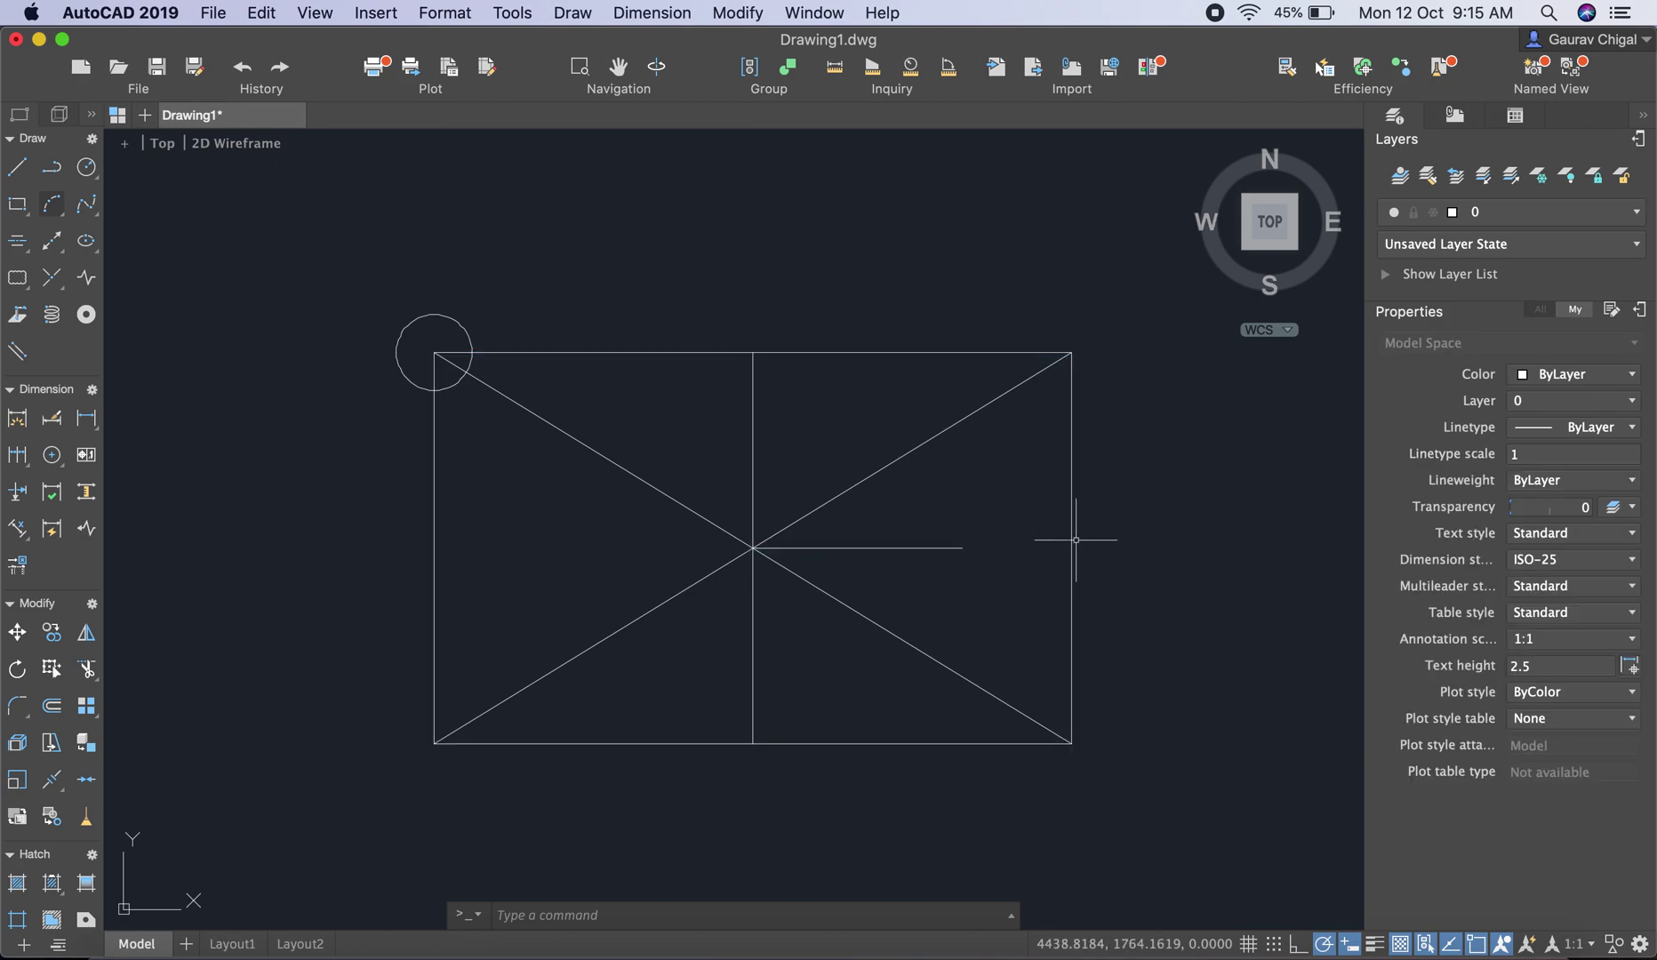
pyautogui.click(956, 548)
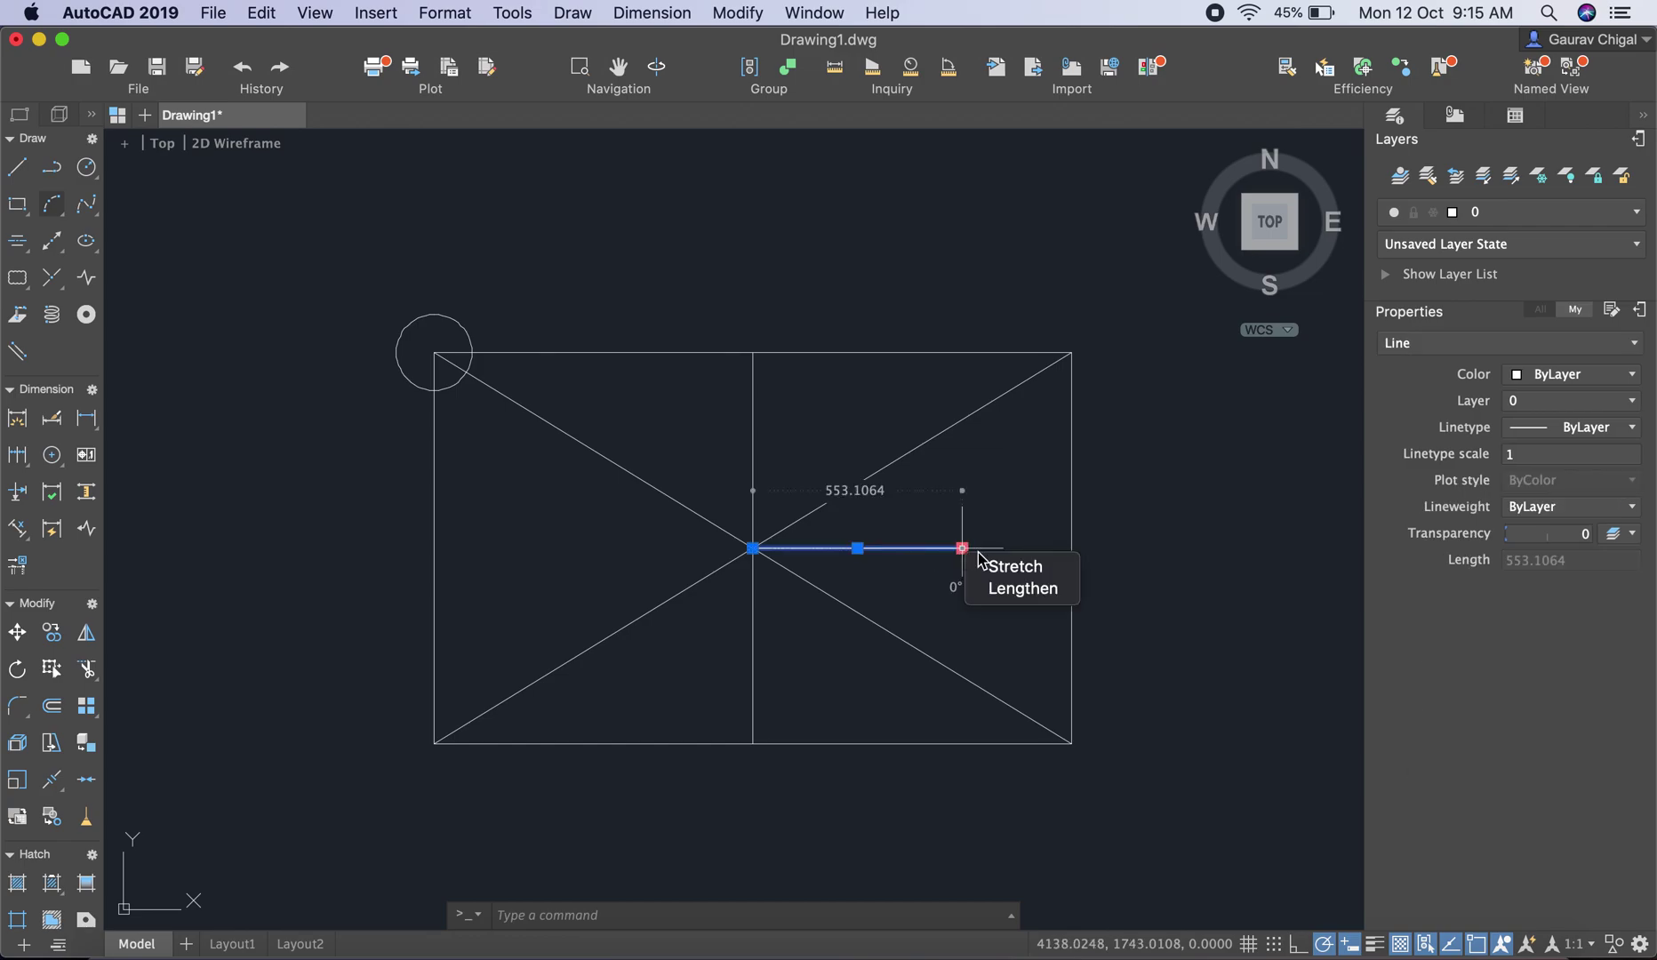
pyautogui.press('Escape')
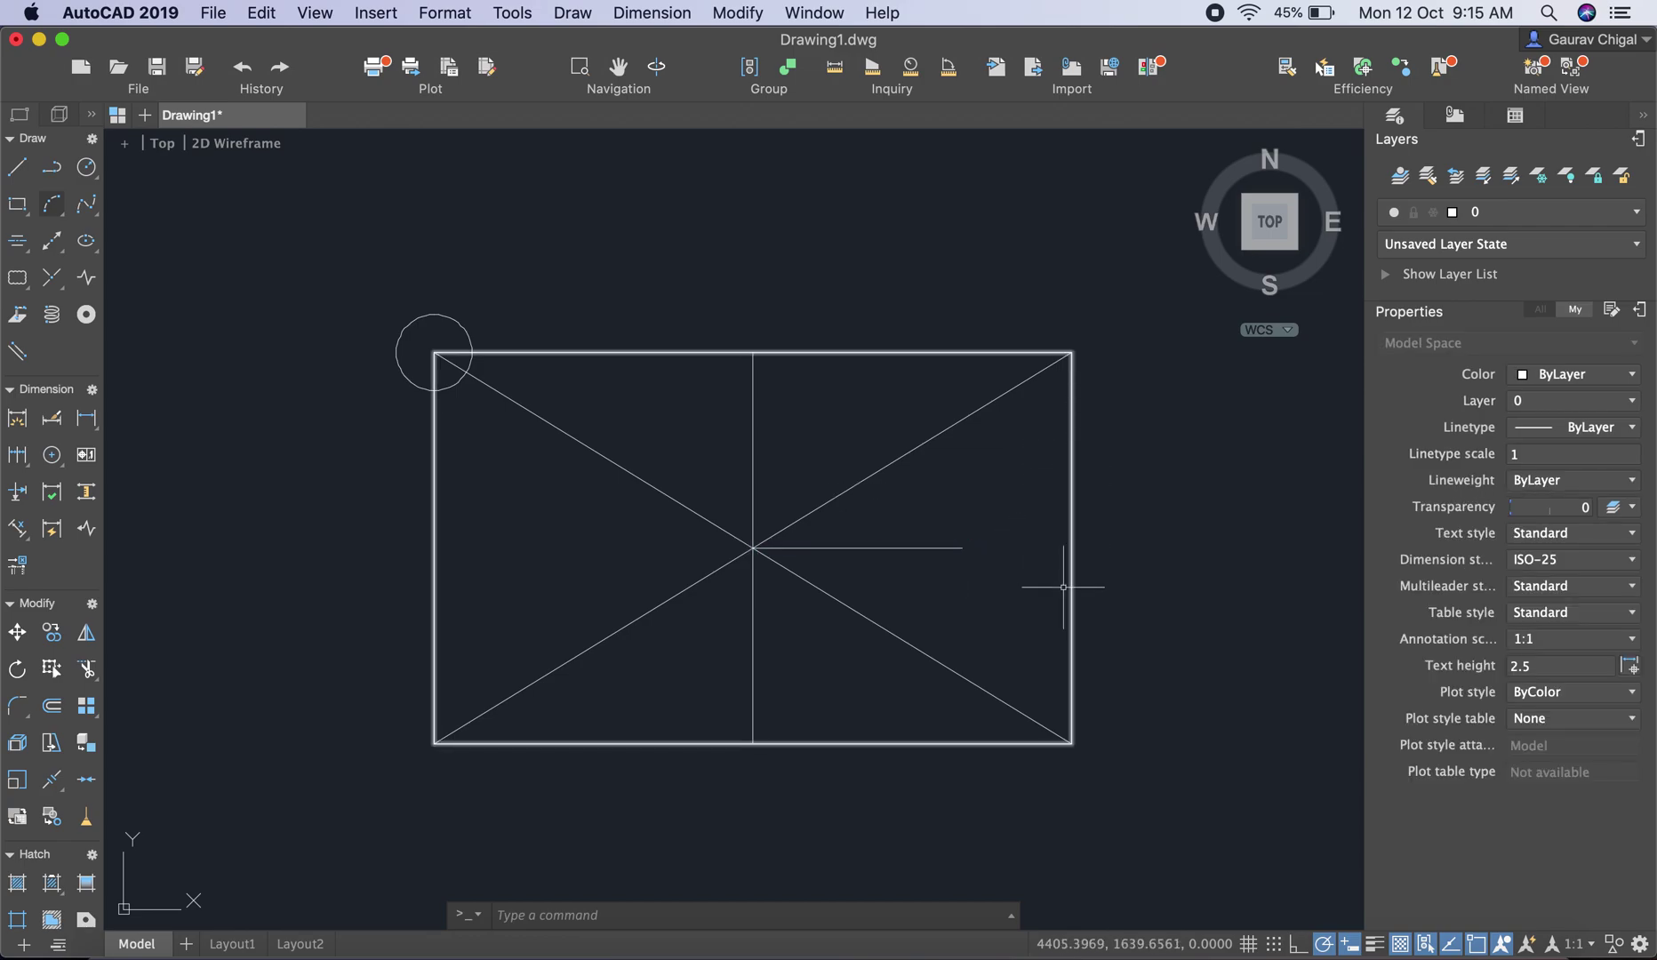
pyautogui.click(744, 12)
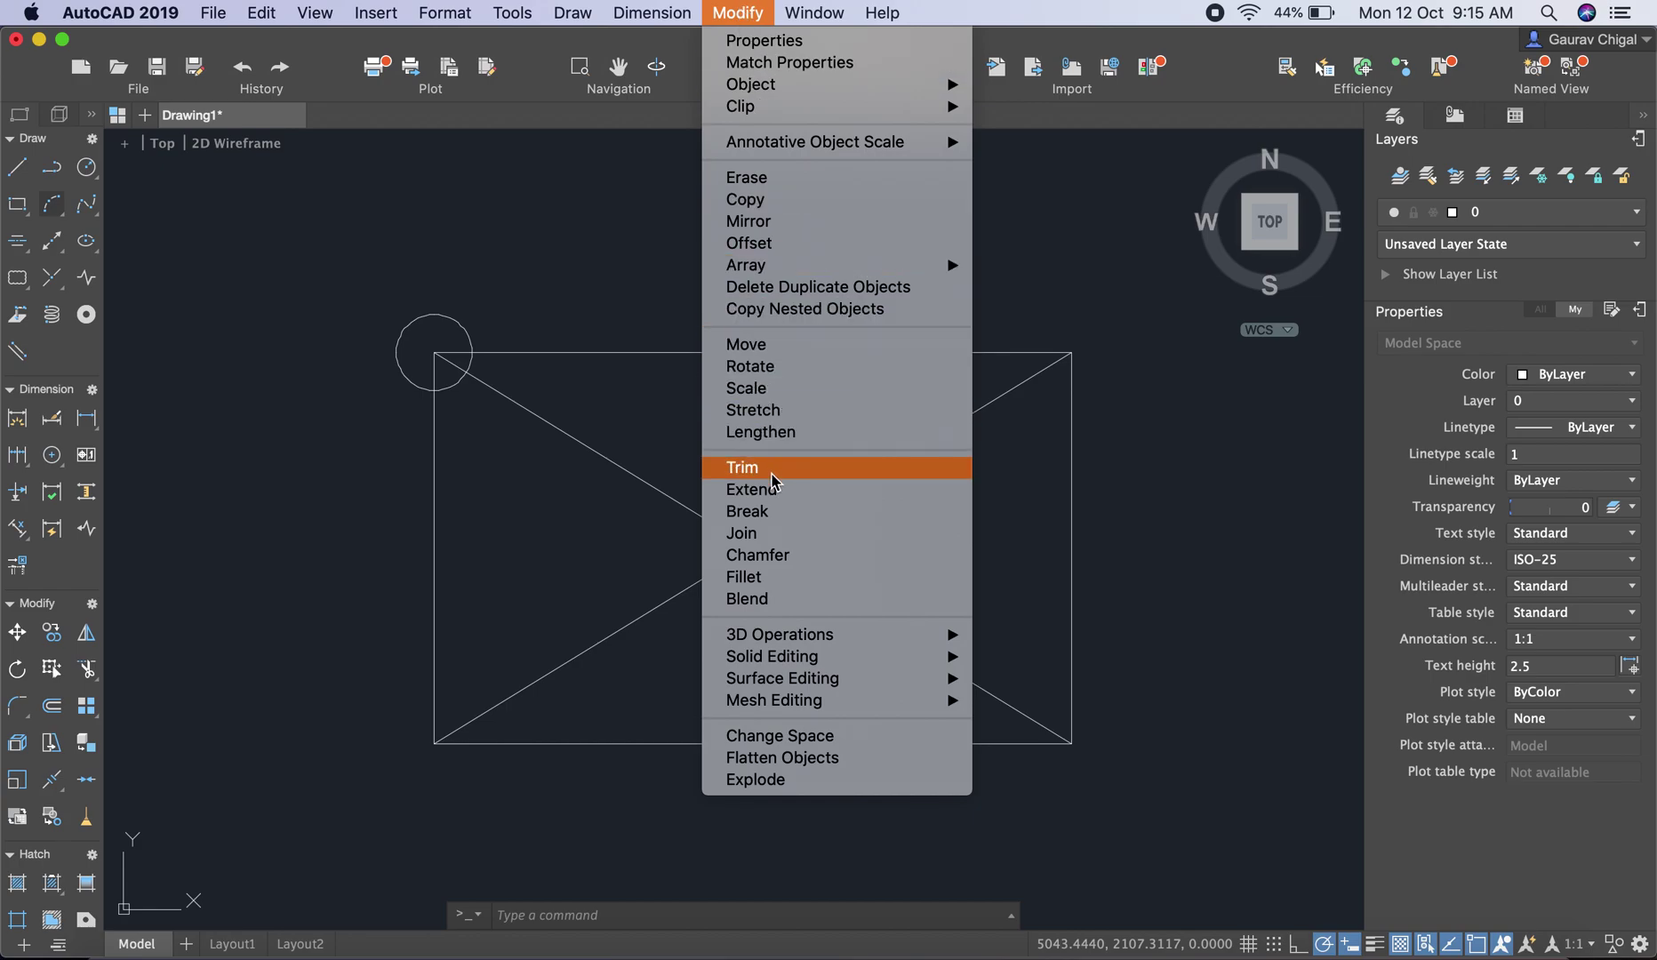
pyautogui.click(905, 386)
pyautogui.write('ex')
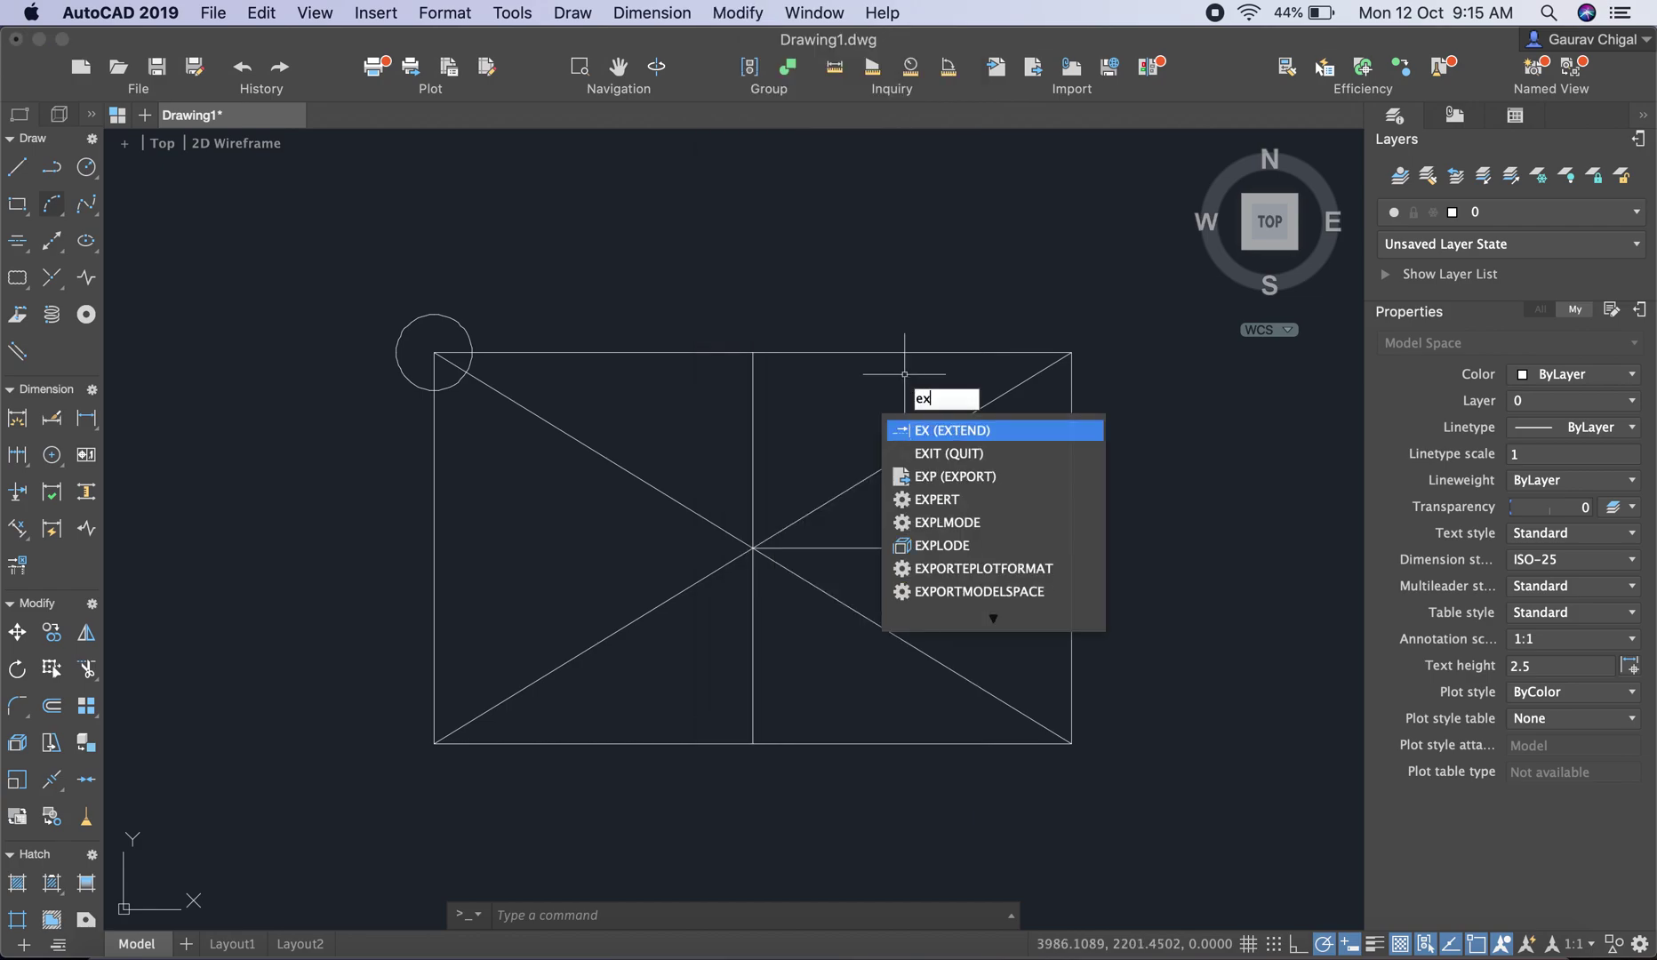
pyautogui.press('Return')
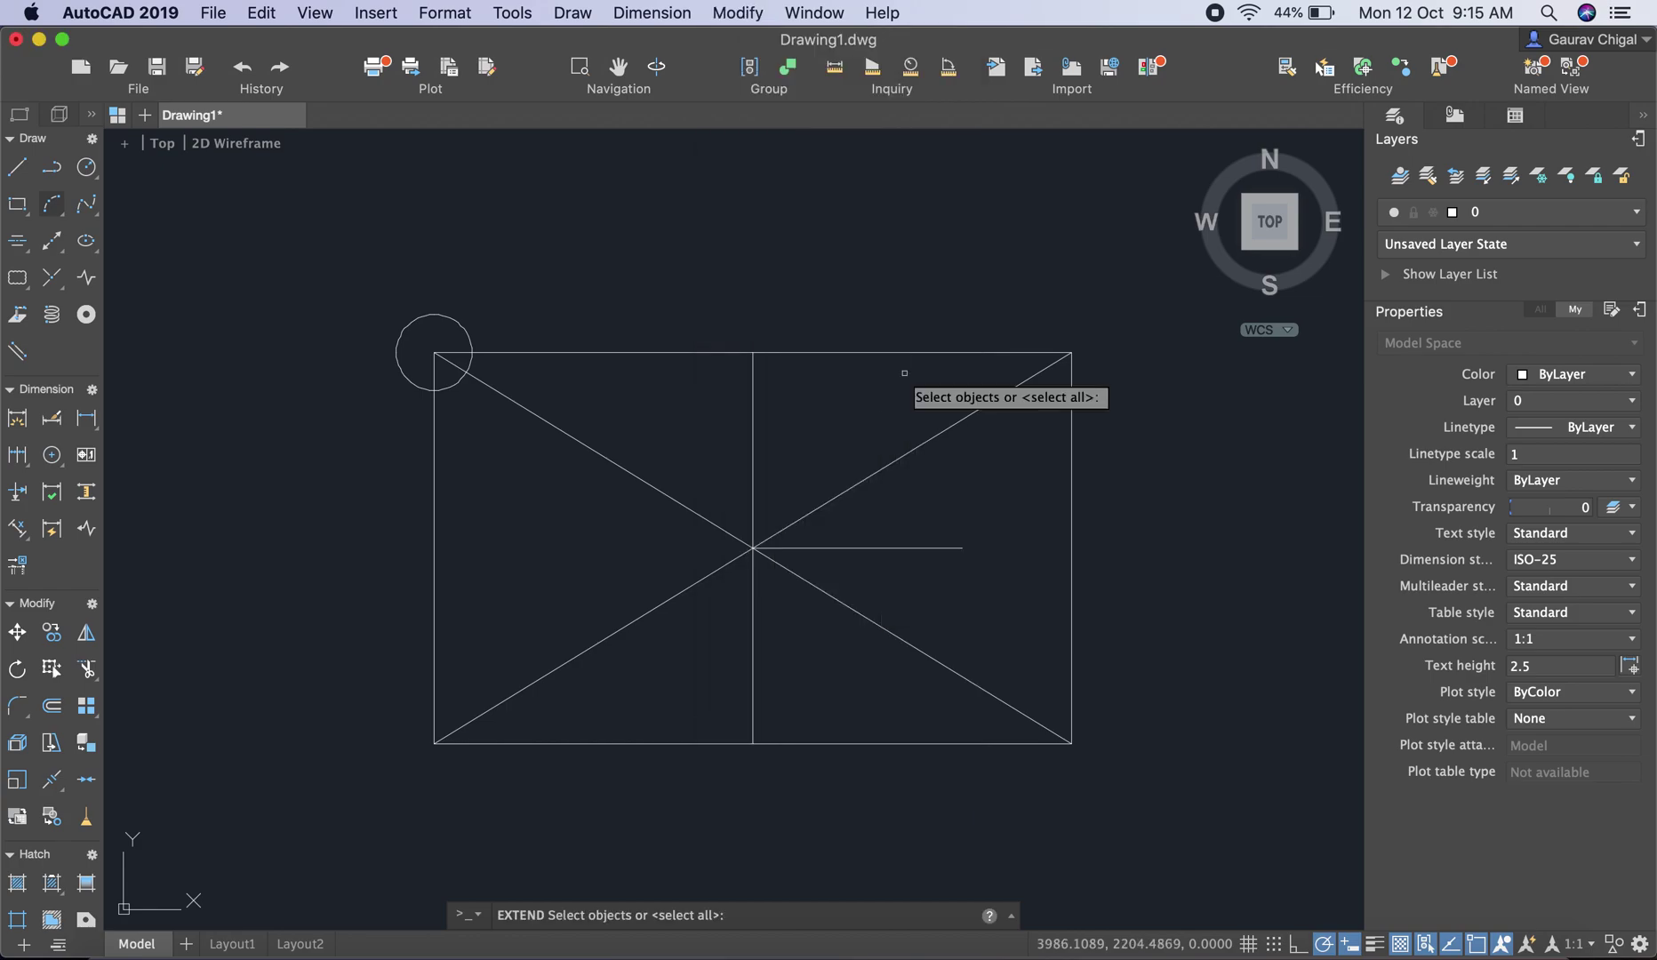
pyautogui.click(1072, 422)
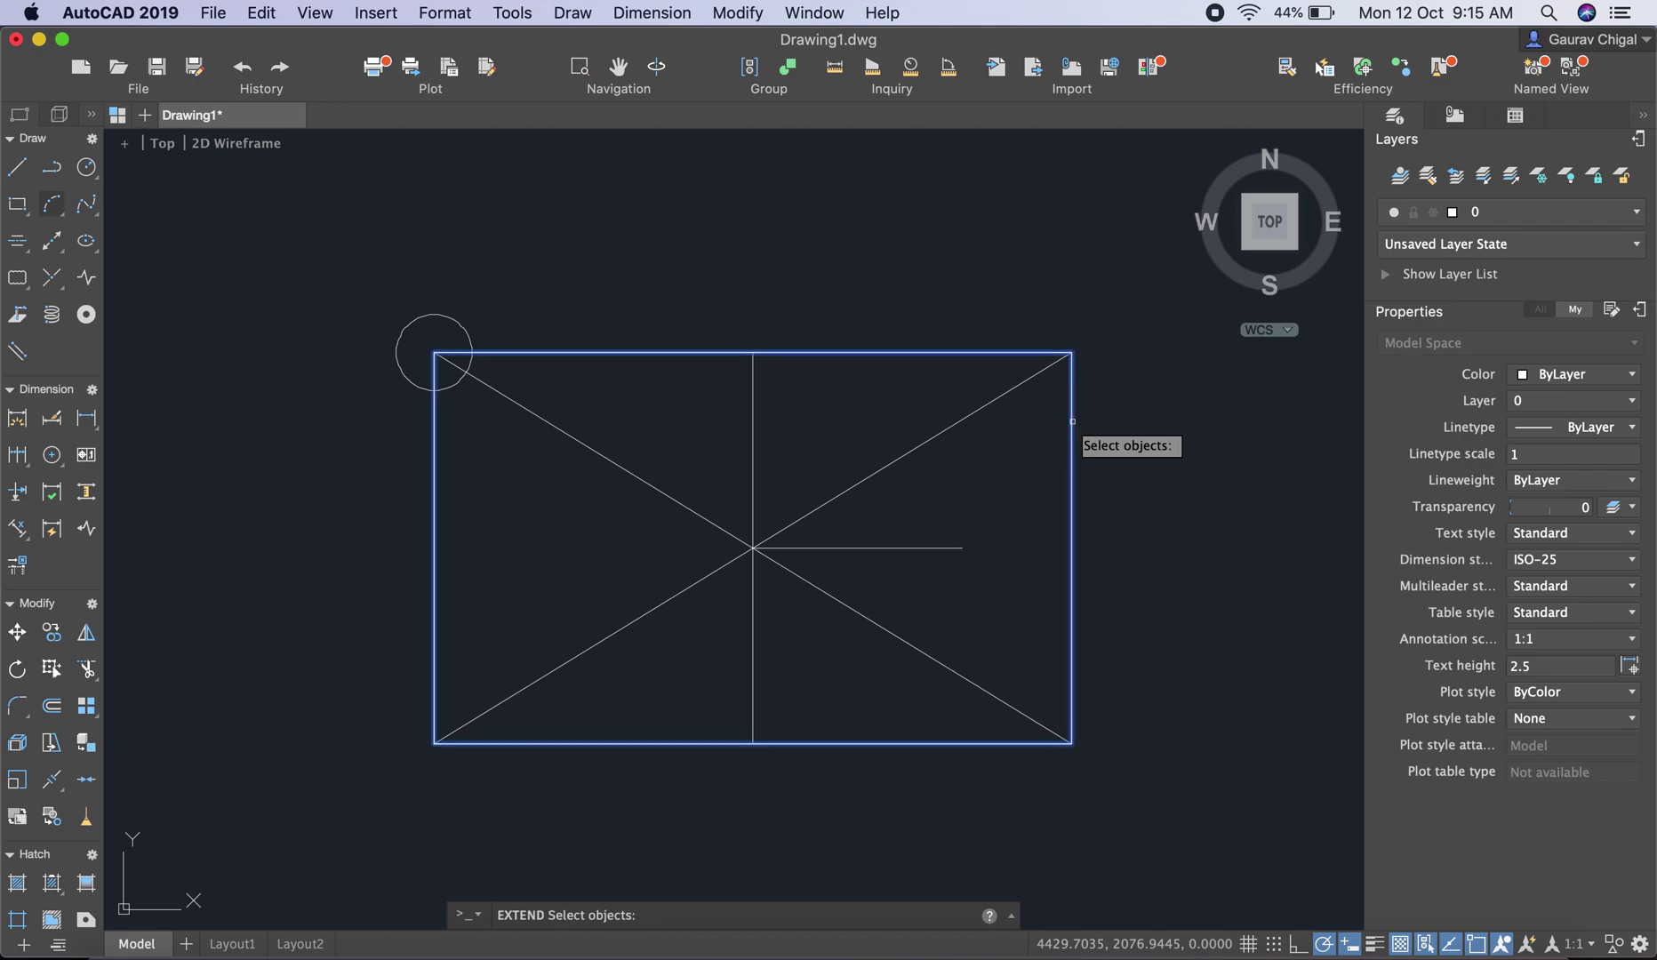
pyautogui.click(902, 547)
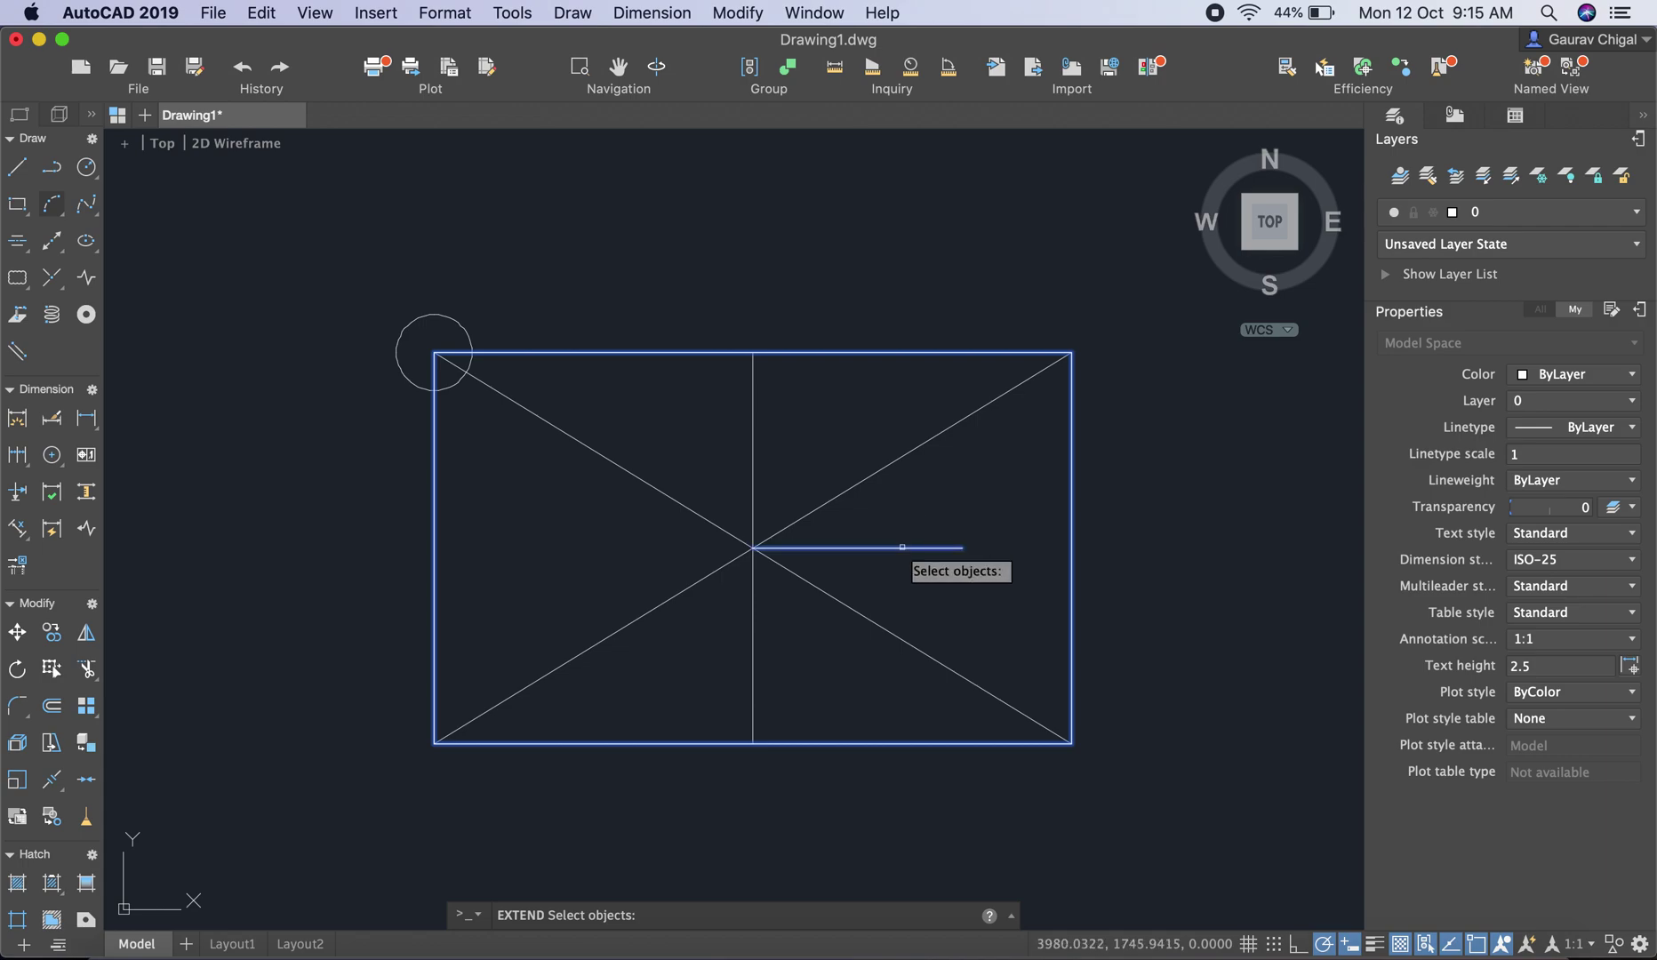
pyautogui.press('Escape')
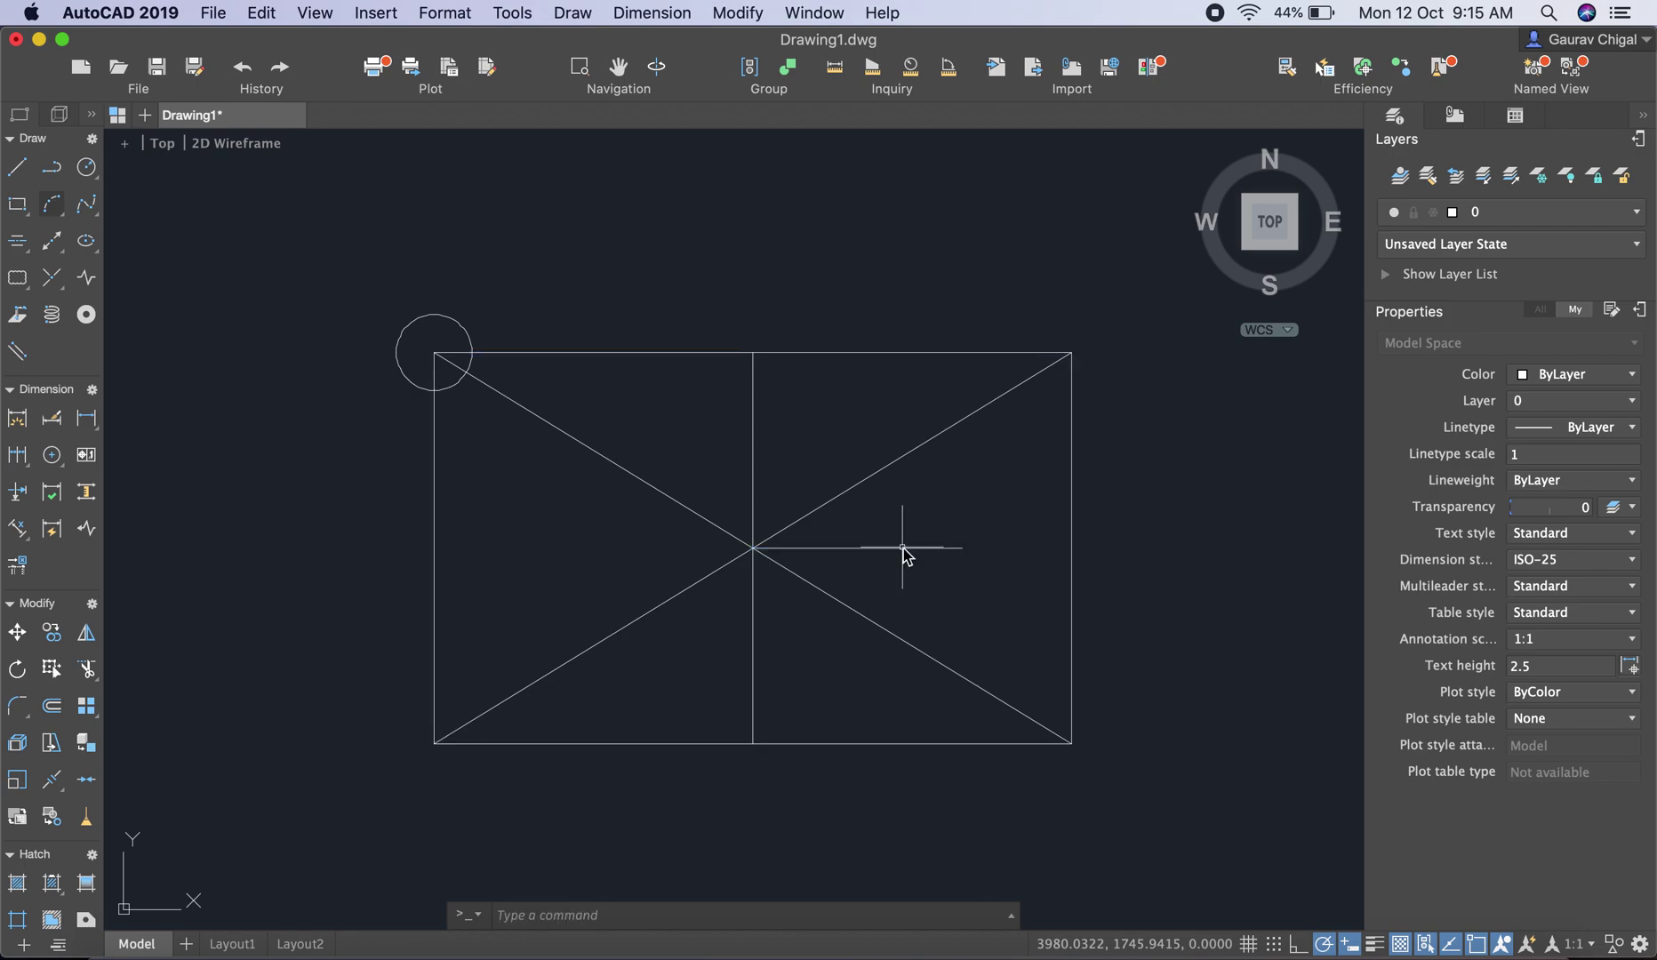
# Step: Extend the short horizontal line to the rectangle's right edge, using the rectangle as the boundary, and undo the extension
pyautogui.write('ex')
pyautogui.press('Return')
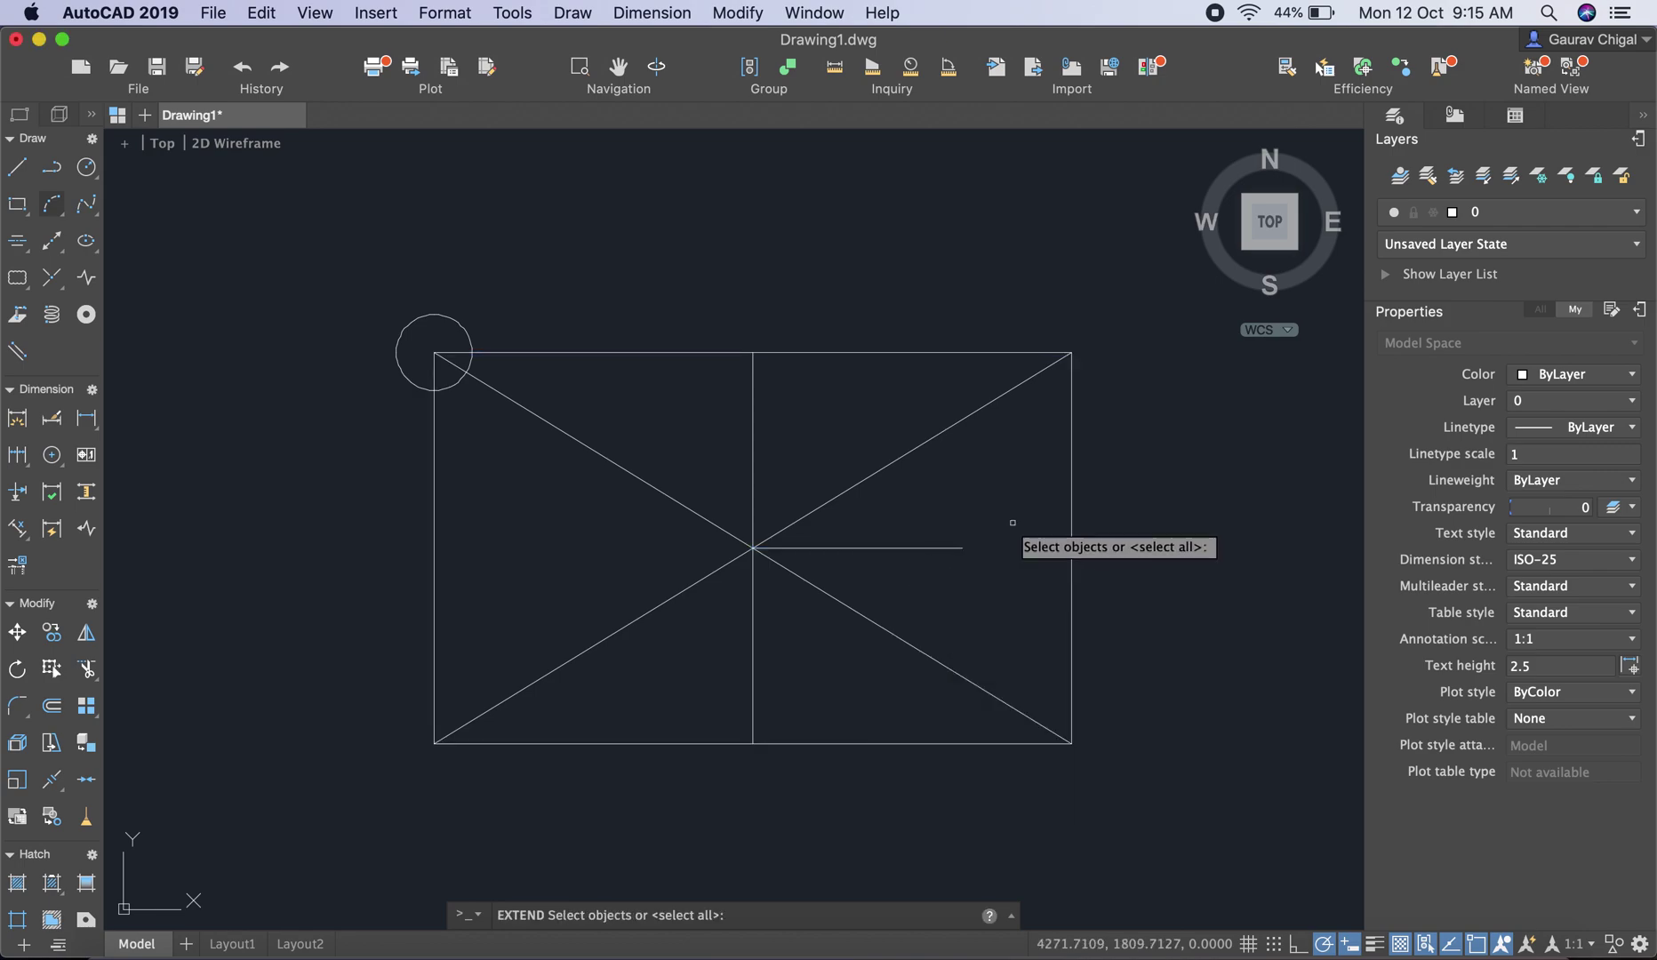
pyautogui.click(1069, 472)
pyautogui.press('Return')
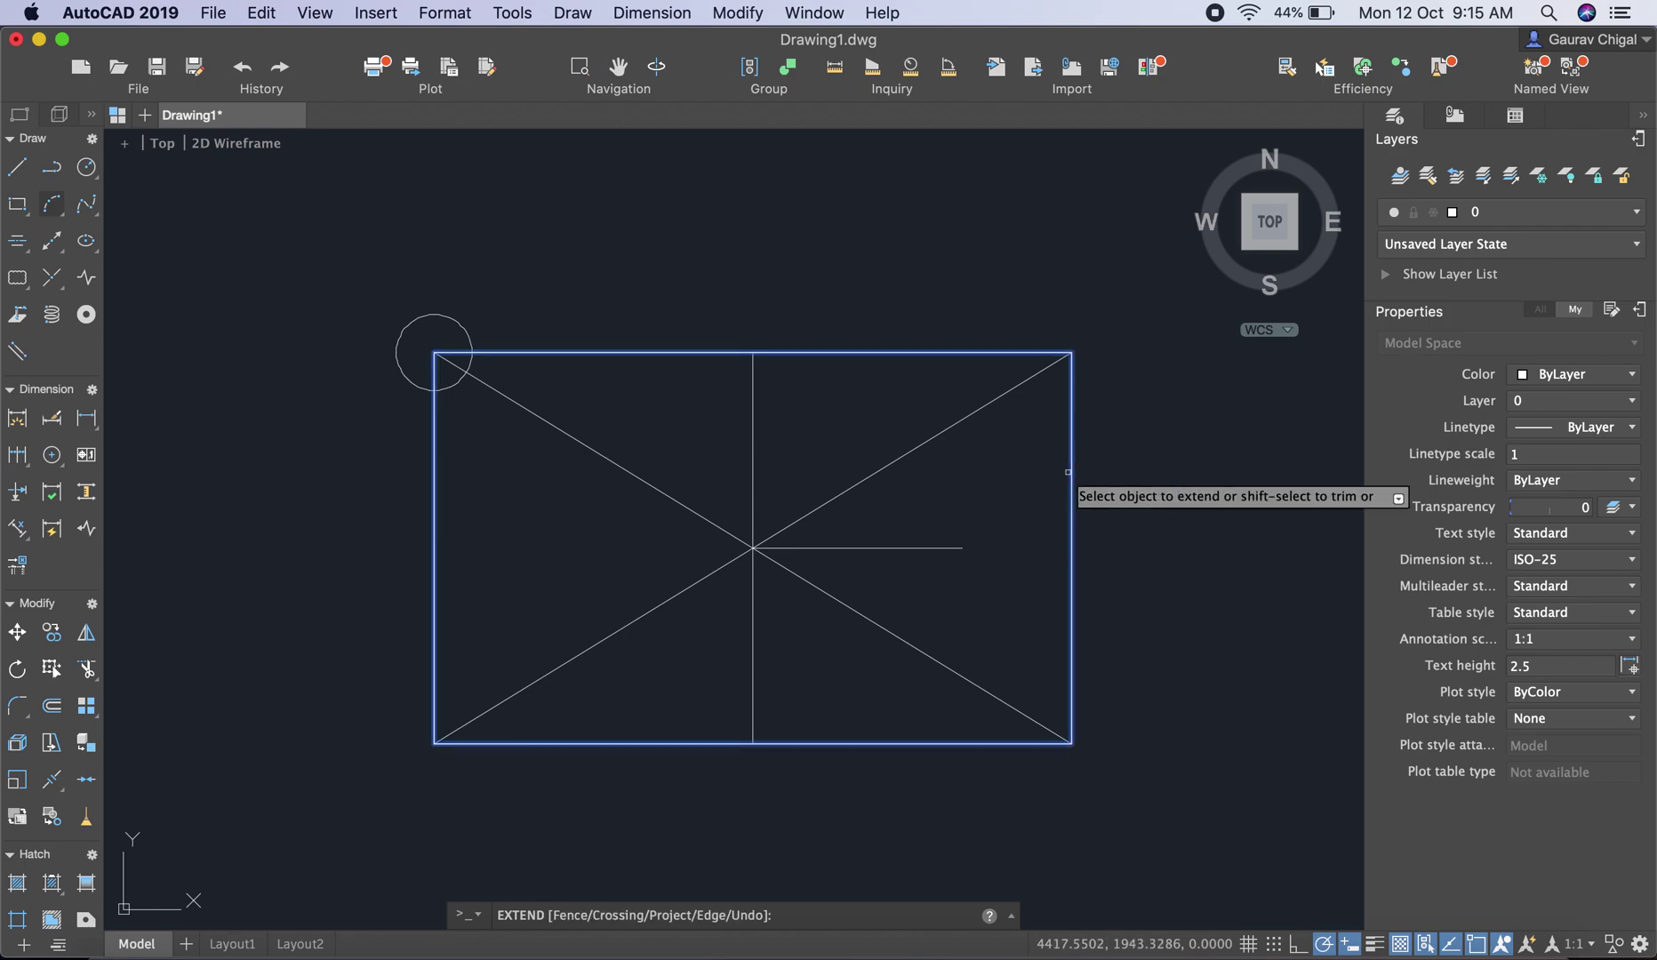
pyautogui.click(940, 547)
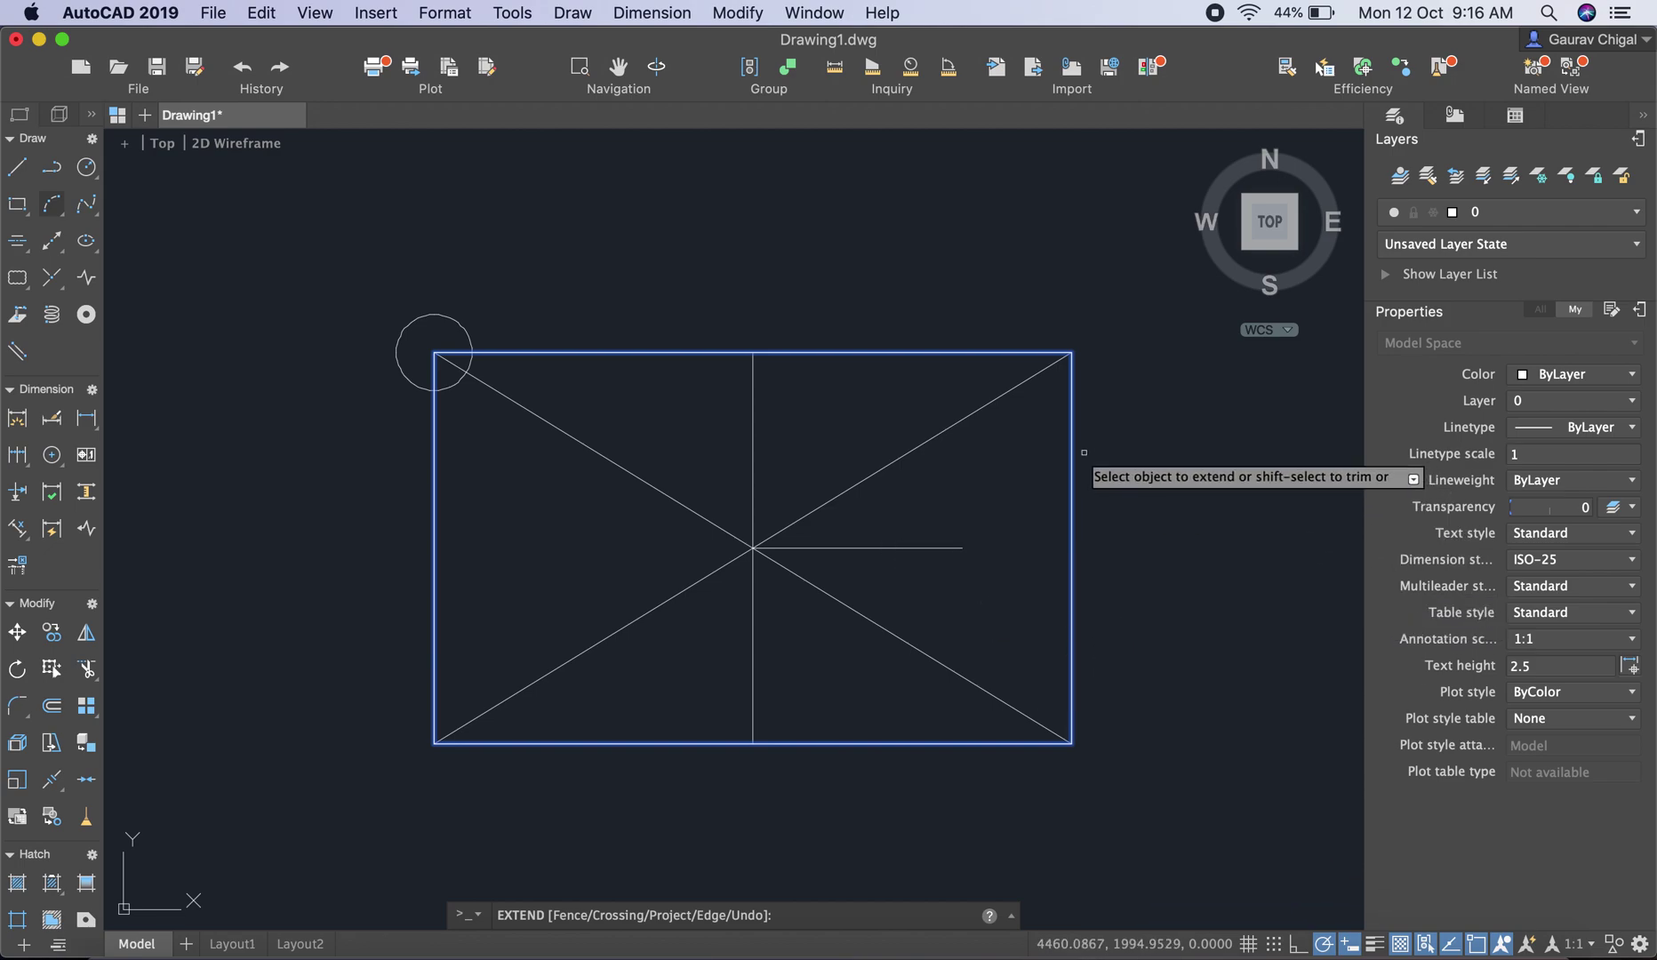
pyautogui.click(931, 547)
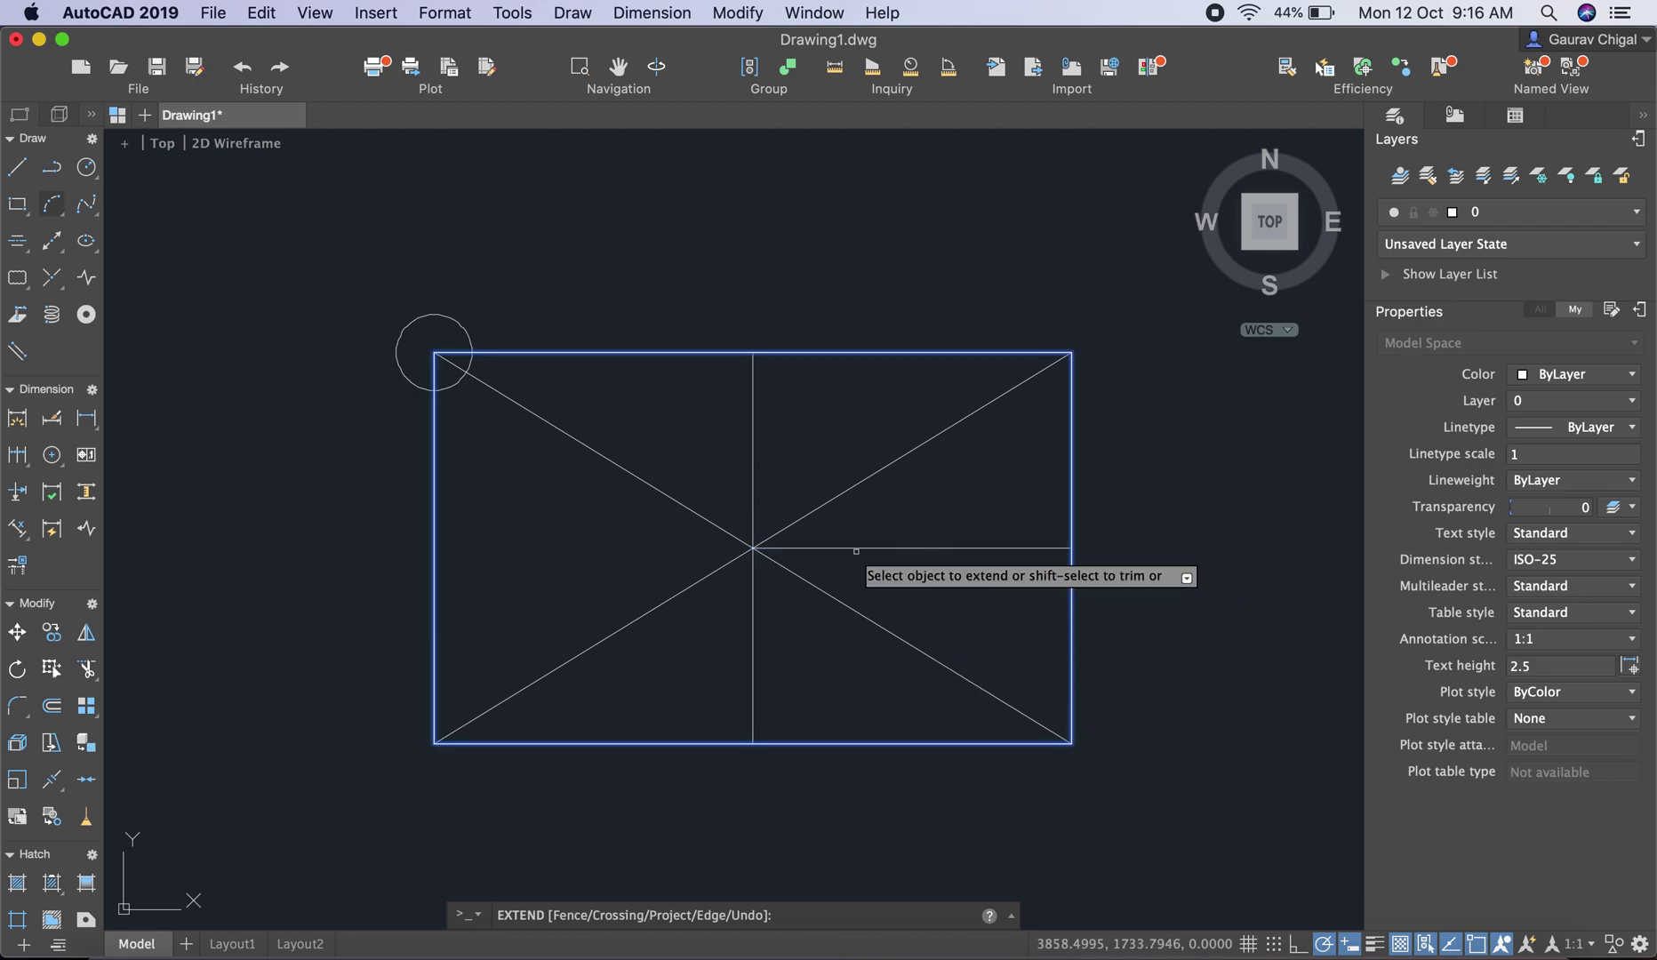
pyautogui.press('Escape')
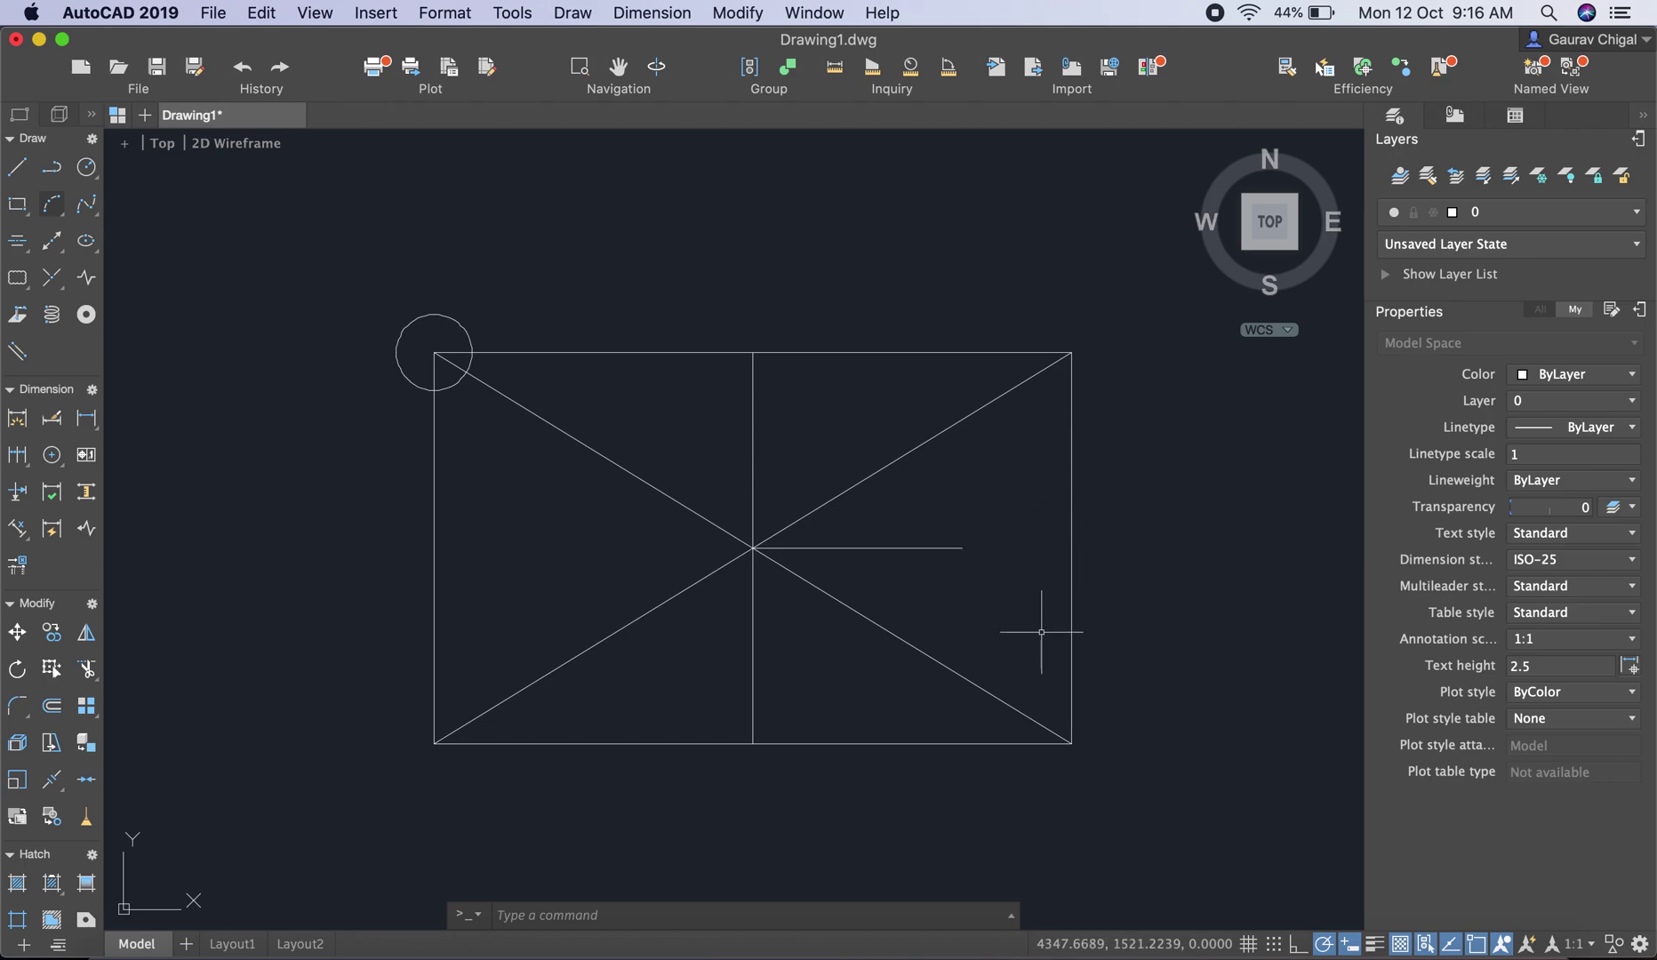
# Step: Extend the horizontal line from the diagonals' intersection to the rectangle's right edge, with the rectangle as the boundary
pyautogui.click(762, 14)
pyautogui.click(784, 498)
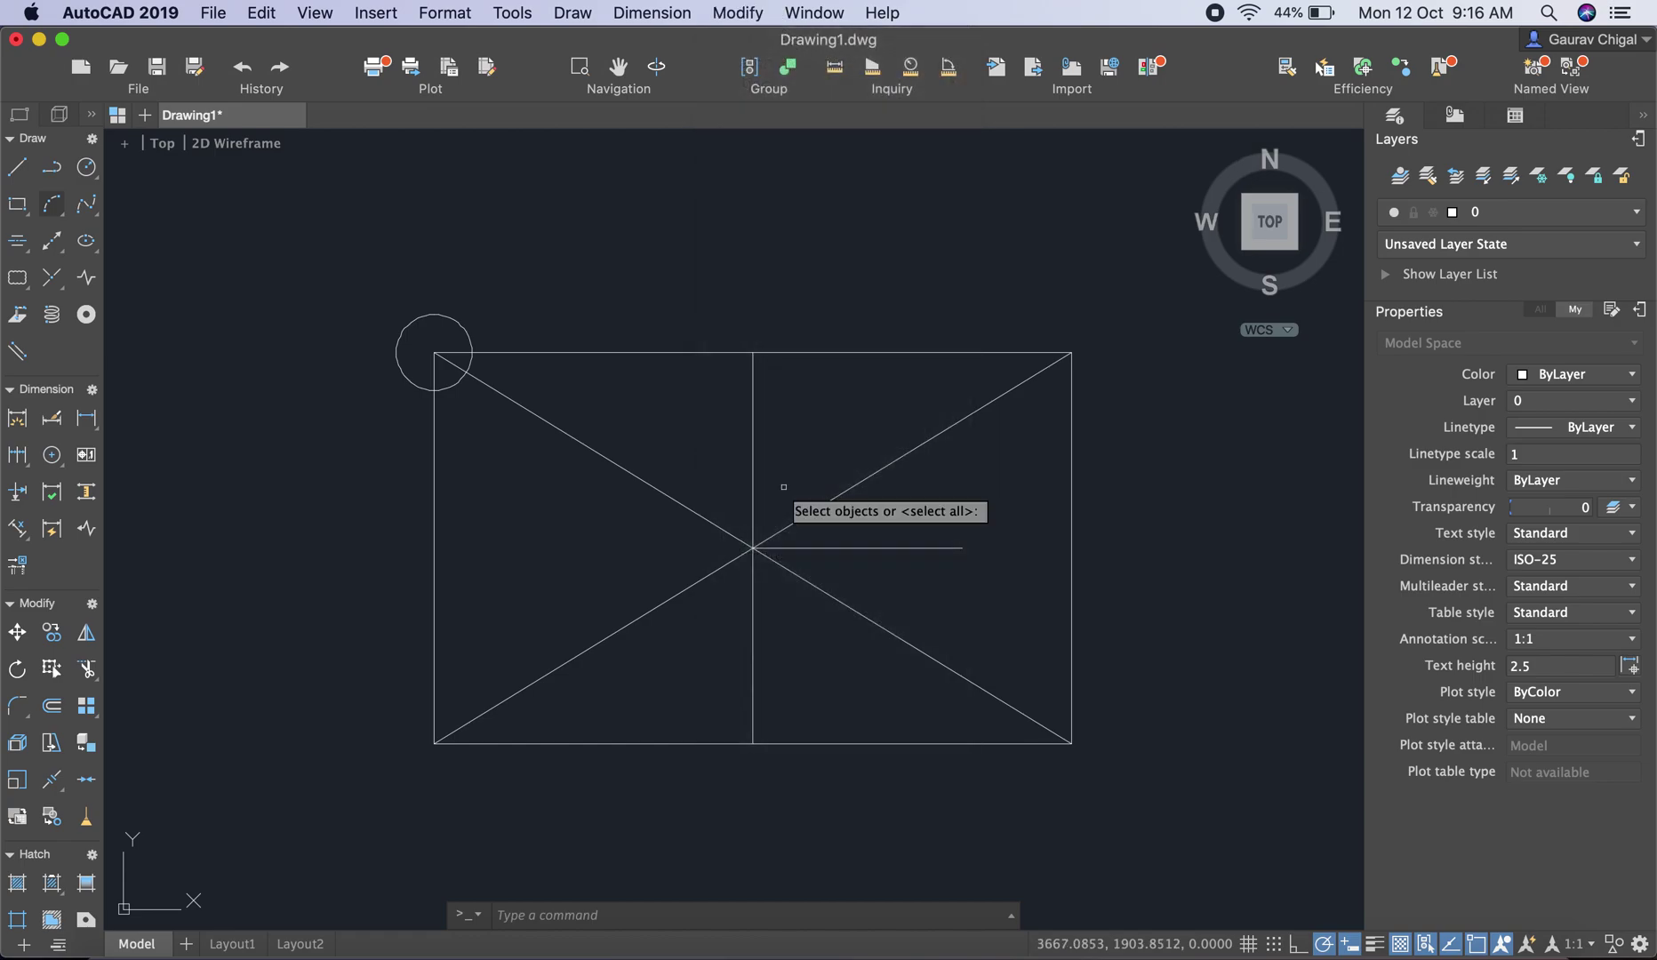
pyautogui.click(1071, 450)
pyautogui.press('Return')
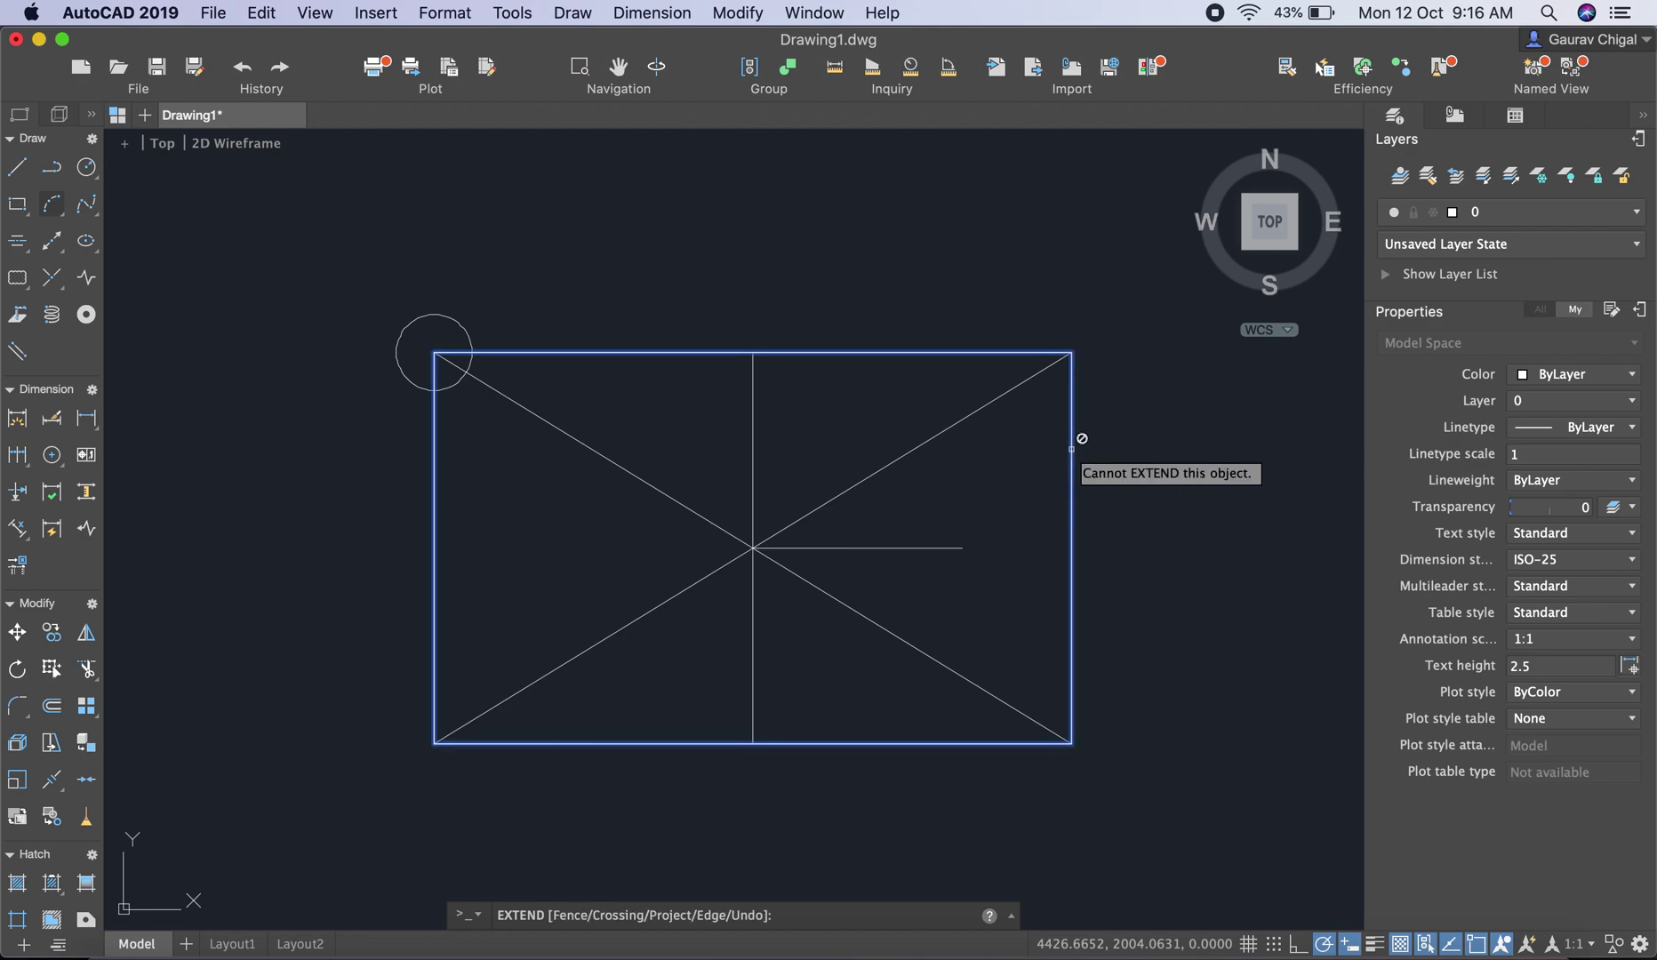
pyautogui.click(940, 549)
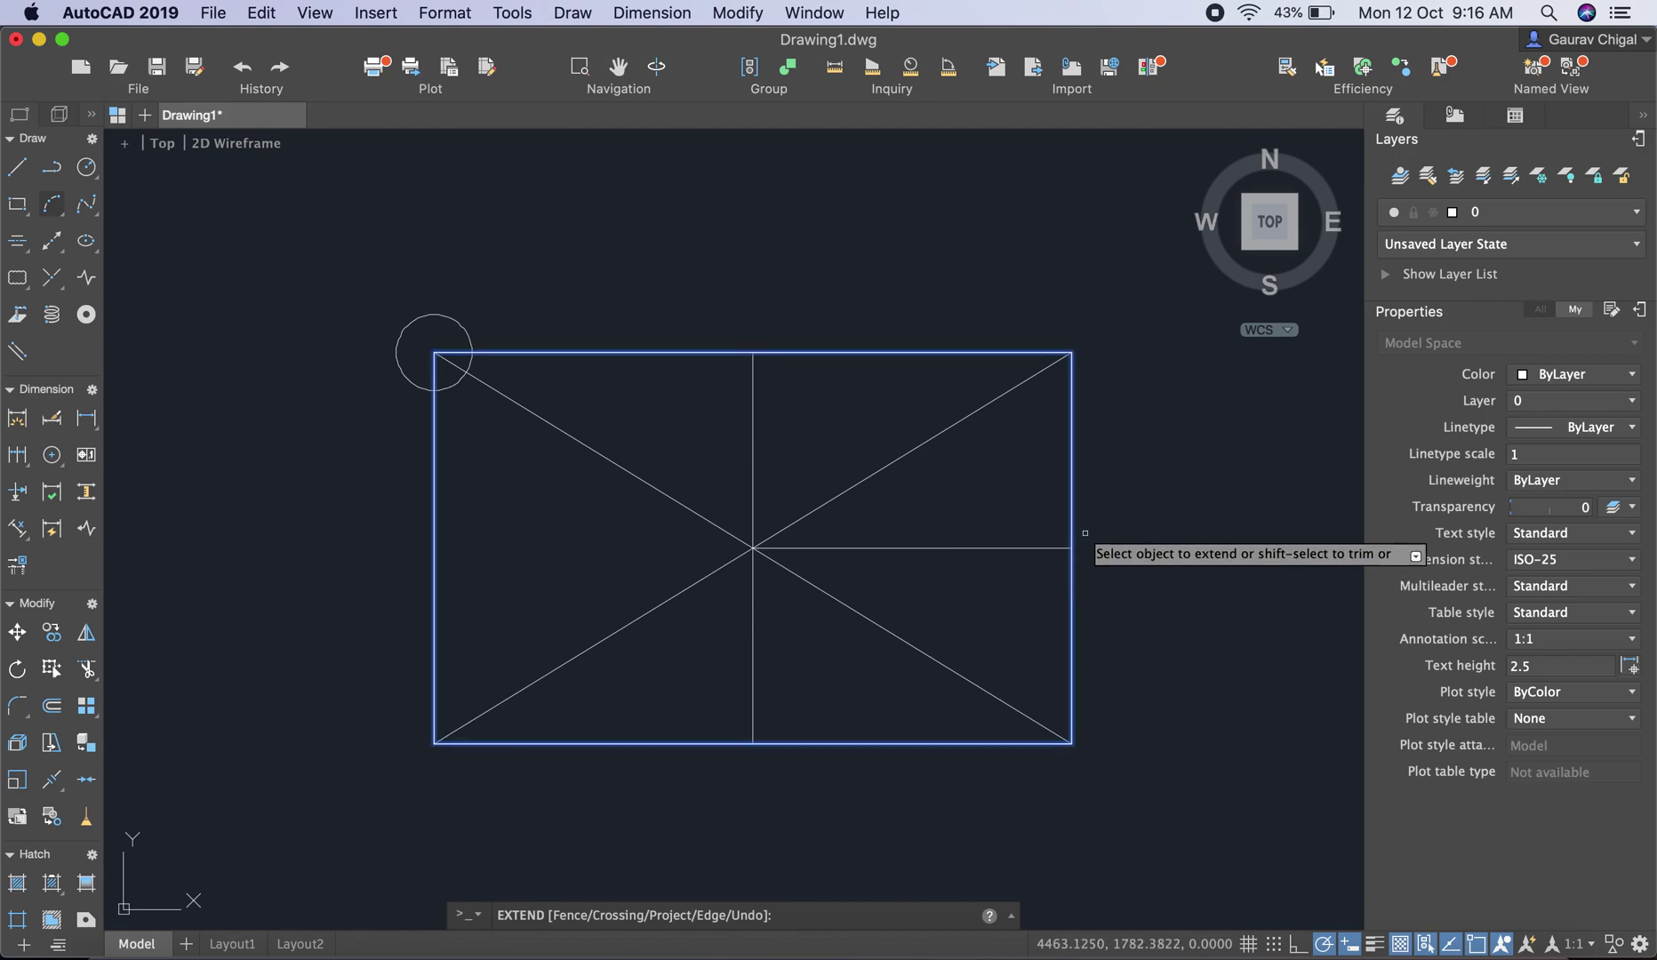
pyautogui.press('Return')
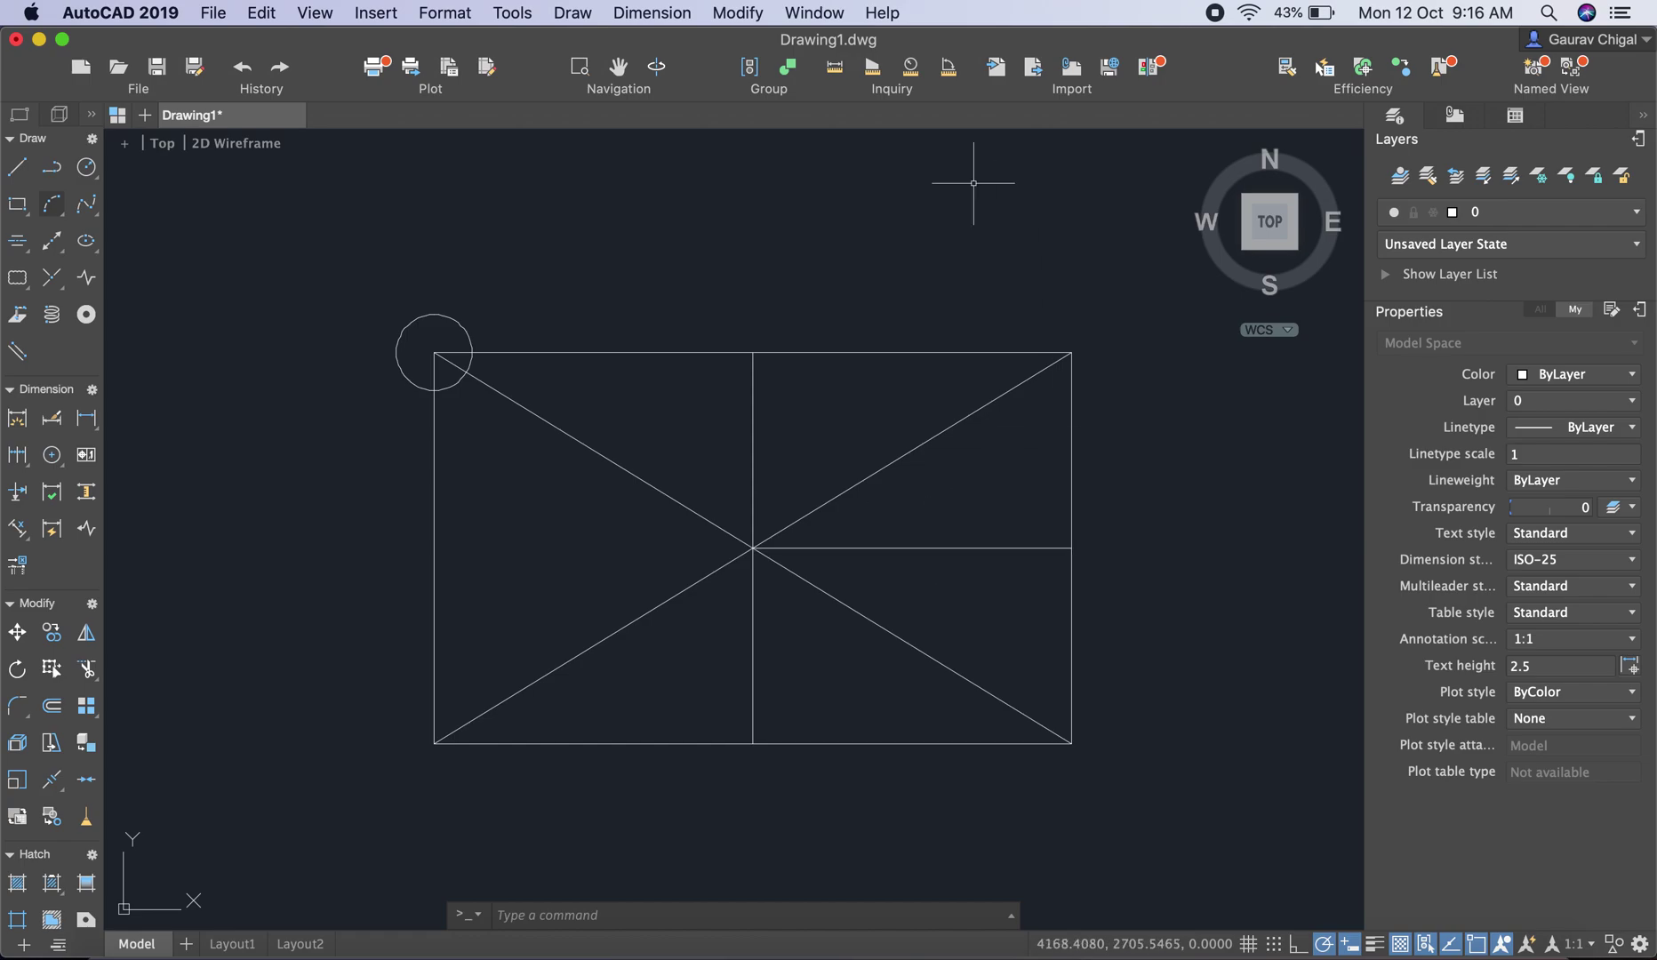
pyautogui.click(747, 11)
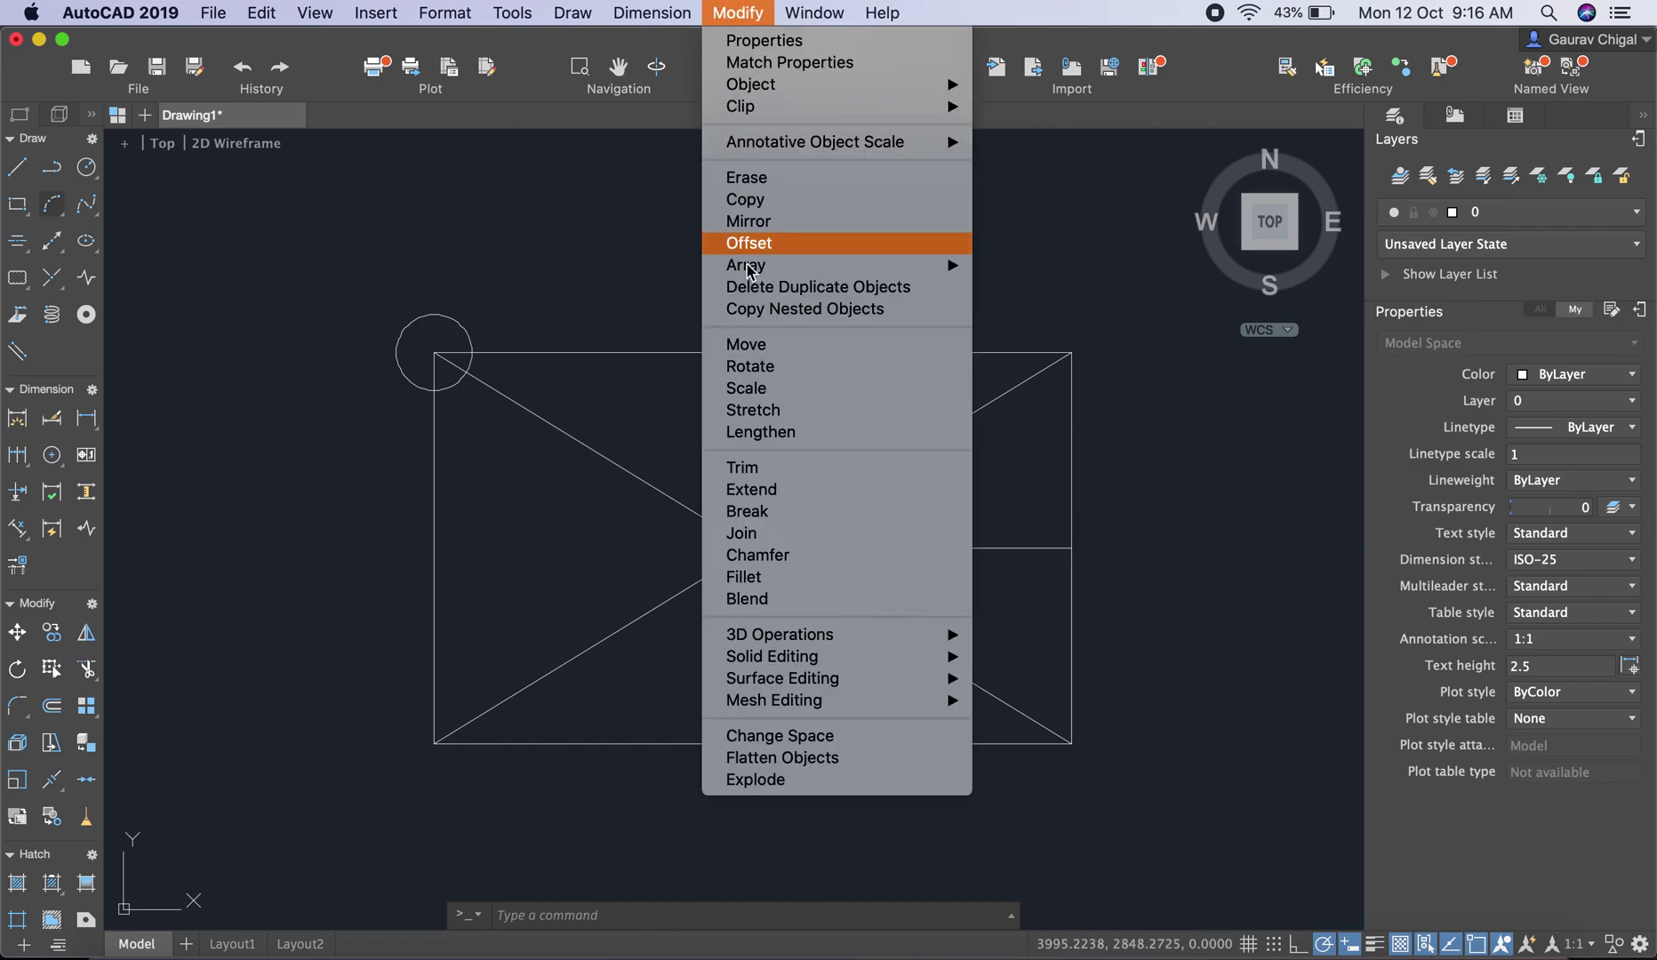
pyautogui.click(768, 512)
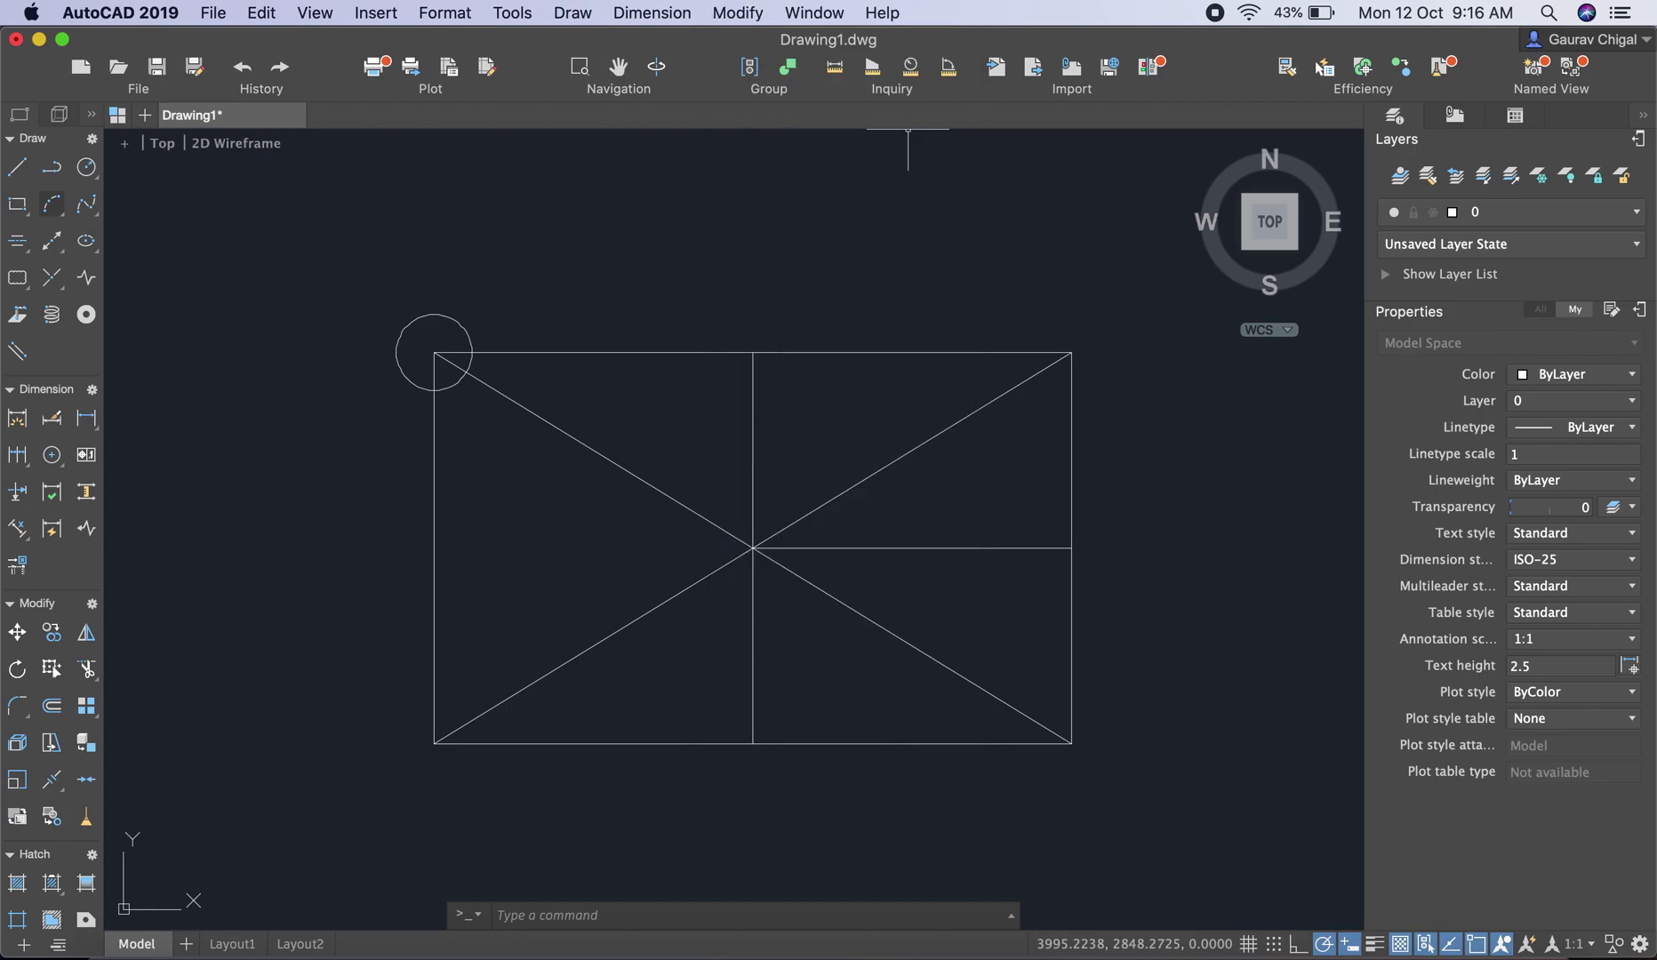
pyautogui.write('br')
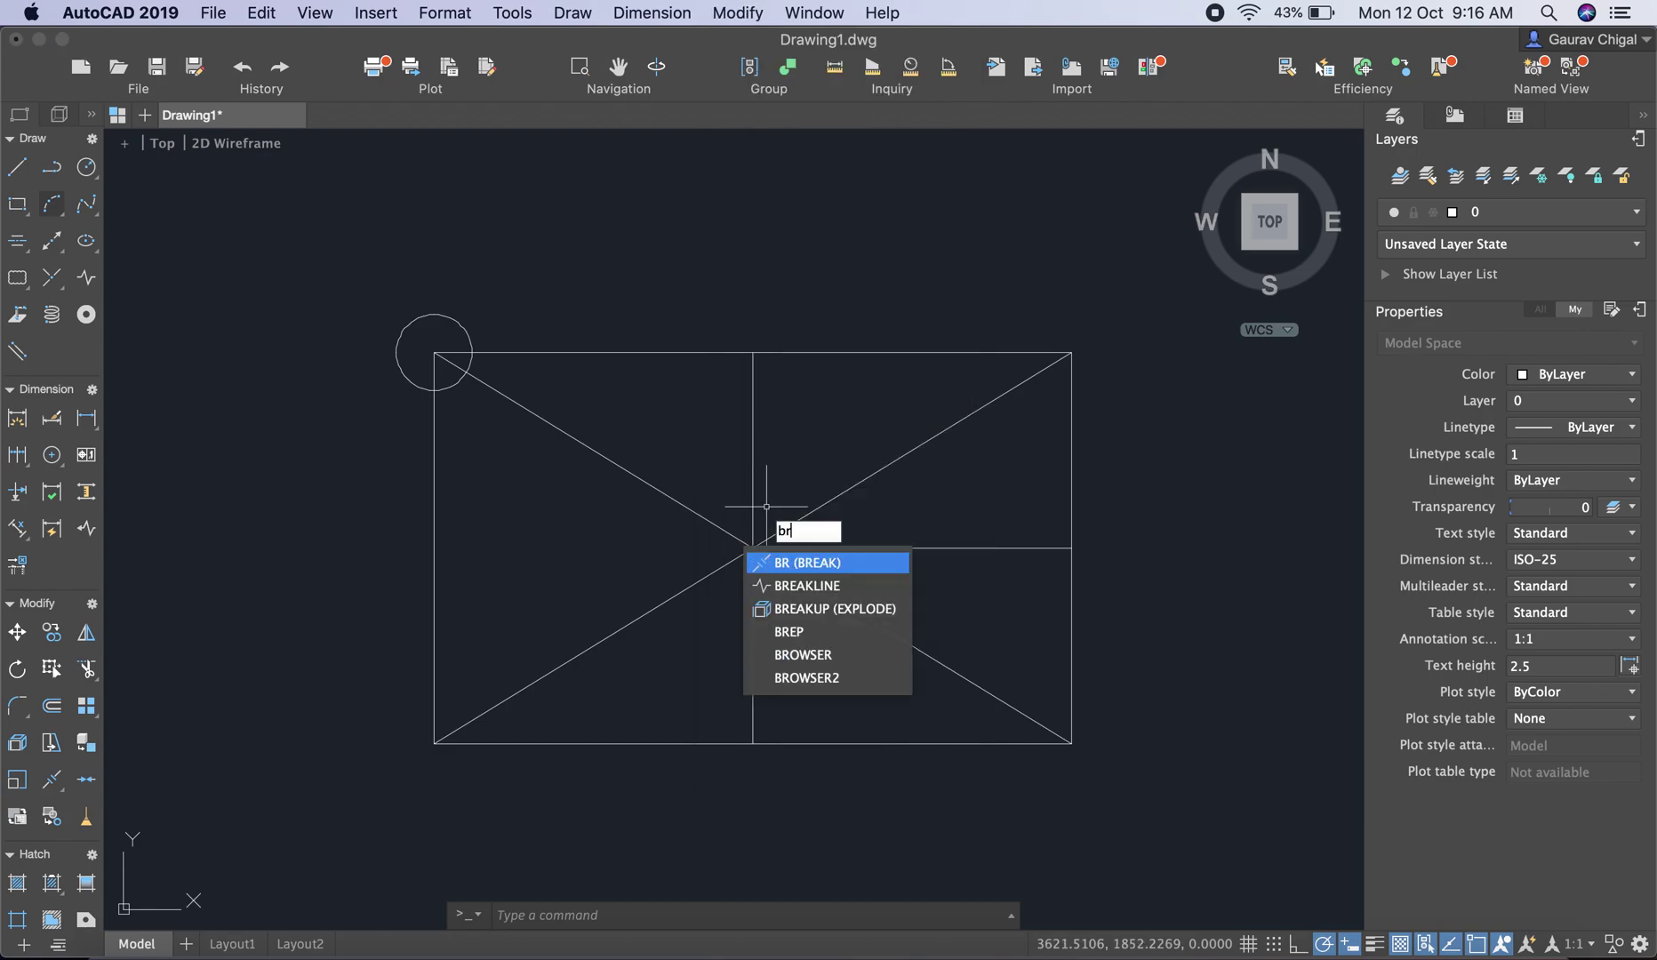
pyautogui.press('Escape')
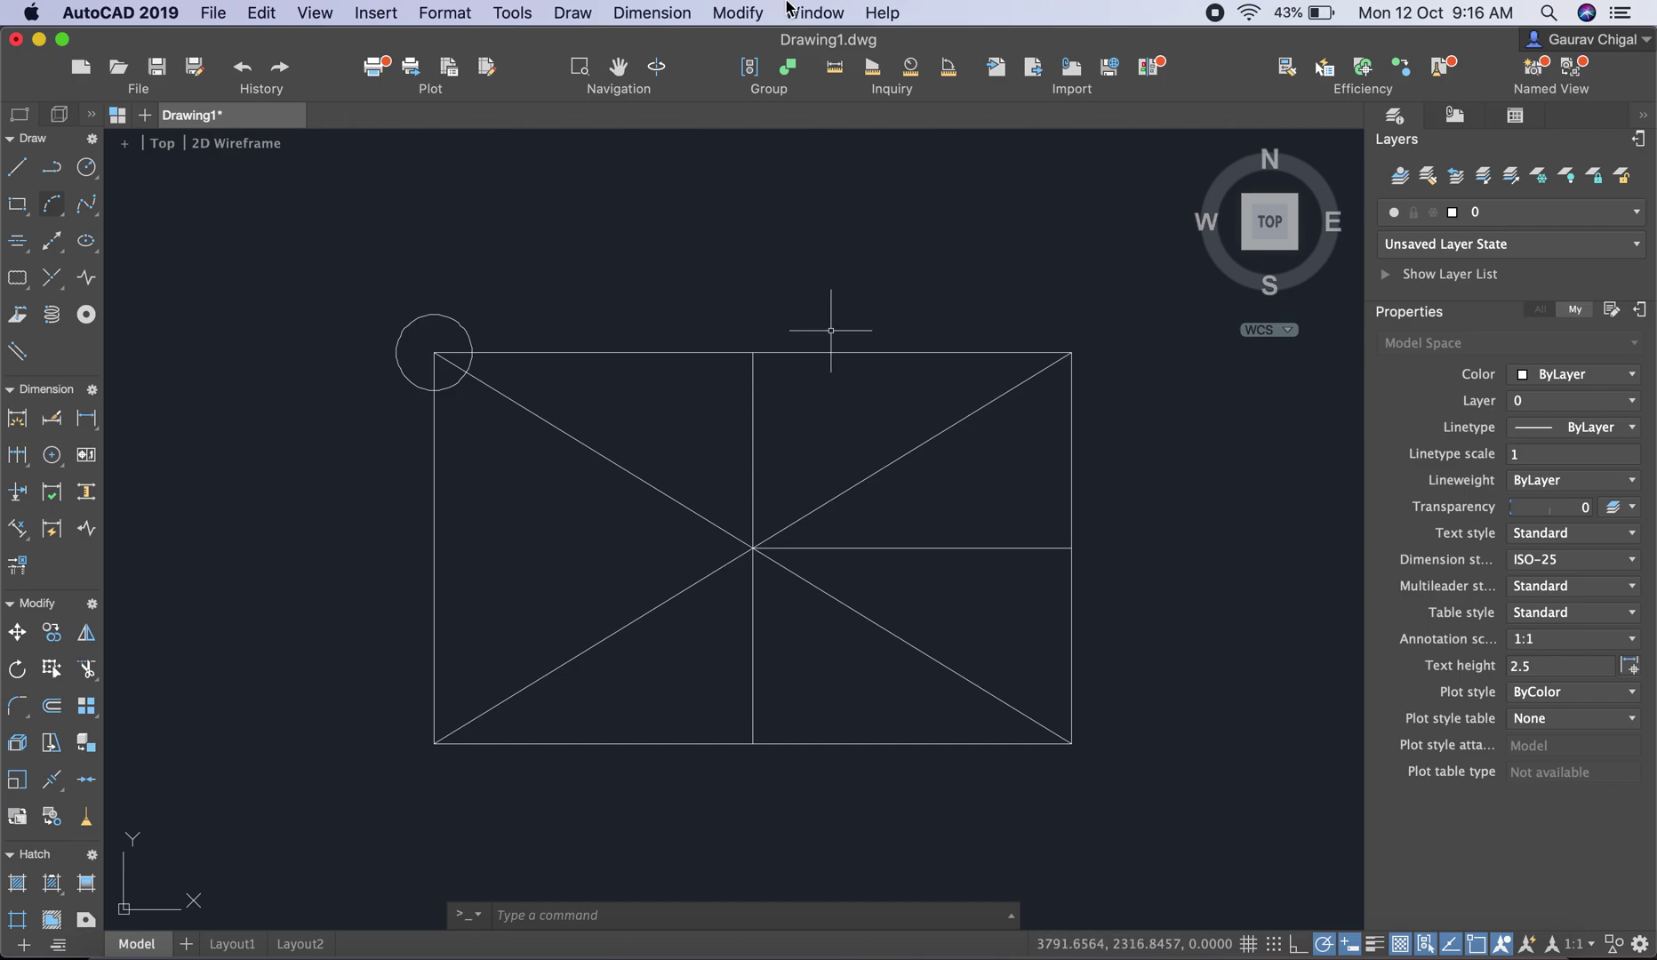
# Step: Break the upper-left to lower-right diagonal at a single point between the circle and the centre intersection
pyautogui.click(738, 13)
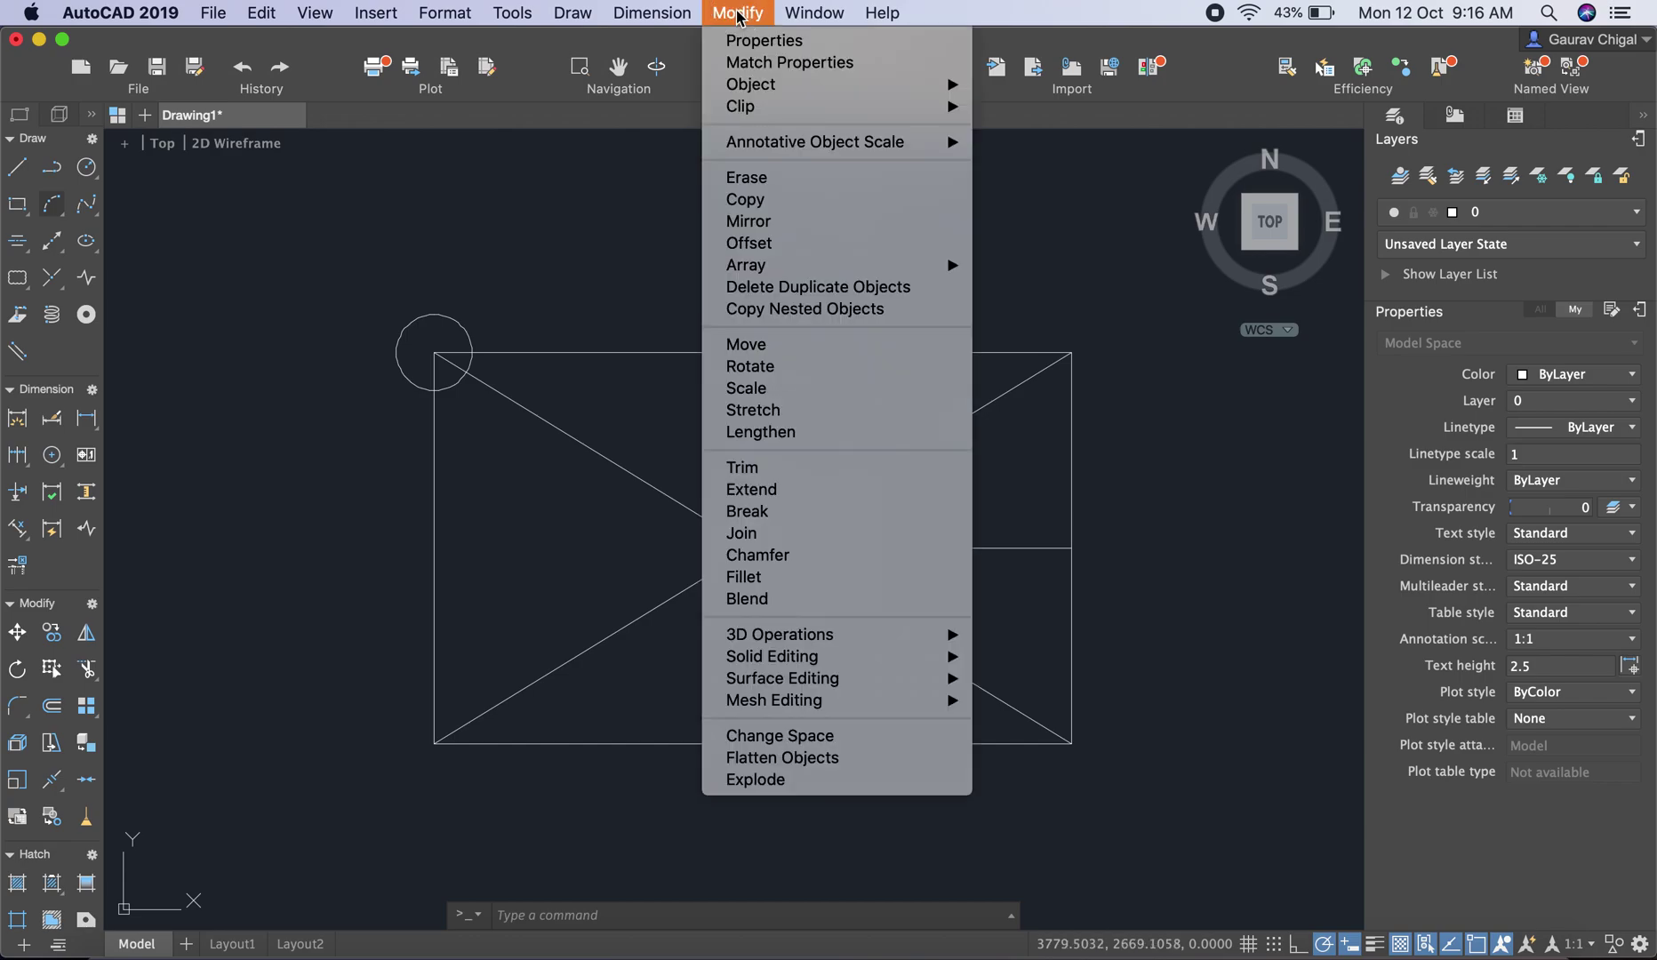
pyautogui.click(749, 512)
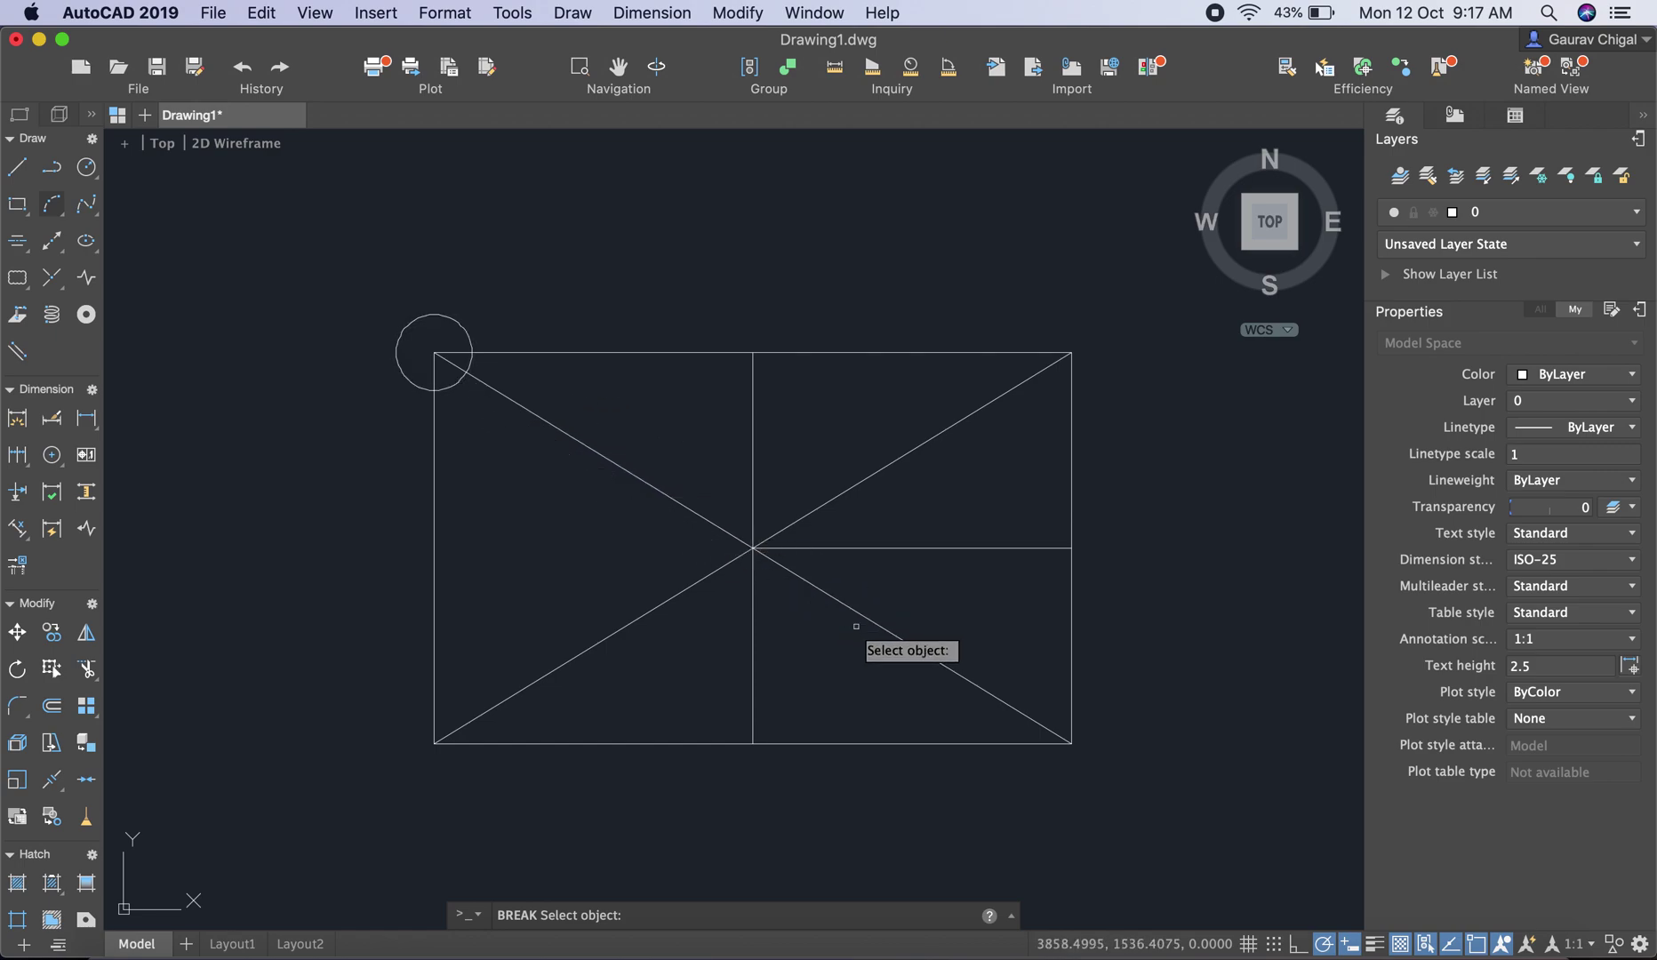
pyautogui.click(652, 490)
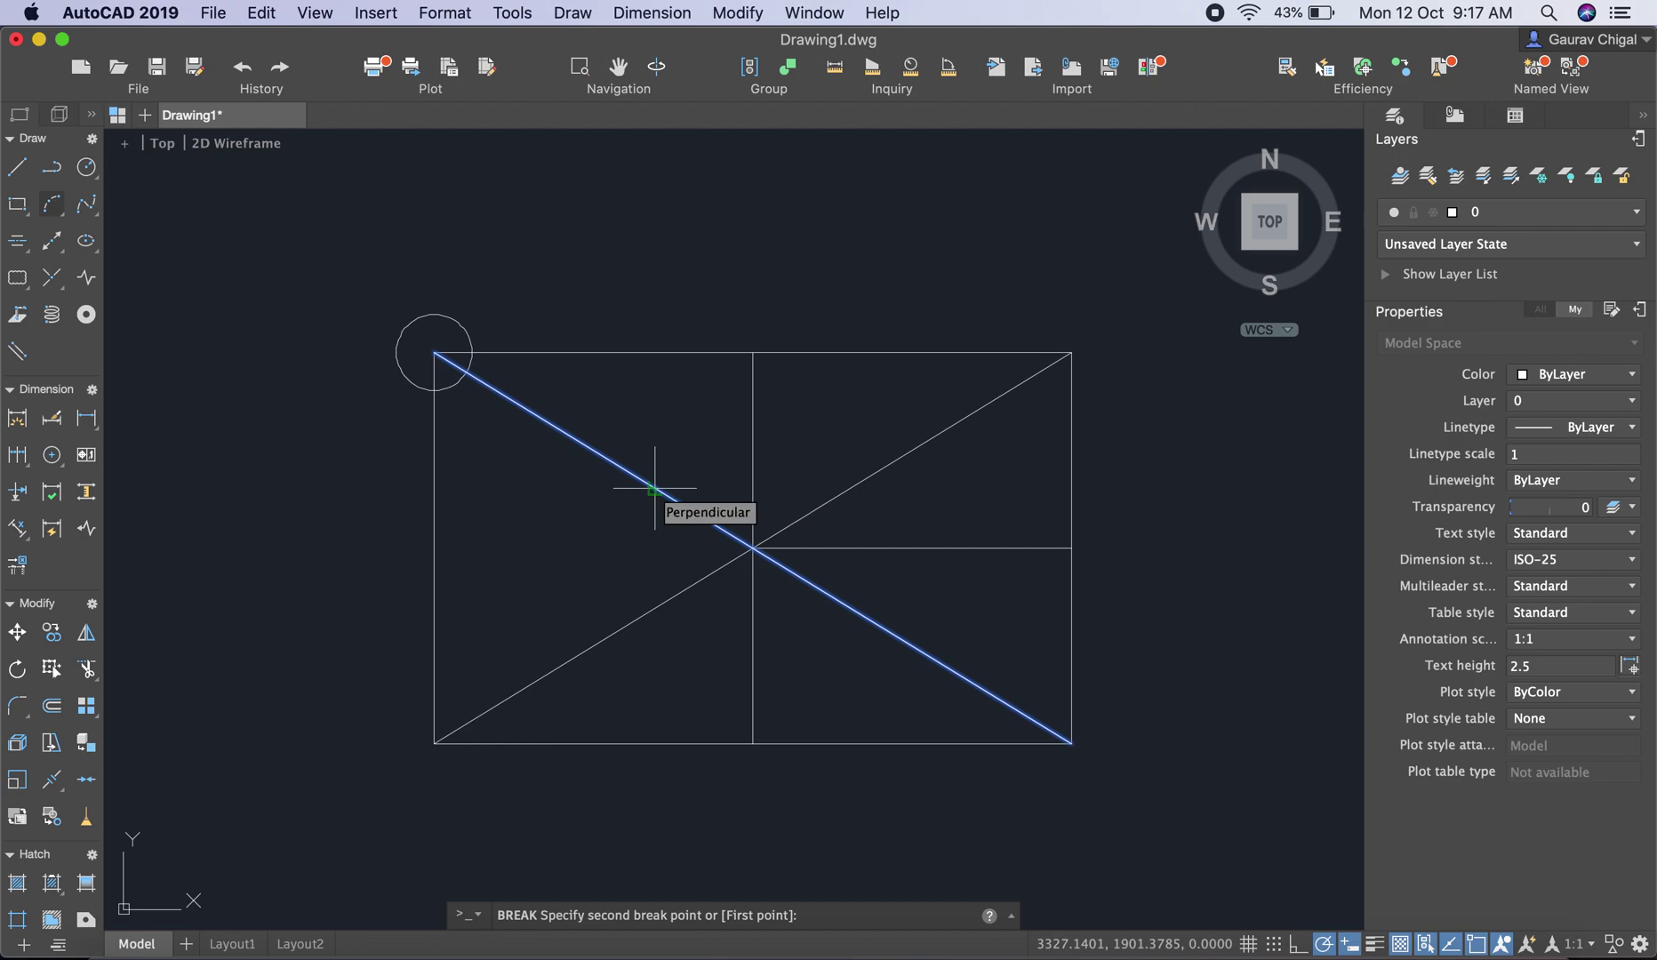
pyautogui.click(655, 488)
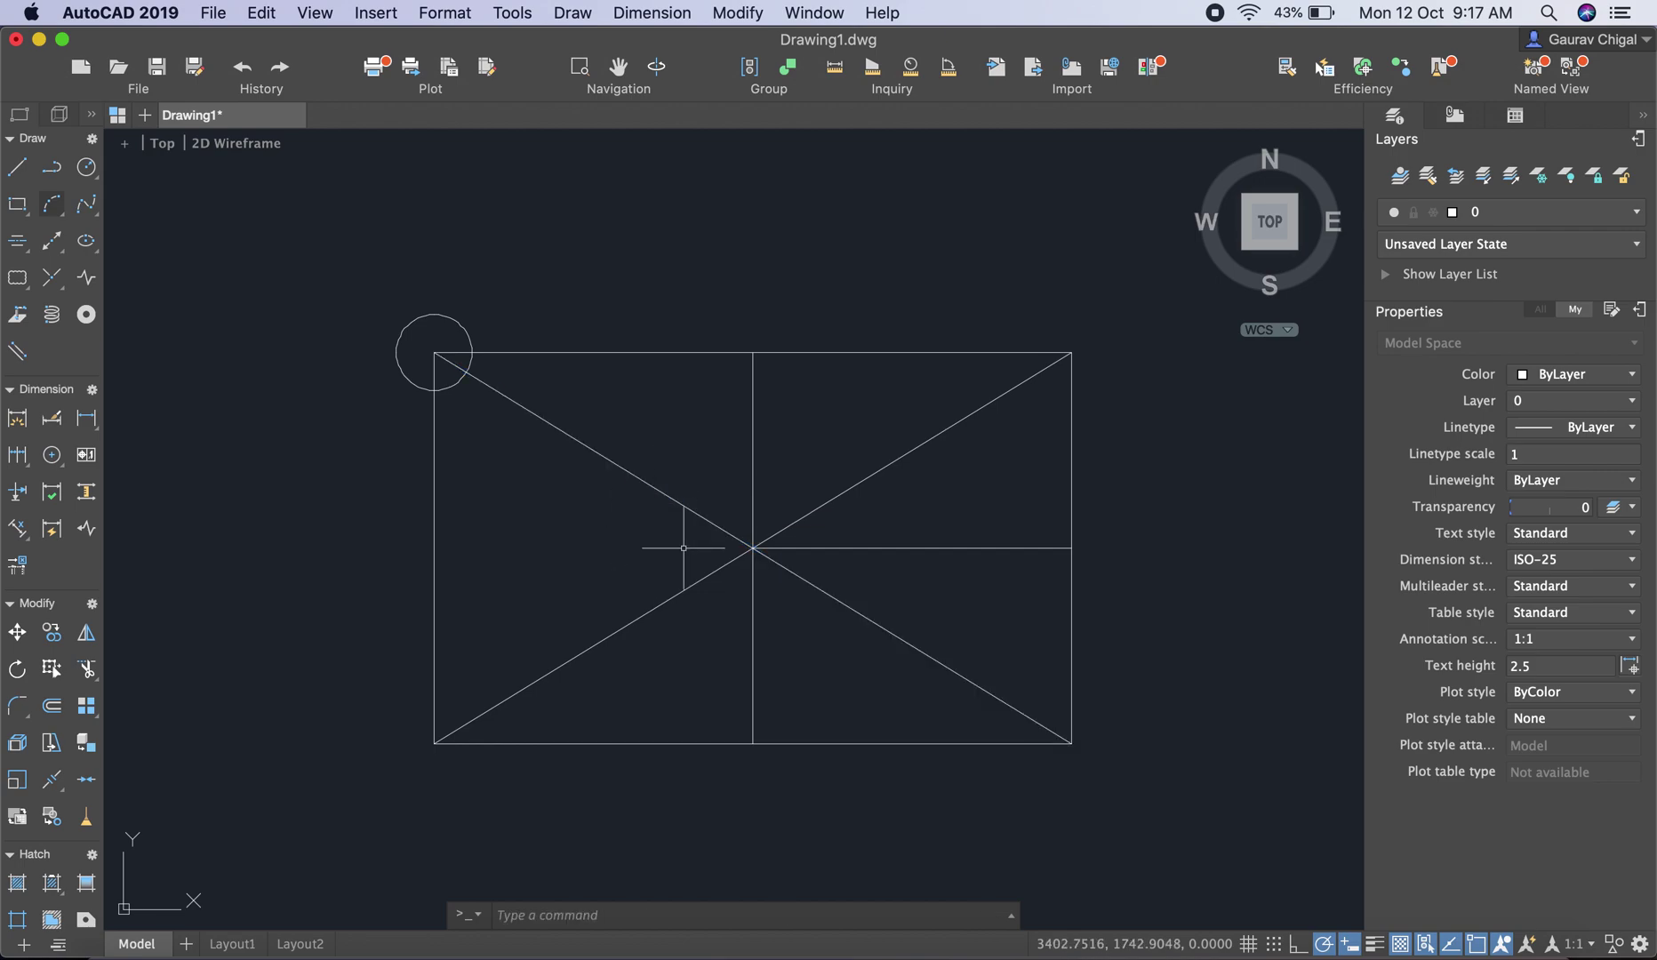
# Step: Select both pieces of the broken diagonal to examine where the line is split
pyautogui.click(698, 513)
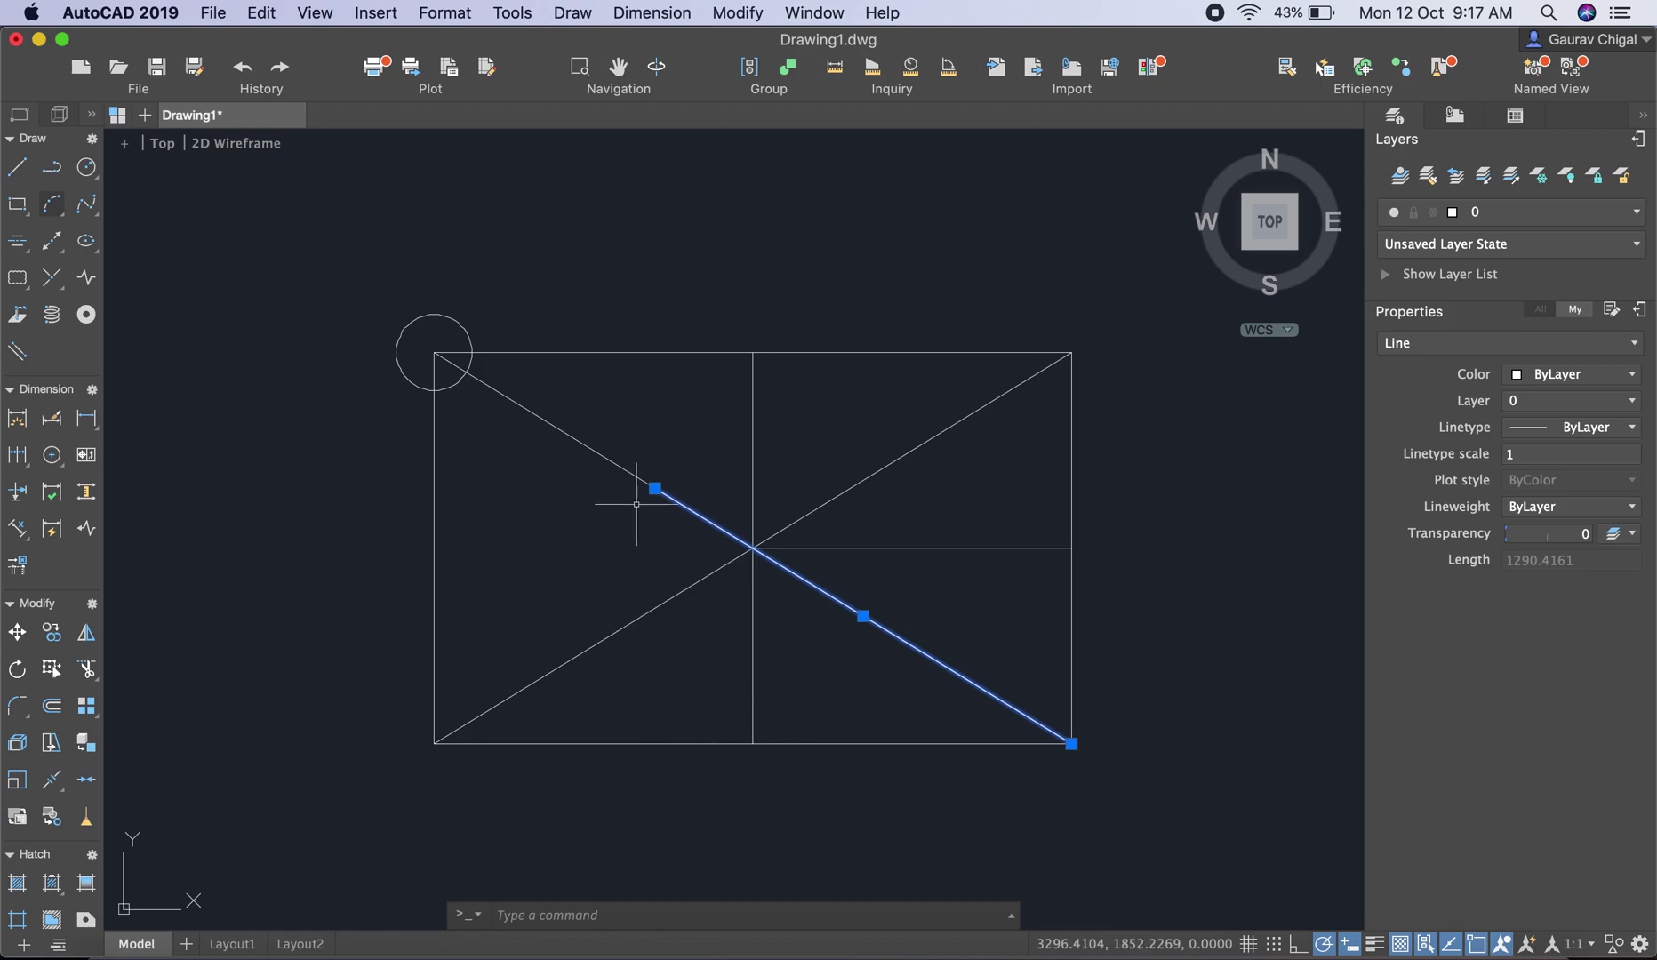
pyautogui.click(565, 434)
pyautogui.click(552, 477)
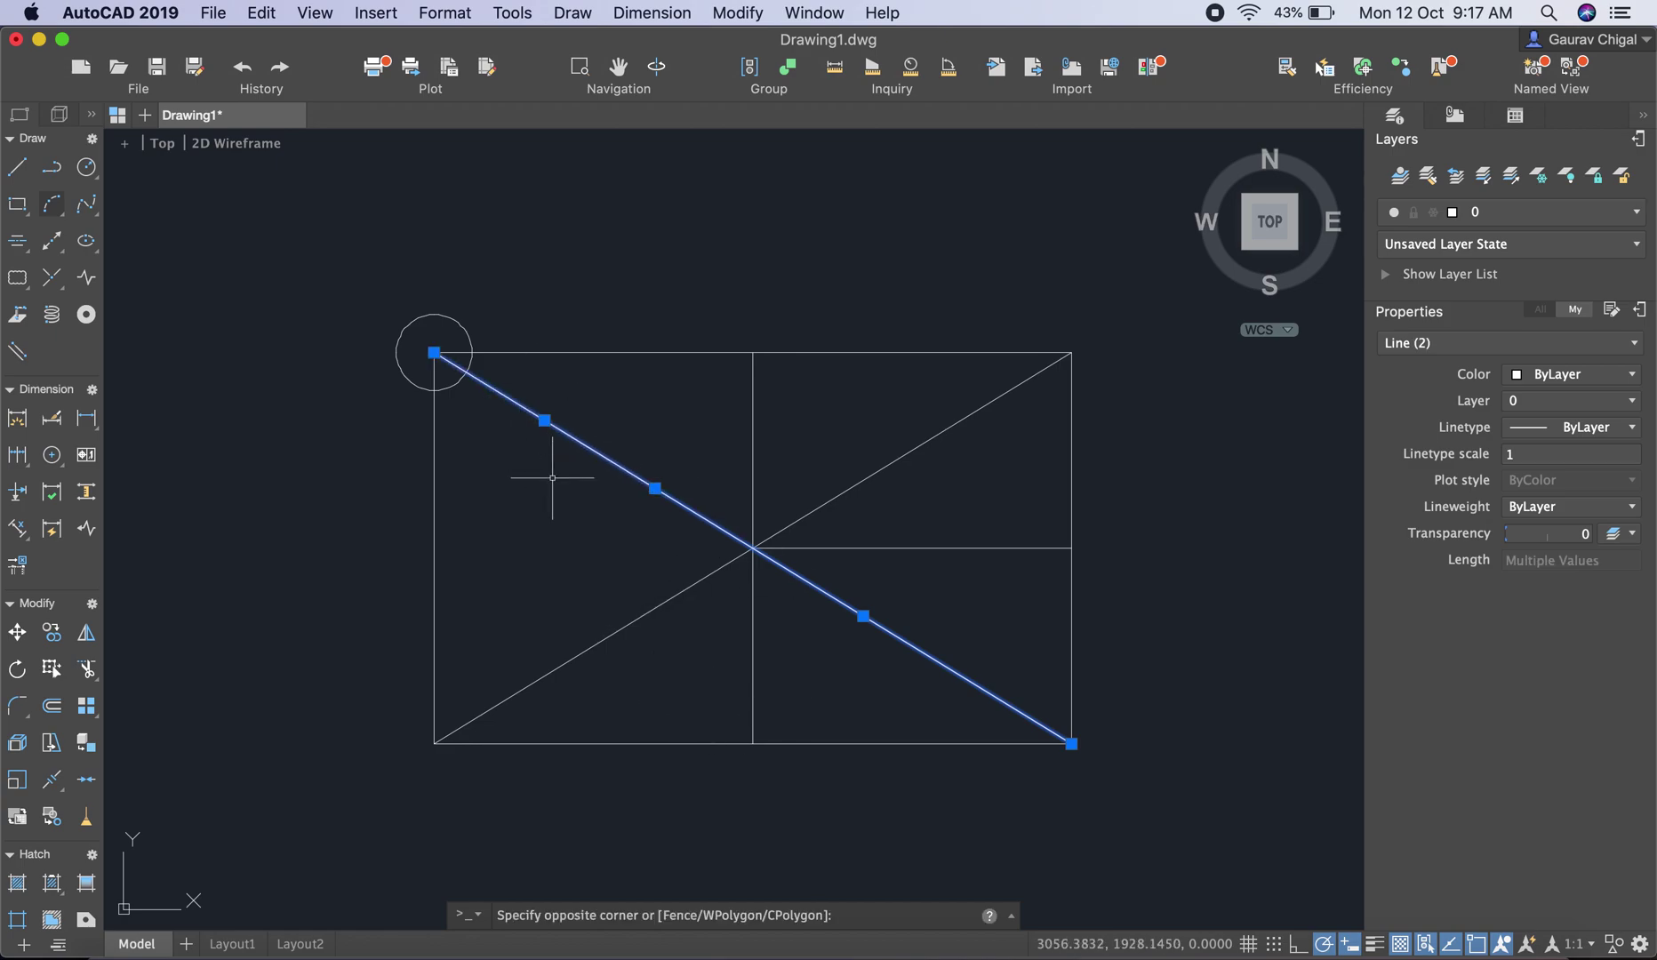
pyautogui.press('Escape')
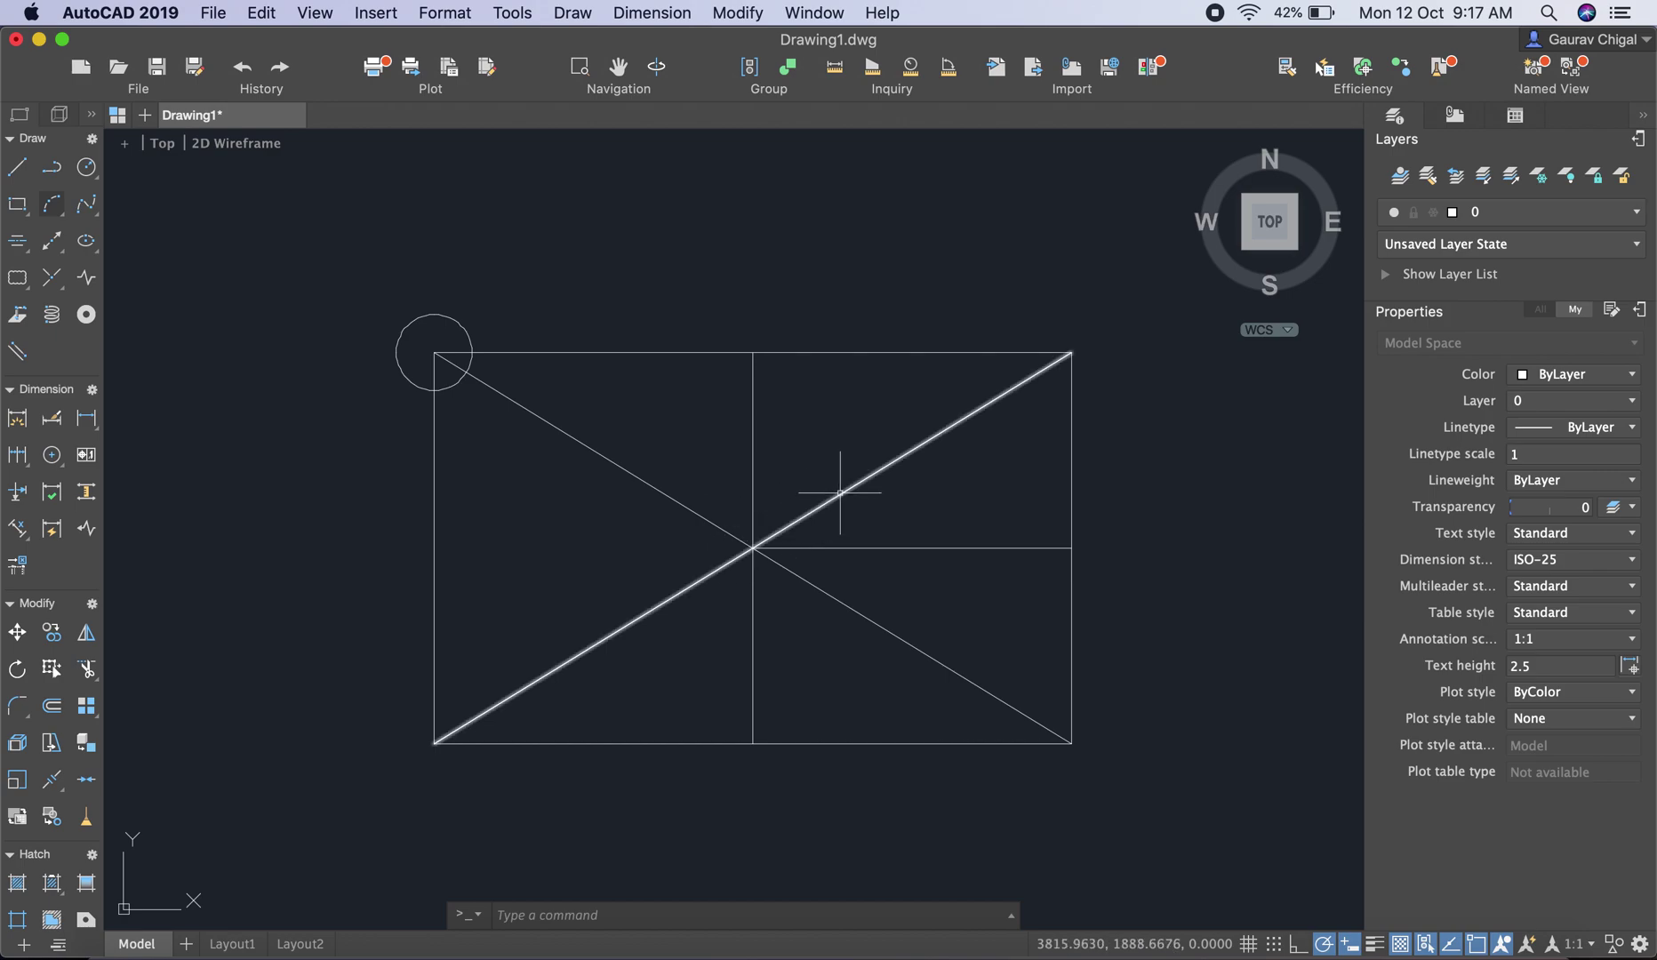
pyautogui.click(849, 613)
pyautogui.click(591, 446)
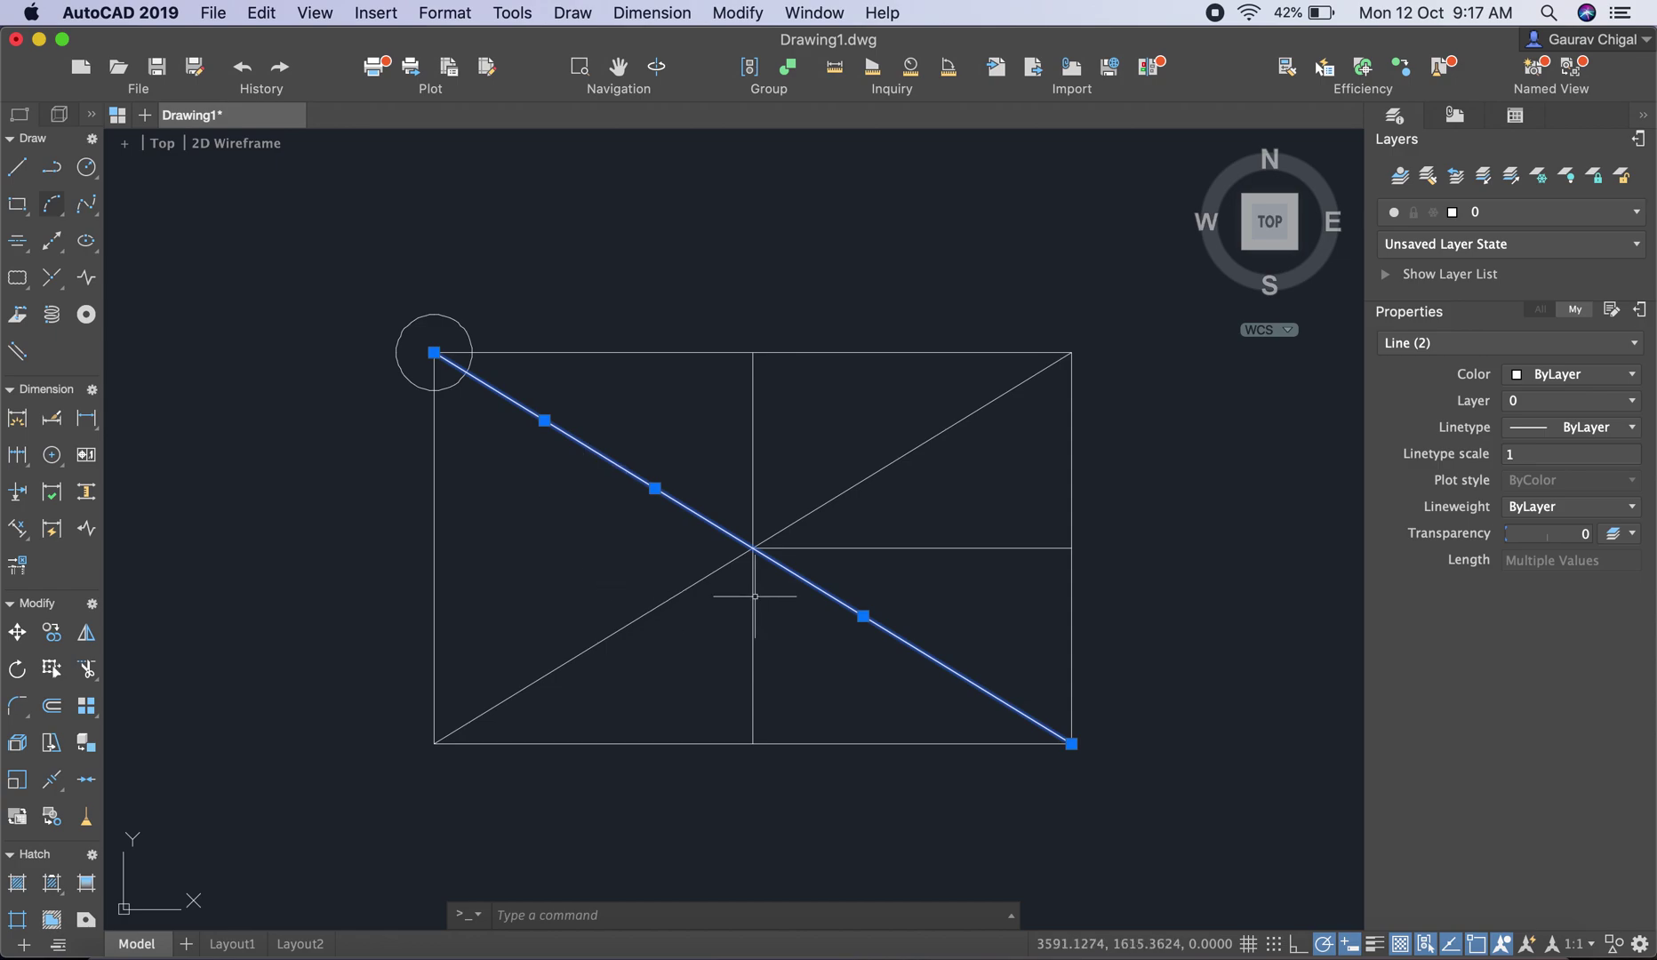
# Step: Break the upper-left to lower-right diagonal at two points, cutting a gap between the circle and the centre intersection
pyautogui.press('Escape')
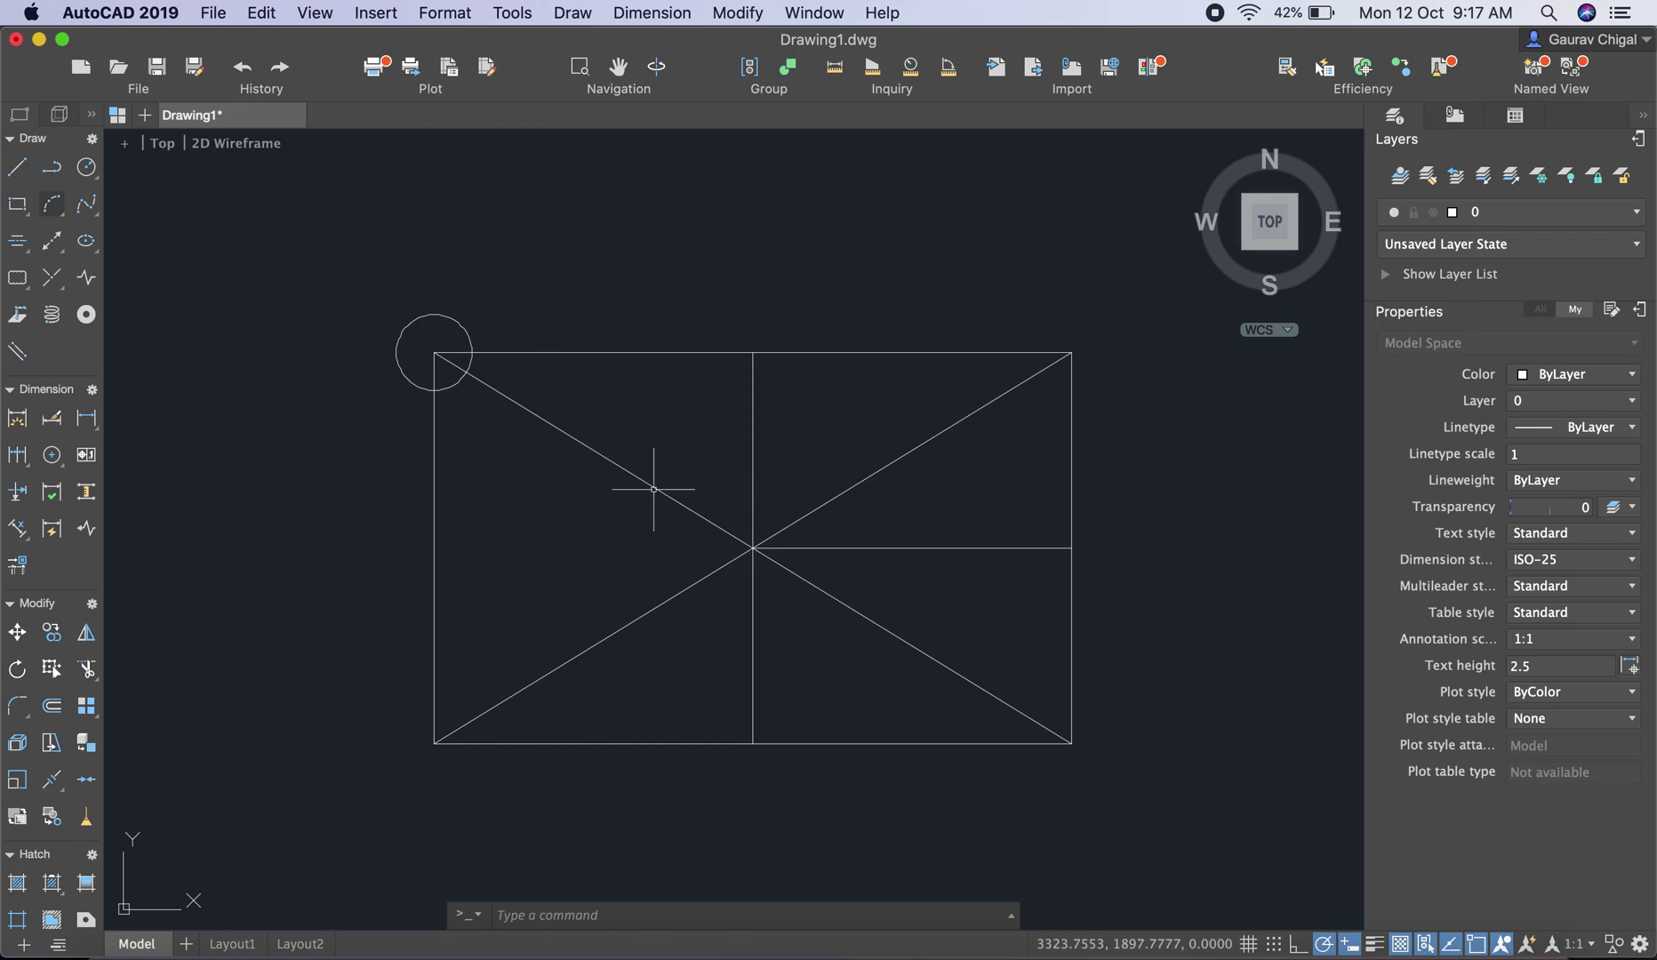
pyautogui.click(751, 12)
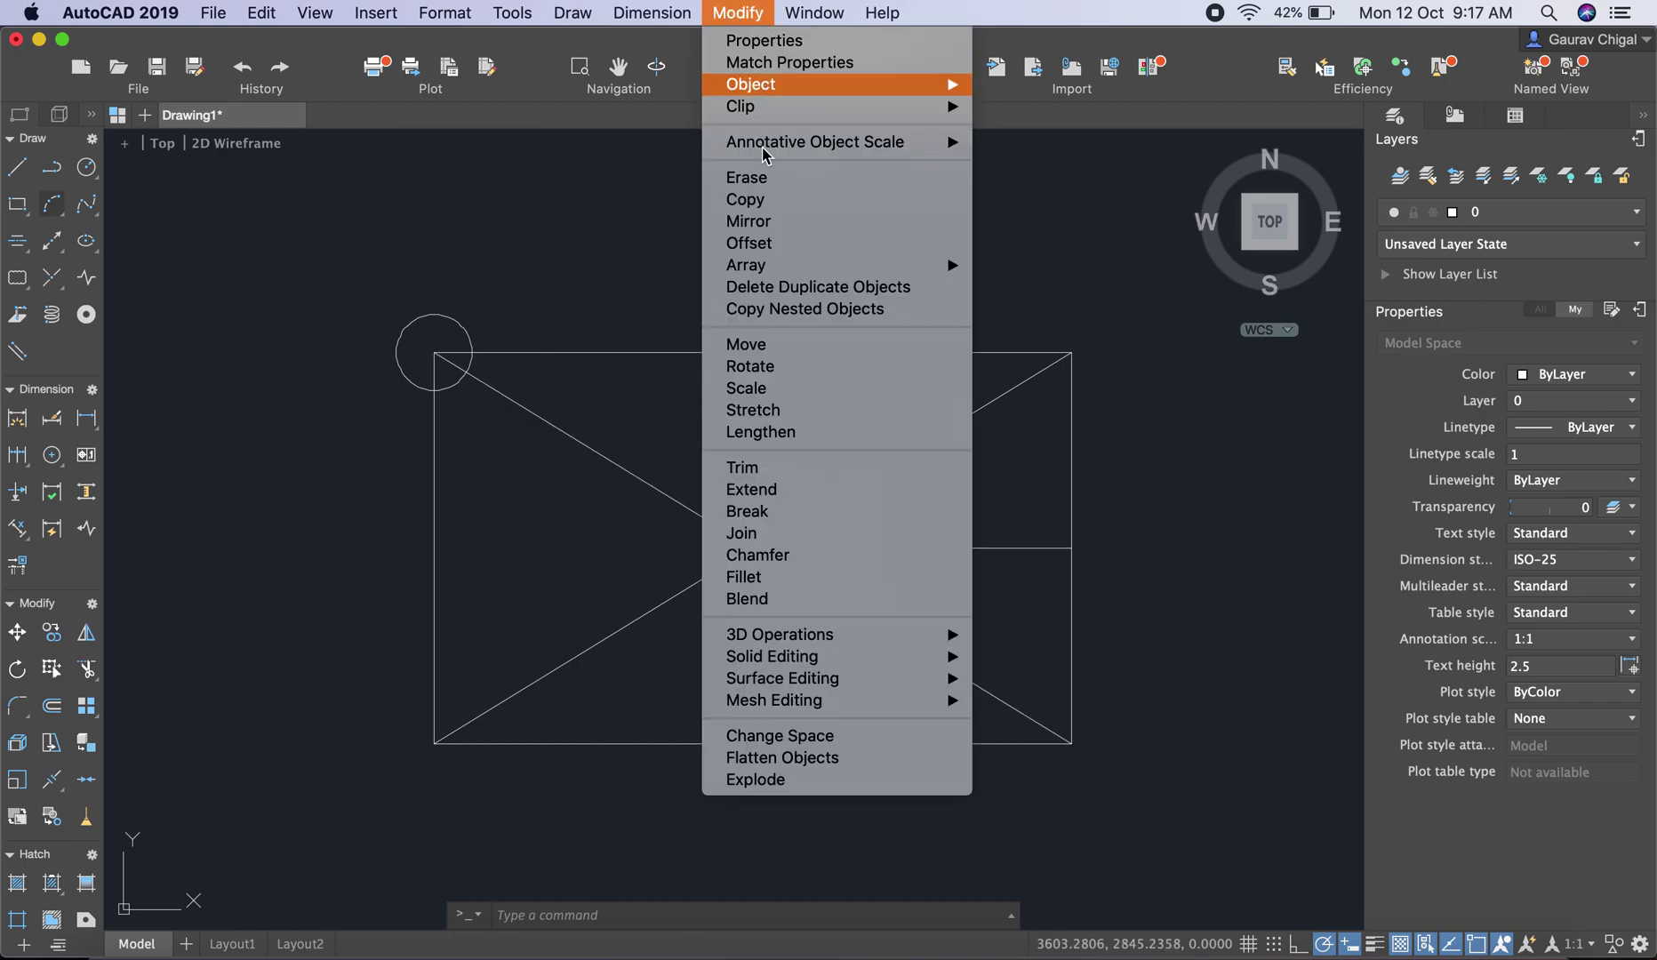
pyautogui.click(755, 511)
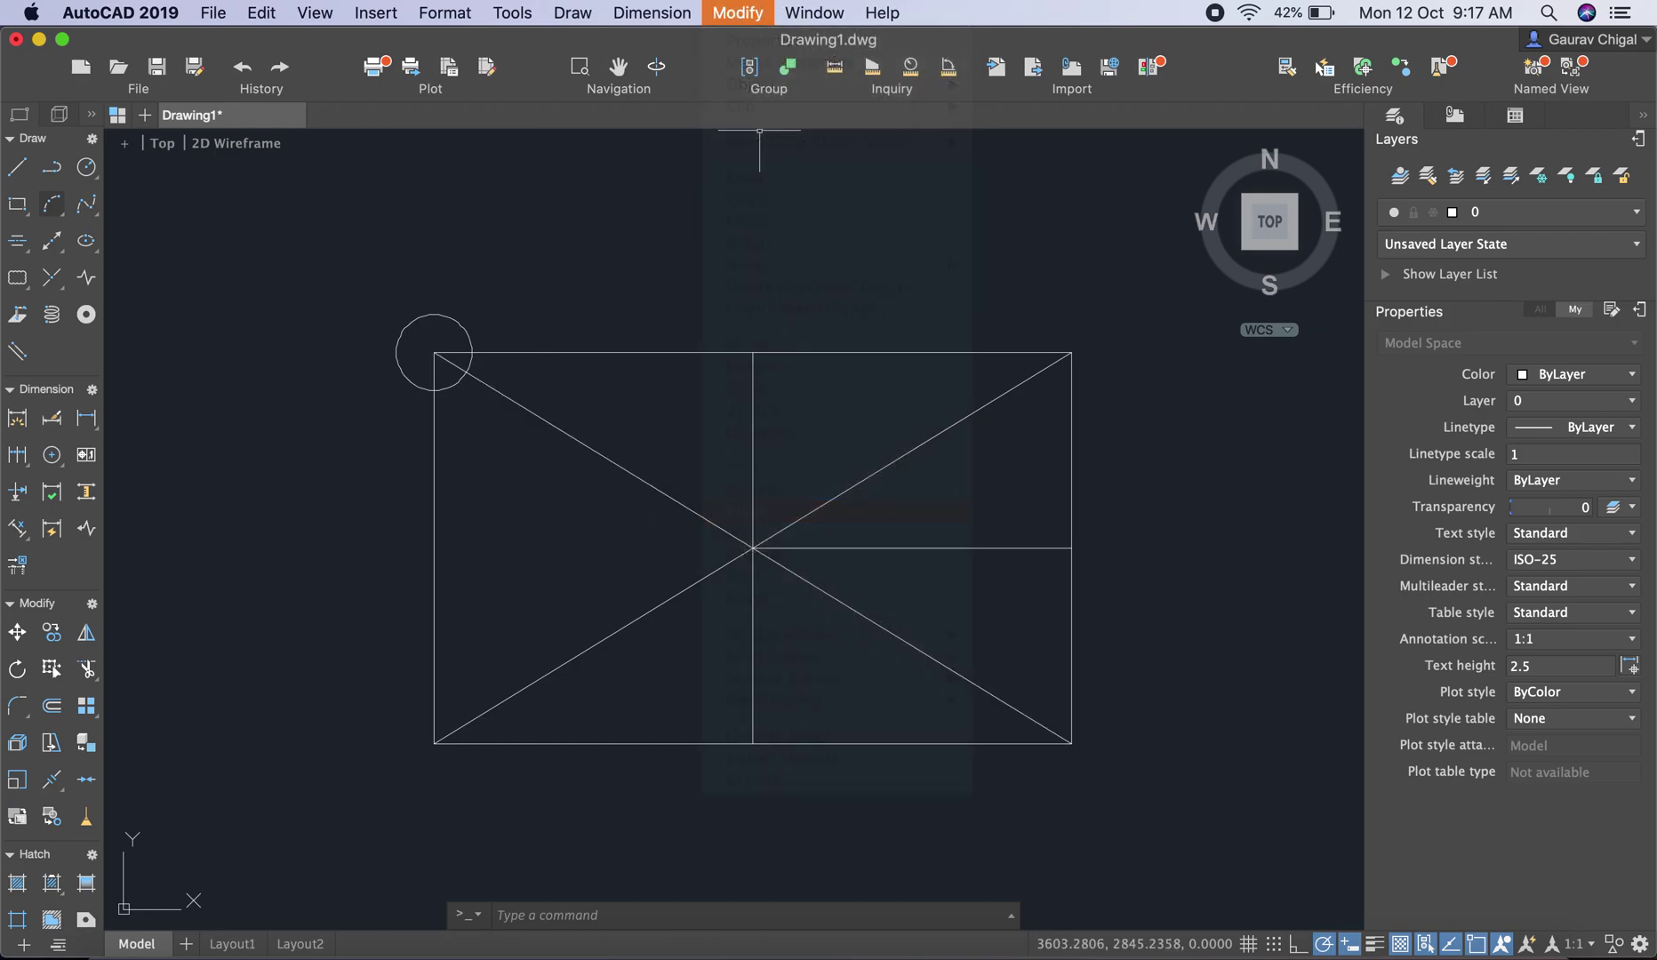
pyautogui.click(644, 481)
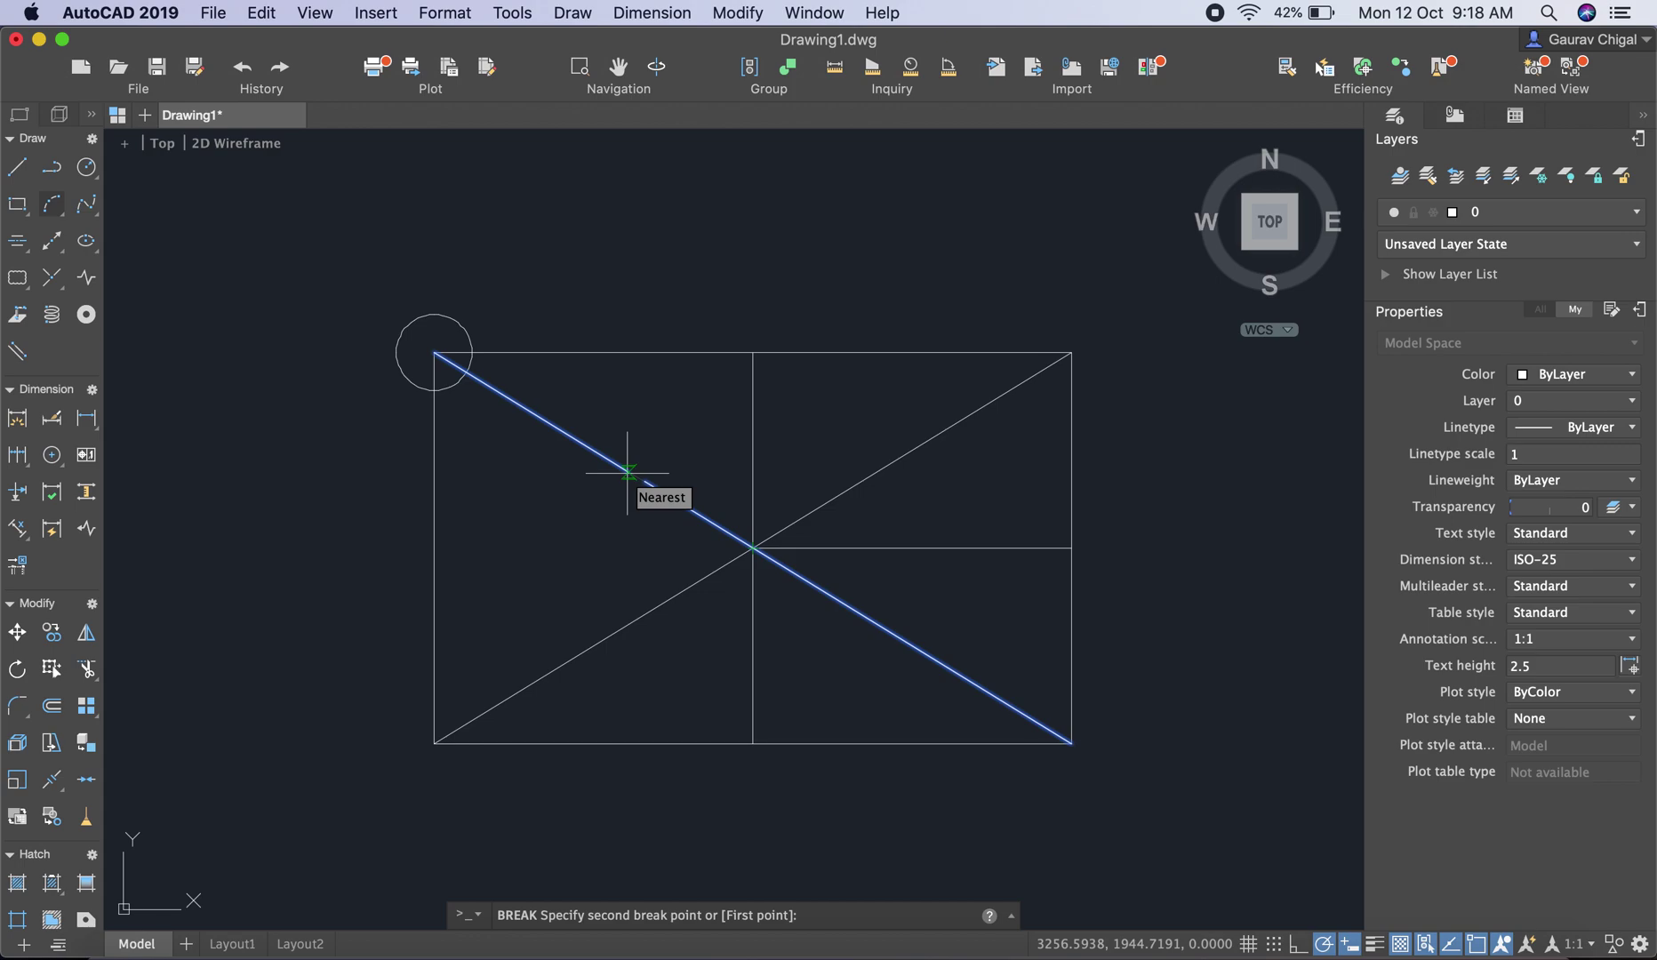
pyautogui.click(542, 422)
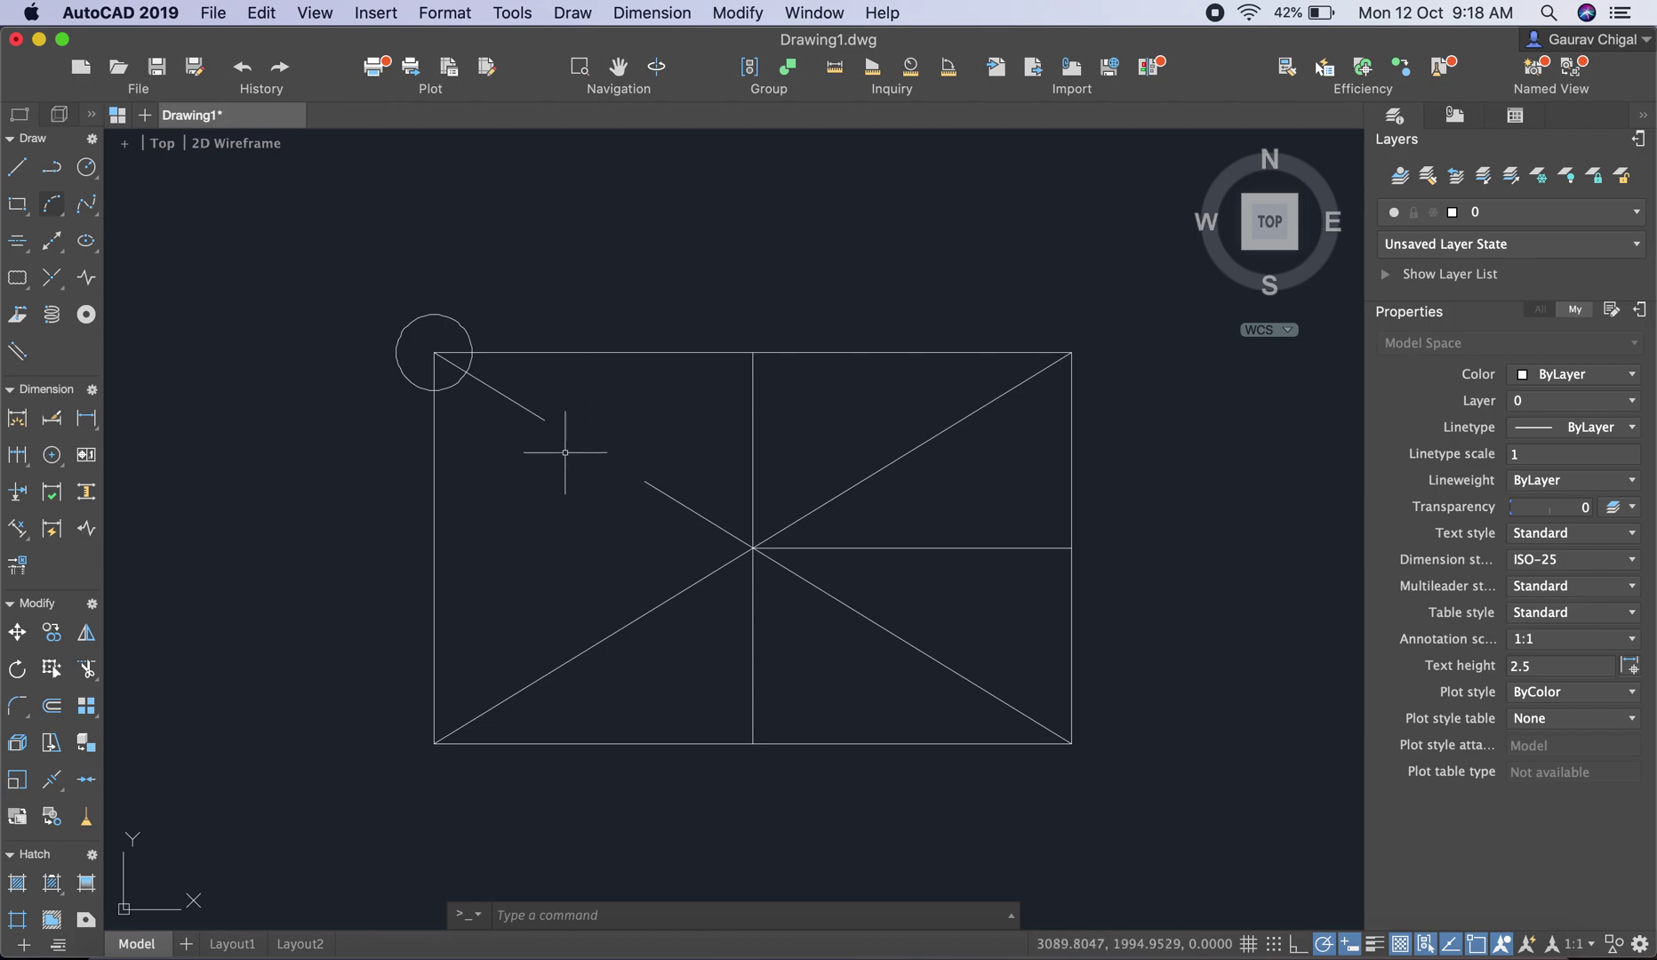
# Step: Select both remaining pieces of the broken diagonal to examine the gap, and undo the break
pyautogui.click(518, 402)
pyautogui.click(691, 512)
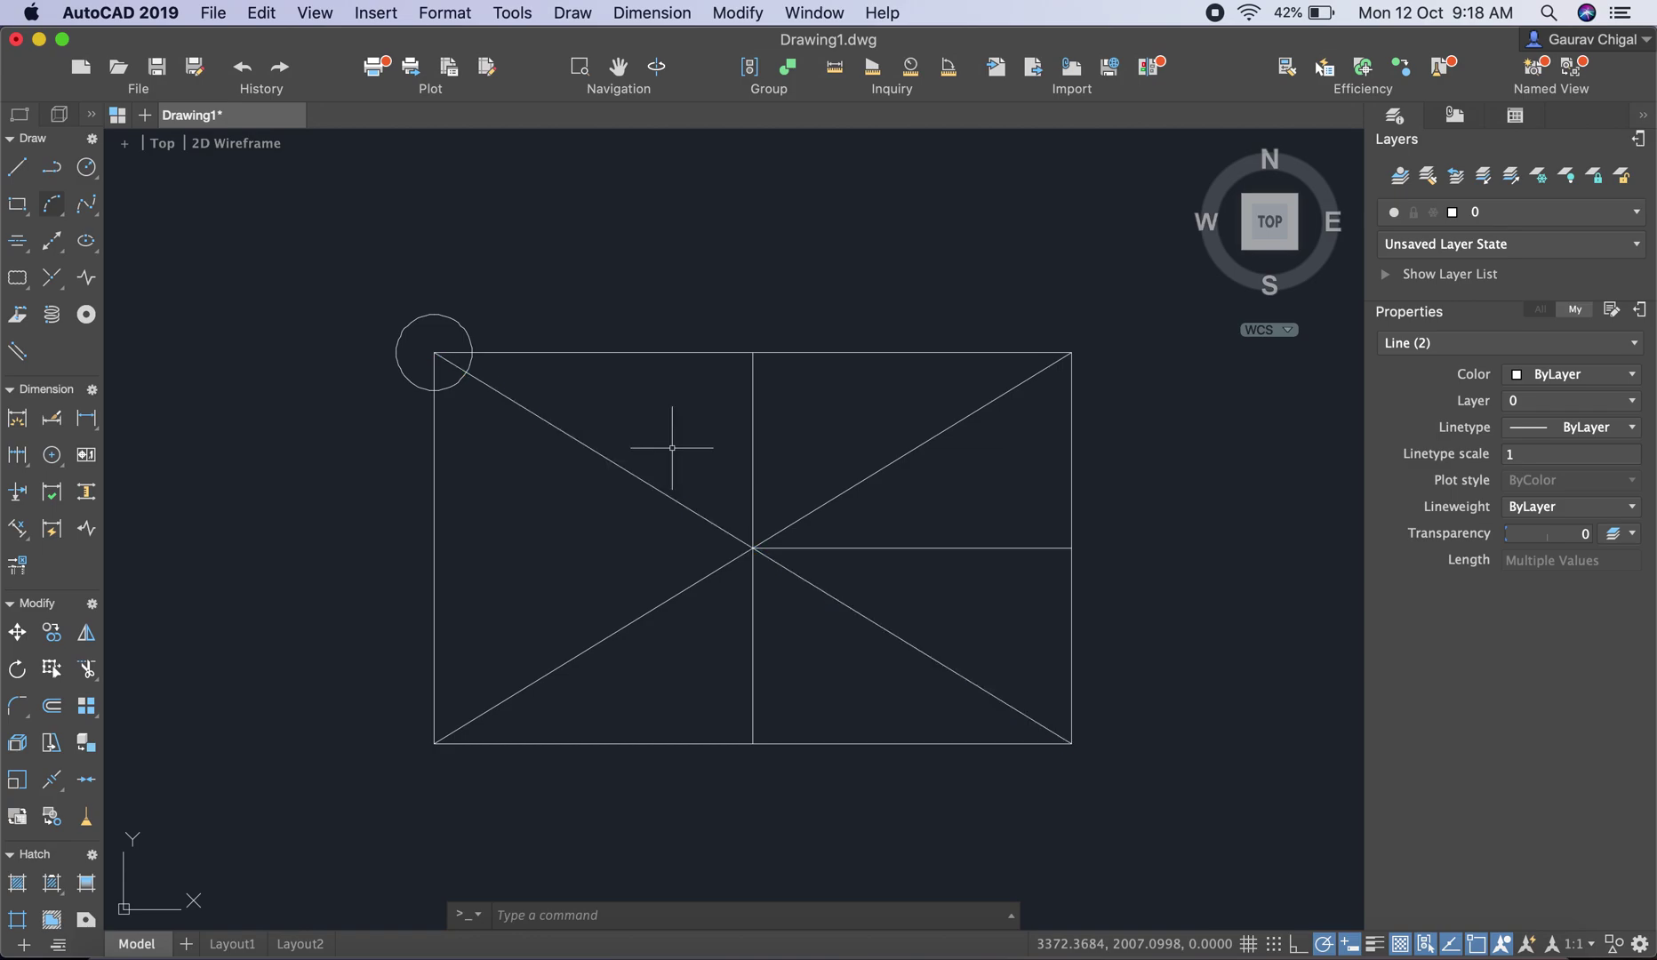
pyautogui.press('super+z')
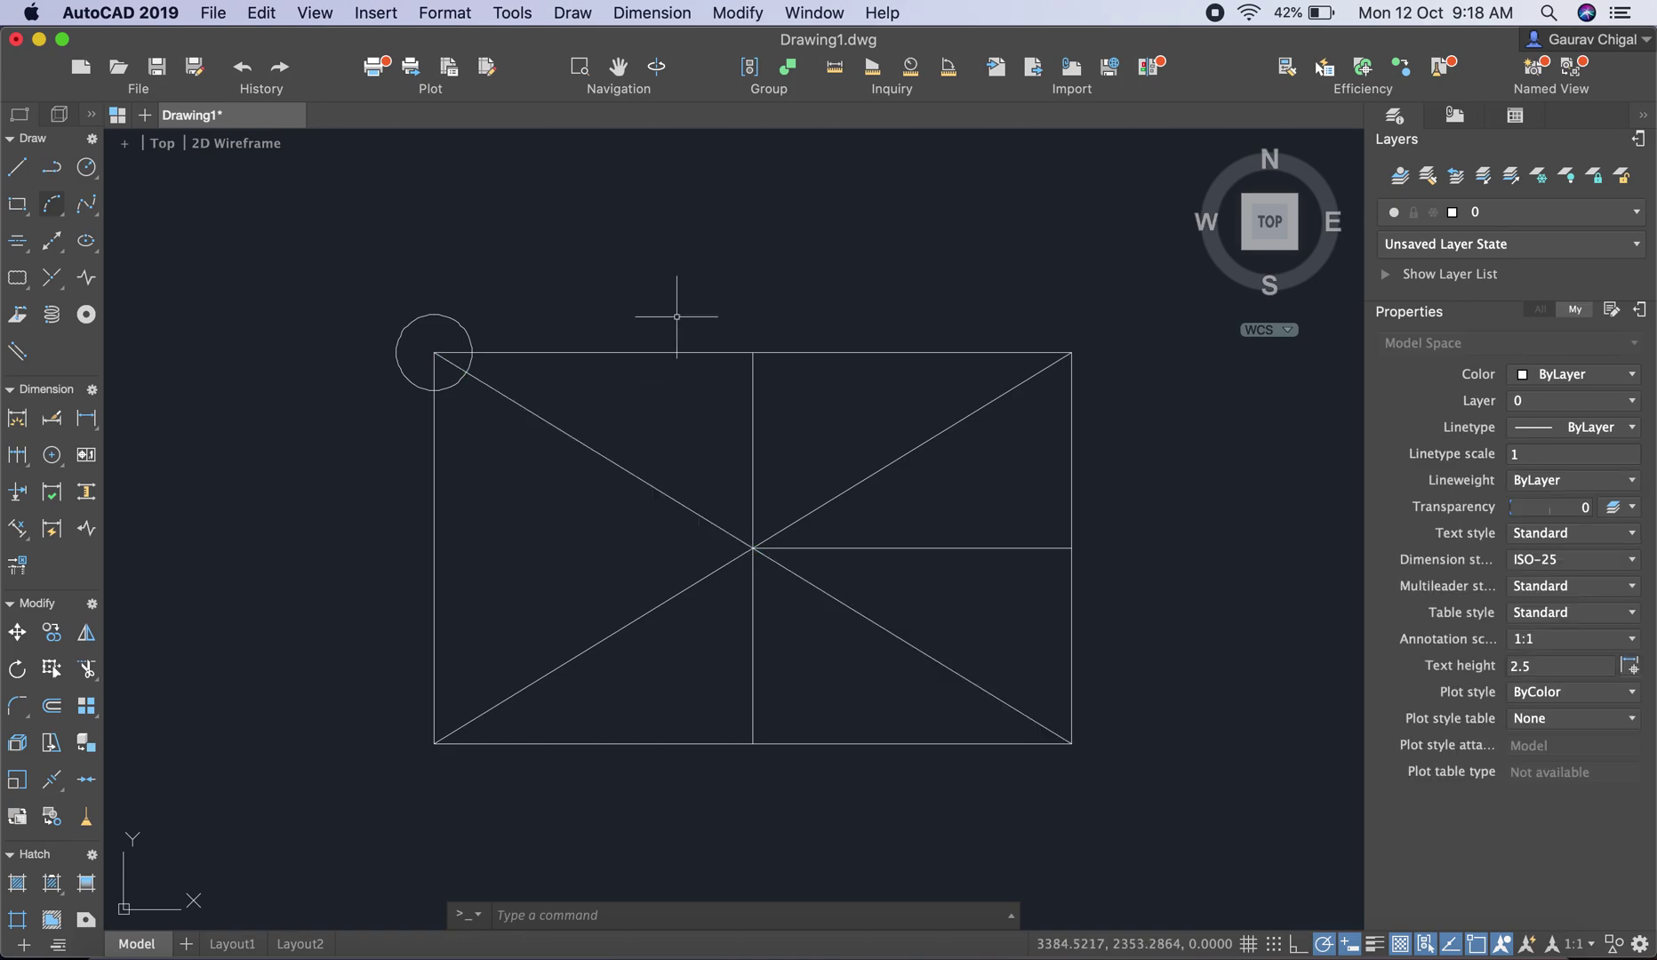
pyautogui.click(676, 242)
pyautogui.click(740, 11)
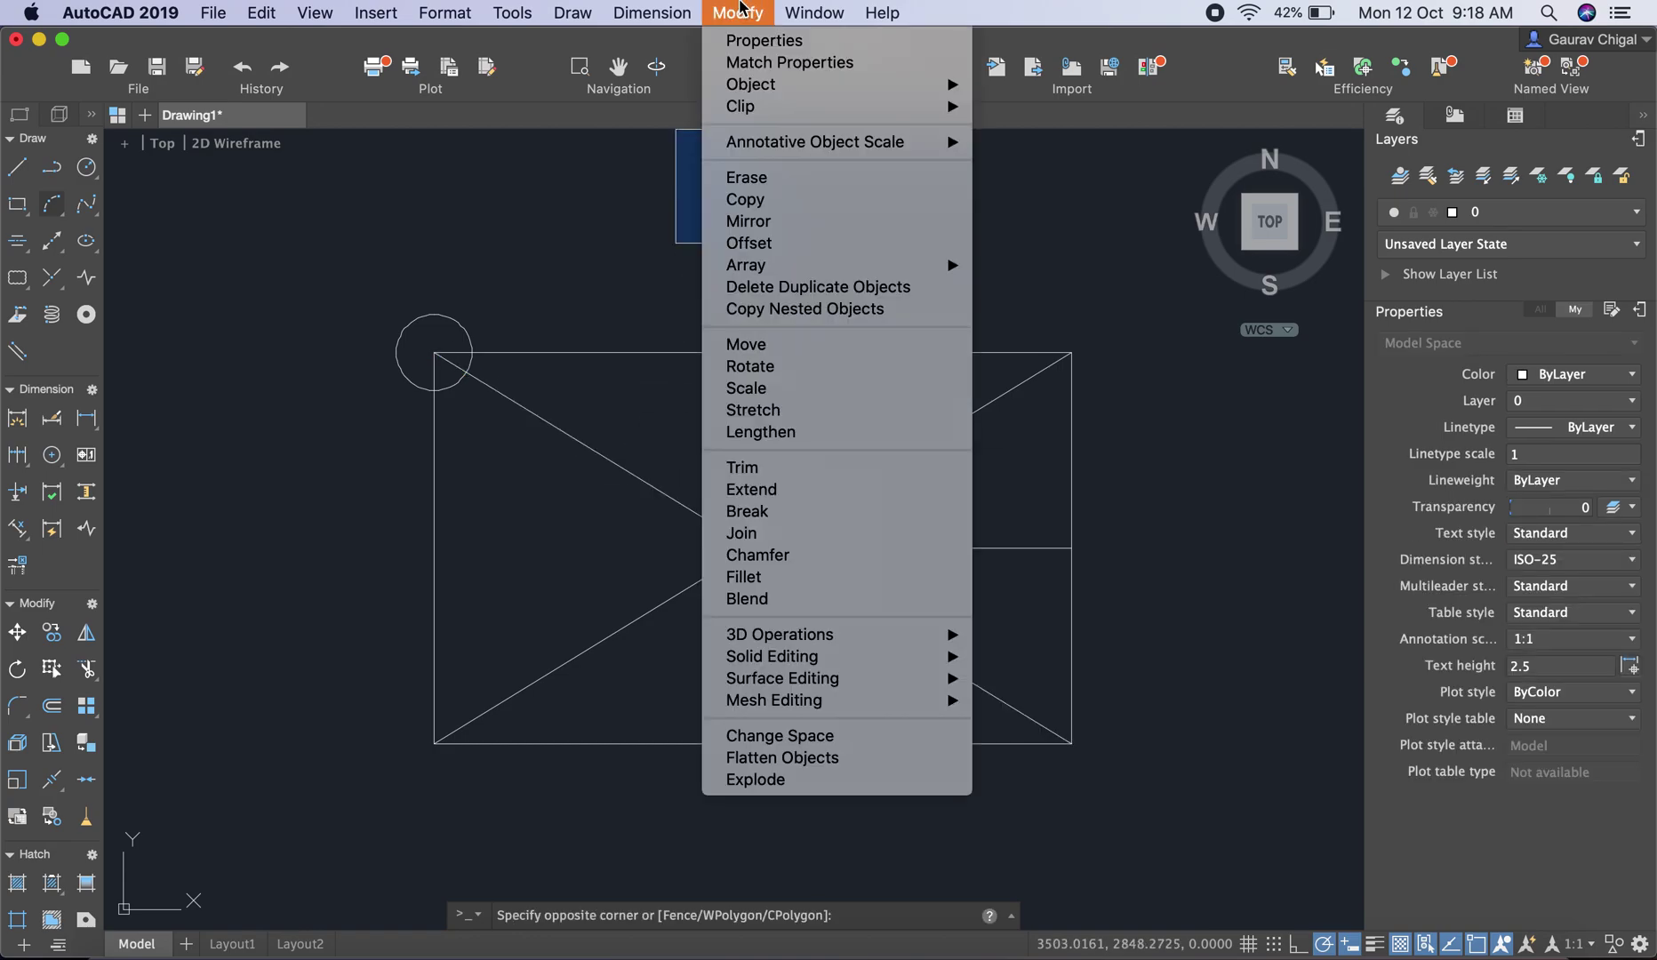
pyautogui.click(739, 10)
pyautogui.click(739, 10)
pyautogui.click(739, 10)
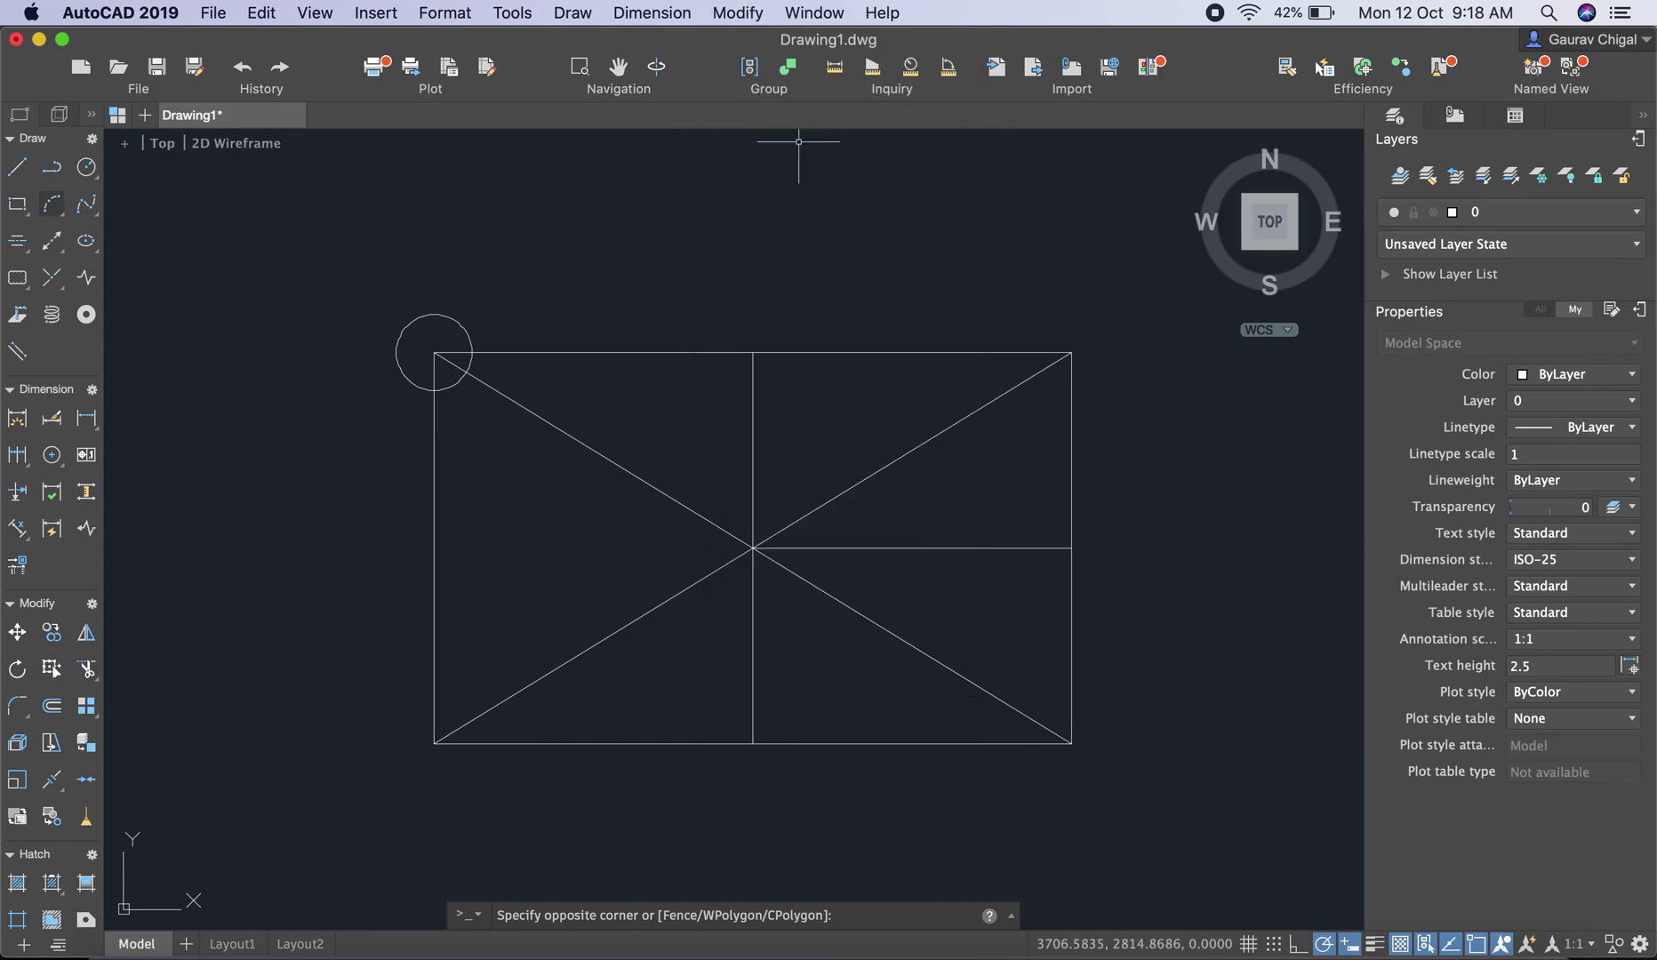
pyautogui.press('Escape')
# Step: Bring up the list of modify commands to choose the next editing operation
pyautogui.click(739, 11)
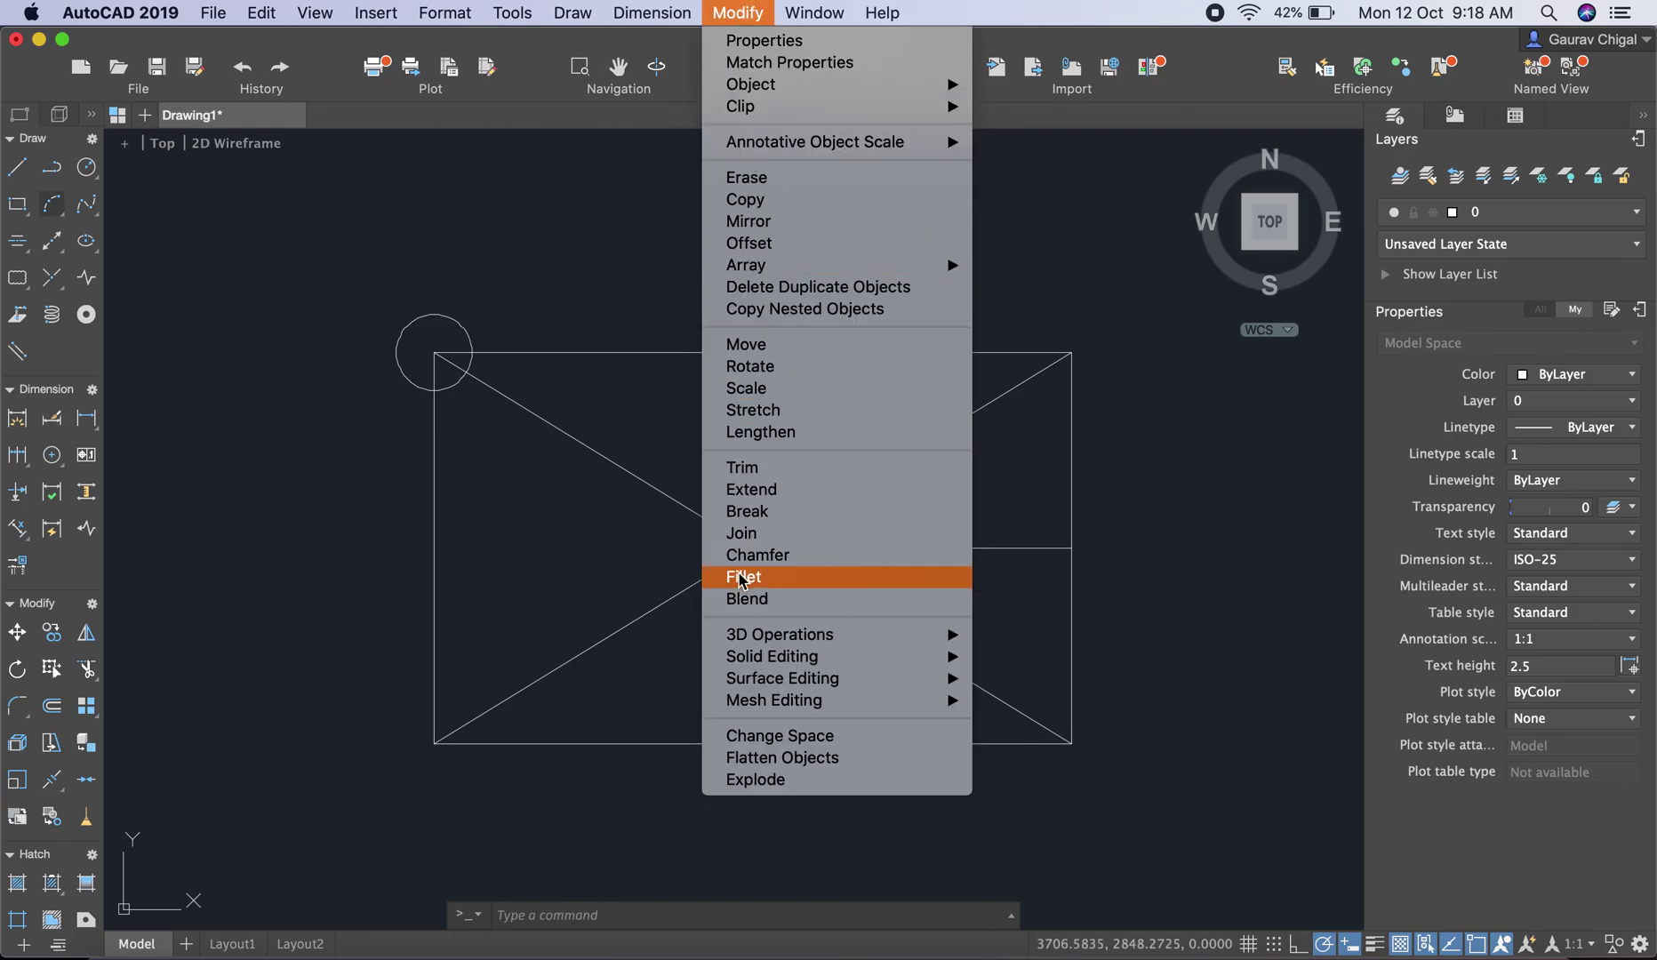